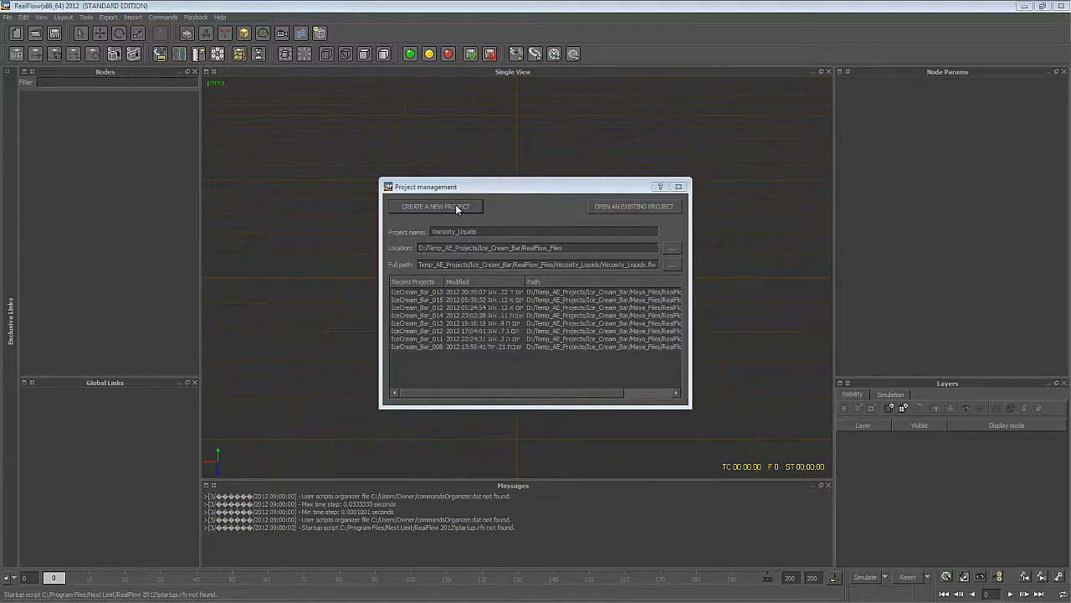
# Step: Create a new project named Viscosity_Liquids in D:/Temp_AE_Projects/Ice_Cream_Bar/RealFlow_Files
pyautogui.click(457, 207)
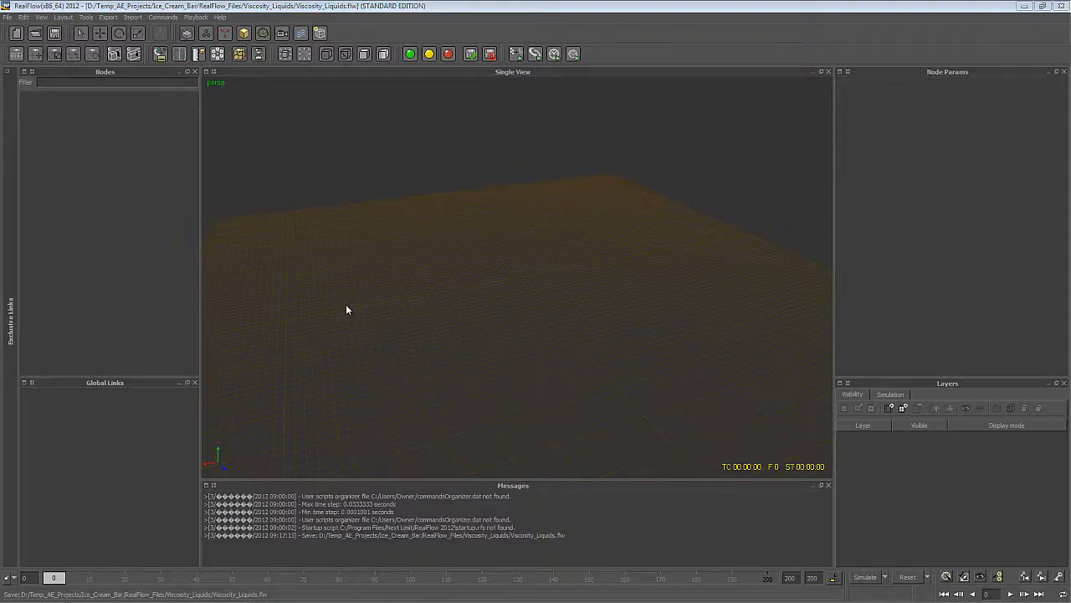
# Step: Add a plane object to the scene as the surface for the liquid
pyautogui.click(246, 38)
pyautogui.click(504, 187)
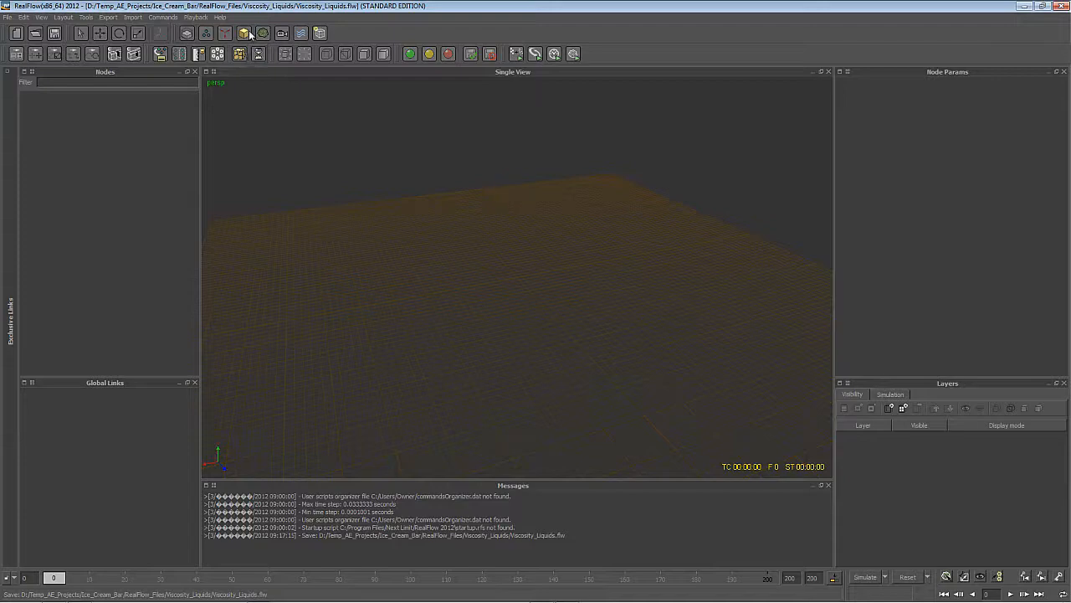
pyautogui.click(246, 35)
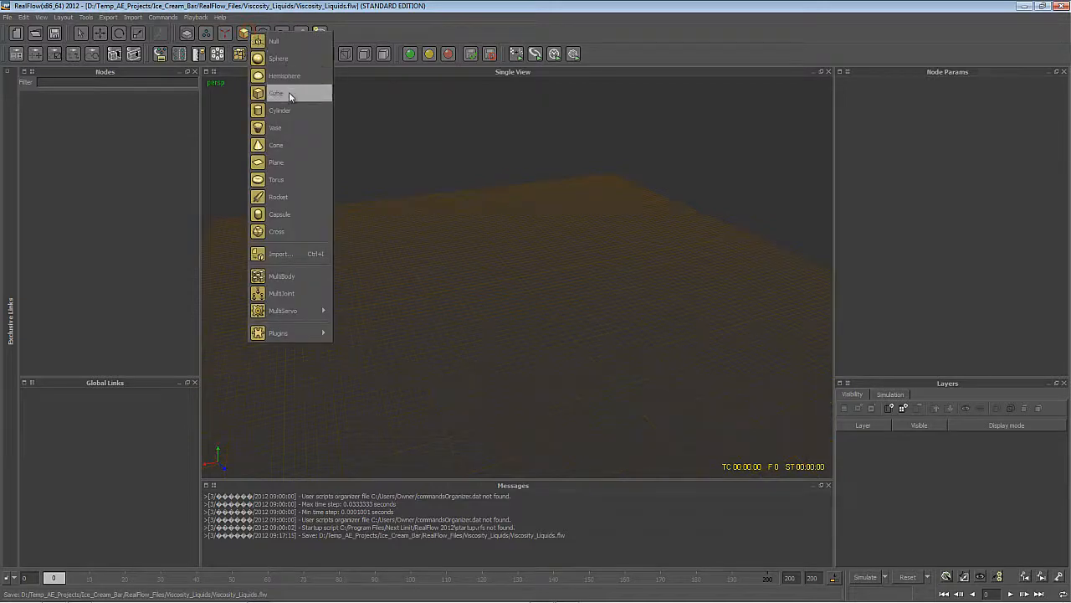
pyautogui.click(299, 161)
pyautogui.scroll(-2, 497, 303)
pyautogui.keyDown('alt'); pyautogui.moveTo(549, 295); pyautogui.dragTo(505, 290); pyautogui.keyUp('alt')
pyautogui.scroll(5, 496, 302)
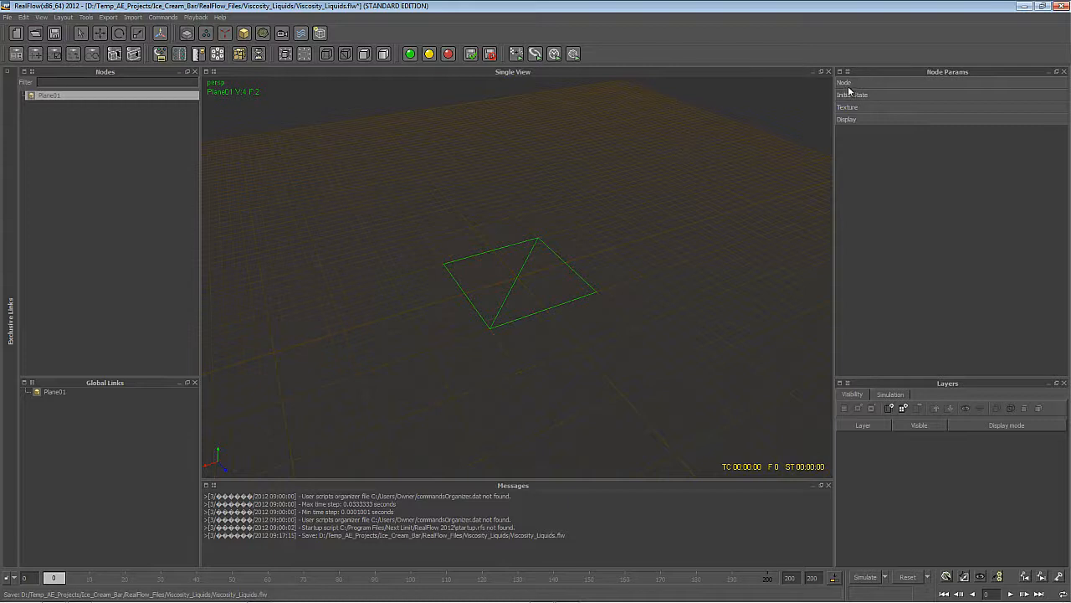
# Step: Set the plane's scale to 2.0 on all three axes in its node parameters
pyautogui.click(847, 84)
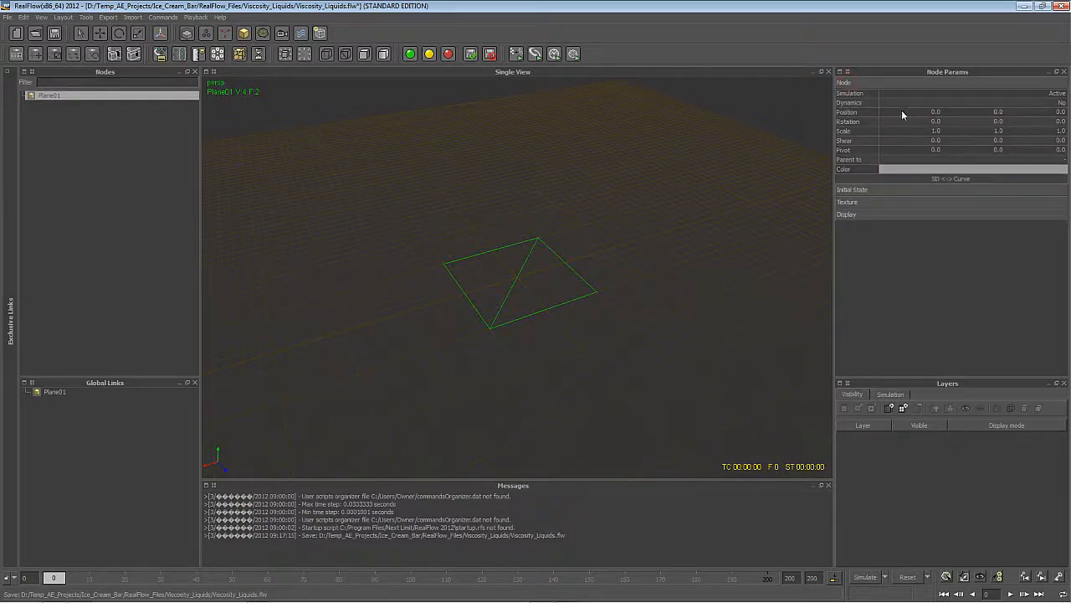
pyautogui.doubleClick(939, 132)
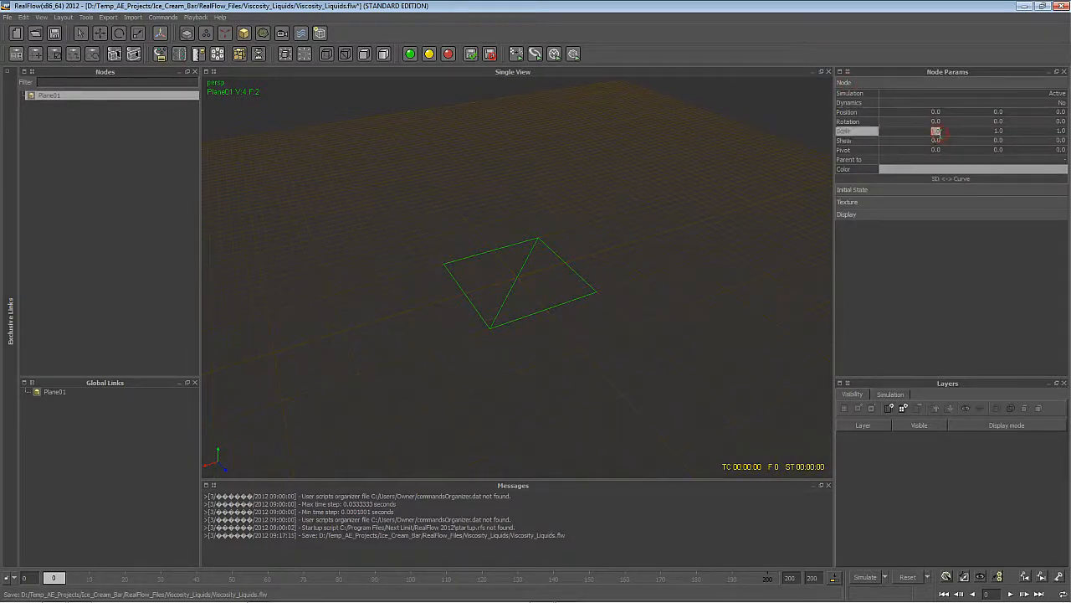
pyautogui.write('2')
pyautogui.press('Tab')
pyautogui.write('2')
pyautogui.press('Tab')
pyautogui.write('2')
pyautogui.press('Tab')
pyautogui.press('Tab')
pyautogui.press('Tab')
pyautogui.press('Tab')
pyautogui.press('Tab')
pyautogui.press('Tab')
pyautogui.press('Tab')
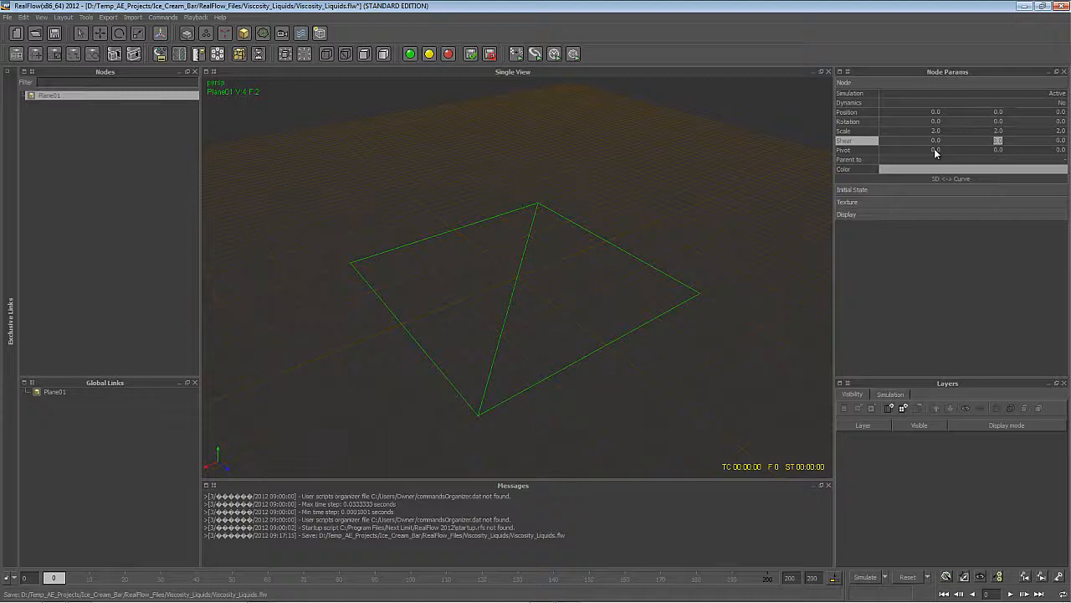
# Step: Add a circle particle emitter to the scene
pyautogui.keyDown('alt'); pyautogui.moveTo(569, 381); pyautogui.dragTo(544, 381); pyautogui.keyUp('alt')
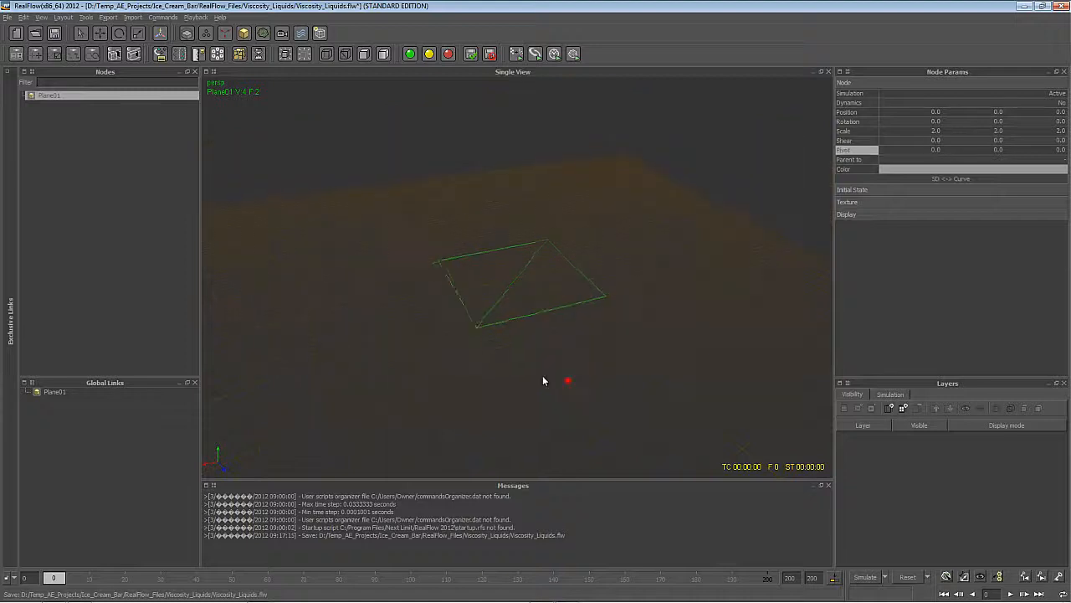
pyautogui.scroll(-8, 542, 375)
pyautogui.scroll(10, 471, 288)
pyautogui.keyDown('alt'); pyautogui.moveTo(470, 287); pyautogui.dragTo(316, 136); pyautogui.keyUp('alt')
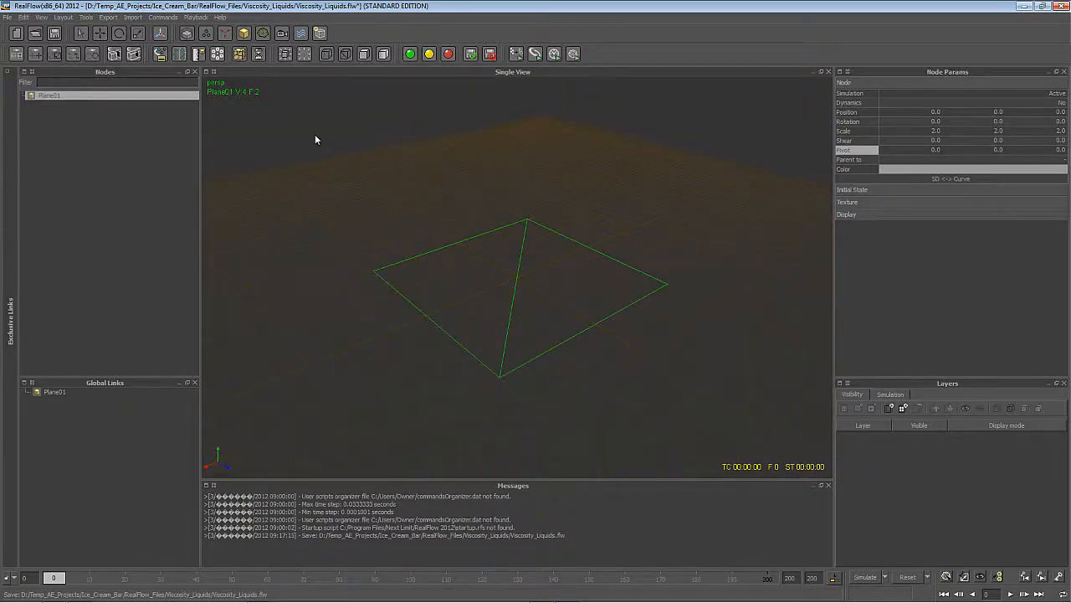
pyautogui.click(206, 35)
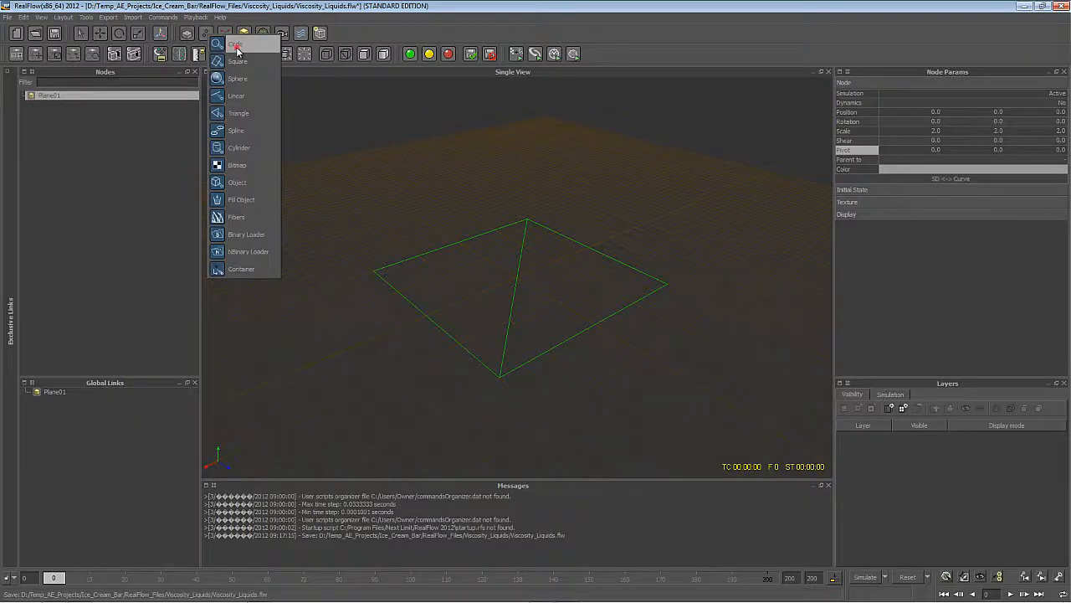
pyautogui.click(236, 46)
# Step: Move the circle emitter straight up above the plane to a Y position of about 10.77
pyautogui.press('w')
pyautogui.moveTo(520, 232); pyautogui.dragTo(532, 67)
pyautogui.keyDown('alt'); pyautogui.moveTo(494, 188); pyautogui.dragTo(501, 268); pyautogui.keyUp('alt')
pyautogui.scroll(-3, 500, 269)
pyautogui.scroll(4, 500, 269)
pyautogui.moveTo(521, 100); pyautogui.dragTo(525, 127)
pyautogui.scroll(-3, 560, 244)
pyautogui.keyDown('alt'); pyautogui.moveTo(567, 251); pyautogui.dragTo(466, 248); pyautogui.keyUp('alt')
pyautogui.scroll(-4, 516, 250)
pyautogui.scroll(4, 517, 250)
pyautogui.scroll(4, 536, 285)
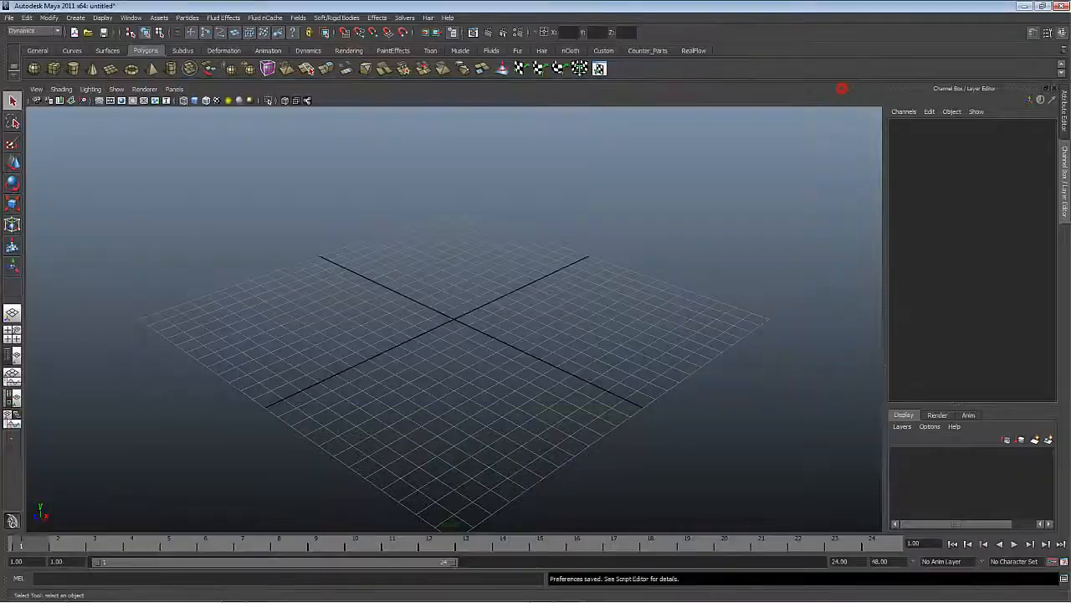
# Step: Switch to Maya and review the linear working unit choices in the preferences, closing them without changes
pyautogui.click(1064, 560)
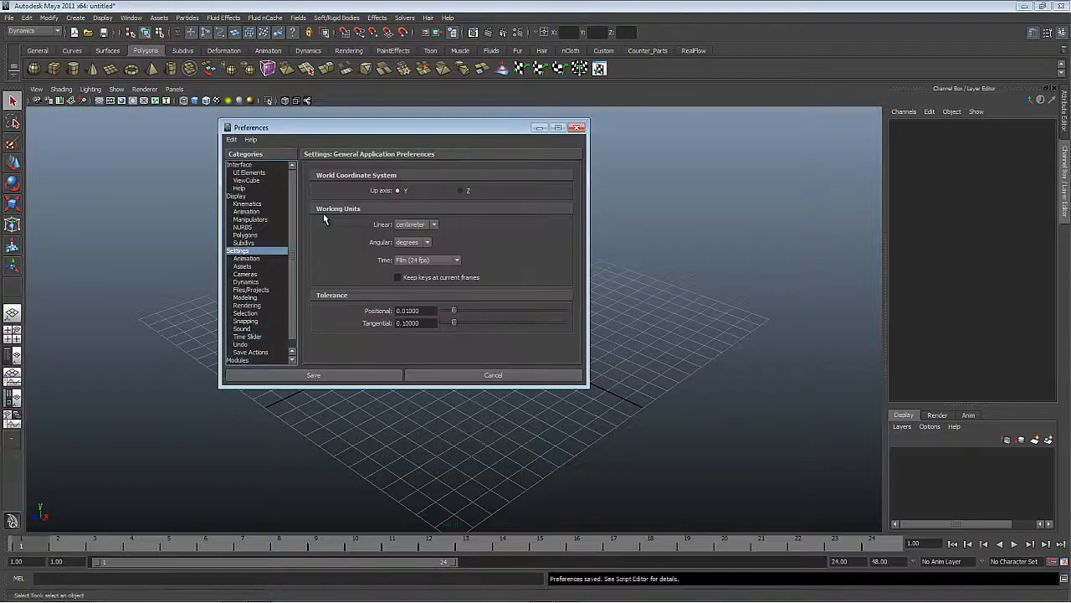
pyautogui.click(430, 226)
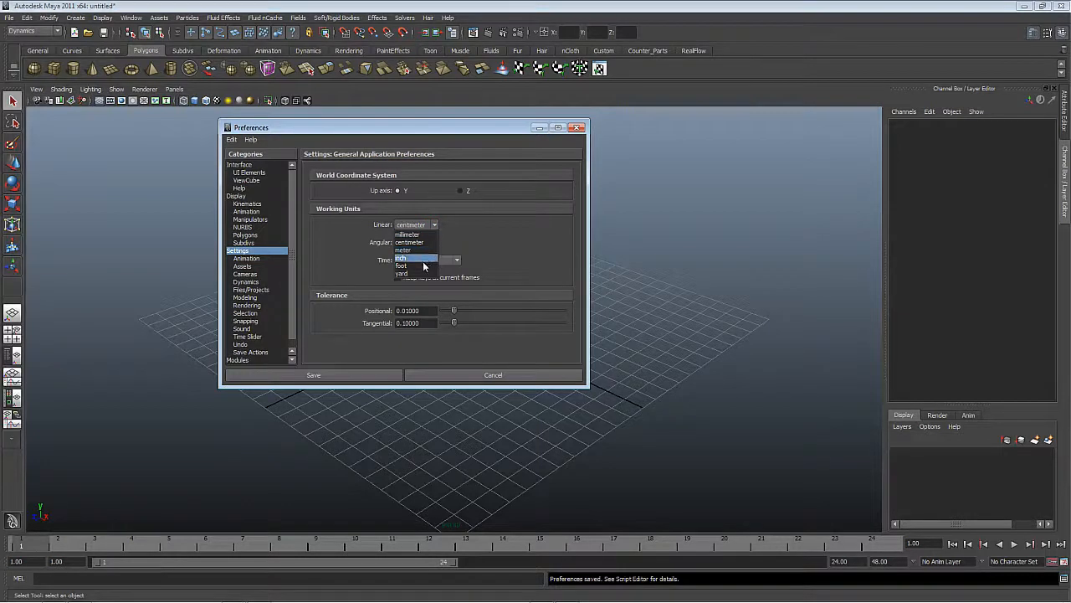
pyautogui.click(579, 128)
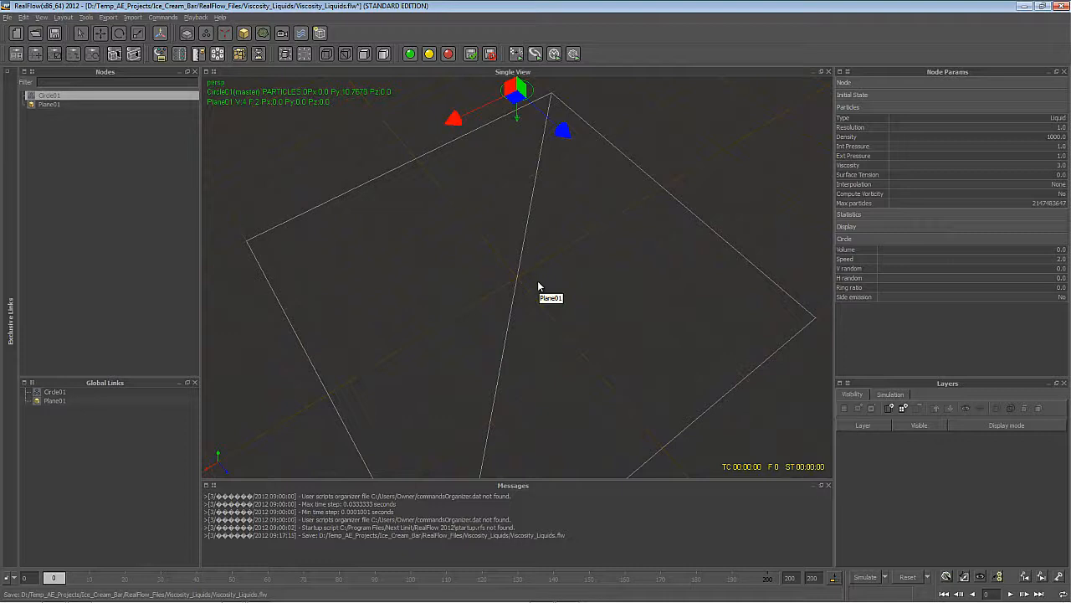
# Step: Switch back to RealFlow and examine the circle emitter and plane from several angles and distances
pyautogui.scroll(4, 666, 388)
pyautogui.scroll(-6, 670, 397)
pyautogui.moveTo(589, 372)
pyautogui.keyDown('alt'); pyautogui.mouseDown()
pyautogui.moveTo(581, 377)
pyautogui.moveTo(548, 342)
pyautogui.mouseUp(); pyautogui.keyUp('alt')
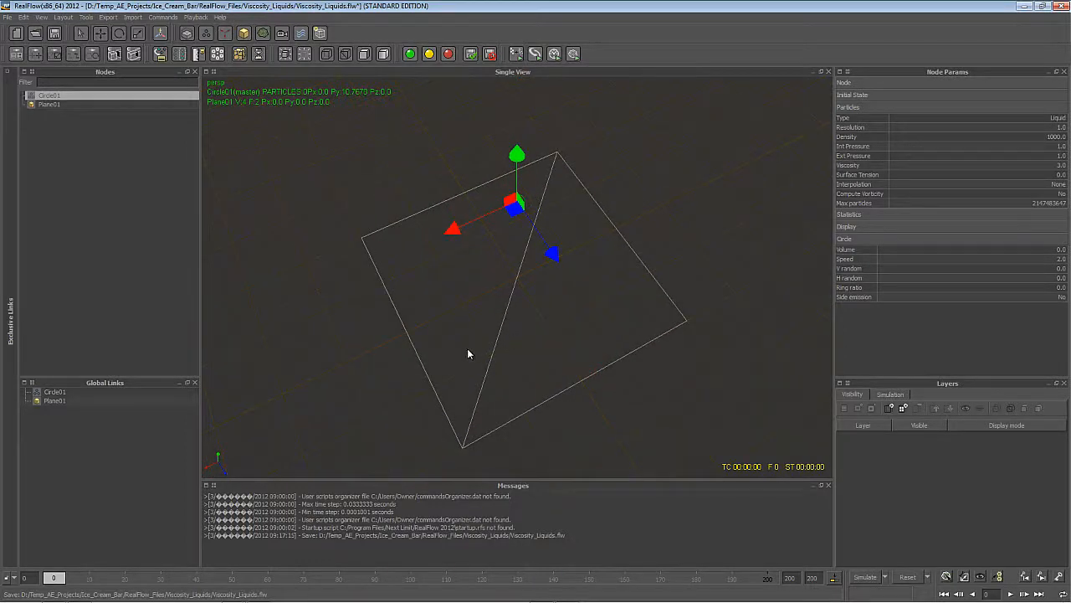
pyautogui.keyDown('alt'); pyautogui.moveTo(514, 294); pyautogui.dragTo(527, 229); pyautogui.keyUp('alt')
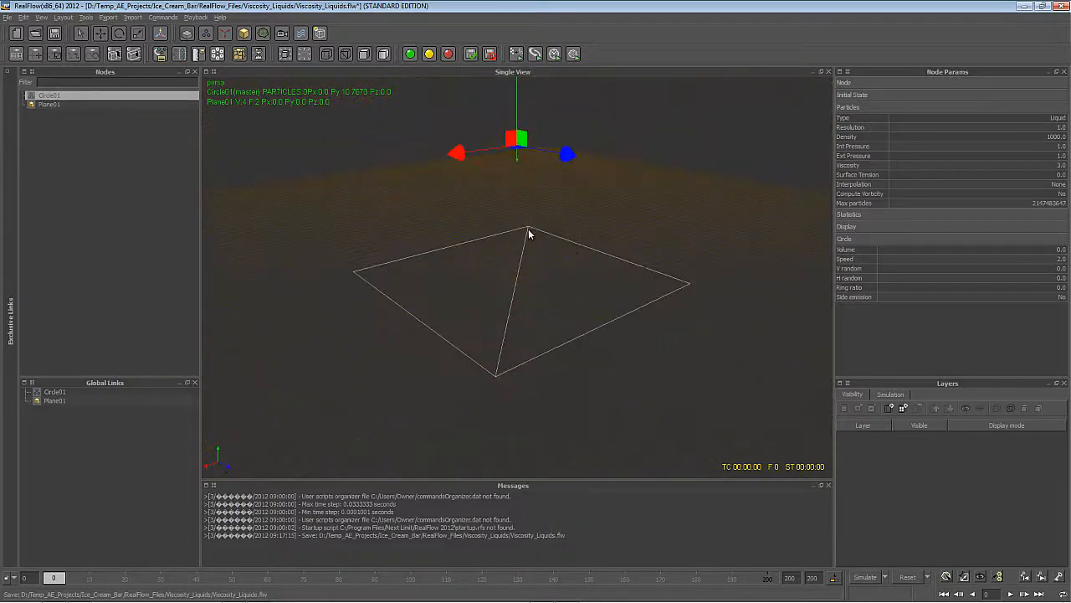
pyautogui.scroll(-4, 613, 295)
pyautogui.scroll(6, 545, 268)
pyautogui.keyDown('alt'); pyautogui.moveTo(546, 268); pyautogui.dragTo(501, 253); pyautogui.keyUp('alt')
pyautogui.scroll(-6, 506, 277)
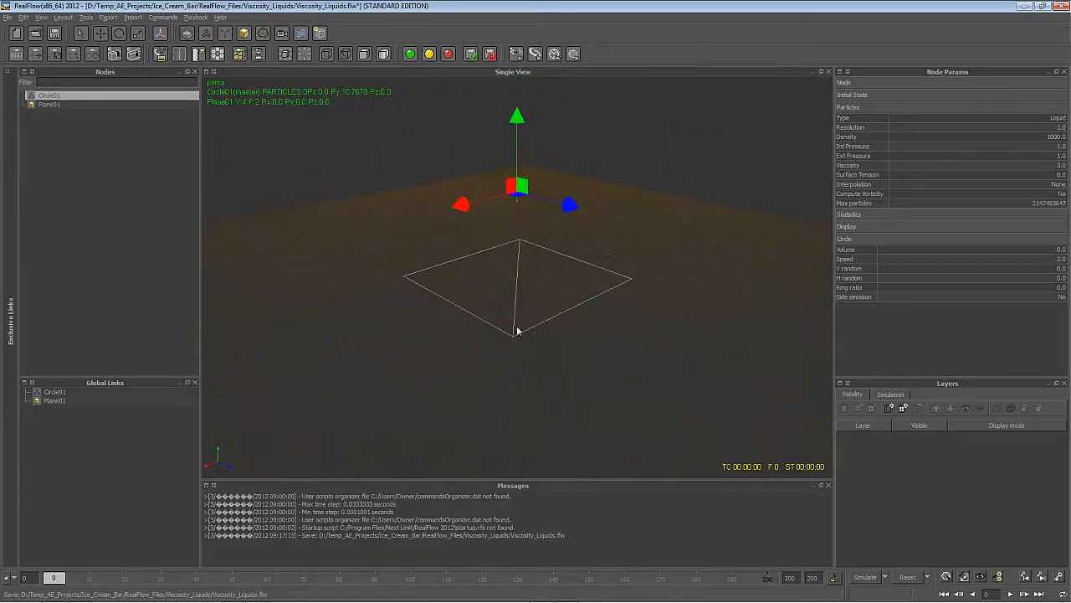
pyautogui.moveTo(516, 328)
pyautogui.keyDown('alt'); pyautogui.mouseDown()
pyautogui.moveTo(476, 296)
pyautogui.moveTo(523, 286)
pyautogui.moveTo(538, 313)
pyautogui.mouseUp(); pyautogui.keyUp('alt')
pyautogui.scroll(-2, 479, 336)
pyautogui.scroll(5, 479, 340)
pyautogui.scroll(2, 518, 310)
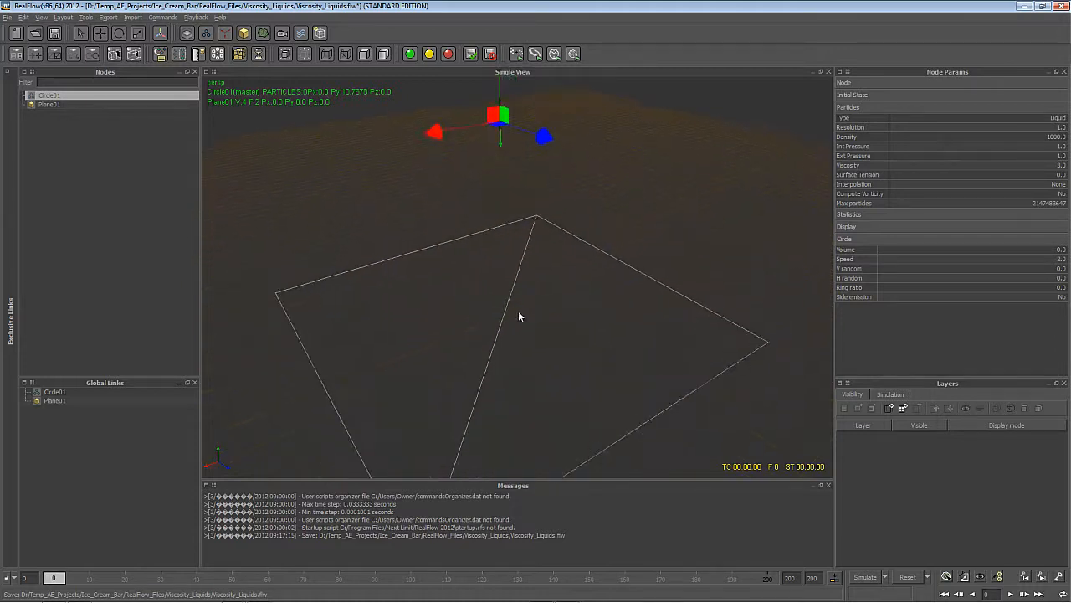
pyautogui.scroll(-5, 535, 339)
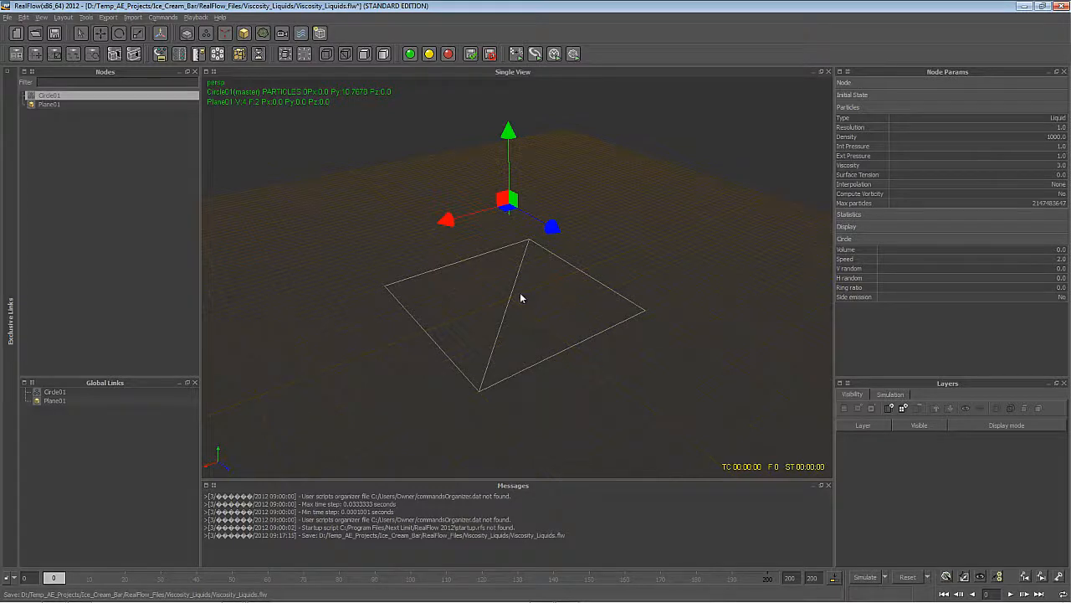
pyautogui.moveTo(520, 292)
pyautogui.keyDown('alt'); pyautogui.mouseDown()
pyautogui.moveTo(530, 263)
pyautogui.moveTo(505, 296)
pyautogui.moveTo(525, 276)
pyautogui.mouseUp(); pyautogui.keyUp('alt')
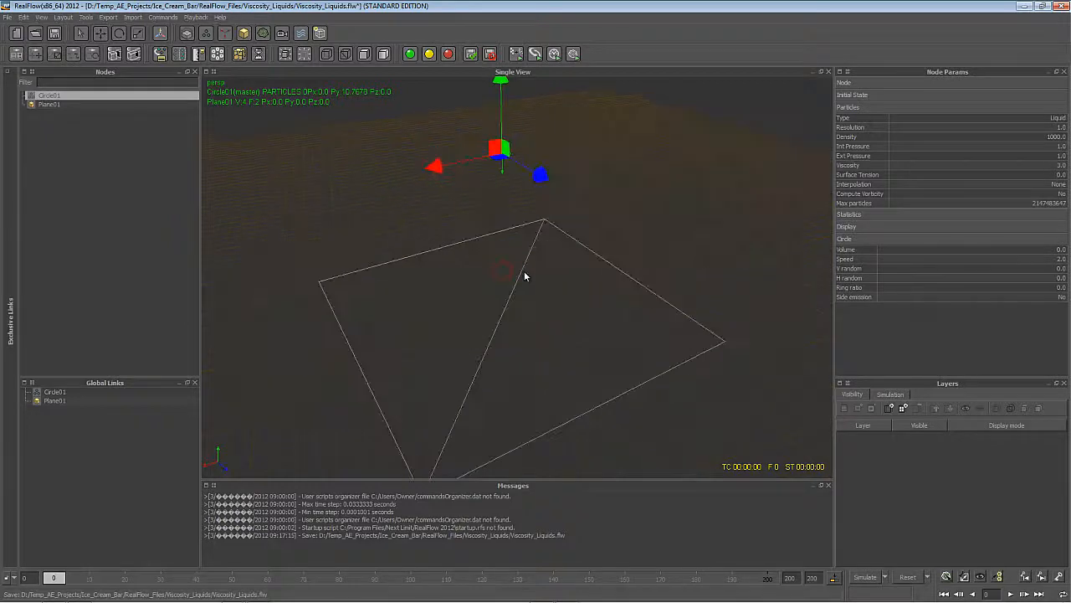
# Step: Run the simulation and watch the particle stream fall from the circle emitter onto the plane
pyautogui.click(867, 579)
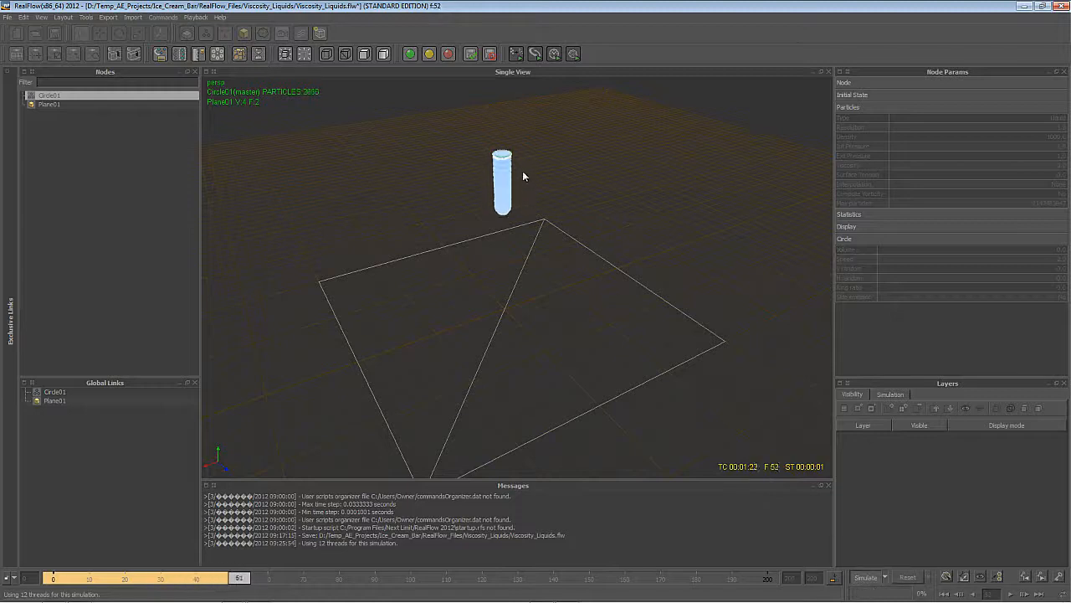
pyautogui.moveTo(529, 263)
pyautogui.keyDown('alt'); pyautogui.mouseDown()
pyautogui.moveTo(546, 274)
pyautogui.moveTo(516, 261)
pyautogui.mouseUp(); pyautogui.keyUp('alt')
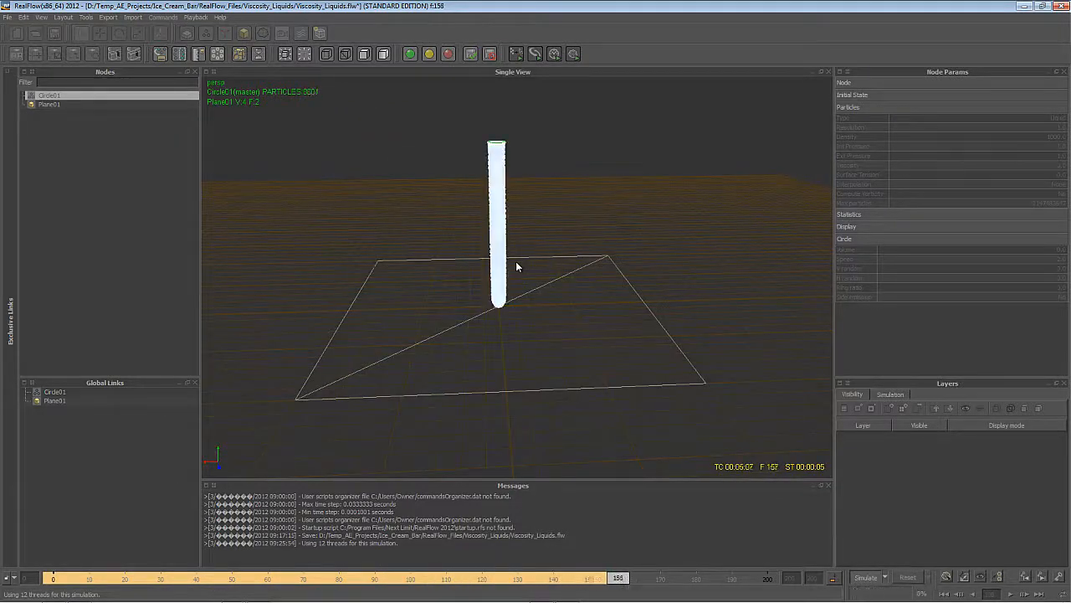
pyautogui.scroll(-5, 461, 356)
pyautogui.scroll(8, 459, 357)
pyautogui.keyDown('alt'); pyautogui.moveTo(438, 347); pyautogui.dragTo(448, 386); pyautogui.keyUp('alt')
pyautogui.keyDown('alt'); pyautogui.moveTo(406, 369); pyautogui.dragTo(401, 369); pyautogui.keyUp('alt')
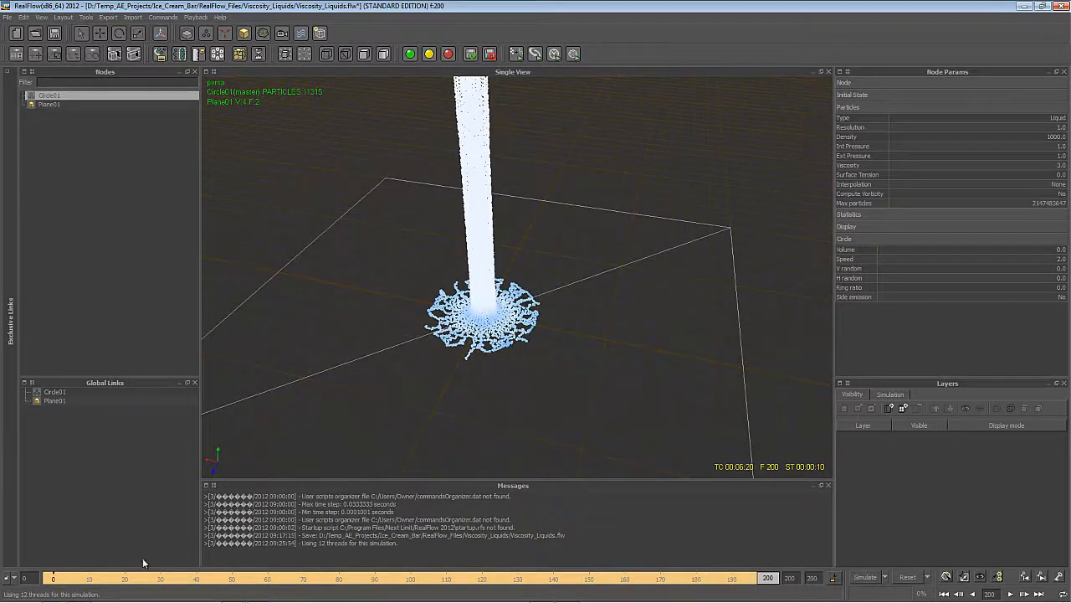
# Step: Reset the simulation and lower the circle emitter to a Y position of about 3.91 above the plane
pyautogui.click(908, 578)
pyautogui.click(514, 312)
pyautogui.keyDown('alt'); pyautogui.moveTo(513, 308); pyautogui.dragTo(615, 377, button='right'); pyautogui.keyUp('alt')
pyautogui.keyDown('alt'); pyautogui.moveTo(615, 376); pyautogui.dragTo(563, 335); pyautogui.keyUp('alt')
pyautogui.press('w')
pyautogui.moveTo(506, 195)
pyautogui.keyDown('alt'); pyautogui.mouseDown(button='right')
pyautogui.moveTo(509, 208)
pyautogui.moveTo(508, 193)
pyautogui.mouseUp(button='right'); pyautogui.keyUp('alt')
pyautogui.moveTo(508, 175); pyautogui.dragTo(507, 225)
pyautogui.keyDown('alt'); pyautogui.moveTo(507, 225); pyautogui.dragTo(467, 254, button='right'); pyautogui.keyUp('alt')
pyautogui.keyDown('alt'); pyautogui.moveTo(467, 254); pyautogui.dragTo(447, 238); pyautogui.keyUp('alt')
pyautogui.keyDown('alt'); pyautogui.moveTo(448, 239); pyautogui.dragTo(454, 253, button='right'); pyautogui.keyUp('alt')
pyautogui.keyDown('alt'); pyautogui.moveTo(454, 253); pyautogui.dragTo(488, 243, button='middle'); pyautogui.keyUp('alt')
pyautogui.keyDown('alt'); pyautogui.moveTo(488, 242); pyautogui.dragTo(491, 267); pyautogui.keyUp('alt')
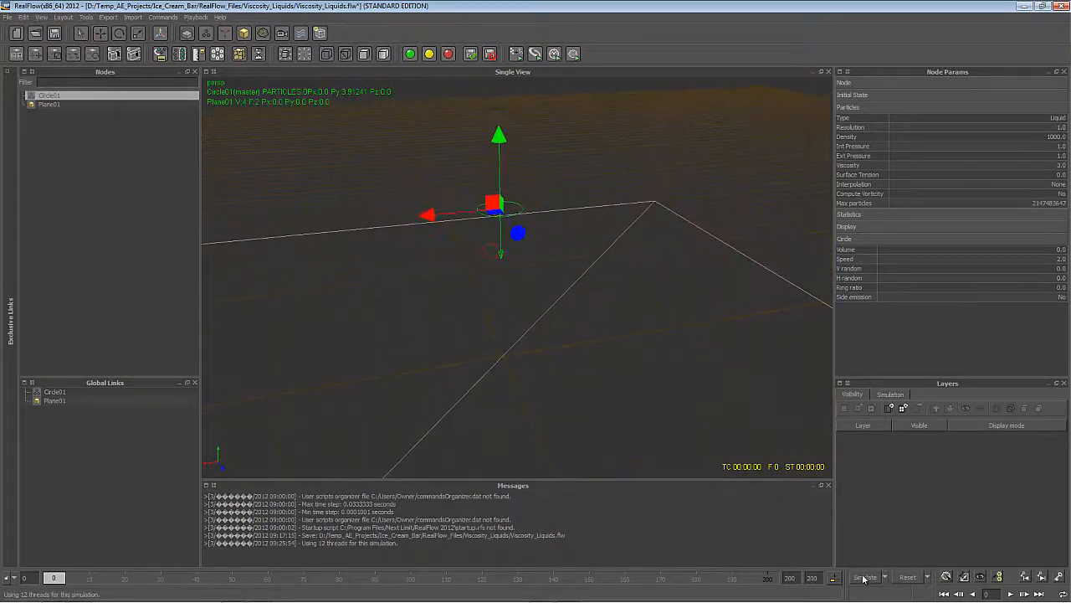
# Step: Run the simulation again with the lowered emitter and check the particle stream from different angles
pyautogui.click(862, 577)
pyautogui.keyDown('alt'); pyautogui.moveTo(536, 276); pyautogui.dragTo(478, 274, button='right'); pyautogui.keyUp('alt')
pyautogui.keyDown('alt'); pyautogui.moveTo(478, 275); pyautogui.dragTo(556, 288); pyautogui.keyUp('alt')
# Step: Select the plane and set its scale to 0.5 on all three axes
pyautogui.click(681, 326)
pyautogui.keyDown('alt'); pyautogui.moveTo(652, 349); pyautogui.dragTo(509, 213); pyautogui.keyUp('alt')
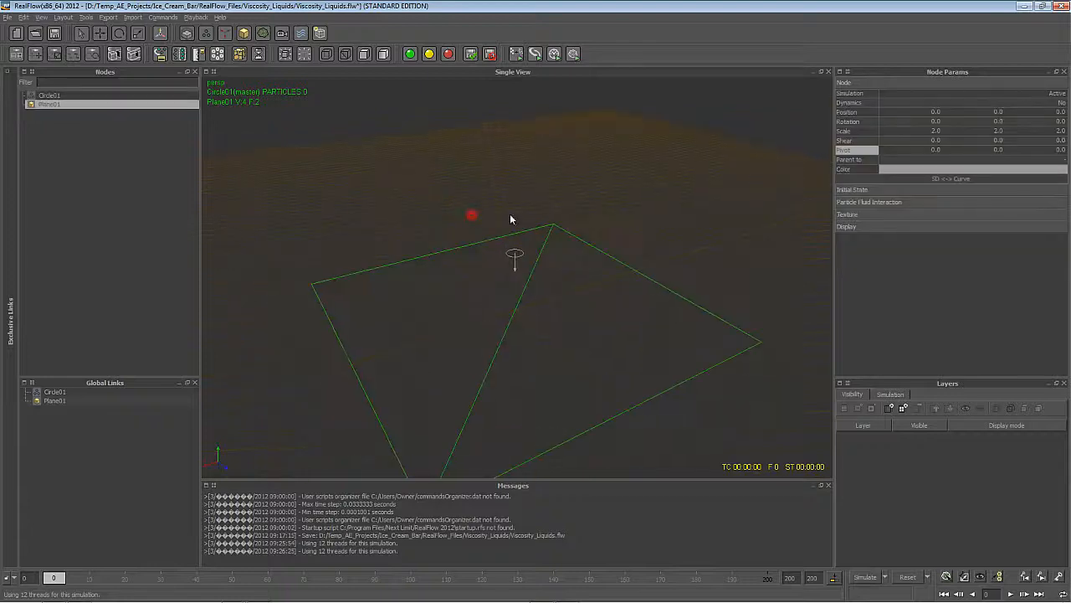
pyautogui.click(936, 130)
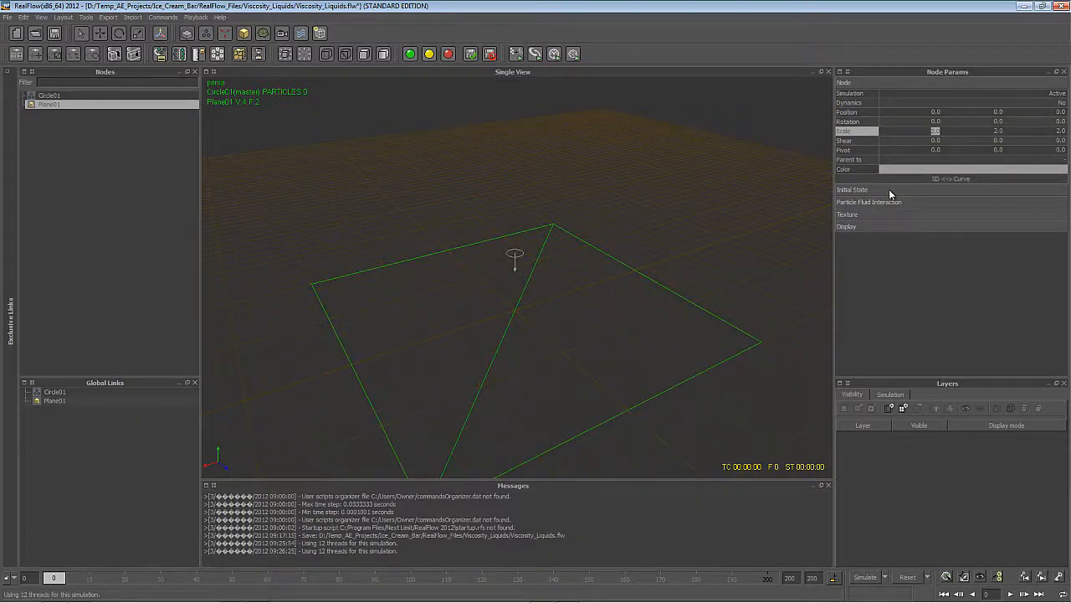
pyautogui.write('0.5')
pyautogui.press('Tab')
pyautogui.press('BackSpace')
pyautogui.write('0.5')
pyautogui.press('Tab')
pyautogui.press('Return')
pyautogui.keyDown('alt'); pyautogui.moveTo(520, 283); pyautogui.dragTo(505, 296); pyautogui.keyUp('alt')
pyautogui.keyDown('alt'); pyautogui.moveTo(480, 368); pyautogui.dragTo(516, 365); pyautogui.keyUp('alt')
pyautogui.keyDown('alt'); pyautogui.moveTo(516, 364); pyautogui.dragTo(522, 365); pyautogui.keyUp('alt')
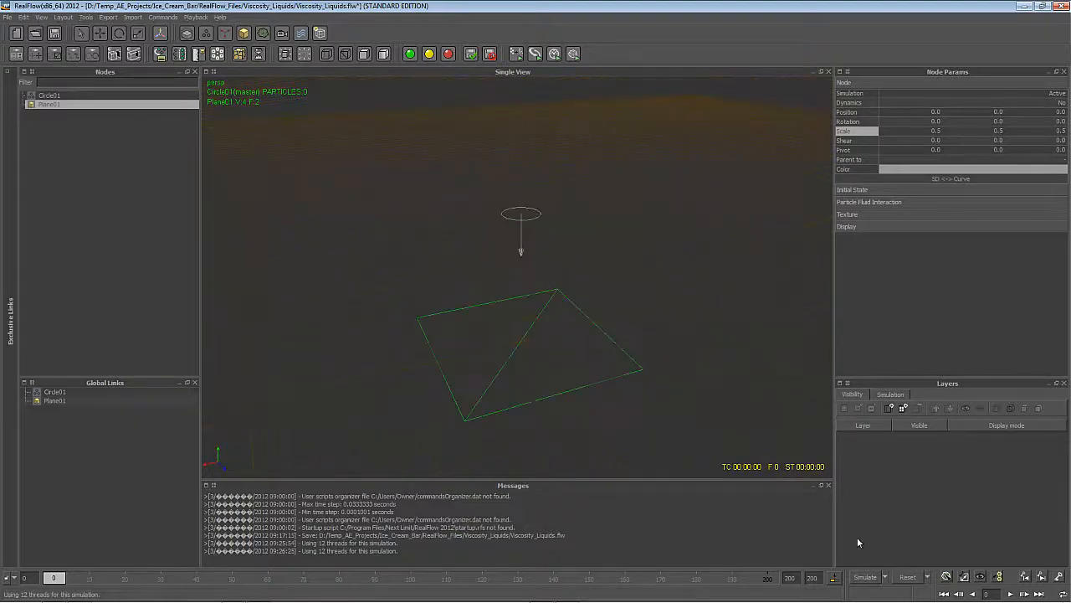
# Step: Simulate the liquid on the smaller plane, select the circle emitter and examine how the particles spread
pyautogui.click(870, 579)
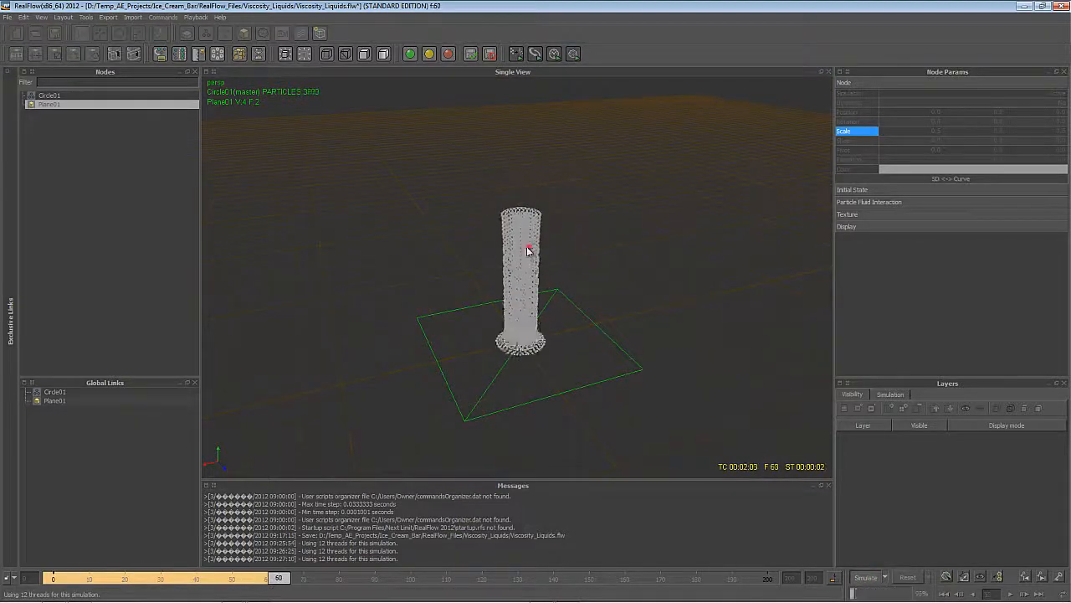
pyautogui.click(528, 250)
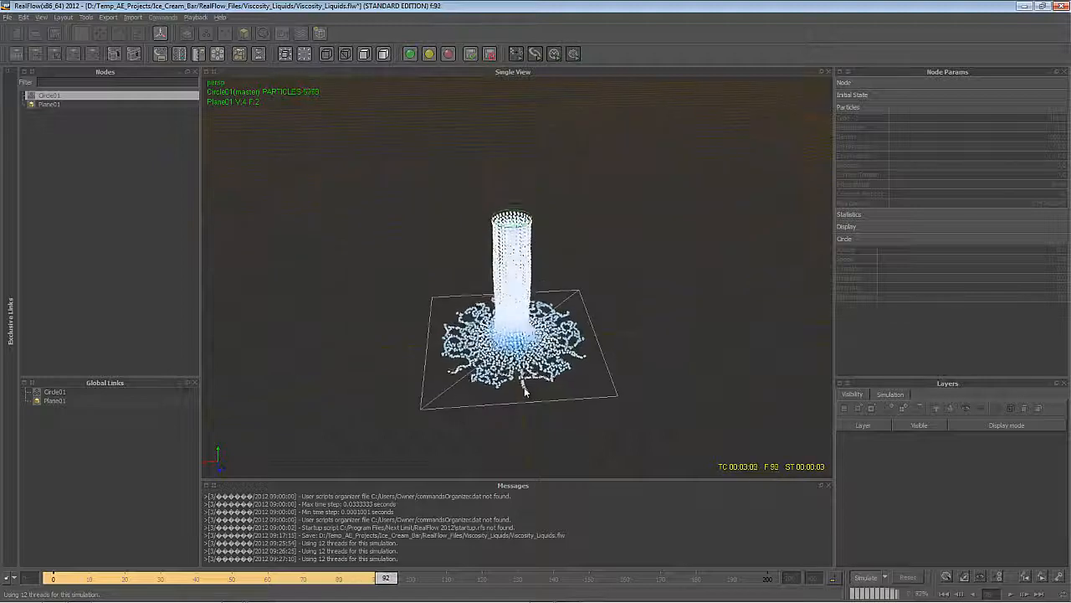
pyautogui.keyDown('alt'); pyautogui.moveTo(526, 390); pyautogui.dragTo(505, 356); pyautogui.keyUp('alt')
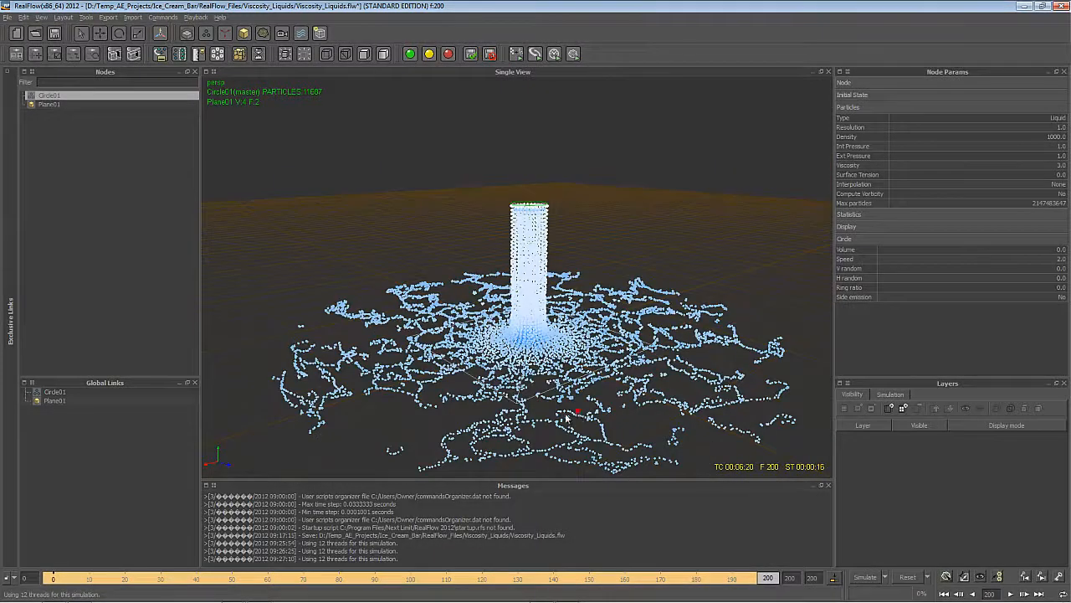
pyautogui.keyDown('alt'); pyautogui.moveTo(567, 418); pyautogui.dragTo(940, 423); pyautogui.keyUp('alt')
# Step: Reset the simulation and add a Gravity daemon to the scene
pyautogui.click(909, 576)
pyautogui.click(512, 311)
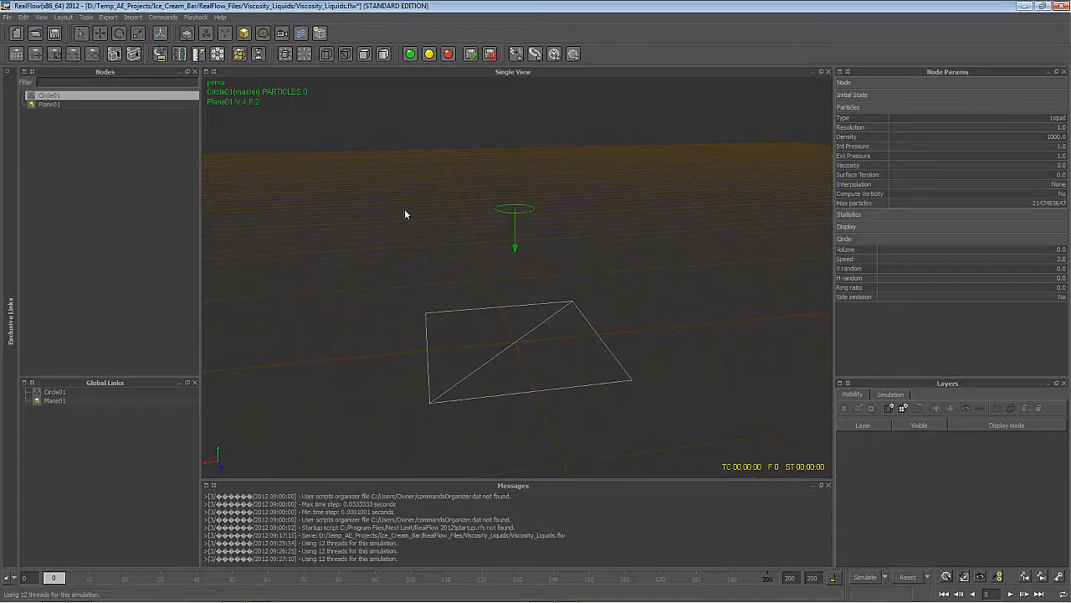
pyautogui.click(225, 34)
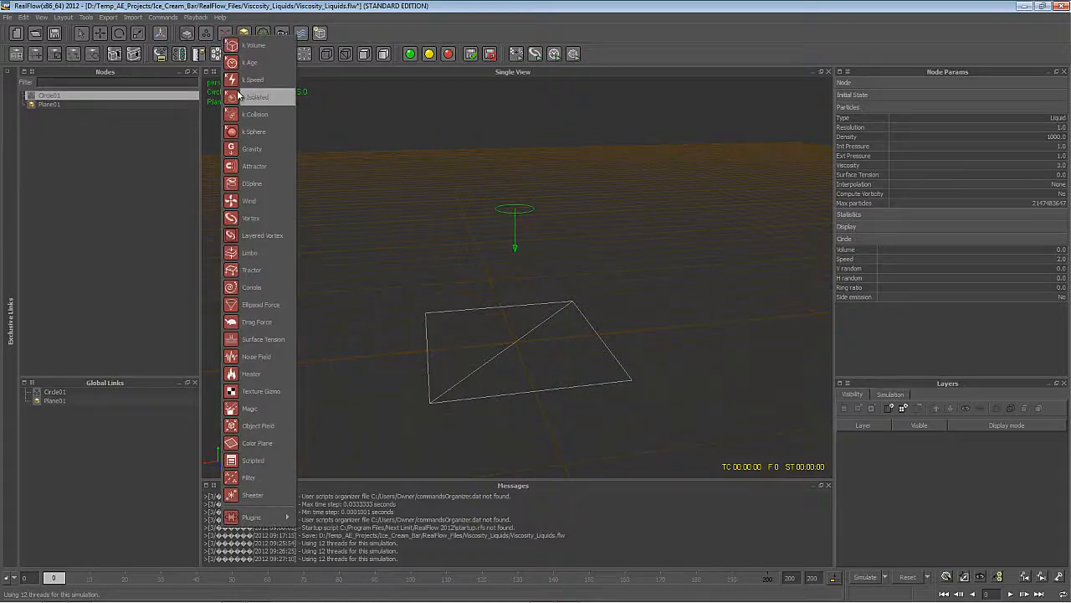
pyautogui.click(276, 149)
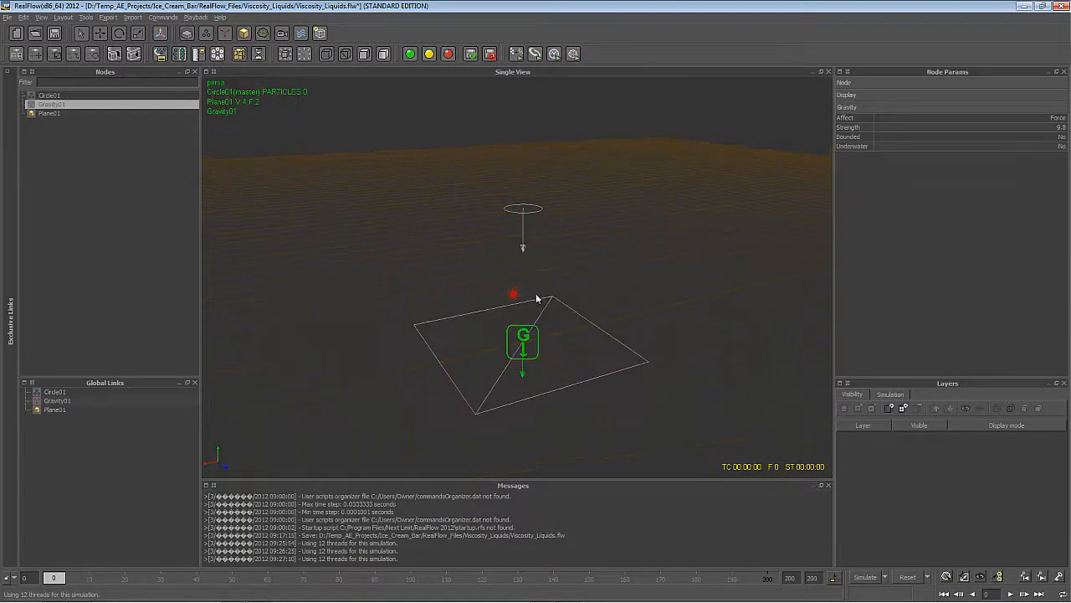
# Step: Run the simulation with gravity, select the circle emitter and watch the particles hit the plane
pyautogui.click(877, 576)
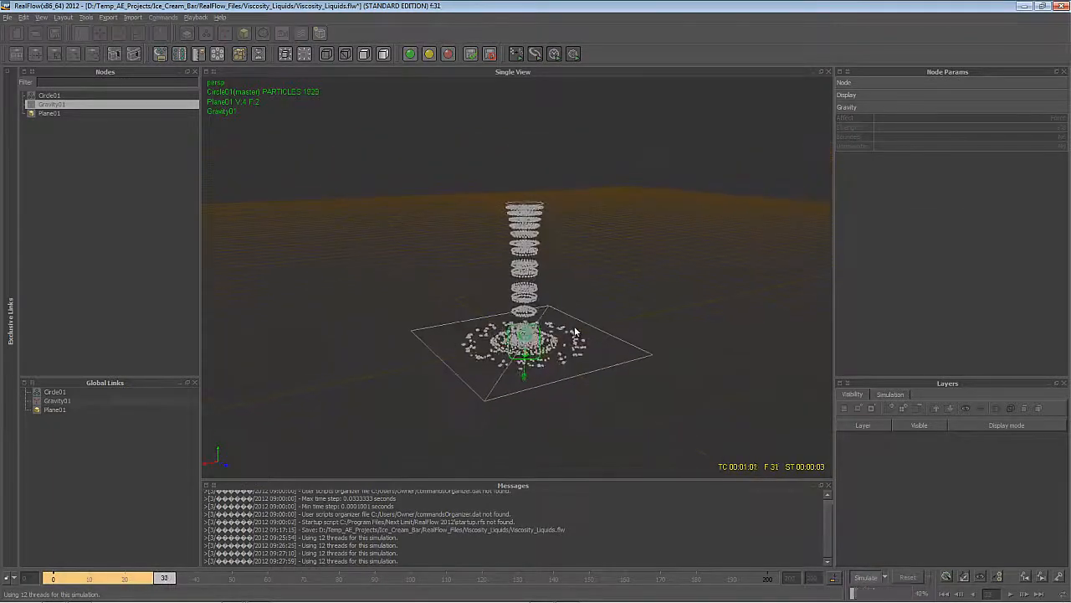
pyautogui.click(529, 265)
pyautogui.keyDown('alt'); pyautogui.moveTo(530, 265); pyautogui.dragTo(420, 338); pyautogui.keyUp('alt')
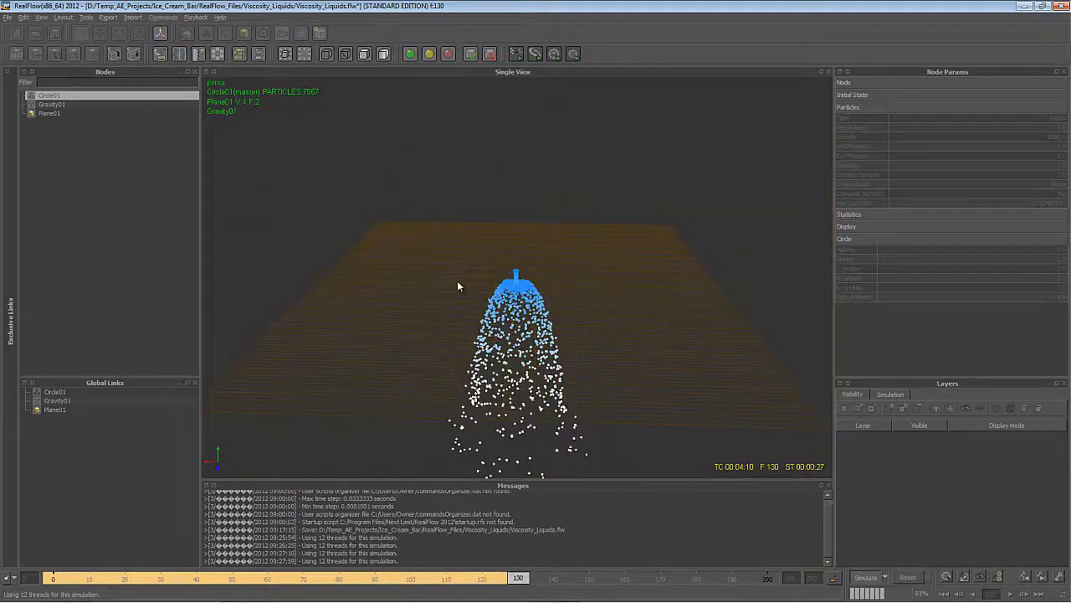
# Step: Examine from several angles how the emitted particles strike the plane and fall over its edges
pyautogui.keyDown('alt'); pyautogui.moveTo(457, 281); pyautogui.dragTo(424, 325); pyautogui.keyUp('alt')
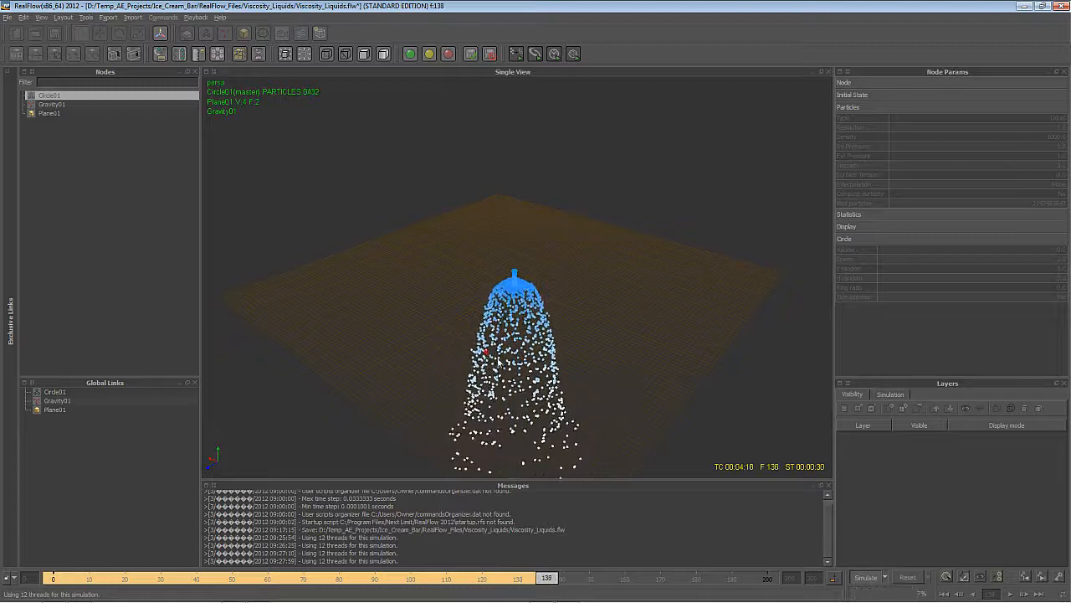
pyautogui.keyDown('alt'); pyautogui.moveTo(604, 377); pyautogui.dragTo(444, 308); pyautogui.keyUp('alt')
pyautogui.scroll(-5, 501, 304)
pyautogui.scroll(5, 500, 303)
pyautogui.scroll(10, 454, 242)
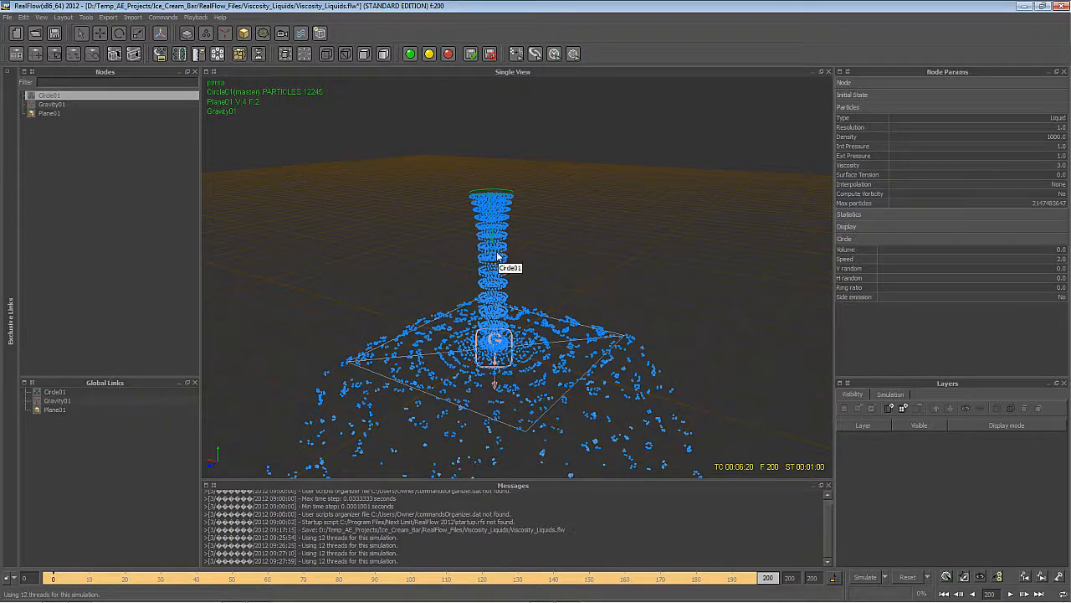
# Step: Reset the simulation and add a k Volume daemon to the scene
pyautogui.click(909, 577)
pyautogui.click(528, 309)
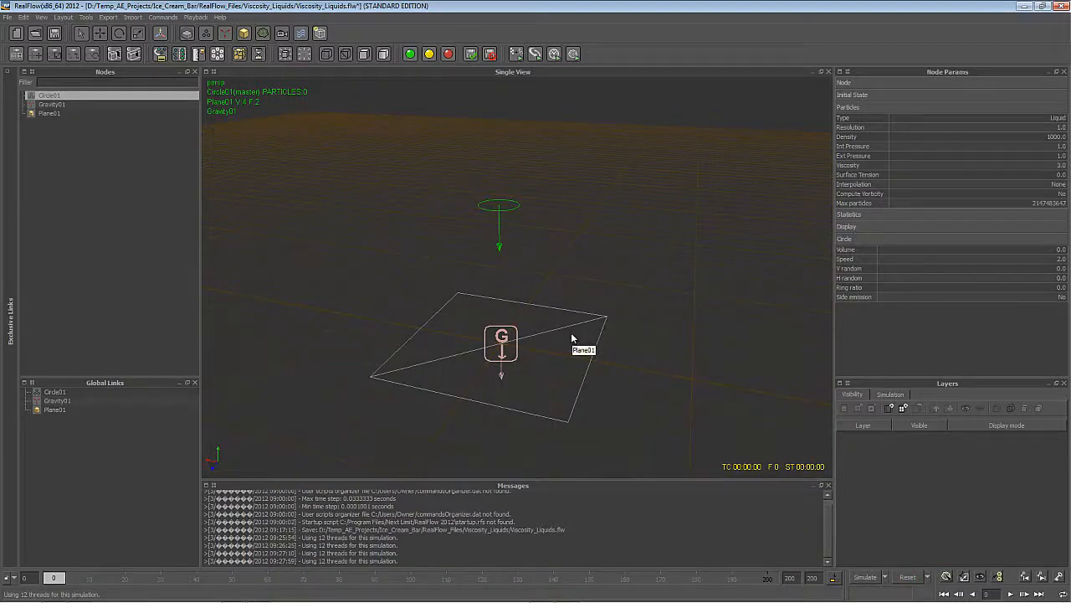
pyautogui.keyDown('alt'); pyautogui.moveTo(573, 351); pyautogui.dragTo(509, 370); pyautogui.keyUp('alt')
pyautogui.keyDown('alt'); pyautogui.moveTo(509, 370); pyautogui.dragTo(482, 380, button='right'); pyautogui.keyUp('alt')
pyautogui.keyDown('alt'); pyautogui.moveTo(446, 300); pyautogui.dragTo(460, 317, button='right'); pyautogui.keyUp('alt')
pyautogui.moveTo(460, 317)
pyautogui.keyDown('alt'); pyautogui.mouseDown()
pyautogui.moveTo(482, 333)
pyautogui.moveTo(462, 327)
pyautogui.mouseUp(); pyautogui.keyUp('alt')
pyautogui.keyDown('alt'); pyautogui.moveTo(462, 329); pyautogui.dragTo(496, 343, button='right'); pyautogui.keyUp('alt')
pyautogui.keyDown('alt'); pyautogui.moveTo(496, 343); pyautogui.dragTo(505, 352); pyautogui.keyUp('alt')
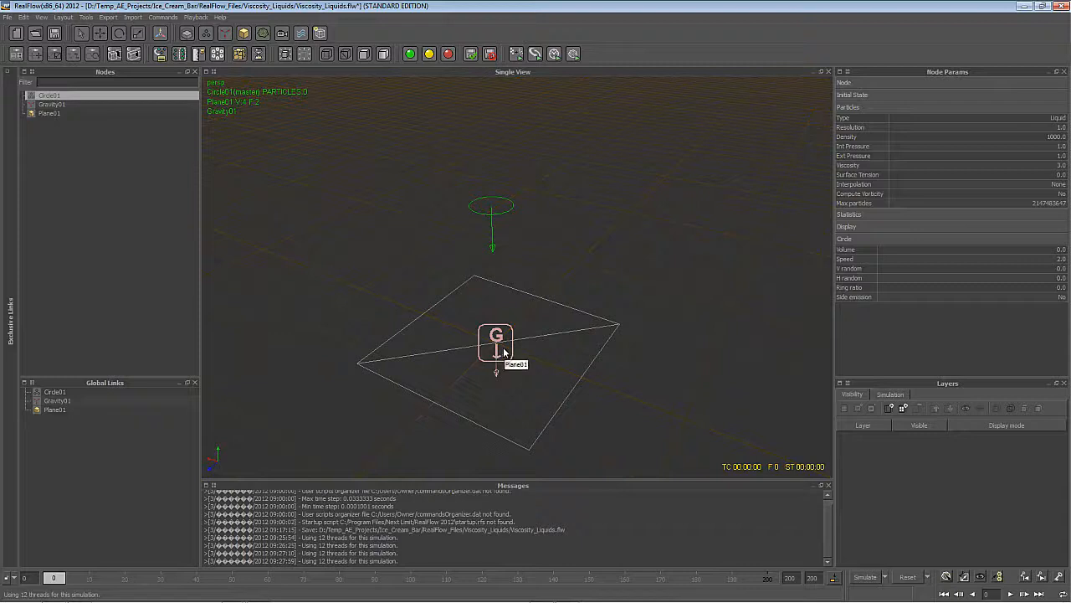
pyautogui.click(226, 33)
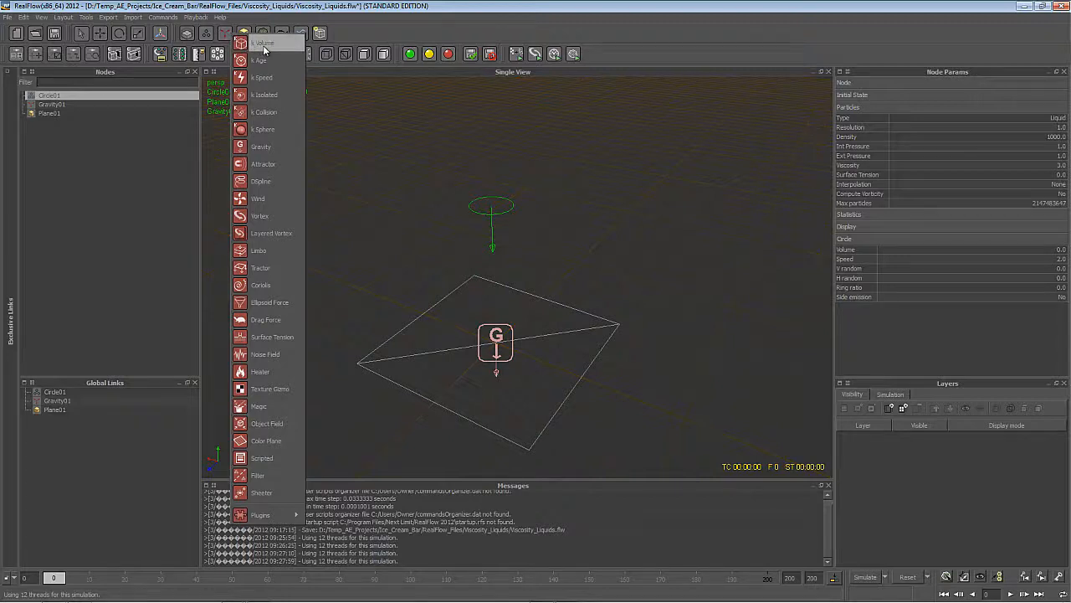
pyautogui.click(262, 43)
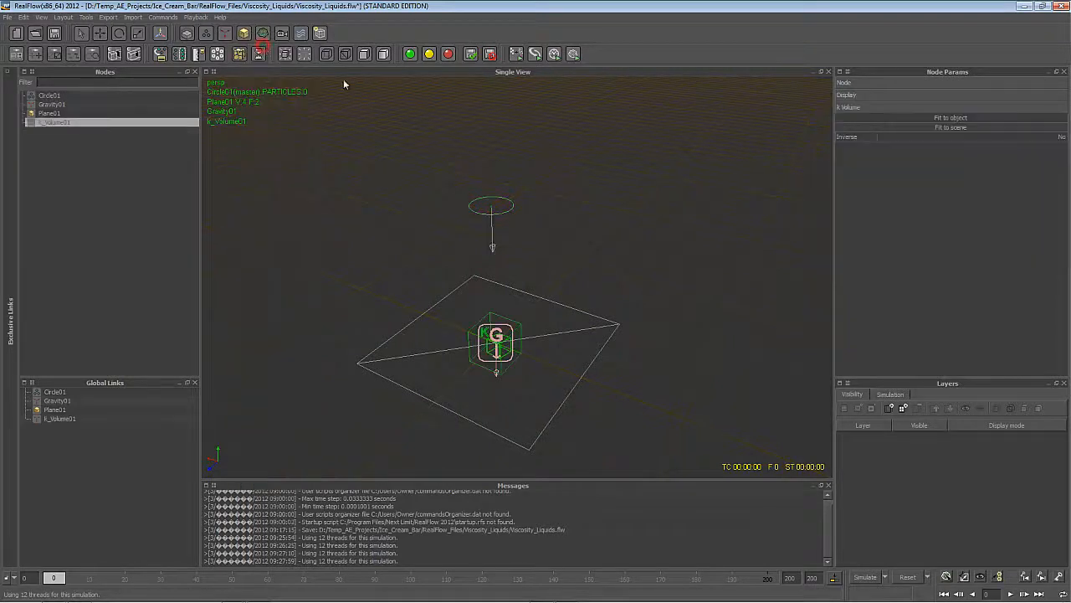
# Step: Fit the k Volume daemon to the scene and raise it to about 3.24 on the Y axis
pyautogui.keyDown('alt'); pyautogui.moveTo(435, 268); pyautogui.dragTo(527, 293); pyautogui.keyUp('alt')
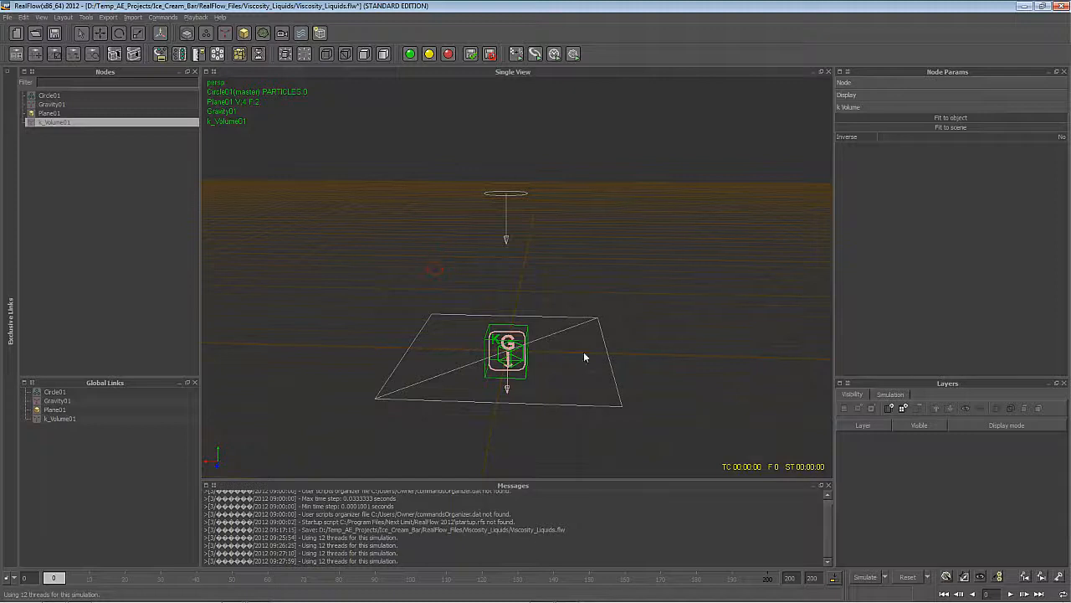
pyautogui.keyDown('alt'); pyautogui.moveTo(547, 363); pyautogui.dragTo(581, 359); pyautogui.keyUp('alt')
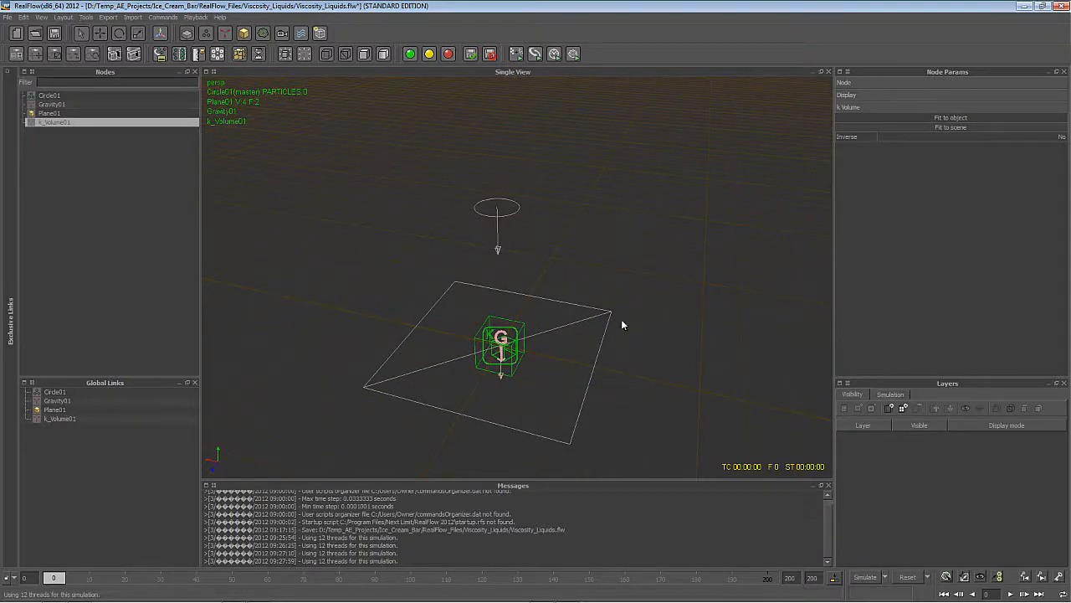
pyautogui.keyDown('alt'); pyautogui.moveTo(518, 325); pyautogui.dragTo(421, 283); pyautogui.keyUp('alt')
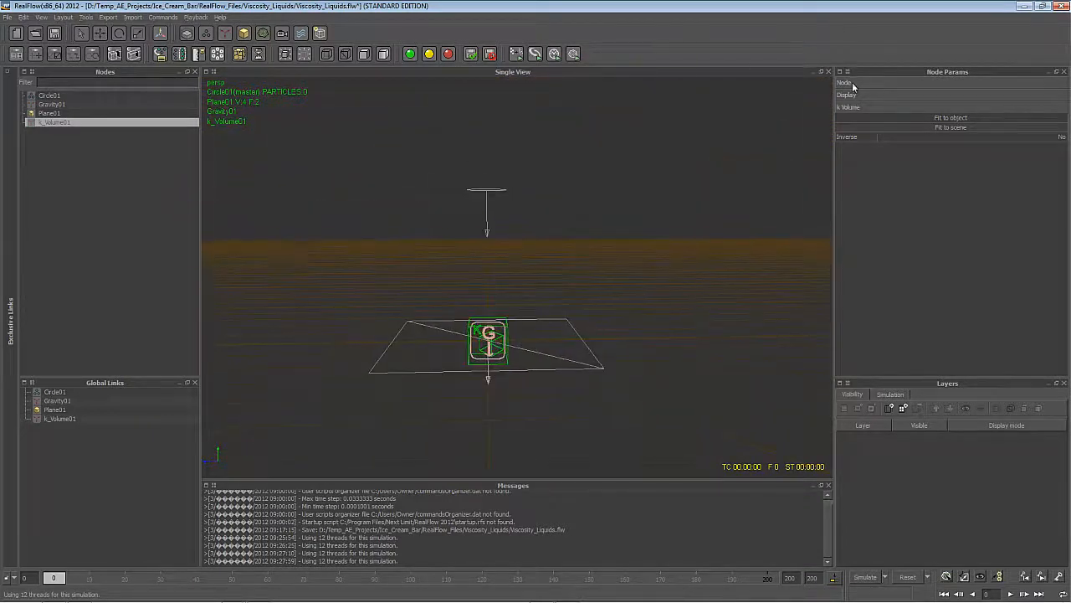
pyautogui.click(852, 85)
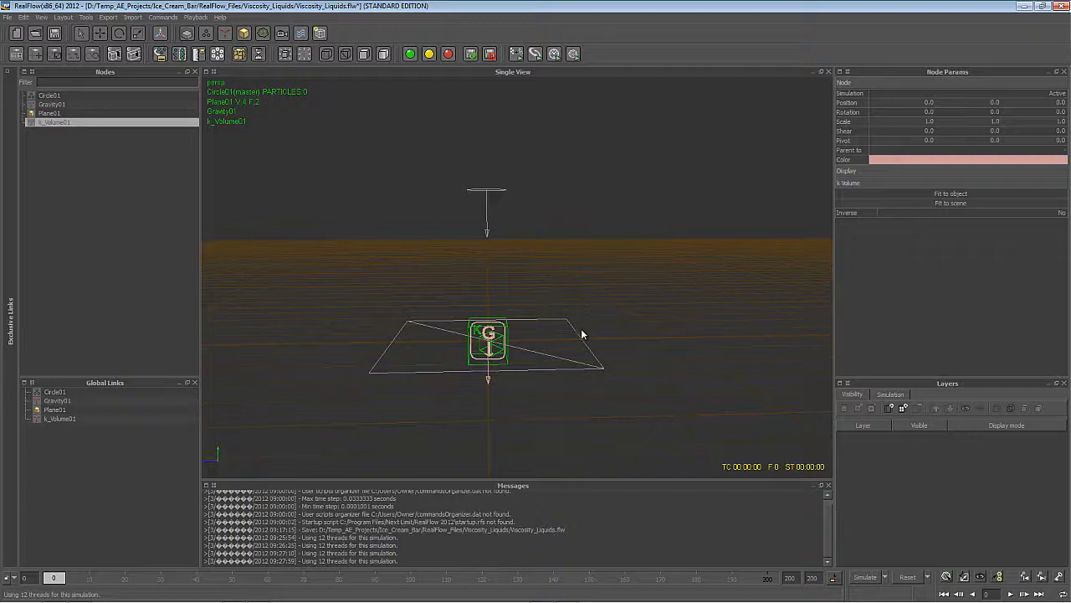
pyautogui.keyDown('alt'); pyautogui.moveTo(582, 334); pyautogui.dragTo(620, 301); pyautogui.keyUp('alt')
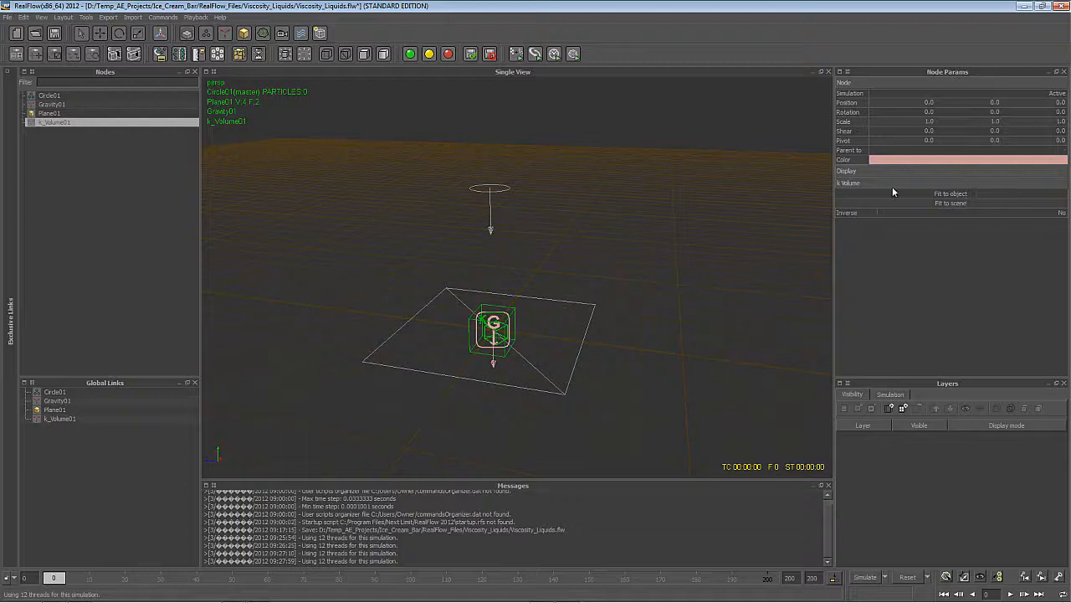
pyautogui.click(960, 202)
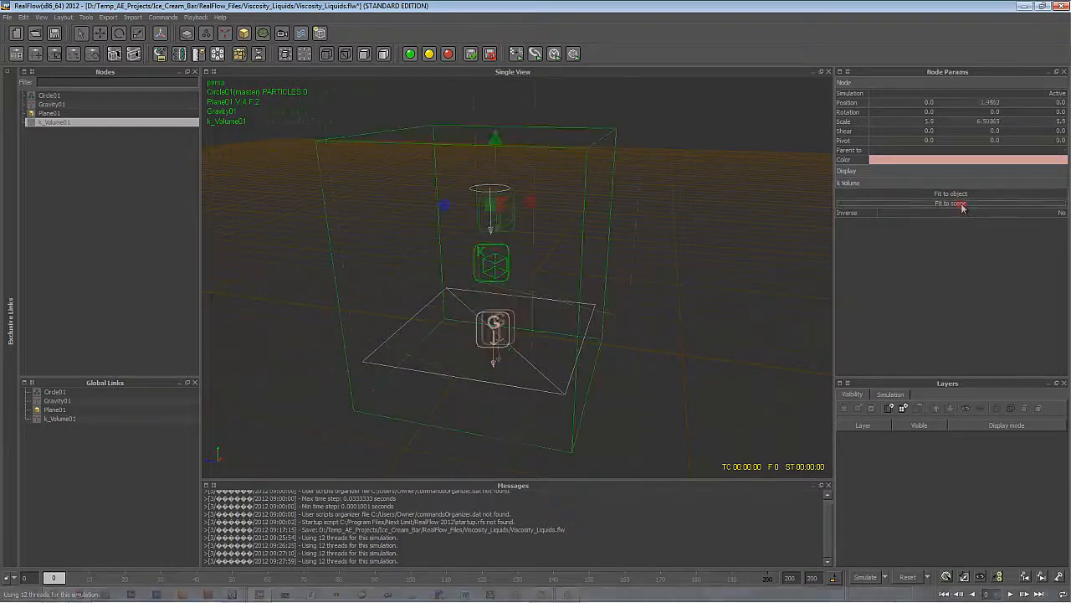
pyautogui.scroll(2, 739, 331)
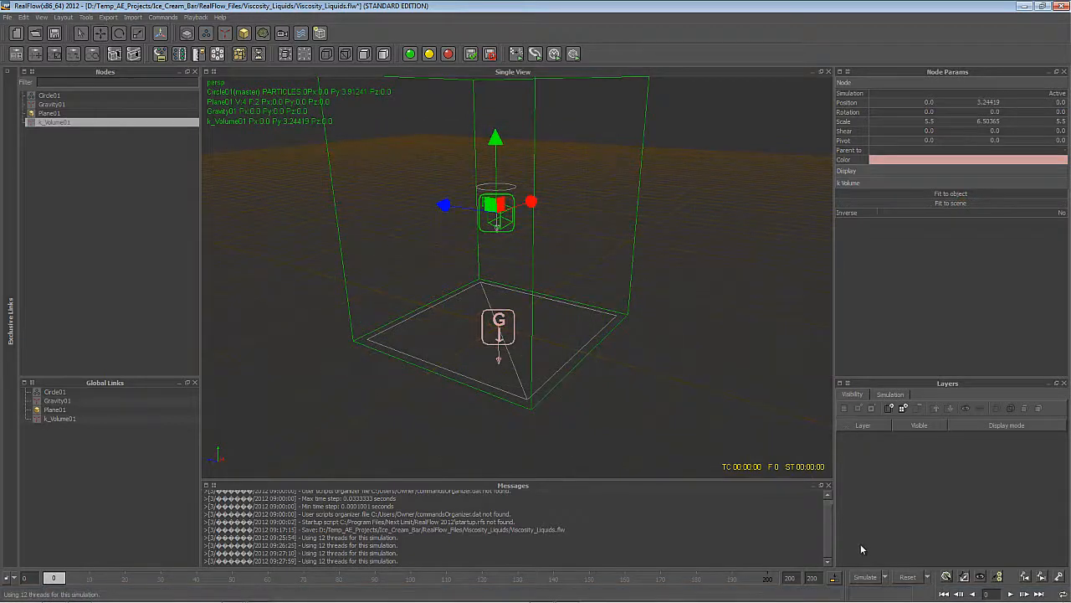
# Step: Simulate with the k Volume in place, examine the circle emitter's particles at the volume's boundaries, and reset the simulation
pyautogui.click(870, 576)
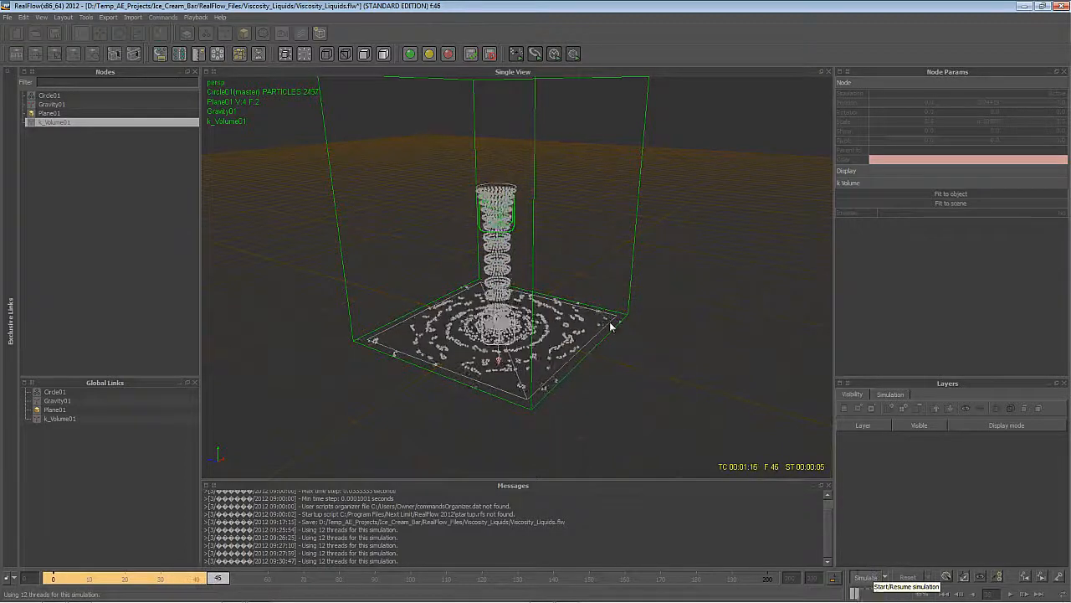
pyautogui.keyDown('alt'); pyautogui.moveTo(611, 327); pyautogui.dragTo(470, 286); pyautogui.keyUp('alt')
pyautogui.click(505, 244)
pyautogui.keyDown('alt'); pyautogui.moveTo(505, 245); pyautogui.dragTo(616, 263); pyautogui.keyUp('alt')
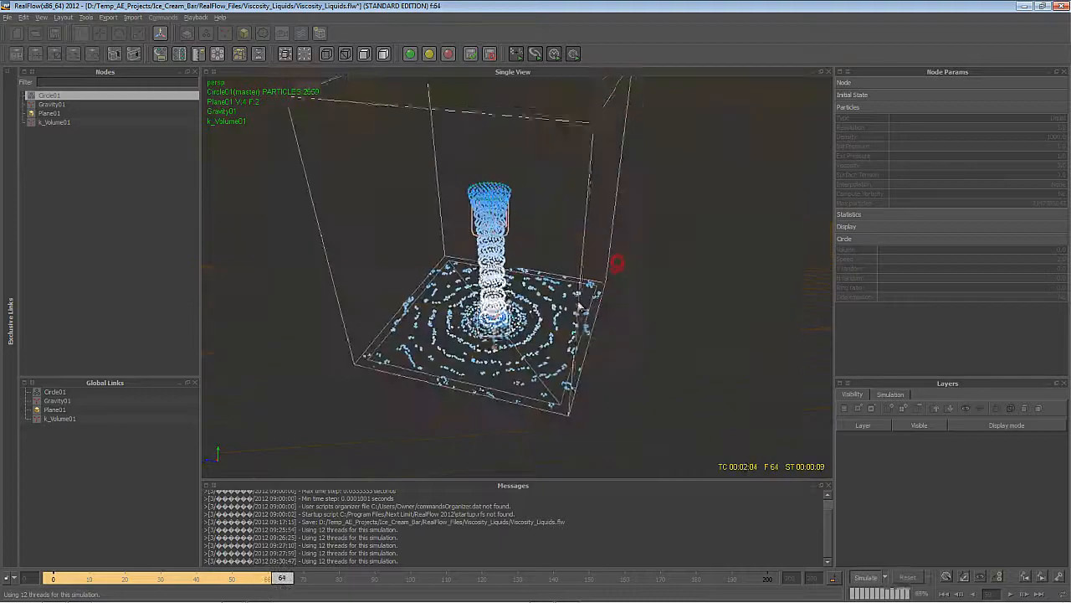
pyautogui.keyDown('alt'); pyautogui.moveTo(579, 306); pyautogui.dragTo(569, 280); pyautogui.keyUp('alt')
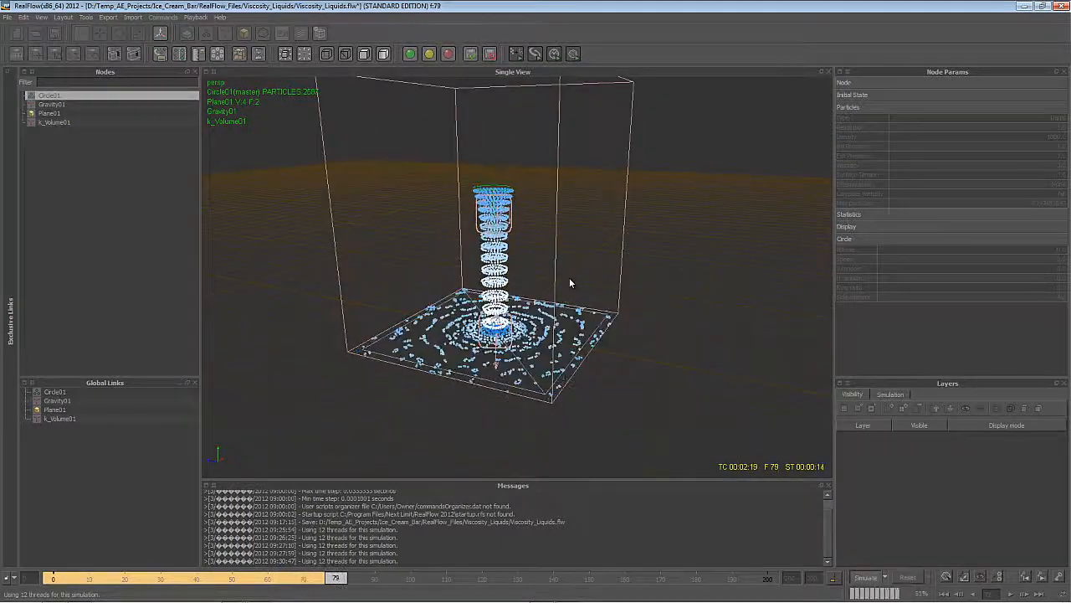
pyautogui.keyDown('alt'); pyautogui.moveTo(606, 350); pyautogui.dragTo(534, 319, button='right'); pyautogui.keyUp('alt')
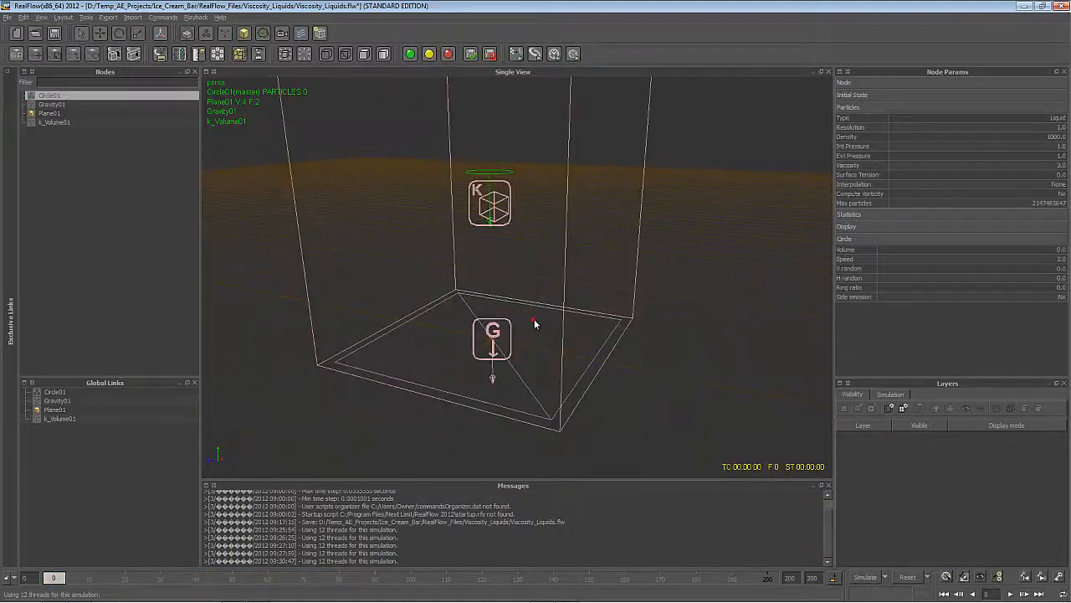
pyautogui.keyDown('alt'); pyautogui.moveTo(532, 319); pyautogui.dragTo(409, 412); pyautogui.keyUp('alt')
pyautogui.scroll(5, 409, 410)
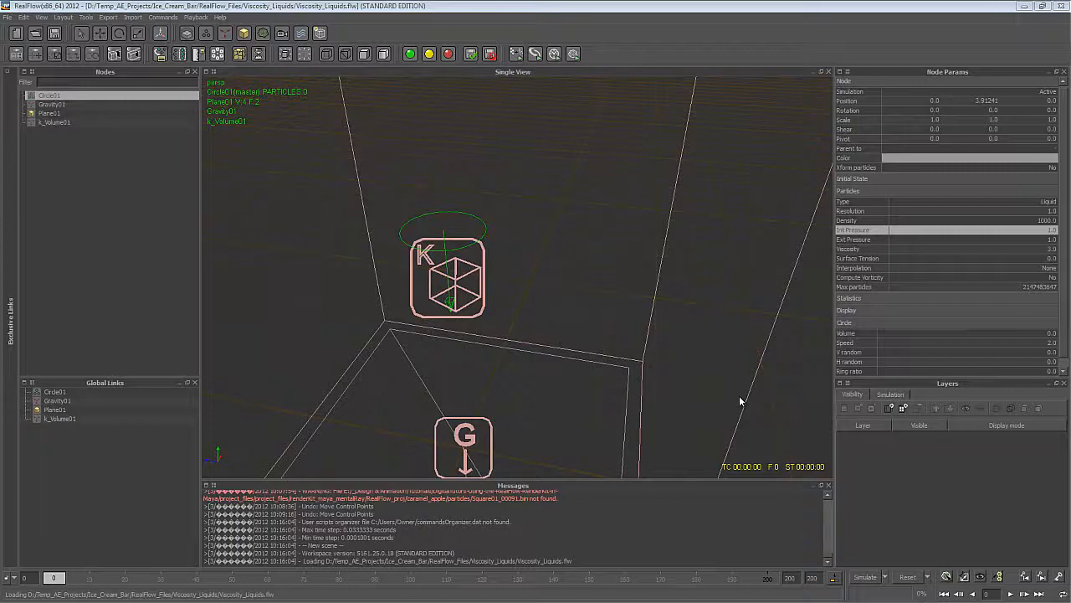
pyautogui.keyDown('alt'); pyautogui.moveTo(739, 395); pyautogui.dragTo(559, 301, button='right'); pyautogui.keyUp('alt')
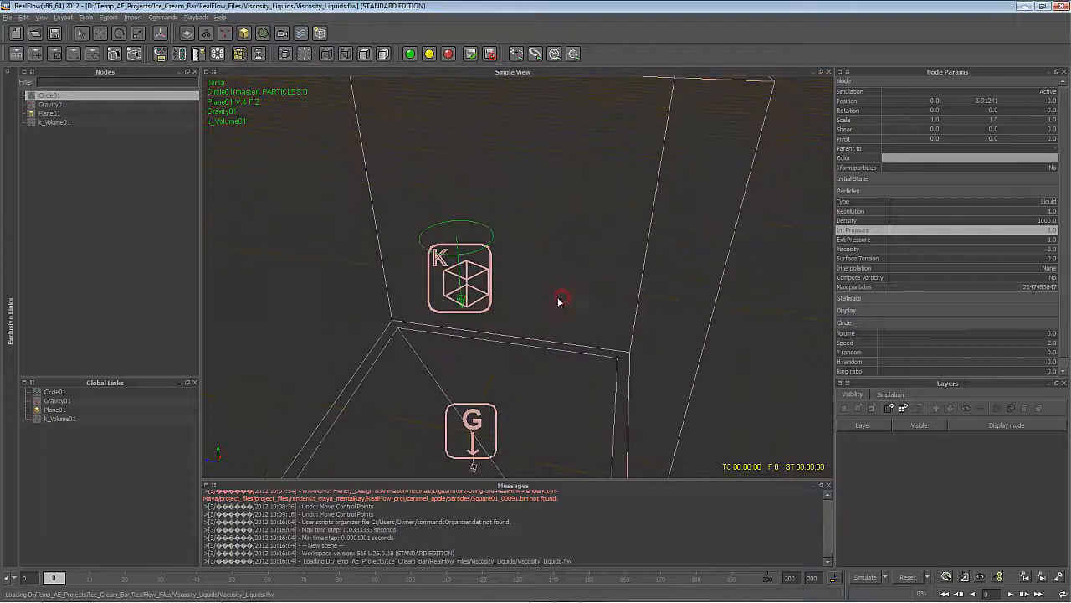
pyautogui.keyDown('alt'); pyautogui.moveTo(559, 299); pyautogui.dragTo(563, 297, button='middle'); pyautogui.keyUp('alt')
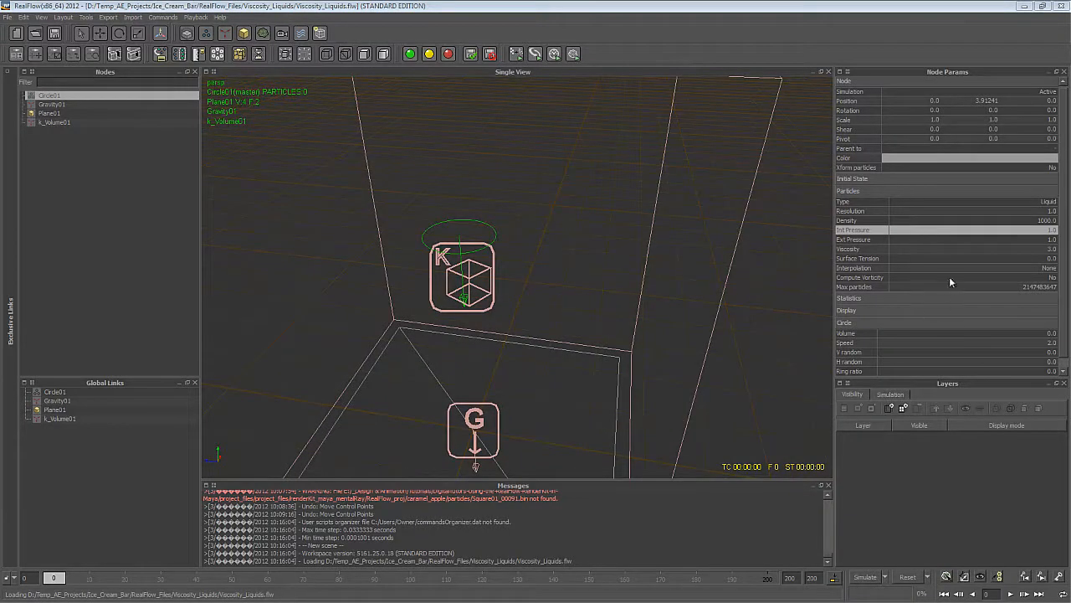
pyautogui.keyDown('alt'); pyautogui.moveTo(566, 308); pyautogui.dragTo(595, 328, button='right'); pyautogui.keyUp('alt')
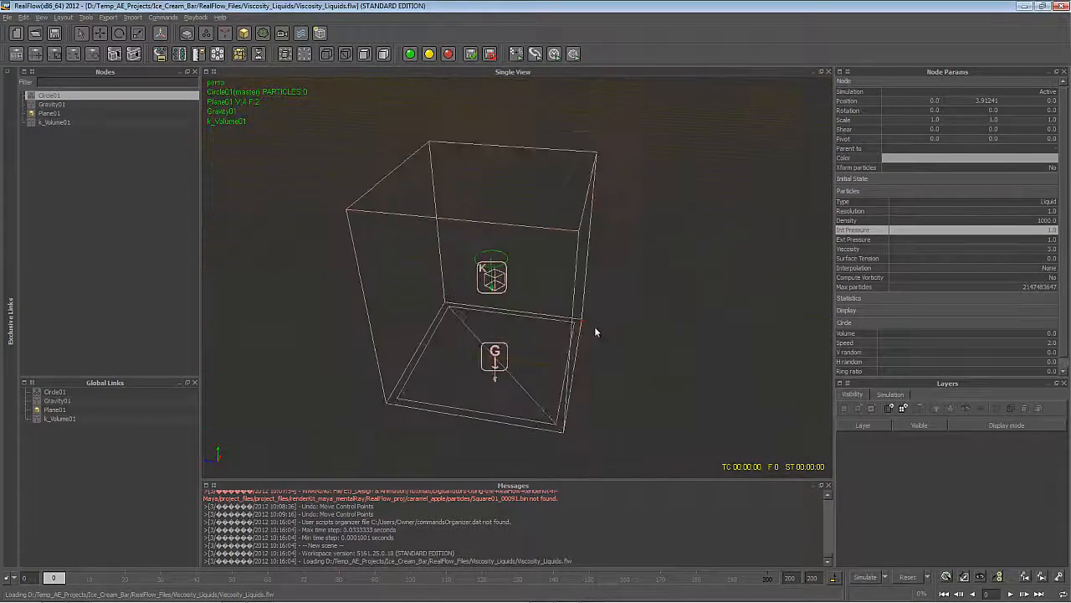
pyautogui.keyDown('alt'); pyautogui.moveTo(595, 327); pyautogui.dragTo(529, 294); pyautogui.keyUp('alt')
pyautogui.moveTo(529, 295)
pyautogui.keyDown('alt'); pyautogui.mouseDown(button='right')
pyautogui.moveTo(525, 312)
pyautogui.moveTo(525, 296)
pyautogui.mouseUp(button='right'); pyautogui.keyUp('alt')
pyautogui.keyDown('alt'); pyautogui.moveTo(525, 295); pyautogui.dragTo(686, 250); pyautogui.keyUp('alt')
pyautogui.keyDown('alt'); pyautogui.moveTo(603, 289); pyautogui.dragTo(552, 313); pyautogui.keyUp('alt')
pyautogui.keyDown('alt'); pyautogui.moveTo(552, 314); pyautogui.dragTo(531, 312, button='right'); pyautogui.keyUp('alt')
pyautogui.keyDown('alt'); pyautogui.moveTo(530, 311); pyautogui.dragTo(554, 308); pyautogui.keyUp('alt')
pyautogui.moveTo(554, 308)
pyautogui.keyDown('alt'); pyautogui.mouseDown(button='right')
pyautogui.moveTo(503, 290)
pyautogui.moveTo(560, 324)
pyautogui.mouseUp(button='right'); pyautogui.keyUp('alt')
pyautogui.keyDown('alt'); pyautogui.moveTo(560, 319); pyautogui.dragTo(594, 336); pyautogui.keyUp('alt')
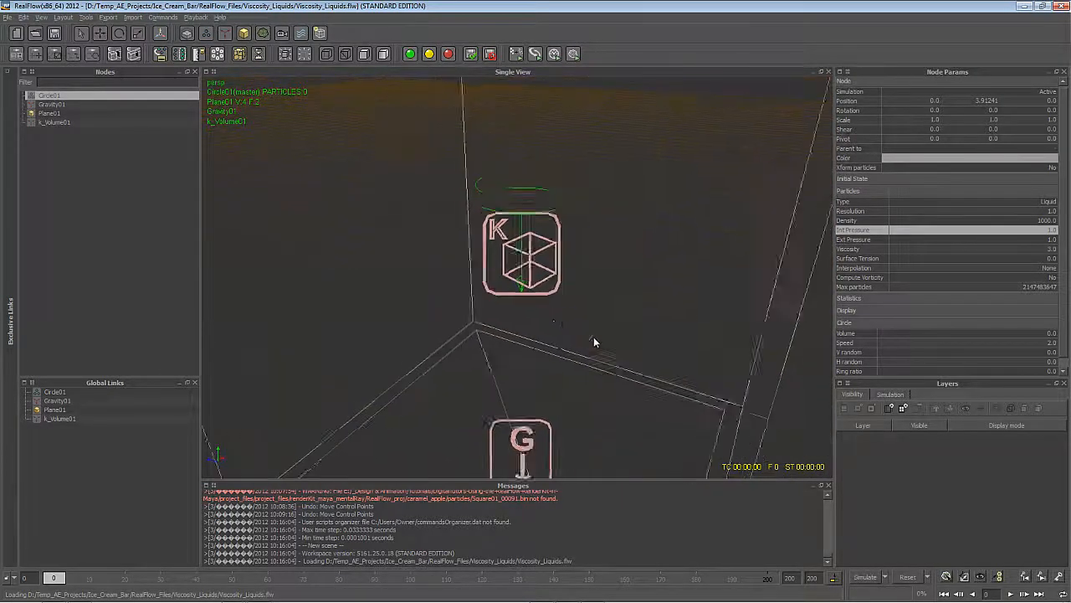
pyautogui.keyDown('alt'); pyautogui.moveTo(593, 337); pyautogui.dragTo(760, 243, button='right'); pyautogui.keyUp('alt')
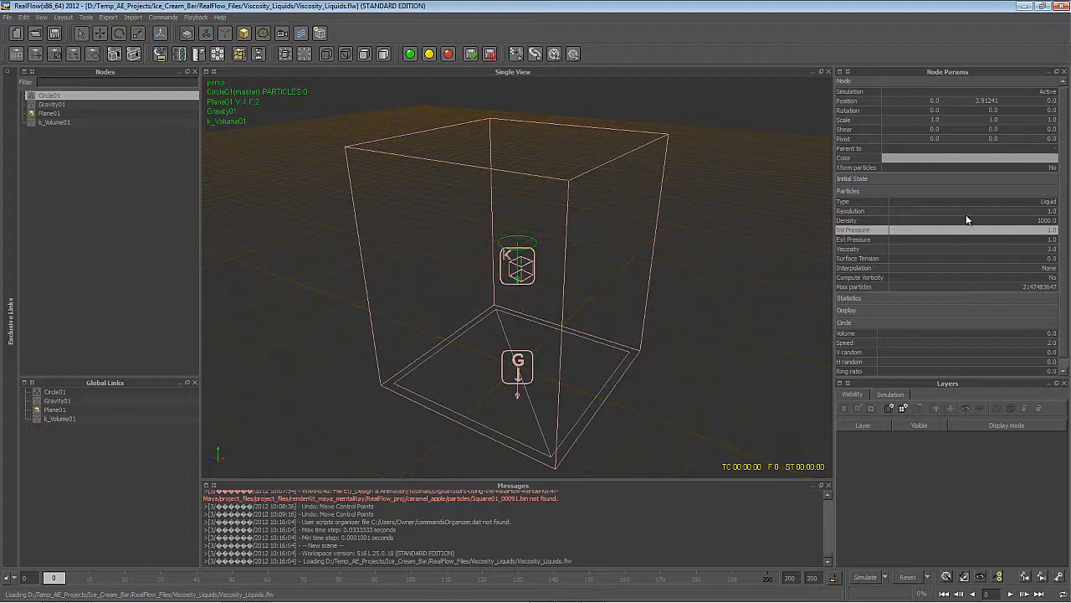
# Step: Set the circle emitter's particle density to 1300
pyautogui.scroll(2, 508, 298)
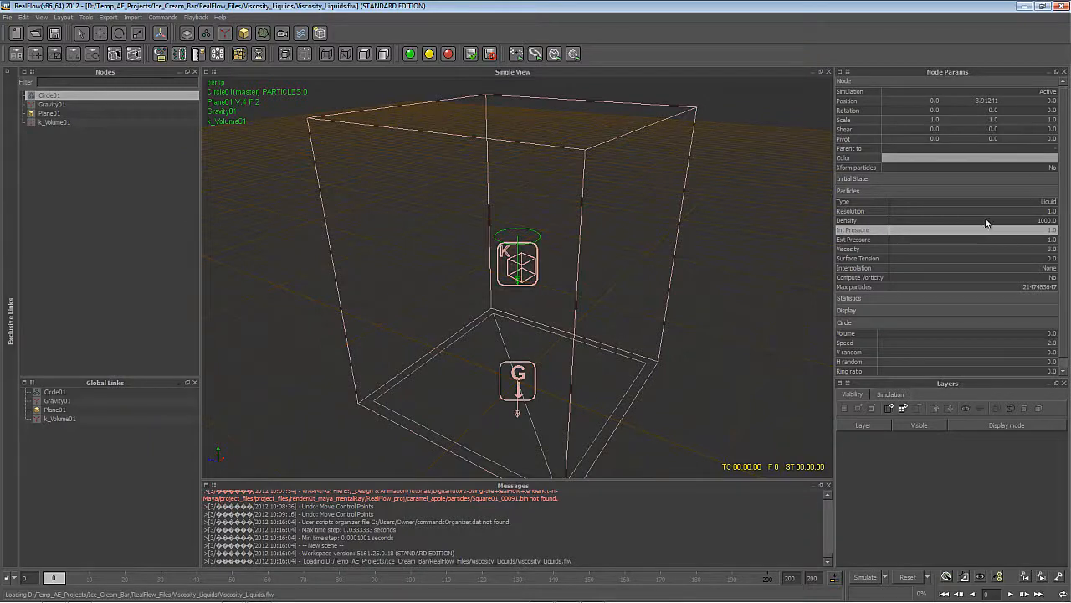
pyautogui.doubleClick(1046, 221)
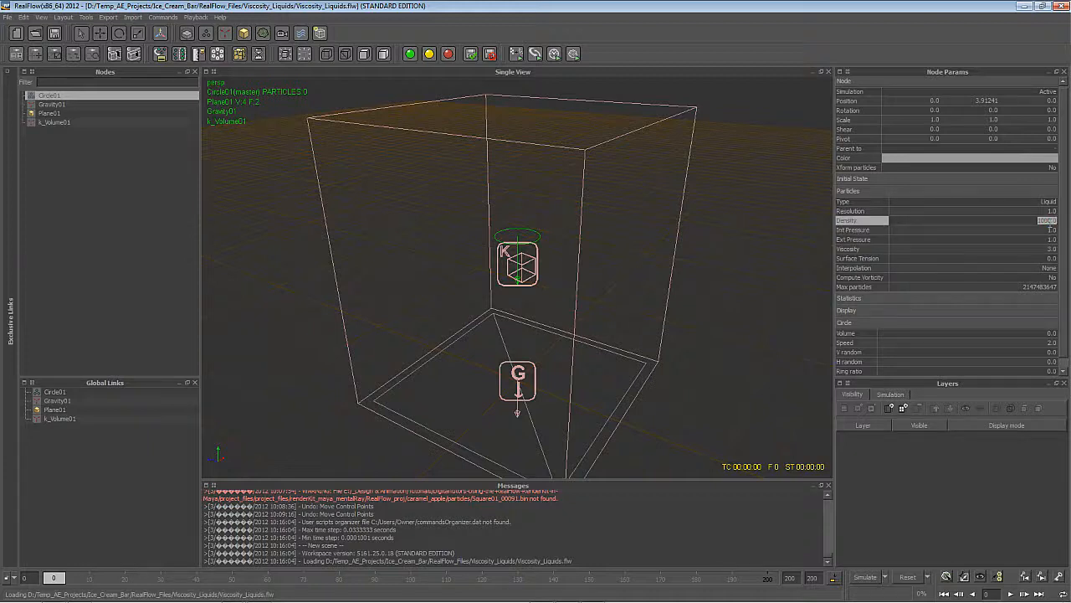
pyautogui.write('1')
pyautogui.press('Return')
pyautogui.scroll(3, 568, 304)
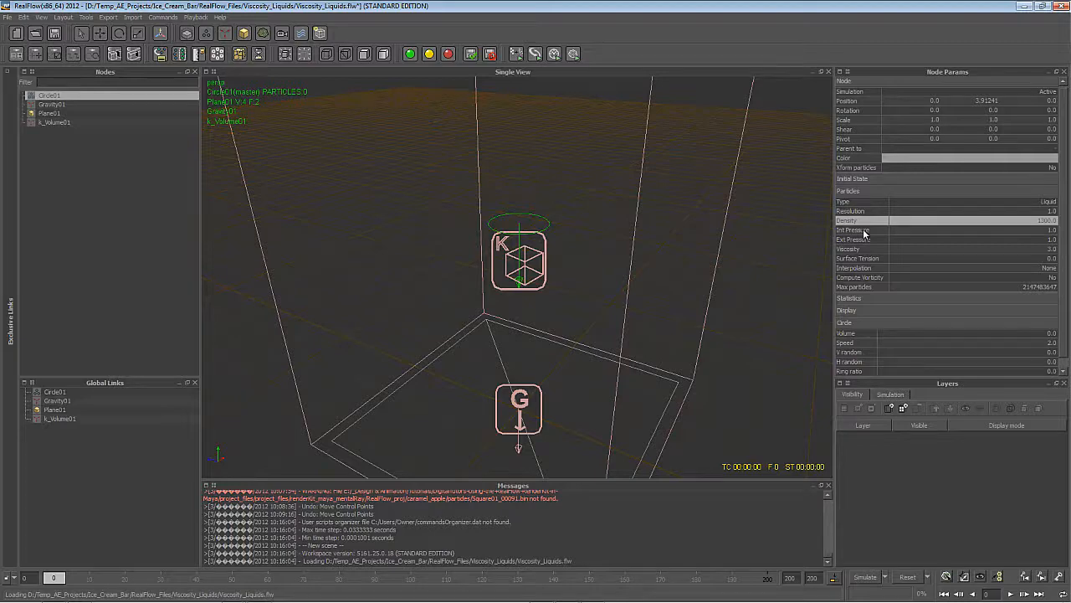
pyautogui.scroll(3, 639, 407)
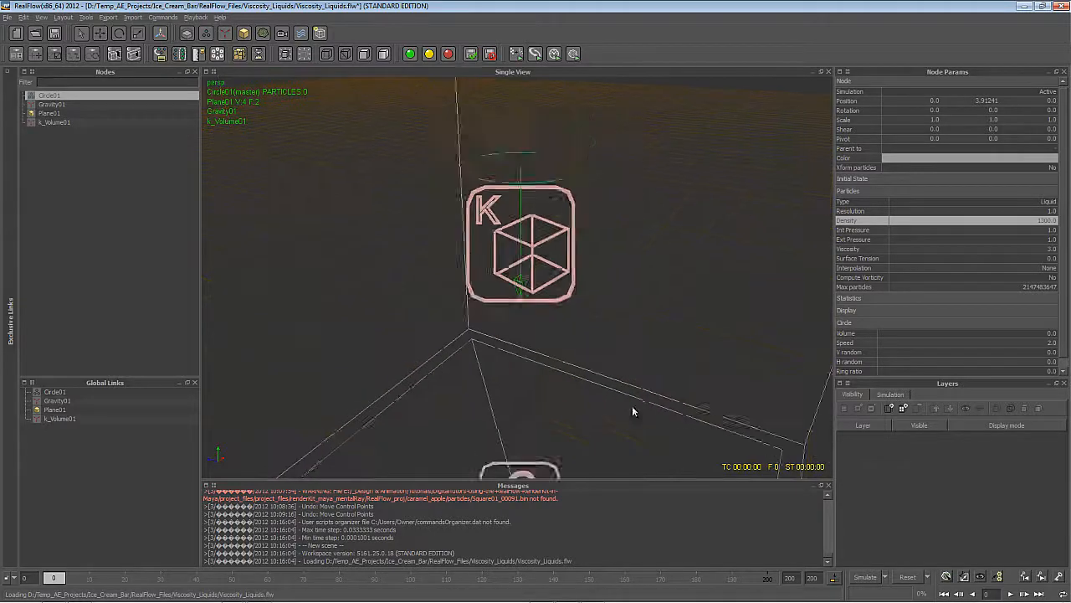
pyautogui.scroll(-6, 633, 407)
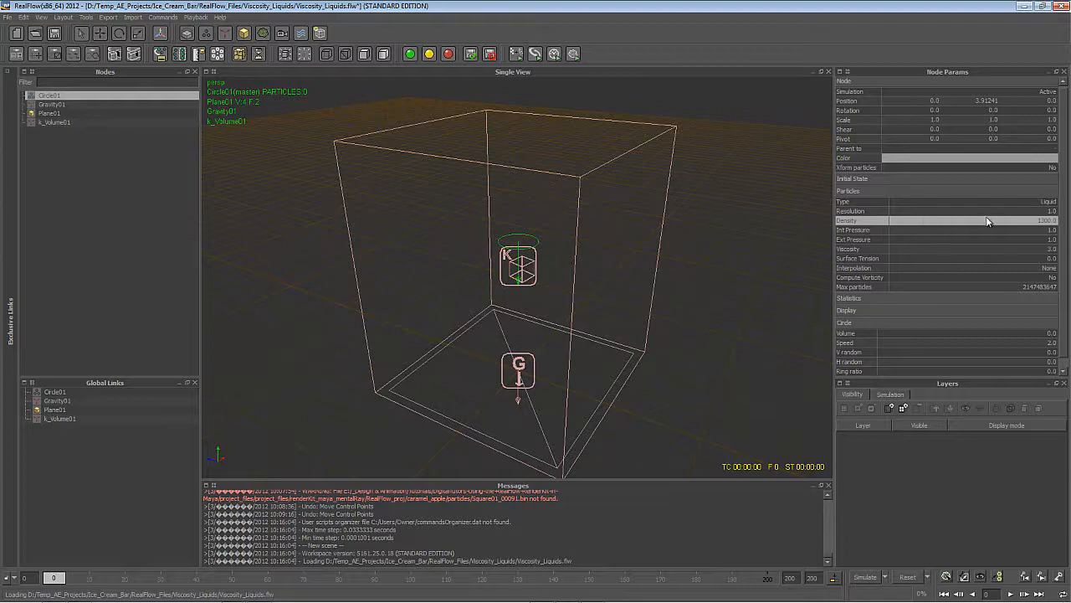
# Step: Set the circle emitter's internal pressure to 0.2 and its viscosity to 400
pyautogui.doubleClick(1045, 231)
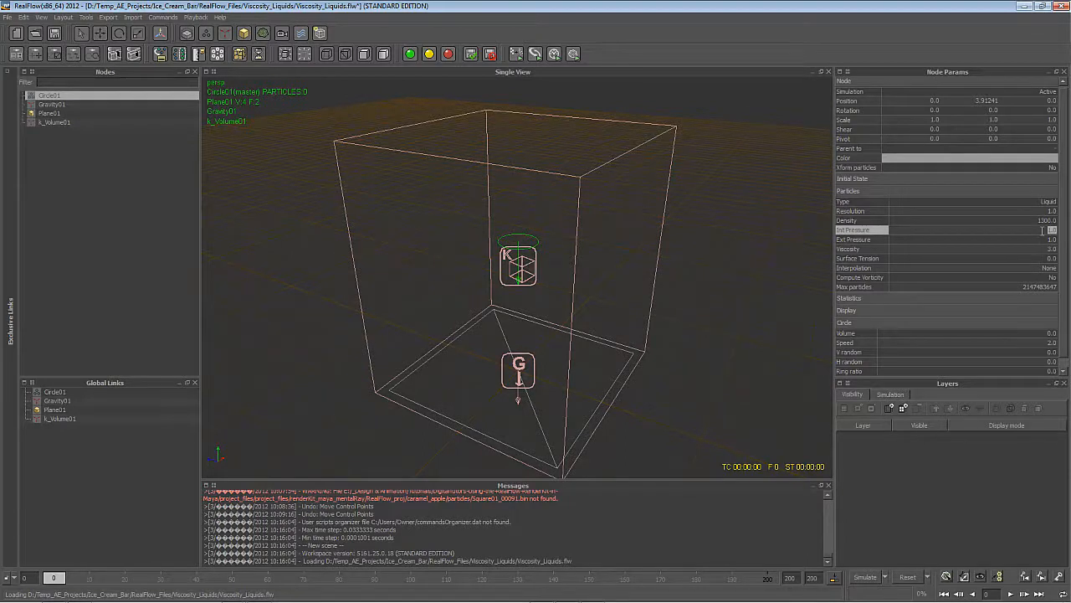
pyautogui.write('0.5')
pyautogui.press('Return')
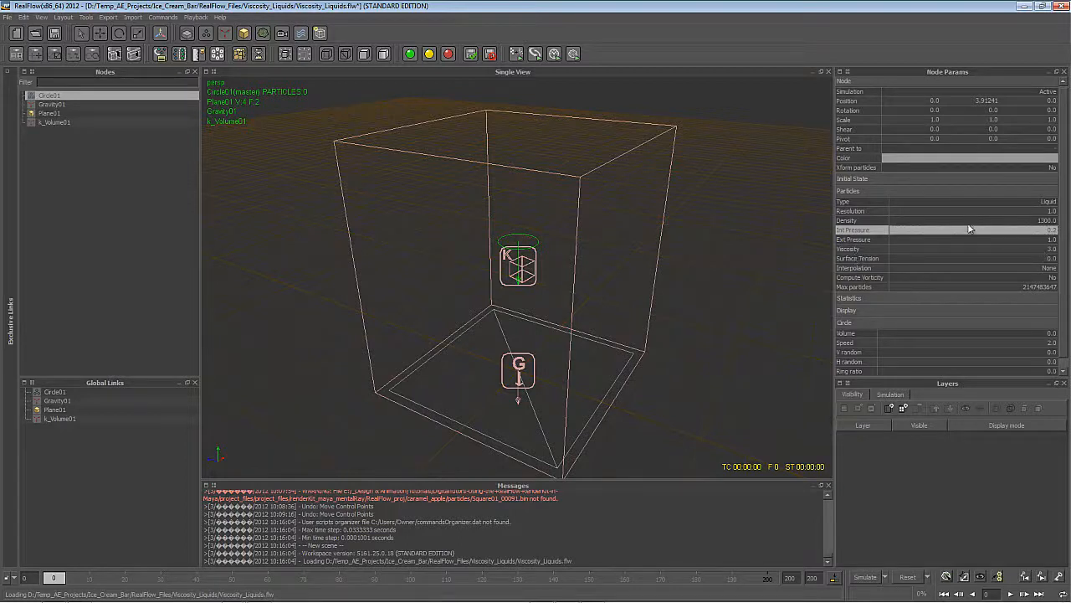
pyautogui.doubleClick(1051, 248)
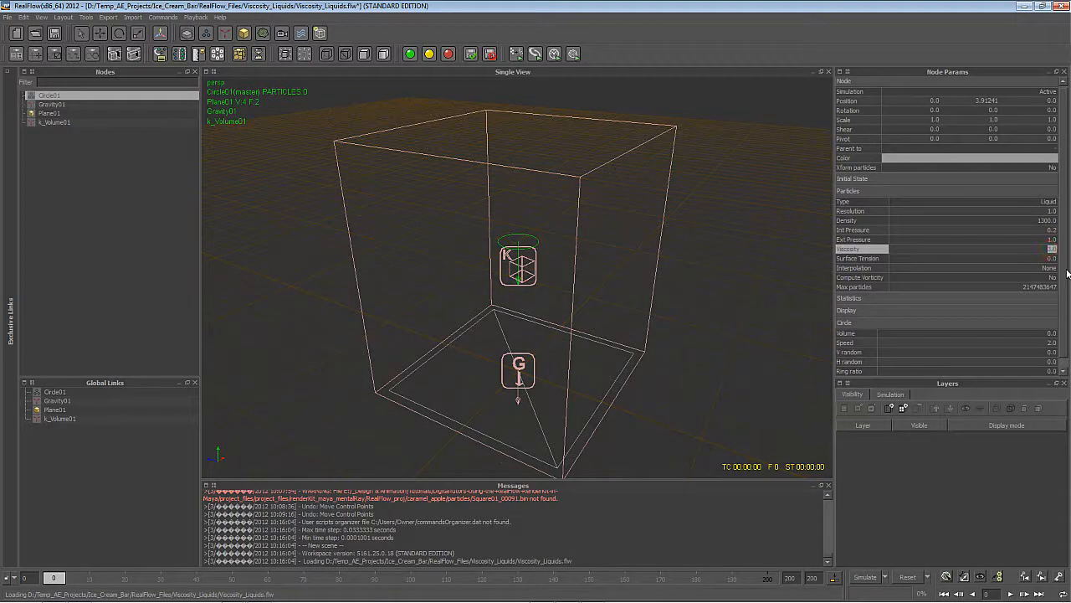
pyautogui.write('400')
pyautogui.press('Return')
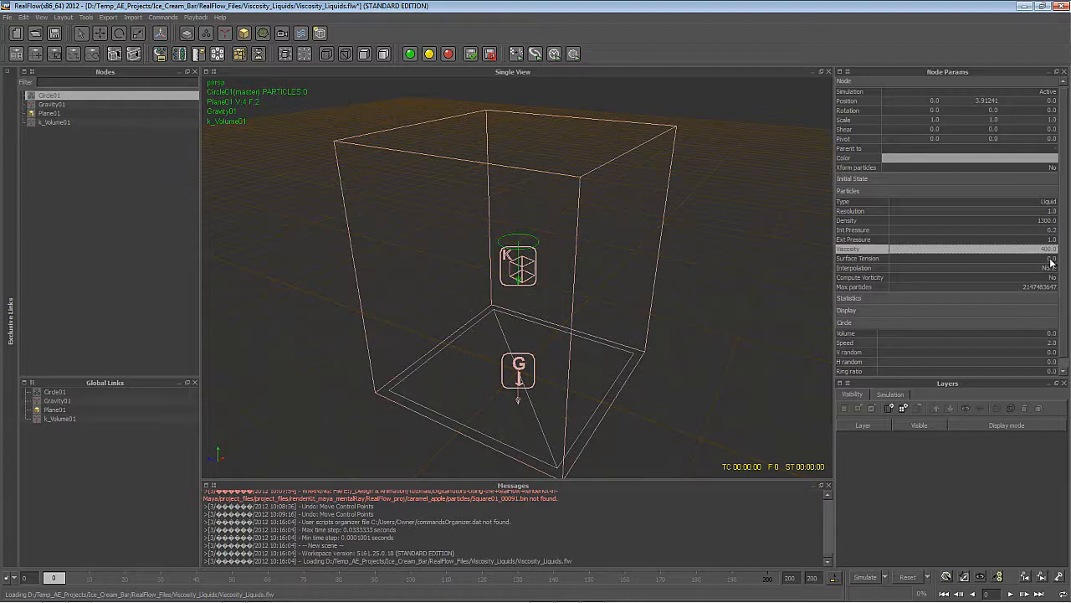
pyautogui.scroll(-1, 950, 319)
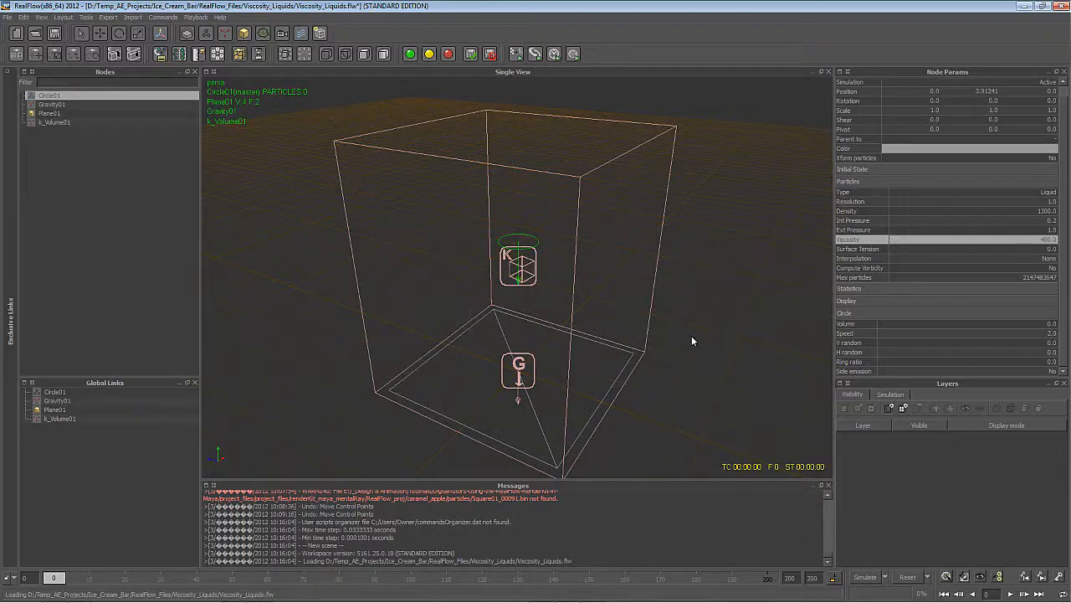
# Step: Simulate the viscous liquid, examine the particle column and the pile on the plane from several angles, and stop at frame 56
pyautogui.hotkey('alt', 'a')
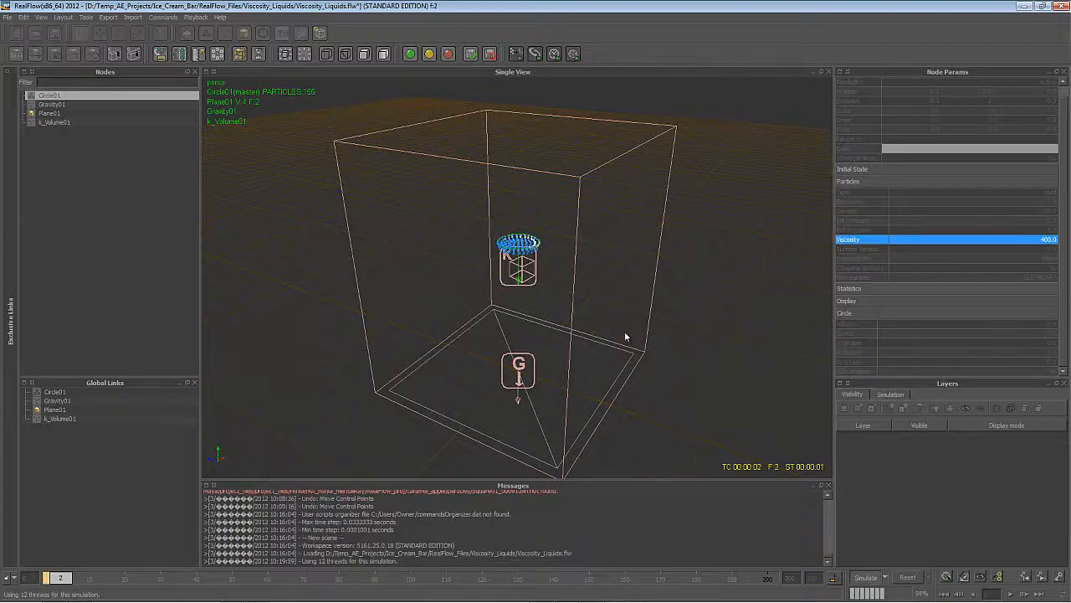
pyautogui.keyDown('alt'); pyautogui.moveTo(539, 302); pyautogui.dragTo(508, 322); pyautogui.keyUp('alt')
pyautogui.scroll(3, 520, 276)
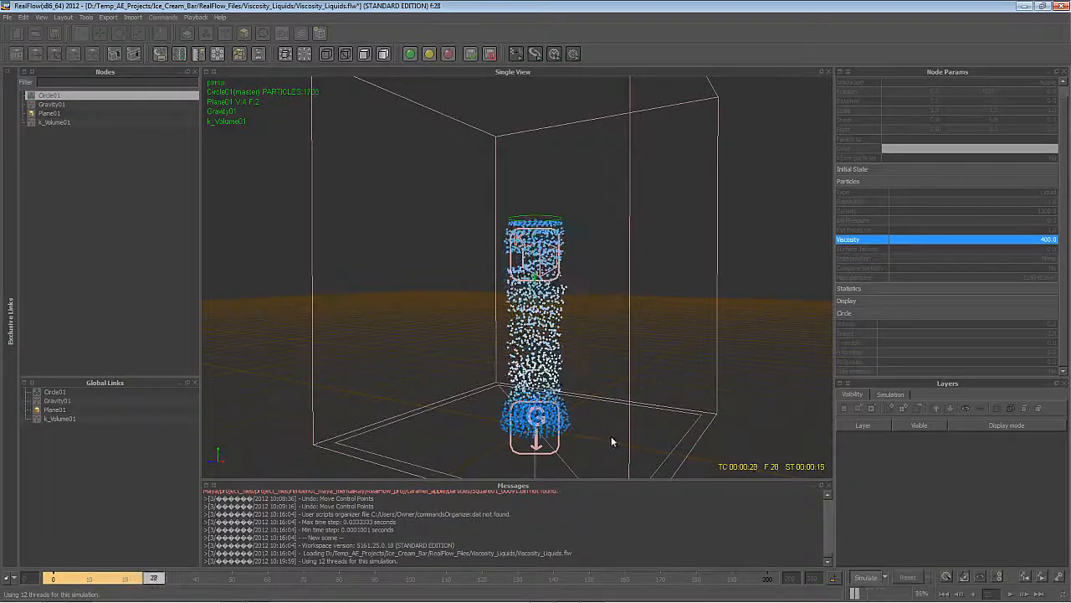
pyautogui.scroll(3, 612, 440)
pyautogui.keyDown('alt'); pyautogui.moveTo(612, 440); pyautogui.dragTo(837, 293); pyautogui.keyUp('alt')
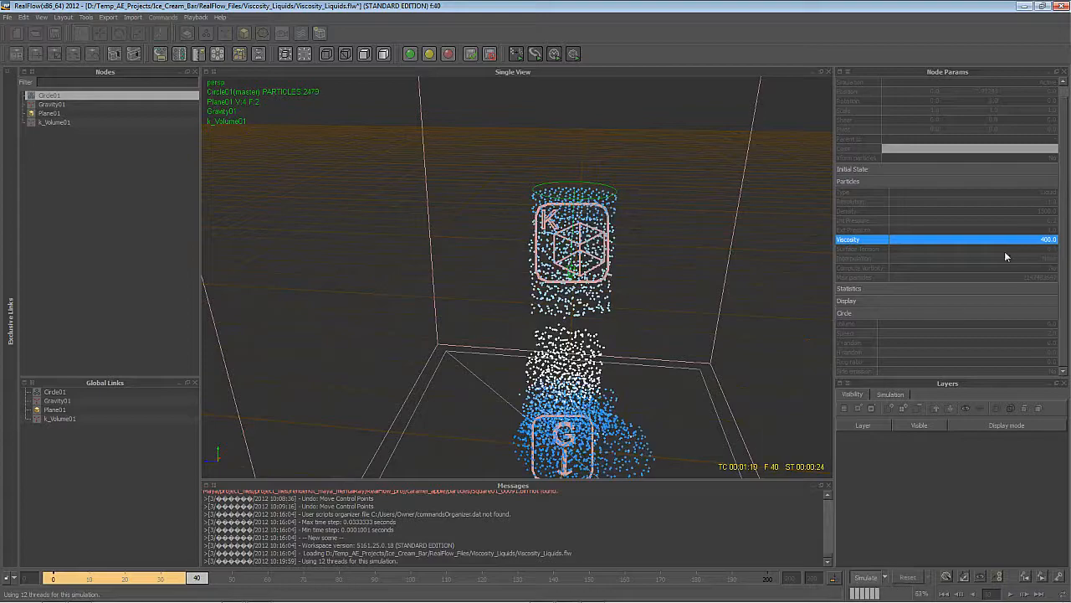
pyautogui.scroll(-2, 679, 393)
pyautogui.scroll(-3, 681, 394)
pyautogui.keyDown('alt'); pyautogui.moveTo(681, 394); pyautogui.dragTo(605, 347); pyautogui.keyUp('alt')
pyautogui.keyDown('alt'); pyautogui.moveTo(544, 281); pyautogui.dragTo(564, 304, button='right'); pyautogui.keyUp('alt')
pyautogui.keyDown('alt'); pyautogui.moveTo(525, 285); pyautogui.dragTo(509, 280); pyautogui.keyUp('alt')
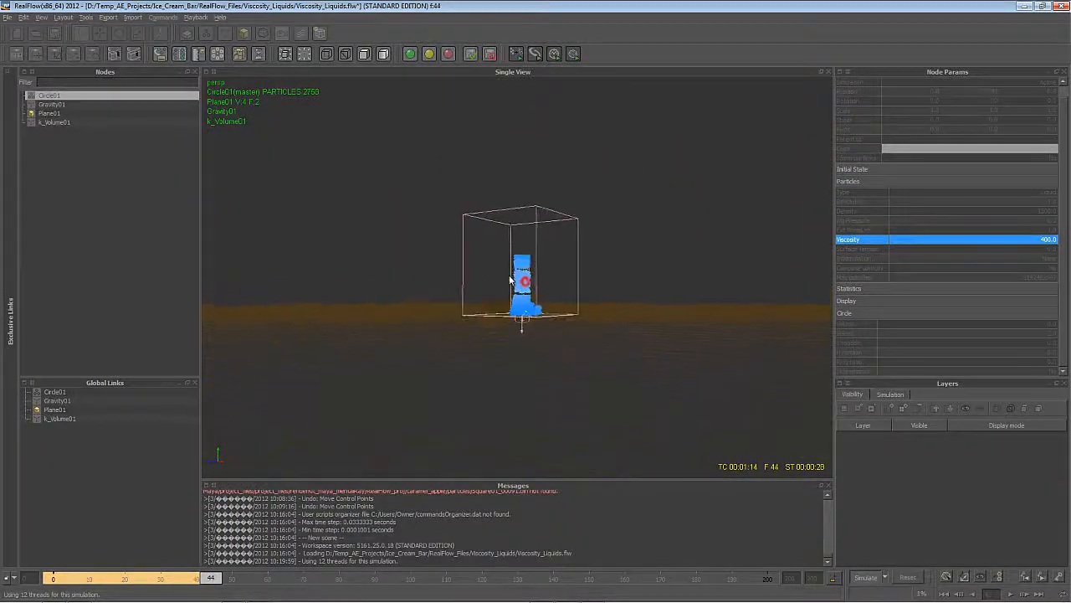
pyautogui.keyDown('alt'); pyautogui.moveTo(509, 281); pyautogui.dragTo(477, 286, button='right'); pyautogui.keyUp('alt')
pyautogui.keyDown('alt'); pyautogui.moveTo(477, 285); pyautogui.dragTo(449, 306); pyautogui.keyUp('alt')
pyautogui.moveTo(450, 306)
pyautogui.keyDown('alt'); pyautogui.mouseDown(button='right')
pyautogui.moveTo(436, 301)
pyautogui.moveTo(461, 304)
pyautogui.moveTo(505, 340)
pyautogui.moveTo(450, 317)
pyautogui.mouseUp(button='right'); pyautogui.keyUp('alt')
pyautogui.keyDown('alt'); pyautogui.moveTo(450, 316); pyautogui.dragTo(482, 303); pyautogui.keyUp('alt')
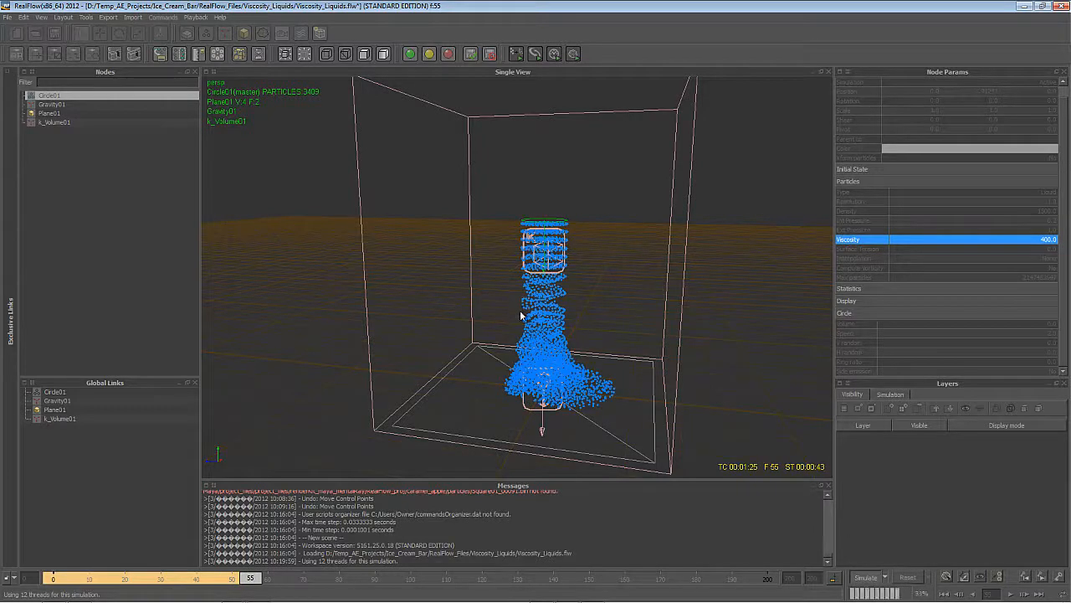
pyautogui.press('Escape')
pyautogui.keyDown('alt'); pyautogui.moveTo(538, 327); pyautogui.dragTo(541, 267); pyautogui.keyUp('alt')
pyautogui.keyDown('alt'); pyautogui.moveTo(540, 268); pyautogui.dragTo(543, 237, button='right'); pyautogui.keyUp('alt')
pyautogui.keyDown('alt'); pyautogui.moveTo(545, 241); pyautogui.dragTo(596, 255); pyautogui.keyUp('alt')
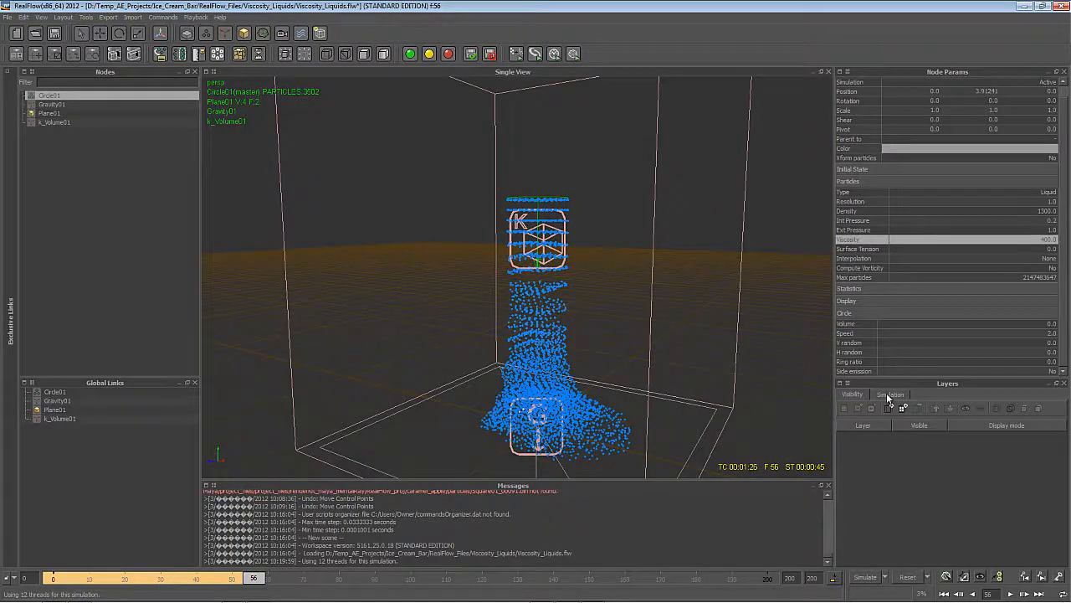
# Step: Set the circle emitter's V random to 2
pyautogui.doubleClick(1053, 343)
pyautogui.write('2')
pyautogui.press('Return')
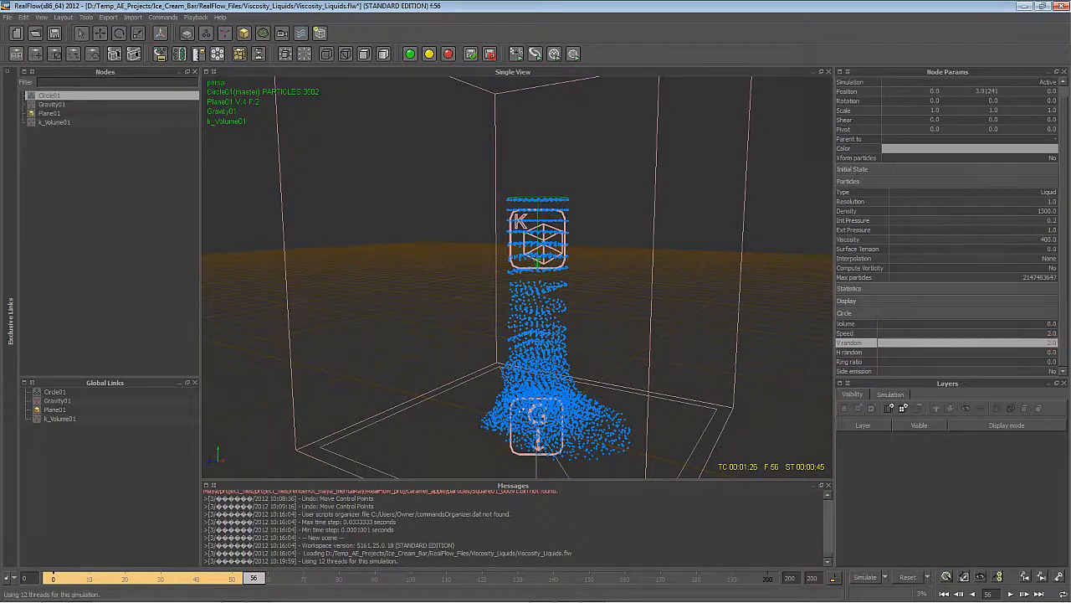
# Step: Set the plane's particle bounce to 0
pyautogui.keyDown('alt'); pyautogui.moveTo(647, 459); pyautogui.dragTo(559, 344); pyautogui.keyUp('alt')
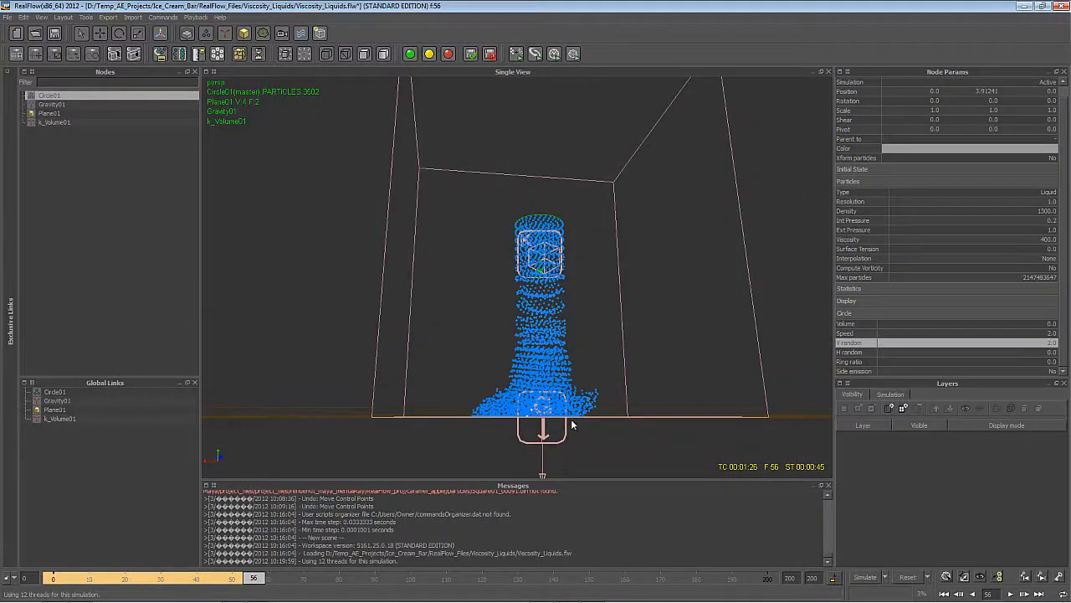
pyautogui.keyDown('alt'); pyautogui.moveTo(573, 417); pyautogui.dragTo(600, 298); pyautogui.keyUp('alt')
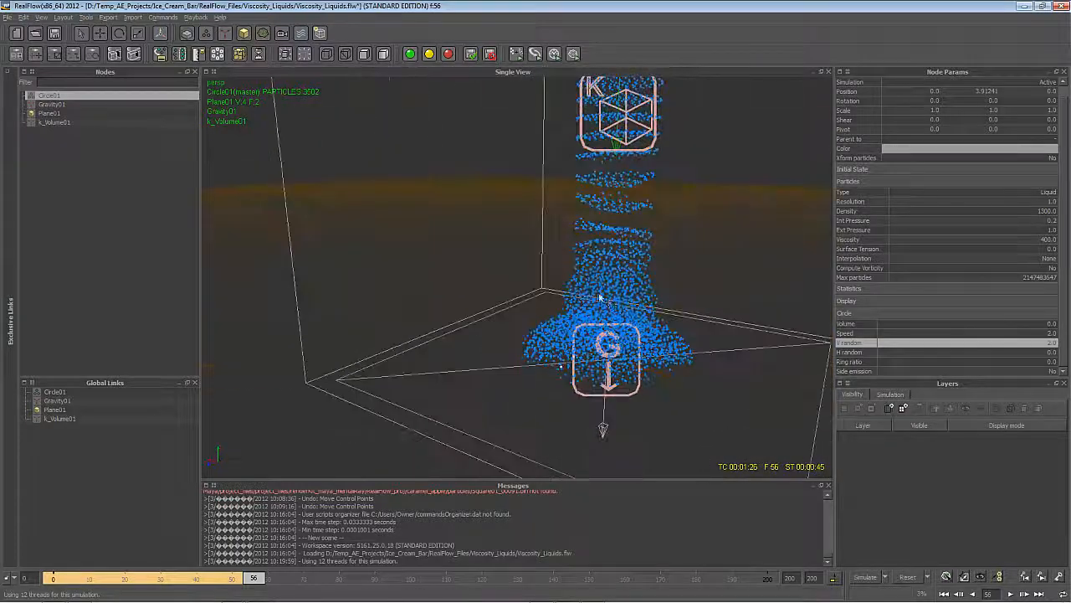
pyautogui.keyDown('alt'); pyautogui.moveTo(600, 298); pyautogui.dragTo(636, 313, button='right'); pyautogui.keyUp('alt')
pyautogui.keyDown('alt'); pyautogui.moveTo(636, 313); pyautogui.dragTo(669, 332); pyautogui.keyUp('alt')
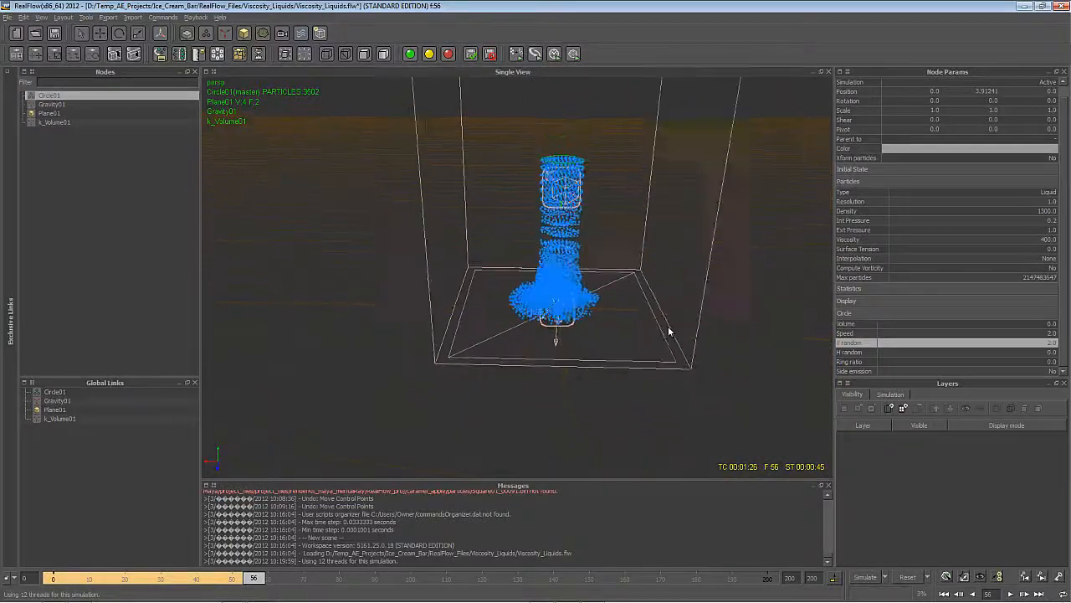
pyautogui.keyDown('alt'); pyautogui.moveTo(669, 331); pyautogui.dragTo(566, 324, button='right'); pyautogui.keyUp('alt')
pyautogui.keyDown('alt'); pyautogui.moveTo(566, 323); pyautogui.dragTo(602, 312); pyautogui.keyUp('alt')
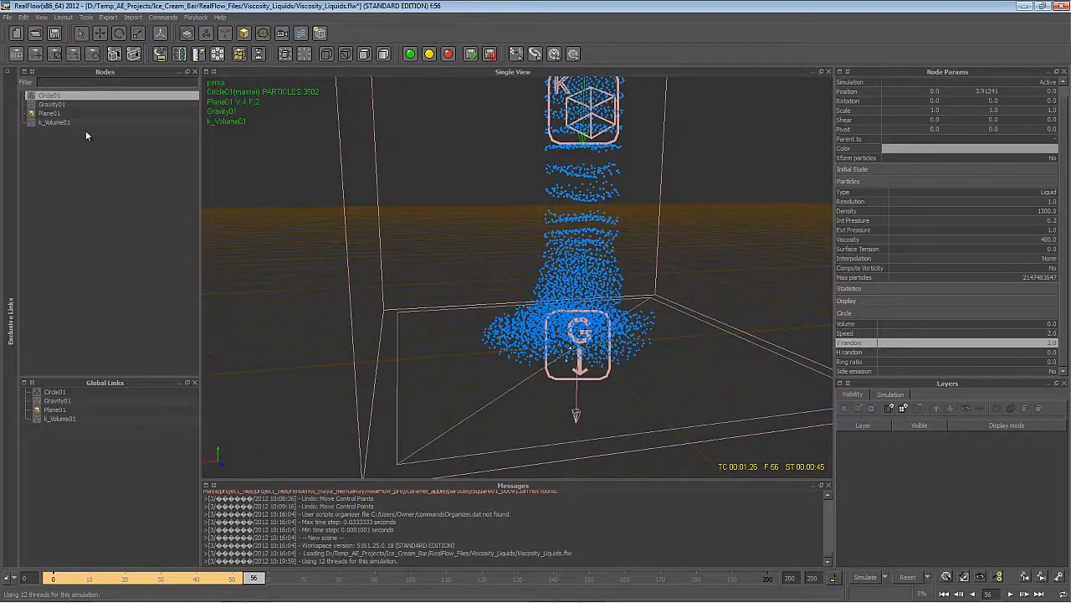
pyautogui.click(49, 113)
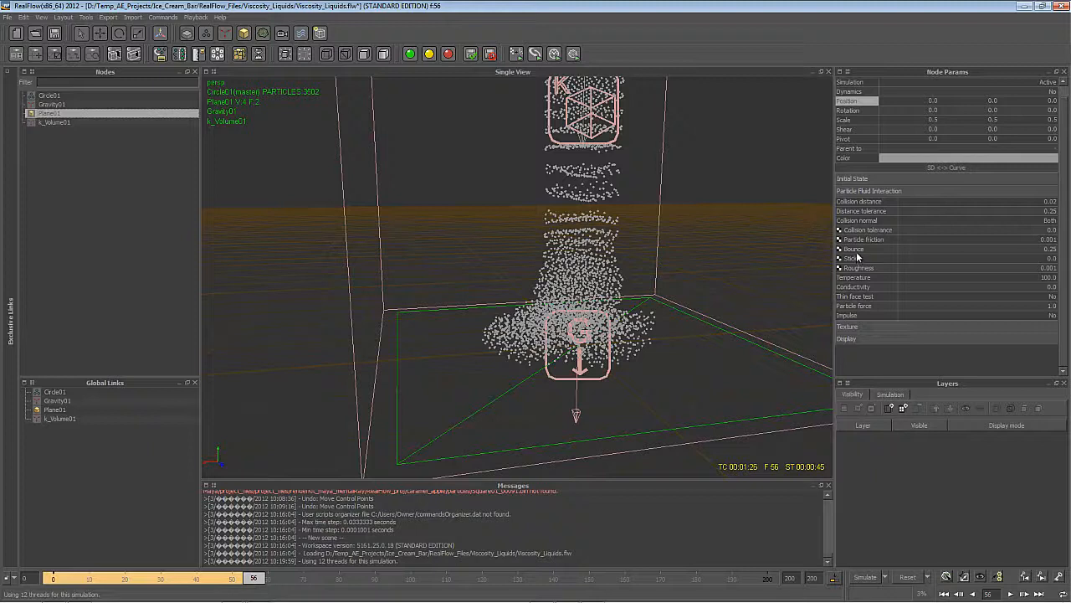
pyautogui.doubleClick(1058, 251)
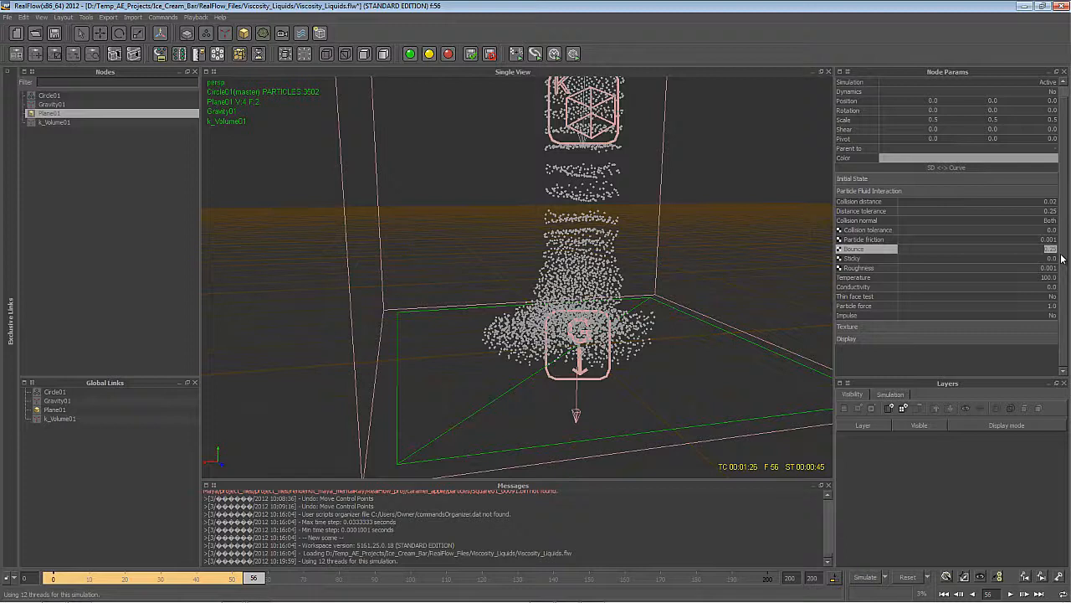
pyautogui.write('0')
pyautogui.press('Return')
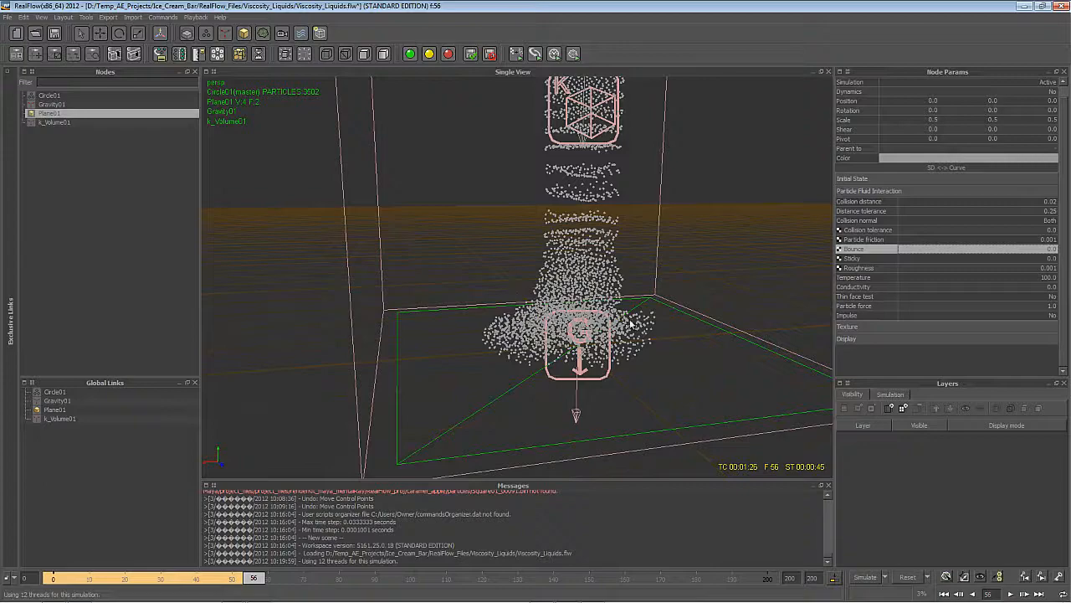
# Step: Compare the circle emitter's viscosity with the plane's settings and set the plane's Sticky value to 400
pyautogui.scroll(3, 594, 263)
pyautogui.scroll(-8, 594, 304)
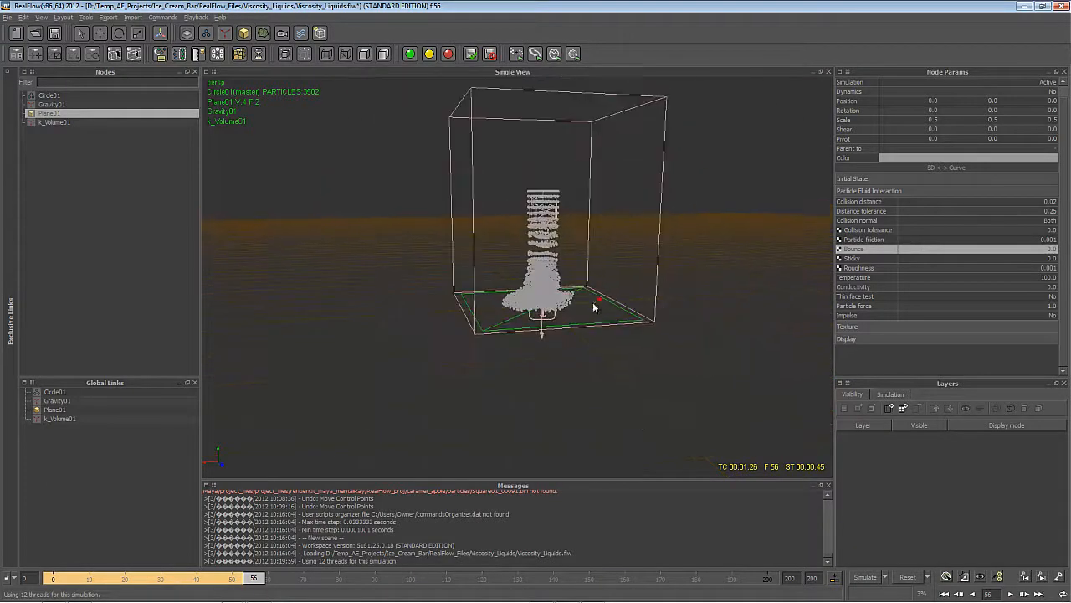
pyautogui.keyDown('alt'); pyautogui.moveTo(600, 299); pyautogui.dragTo(653, 345); pyautogui.keyUp('alt')
pyautogui.scroll(8, 653, 345)
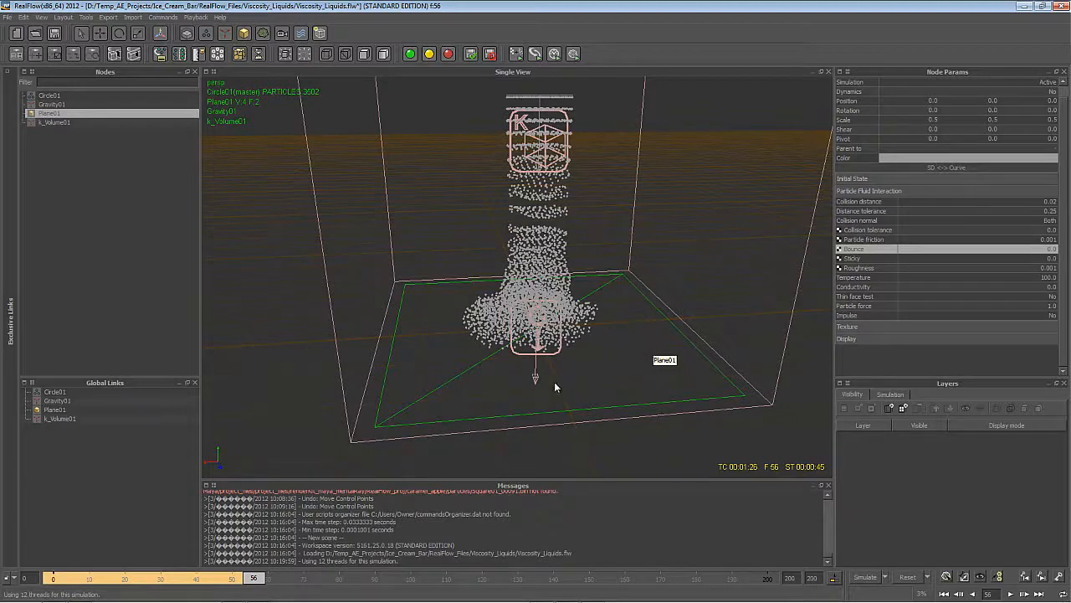
pyautogui.keyDown('alt'); pyautogui.moveTo(555, 383); pyautogui.dragTo(444, 327); pyautogui.keyUp('alt')
pyautogui.scroll(-4, 500, 357)
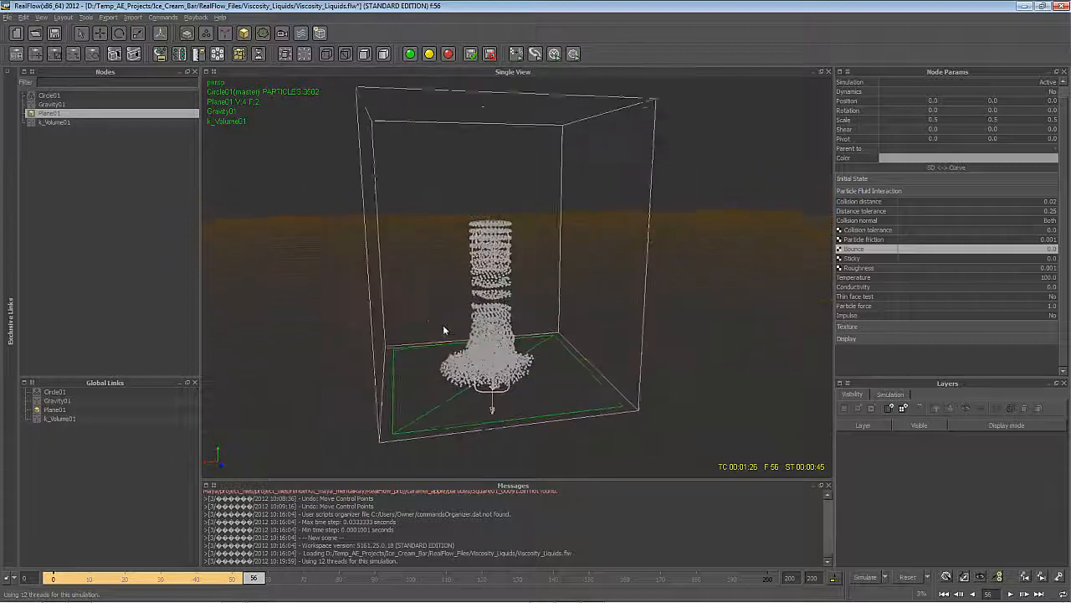
pyautogui.click(52, 95)
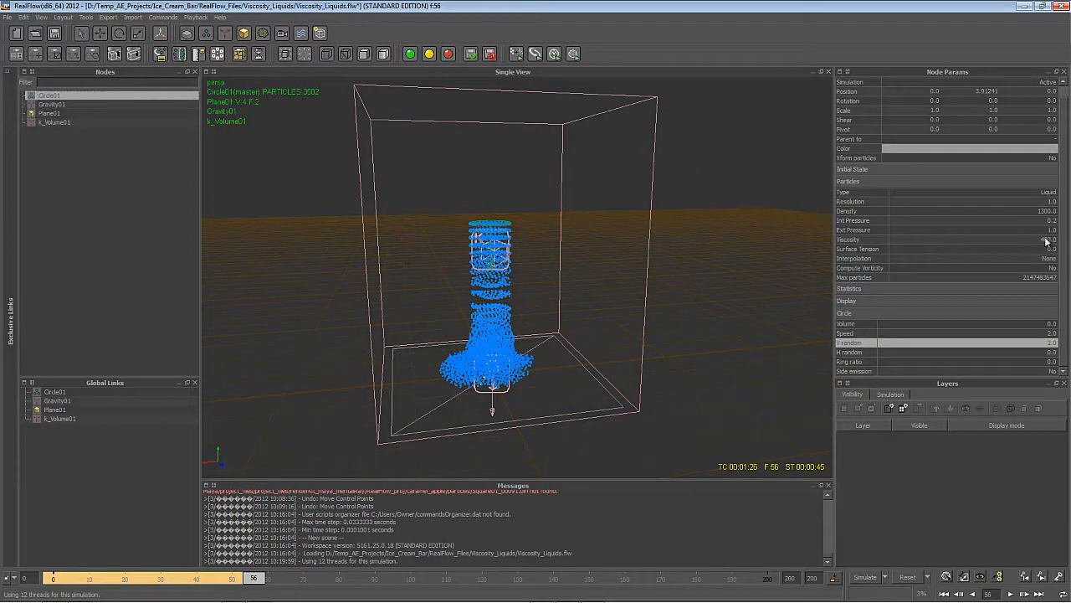
pyautogui.click(50, 113)
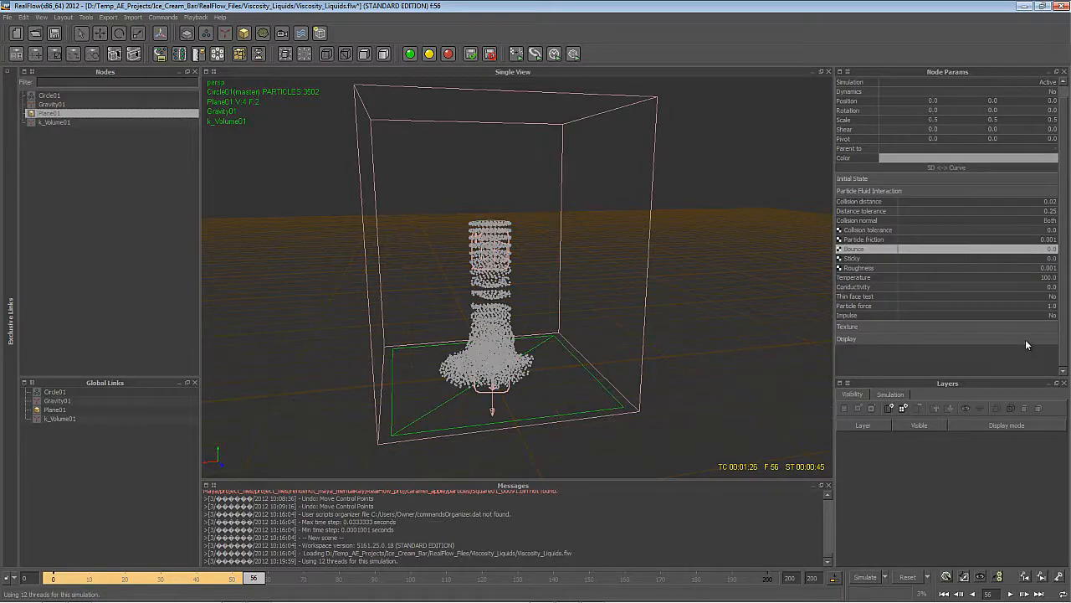
pyautogui.scroll(4, 605, 396)
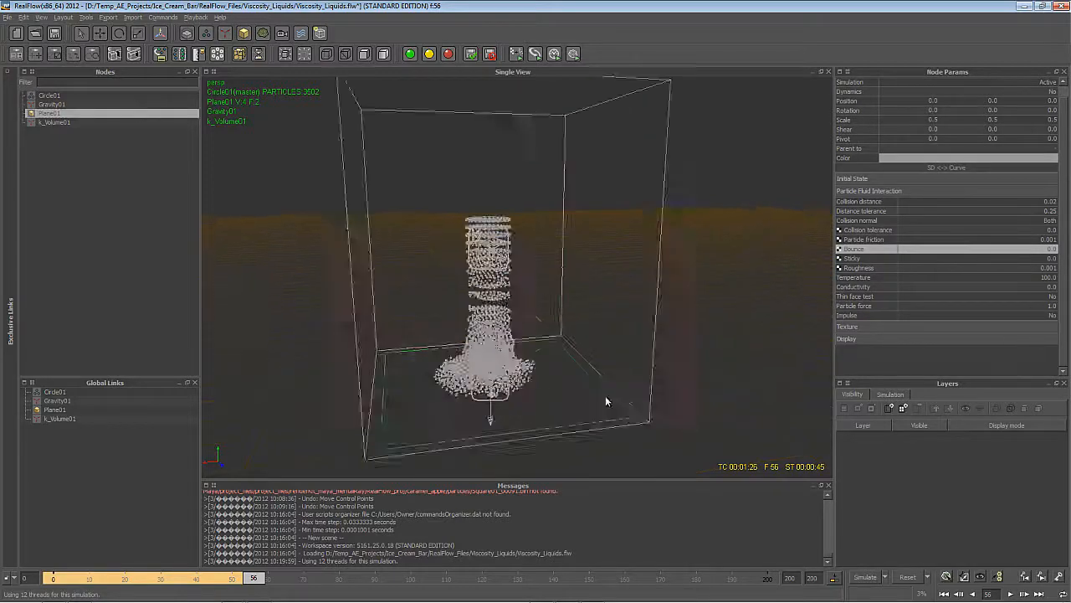
pyautogui.click(1044, 258)
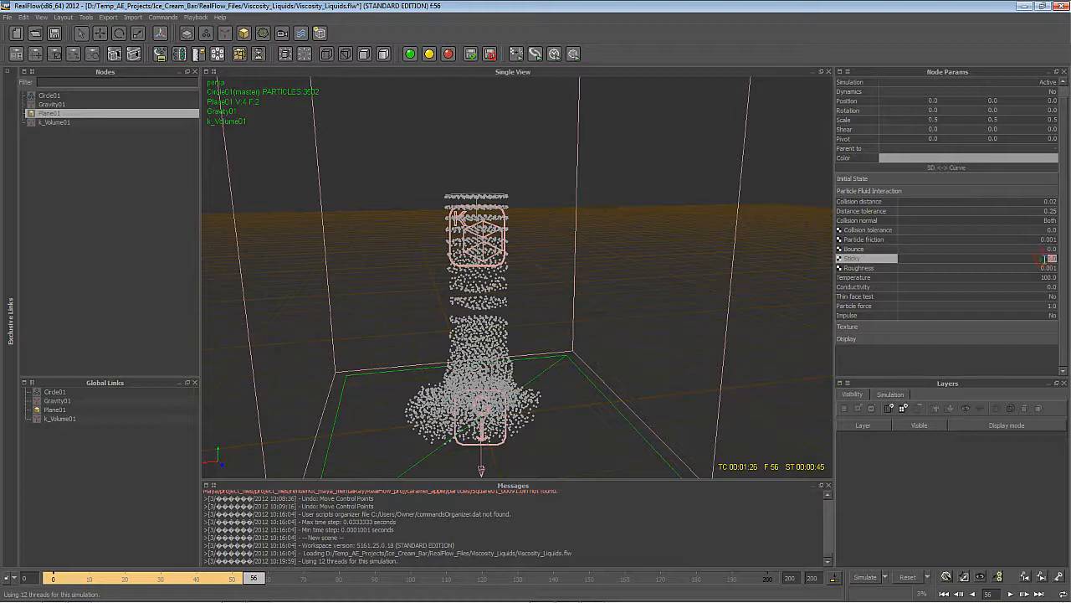
pyautogui.write('400')
pyautogui.press('Return')
# Step: Reset the simulation to frame 0
pyautogui.scroll(2, 505, 306)
pyautogui.scroll(-6, 537, 342)
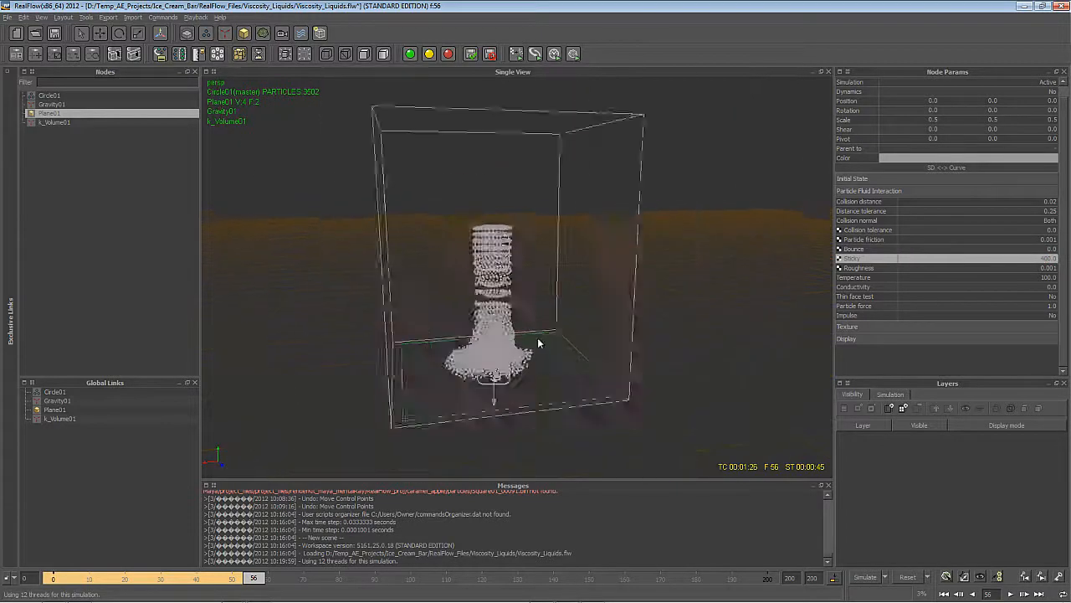
pyautogui.moveTo(537, 342)
pyautogui.keyDown('alt'); pyautogui.mouseDown()
pyautogui.moveTo(543, 376)
pyautogui.moveTo(549, 355)
pyautogui.mouseUp(); pyautogui.keyUp('alt')
pyautogui.scroll(4, 625, 405)
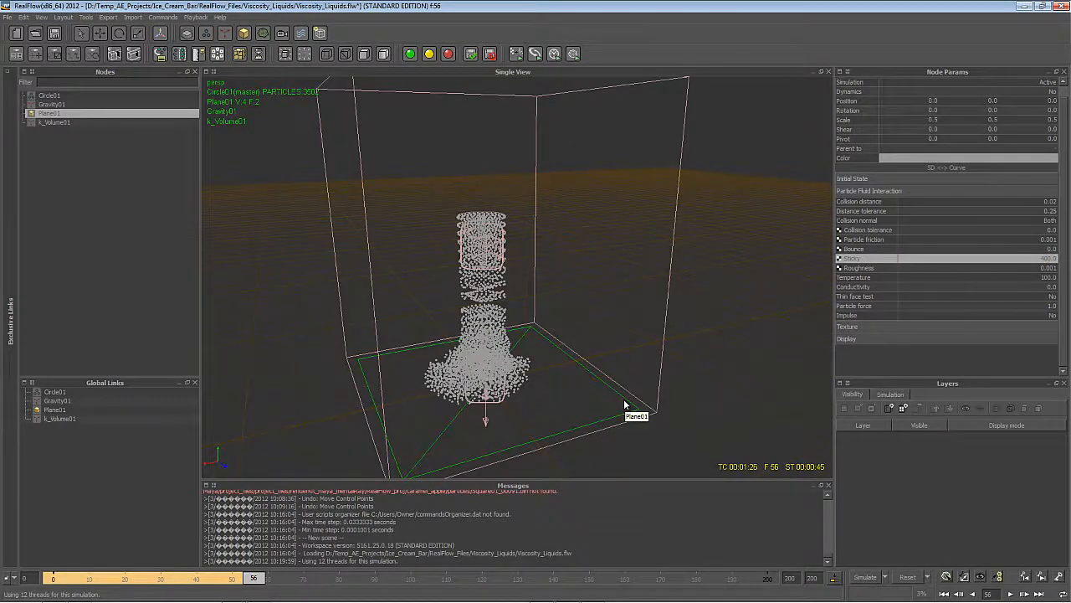
pyautogui.hotkey('alt', 'r')
pyautogui.click(512, 312)
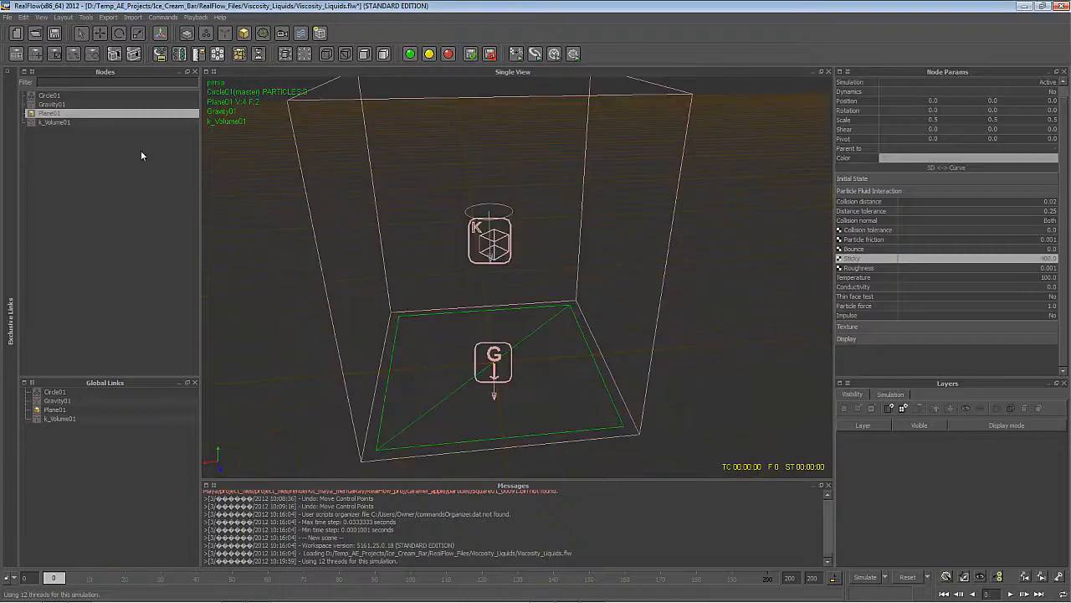
# Step: Set the circle emitter's Z position to 0.5 and add a key for it at frame 0
pyautogui.keyDown('alt'); pyautogui.moveTo(629, 271); pyautogui.dragTo(524, 256); pyautogui.keyUp('alt')
pyautogui.click(70, 96)
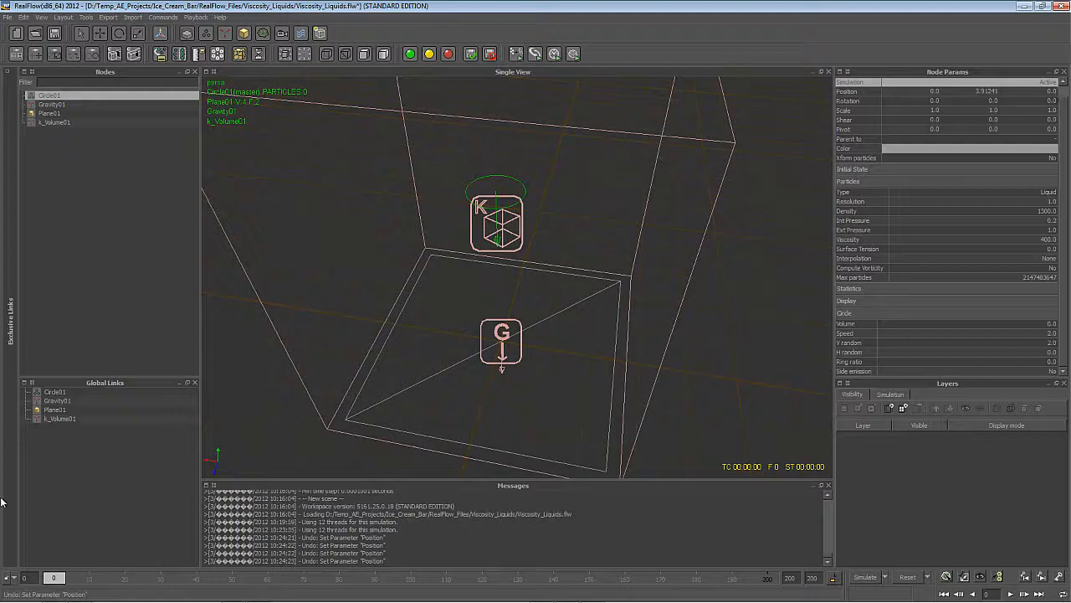
pyautogui.doubleClick(1051, 92)
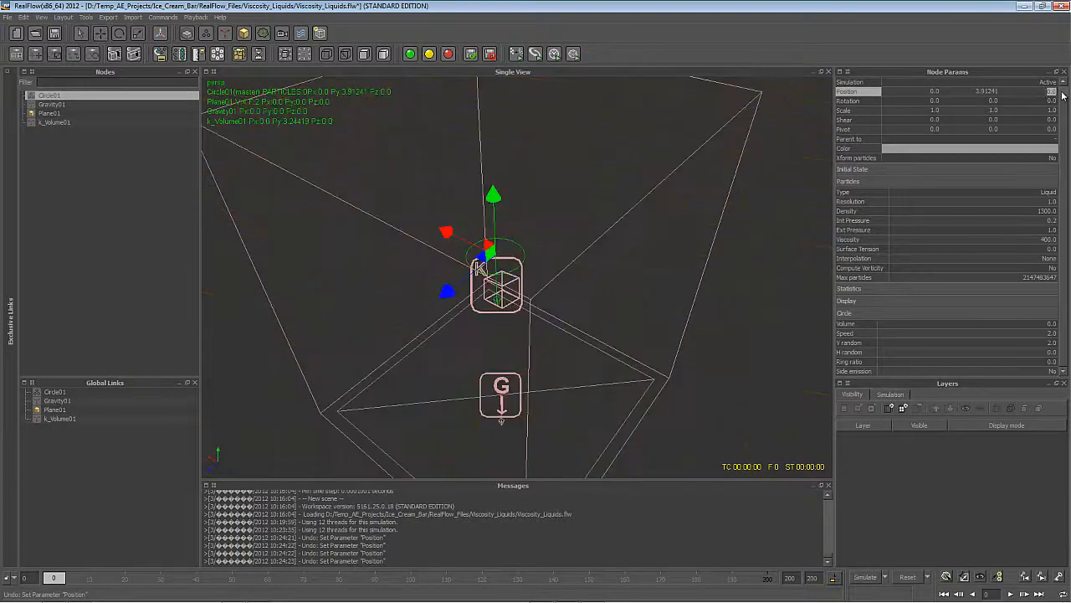
pyautogui.write('0.5')
pyautogui.press('Return')
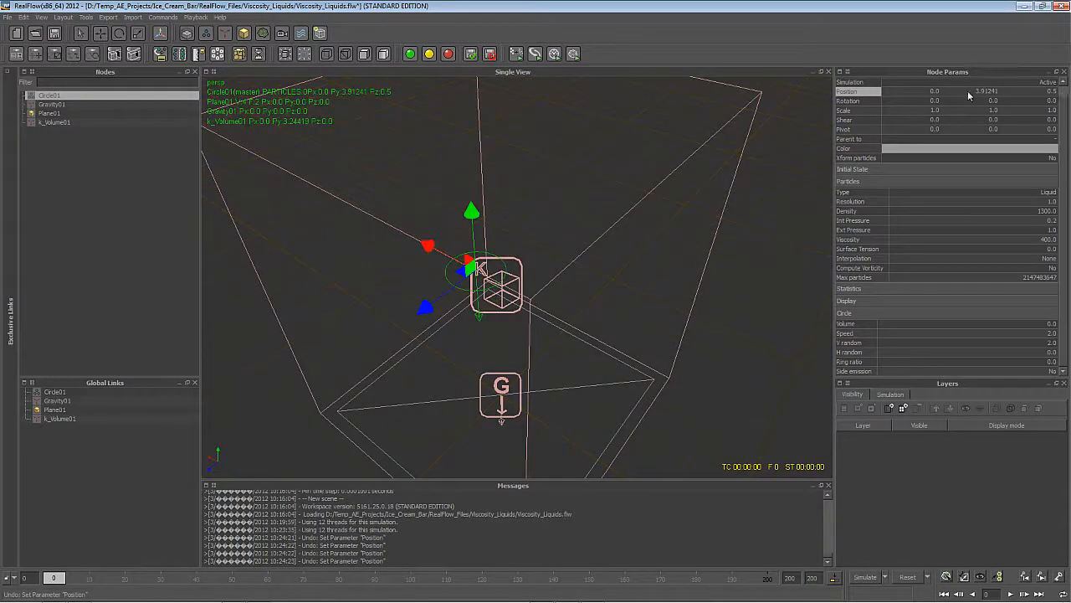
pyautogui.rightClick(1052, 95)
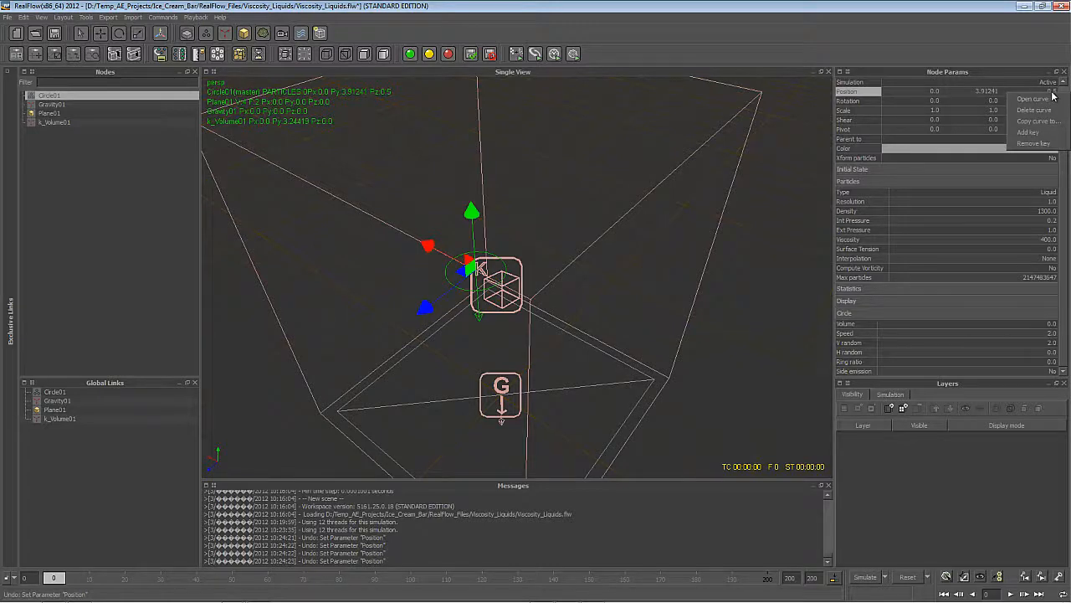
pyautogui.click(1062, 133)
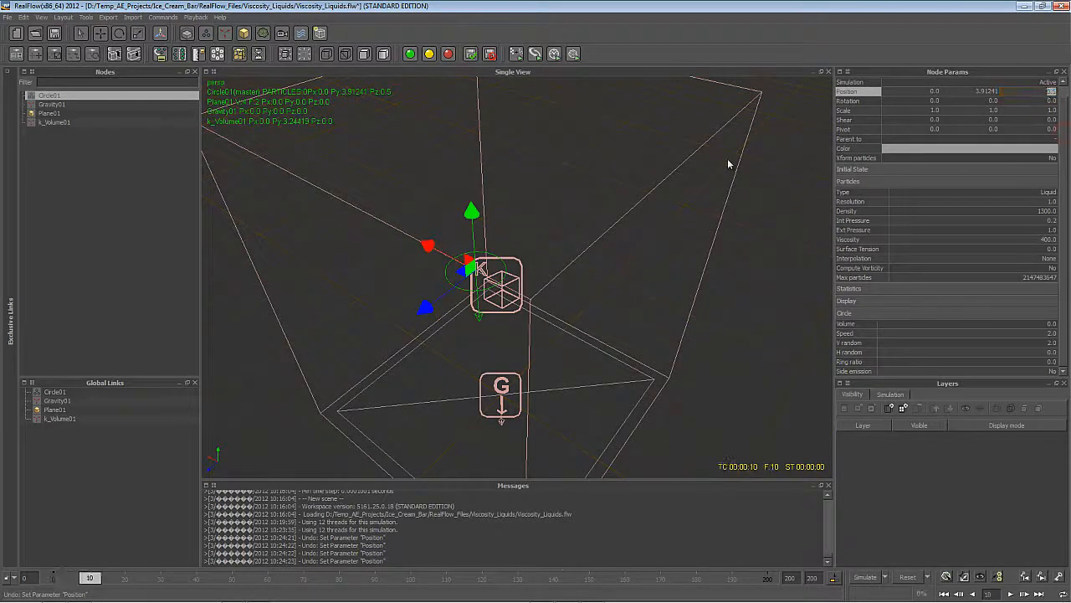
# Step: Set the circle emitter's Z position to -0.5 at frame 10 and add a key
pyautogui.moveTo(1047, 92); pyautogui.dragTo(1064, 95)
pyautogui.press('Return')
pyautogui.rightClick(1056, 92)
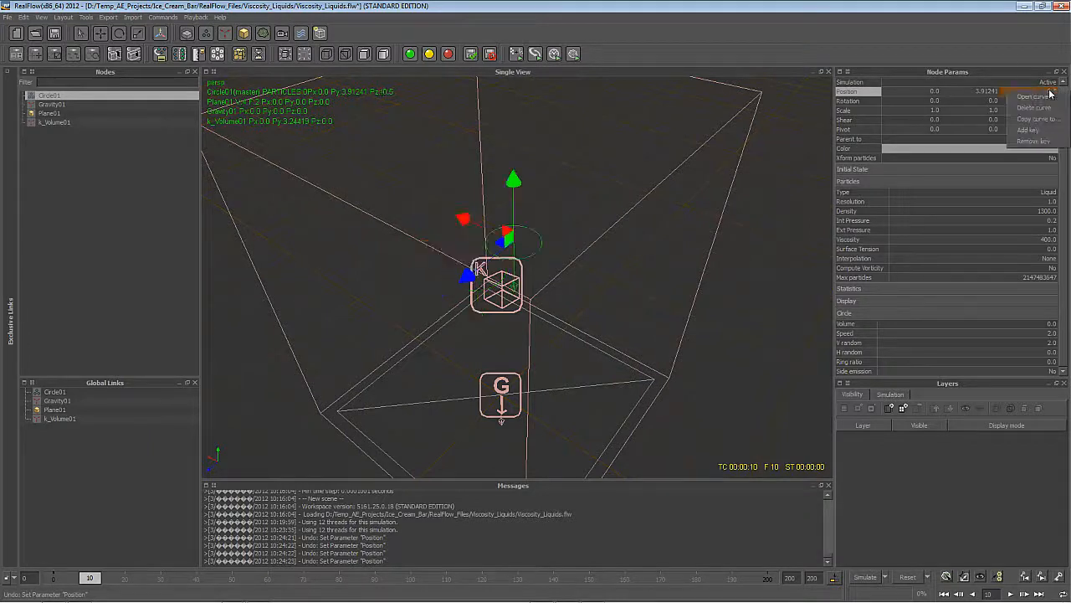
pyautogui.click(1048, 131)
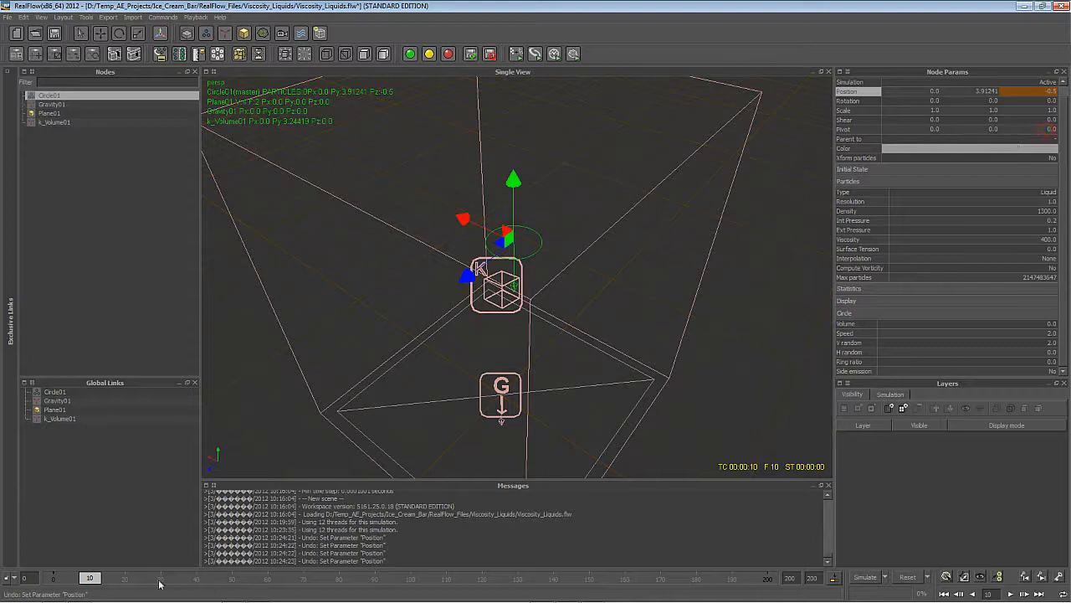
# Step: Key the circle emitter's Z position at 0.5 on frame 20
pyautogui.click(125, 578)
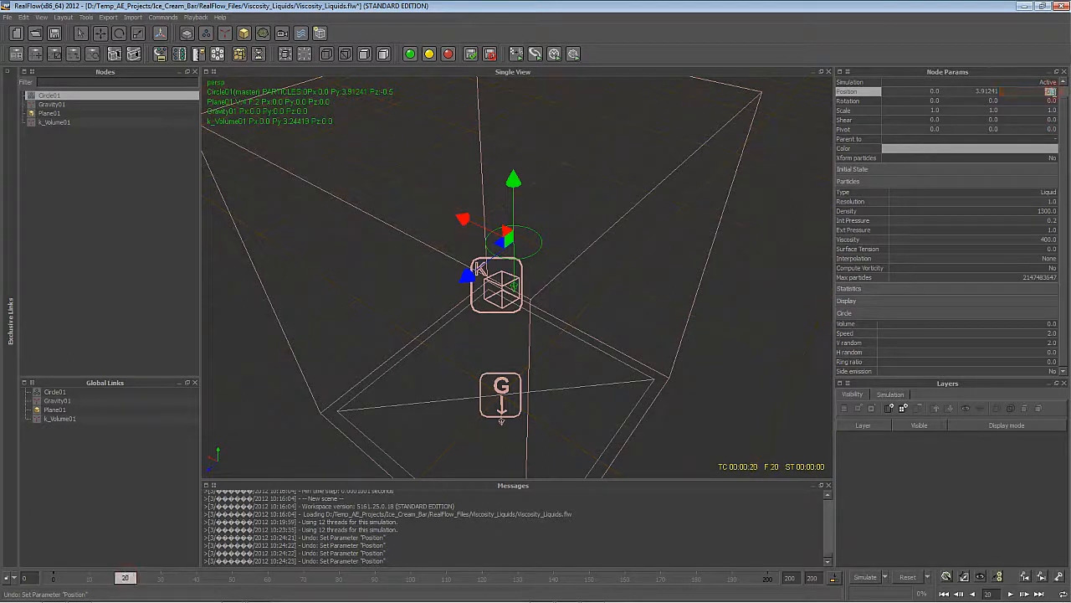
pyautogui.press('Return')
pyautogui.rightClick(1056, 92)
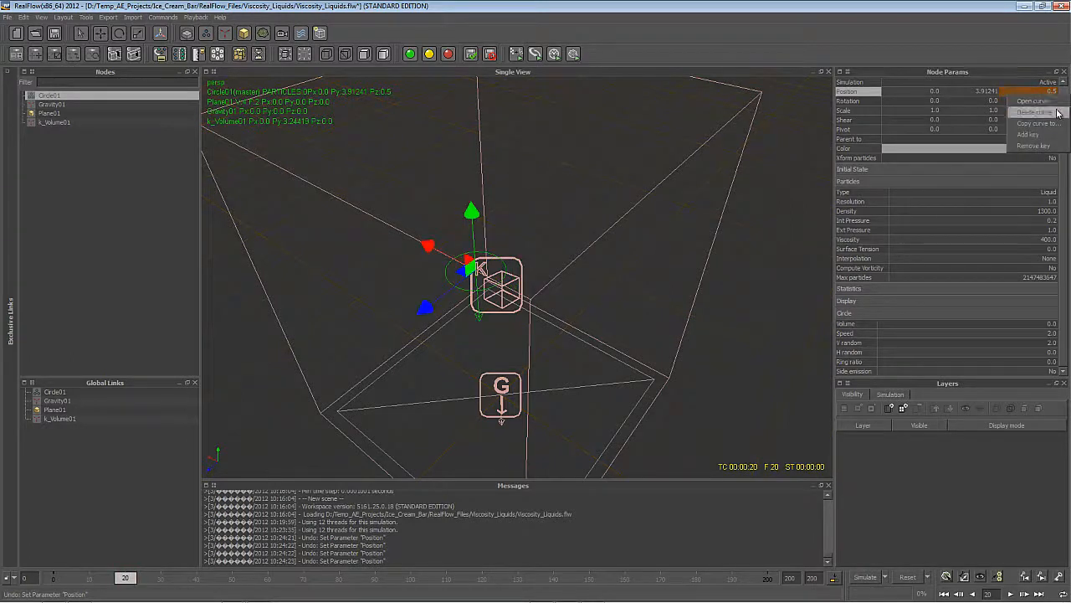
pyautogui.click(1052, 135)
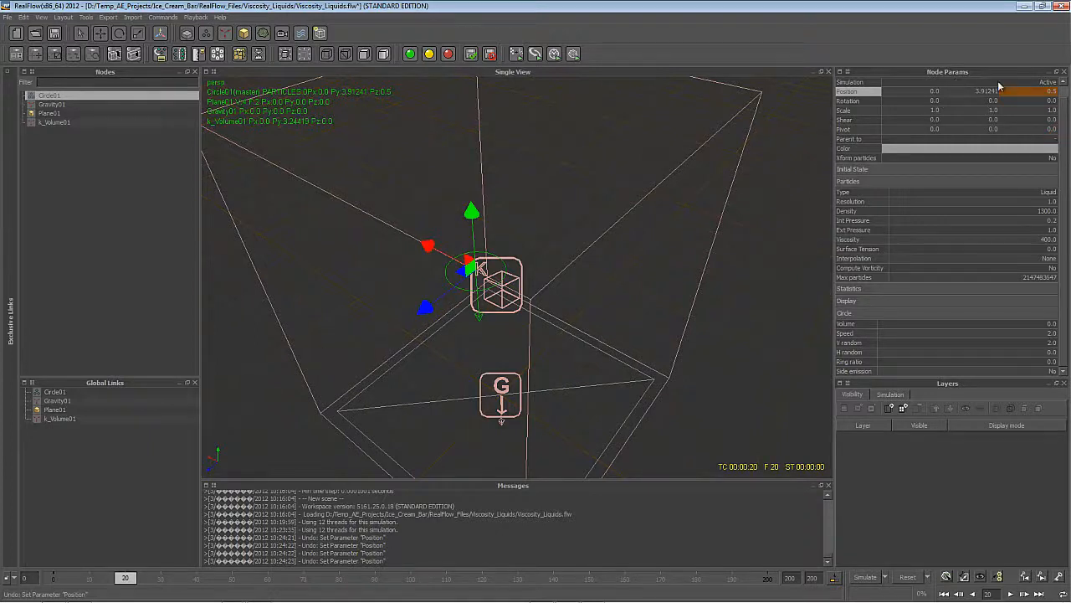
# Step: In the circle emitter's Z position curve, set the keys at frames 0 and 20 to 0.3
pyautogui.doubleClick(854, 94)
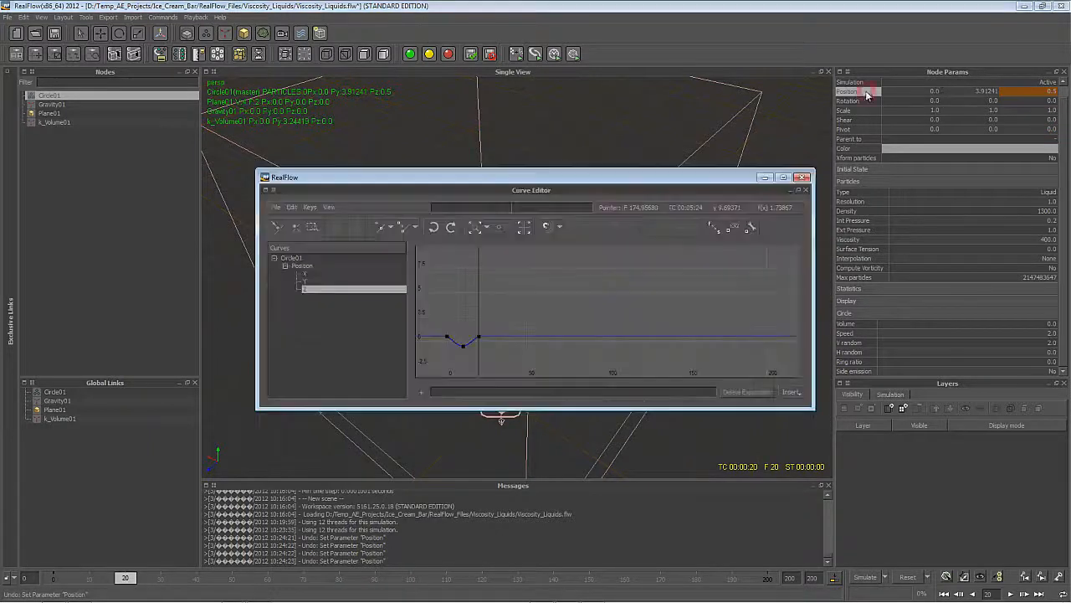
pyautogui.keyDown('alt'); pyautogui.moveTo(572, 331); pyautogui.dragTo(656, 312, button='middle'); pyautogui.keyUp('alt')
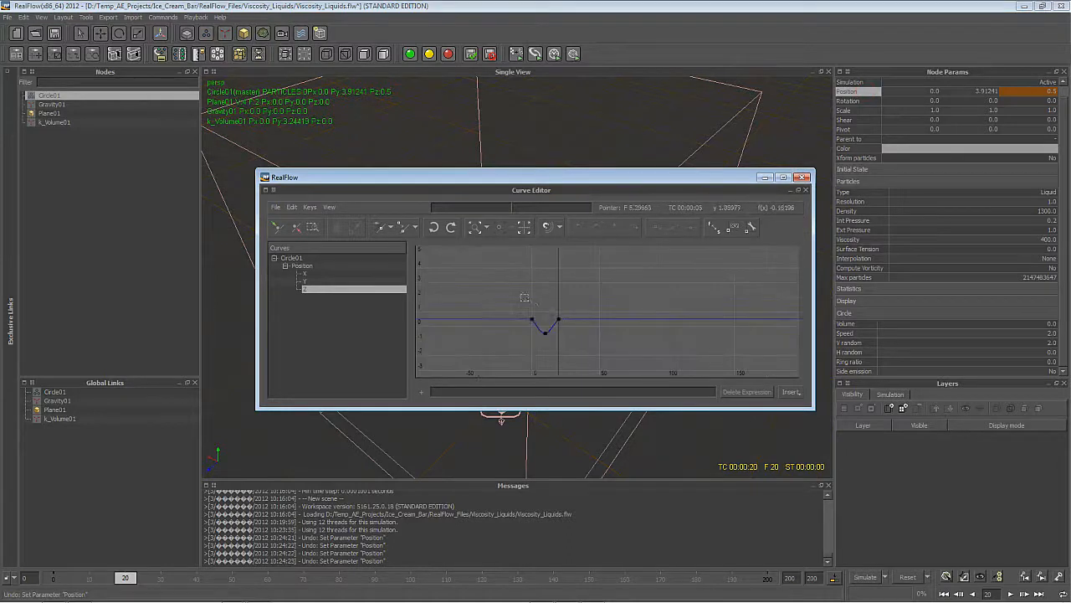
pyautogui.moveTo(522, 300)
pyautogui.keyDown('alt'); pyautogui.mouseDown(button='right')
pyautogui.moveTo(509, 290)
pyautogui.moveTo(543, 298)
pyautogui.mouseUp(button='right'); pyautogui.keyUp('alt')
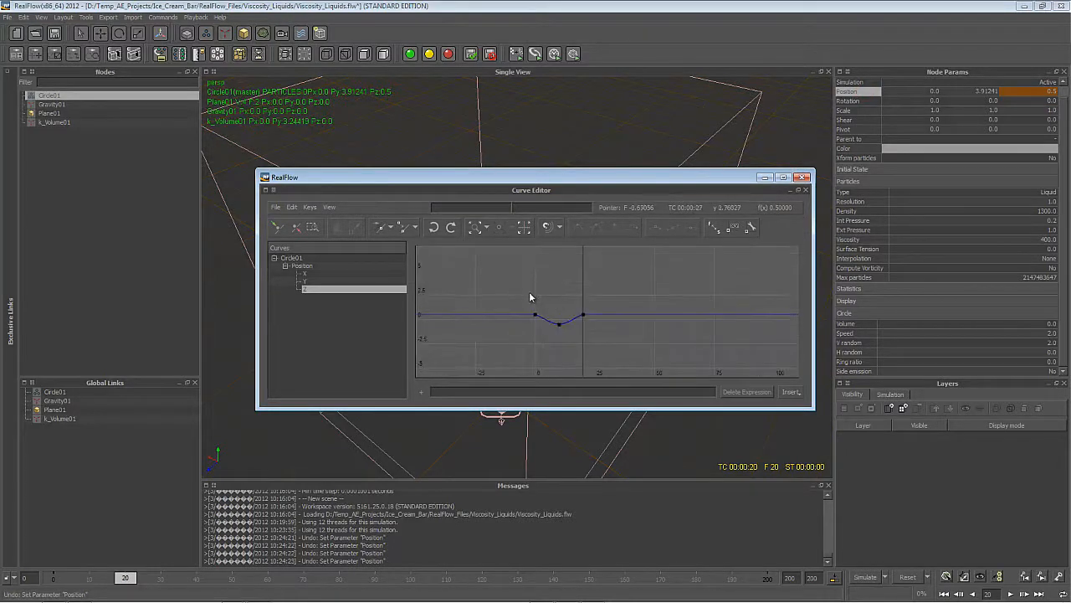
pyautogui.click(535, 315)
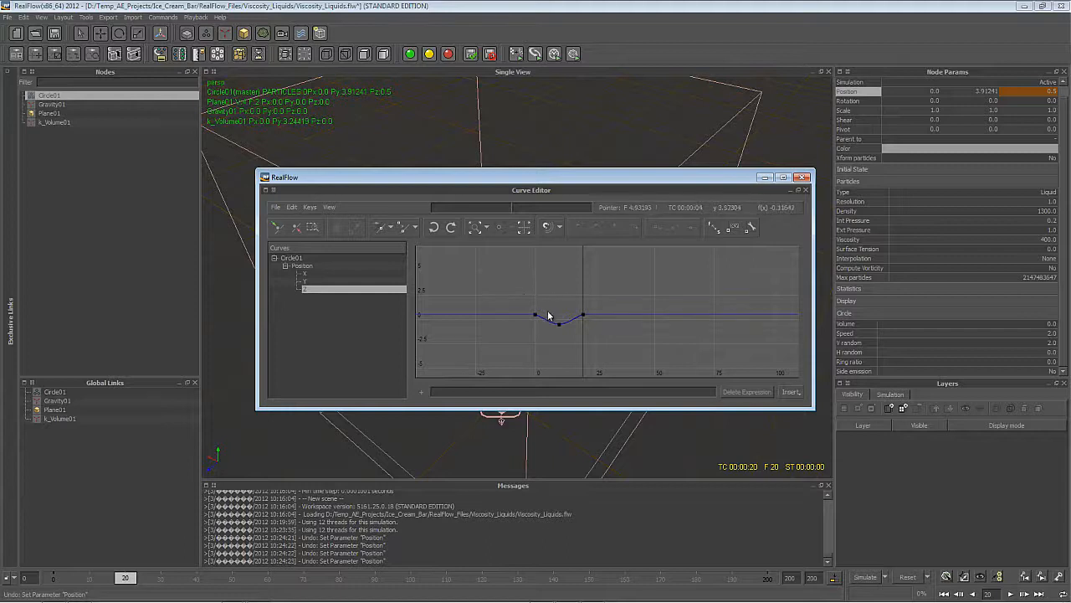
pyautogui.doubleClick(576, 208)
pyautogui.doubleClick(565, 210)
pyautogui.write('0.3')
pyautogui.press('Return')
pyautogui.click(583, 315)
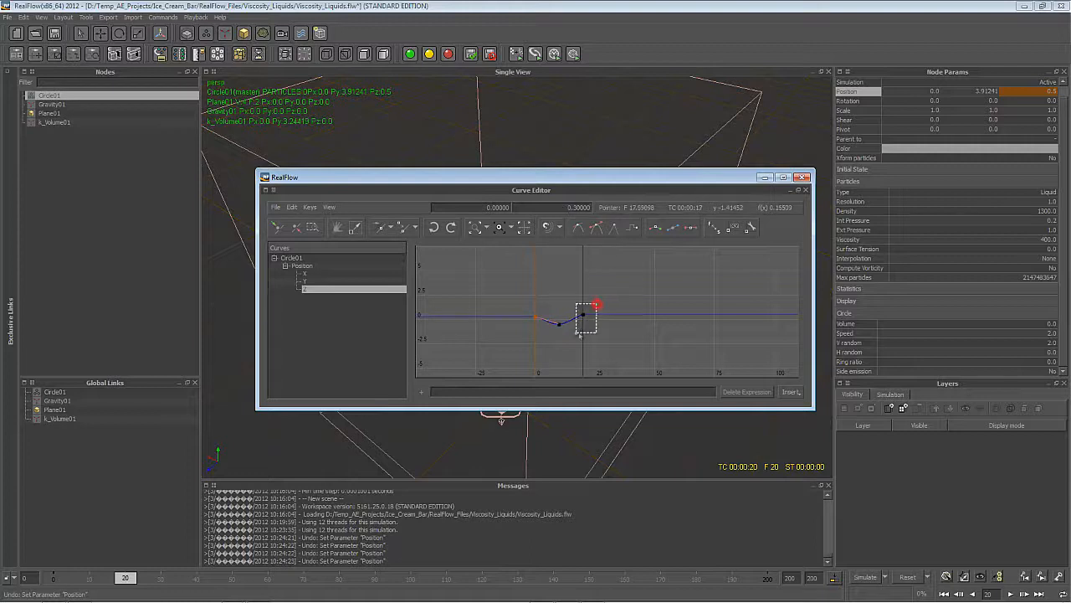
pyautogui.doubleClick(567, 210)
pyautogui.write('0.3')
pyautogui.press('Return')
# Step: Give the frame 10 key a smaller negative value and apply smooth tangents to all three Z position keys
pyautogui.moveTo(559, 303); pyautogui.dragTo(563, 344)
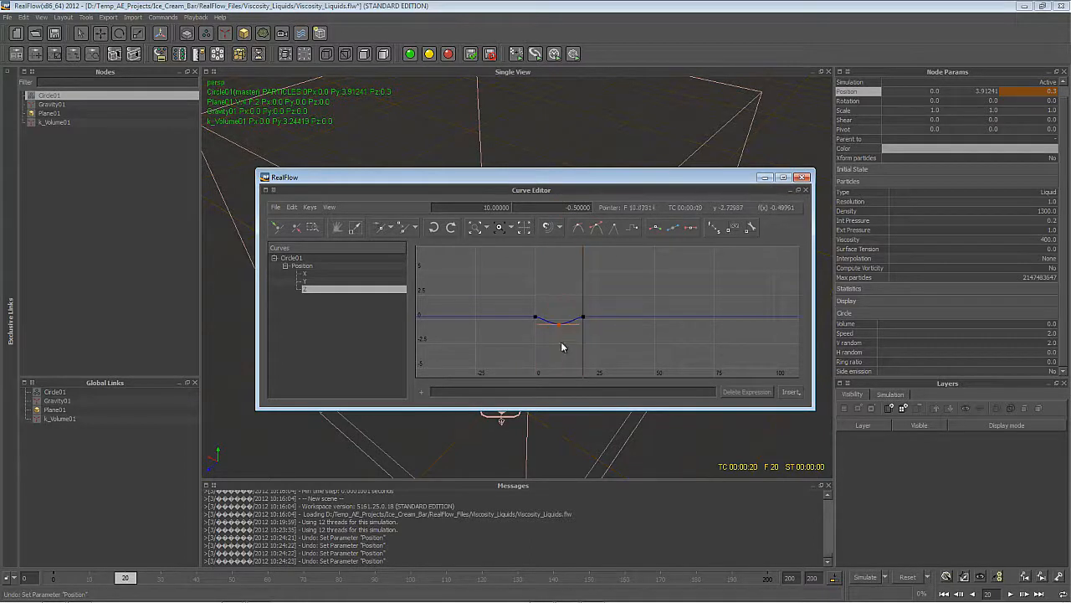
pyautogui.doubleClick(559, 211)
pyautogui.write('-')
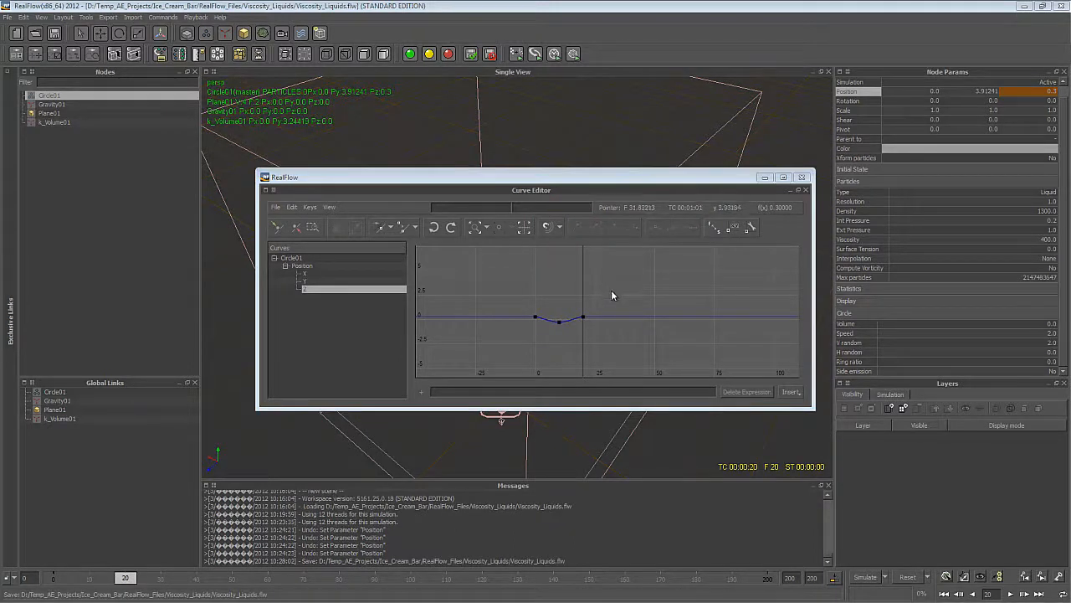
pyautogui.moveTo(611, 295); pyautogui.dragTo(507, 339)
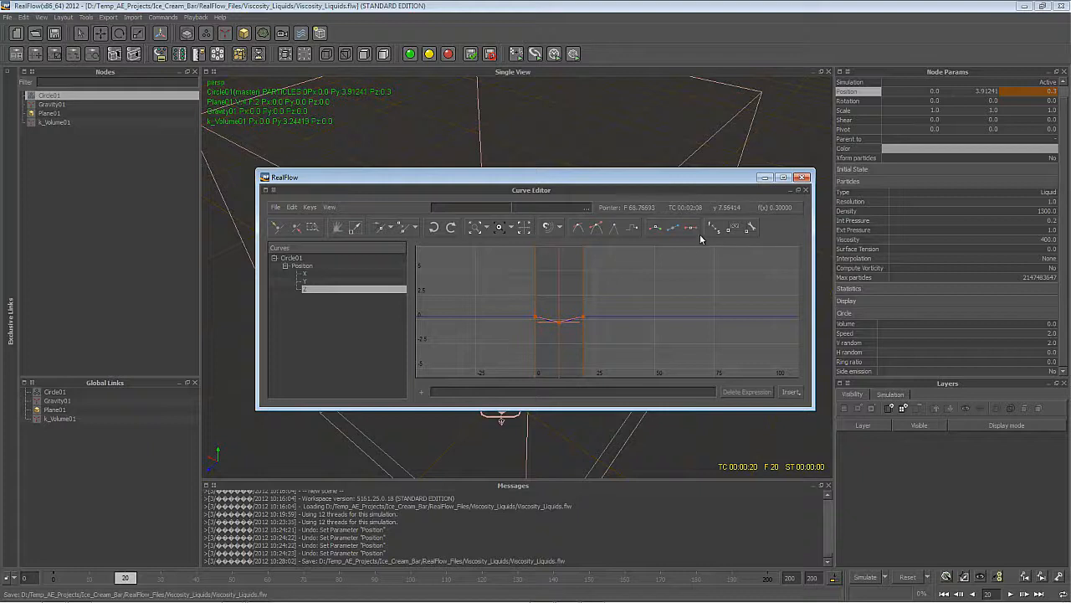
pyautogui.click(597, 229)
# Step: Set the last node behaviour of the Z position curve's frame 20 key to Loop and minimize the curve editor
pyautogui.moveTo(628, 294); pyautogui.dragTo(576, 337)
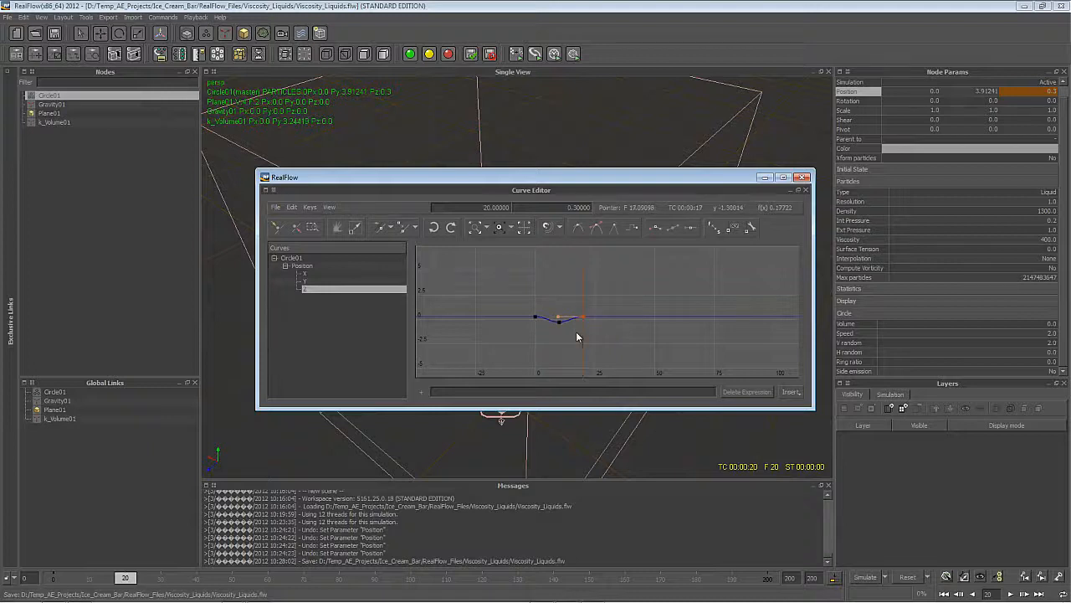
pyautogui.click(311, 208)
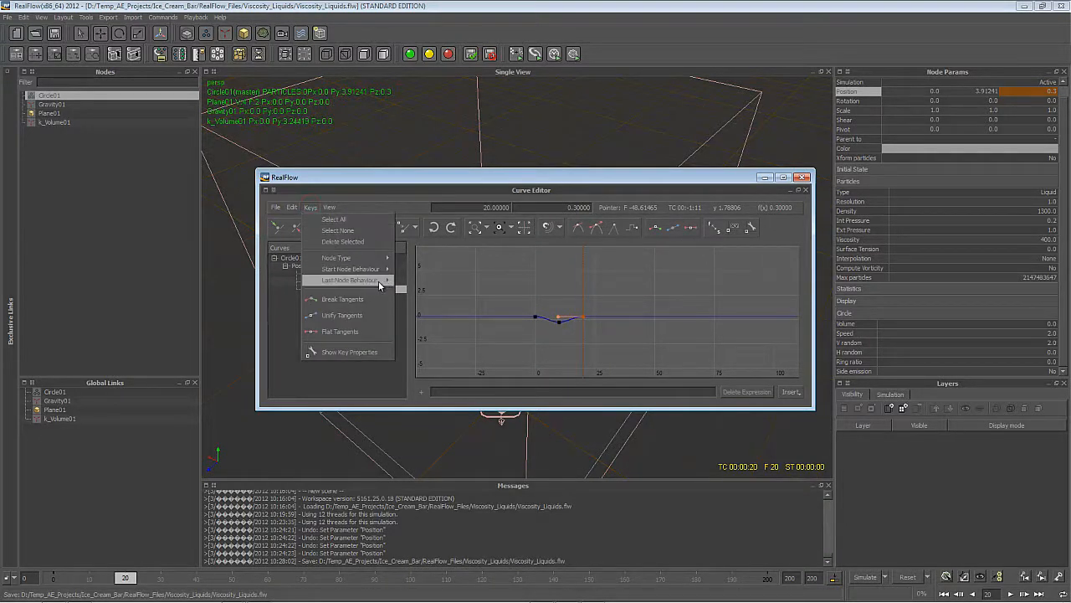
pyautogui.moveTo(372, 282)
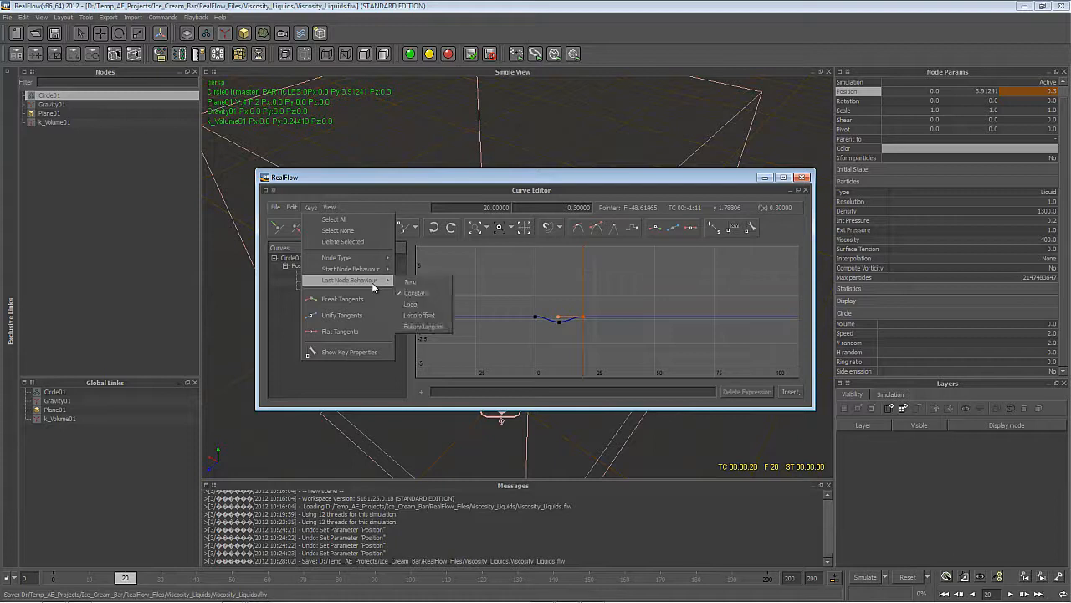
pyautogui.click(423, 304)
pyautogui.moveTo(733, 353)
pyautogui.keyDown('alt'); pyautogui.mouseDown(button='right')
pyautogui.moveTo(766, 362)
pyautogui.moveTo(727, 353)
pyautogui.mouseUp(button='right'); pyautogui.keyUp('alt')
pyautogui.keyDown('alt'); pyautogui.moveTo(725, 338); pyautogui.dragTo(624, 365, button='middle'); pyautogui.keyUp('alt')
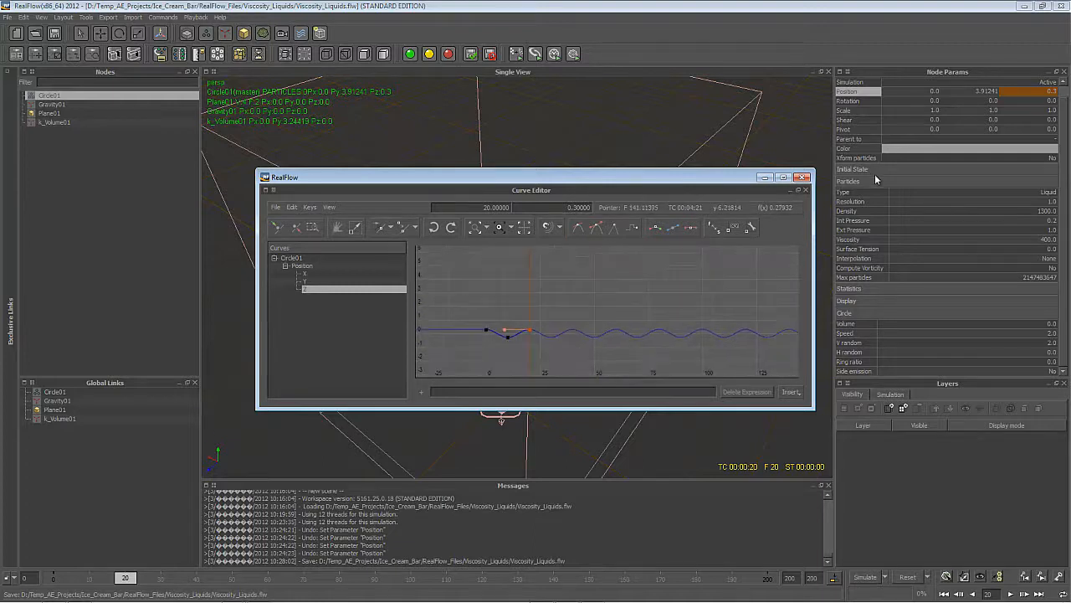
pyautogui.click(764, 178)
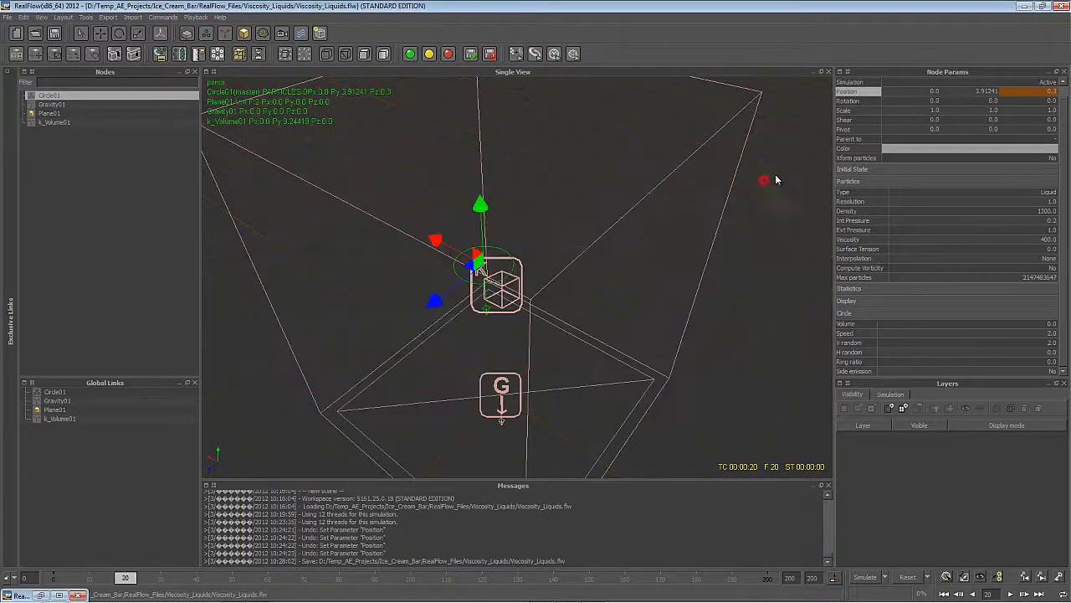
# Step: At frame 0, create a null object and copy the circle emitter's Y position of 3.91241 to it
pyautogui.moveTo(59, 577)
pyautogui.mouseDown()
pyautogui.moveTo(442, 577)
pyautogui.moveTo(75, 577)
pyautogui.moveTo(7, 597)
pyautogui.mouseUp()
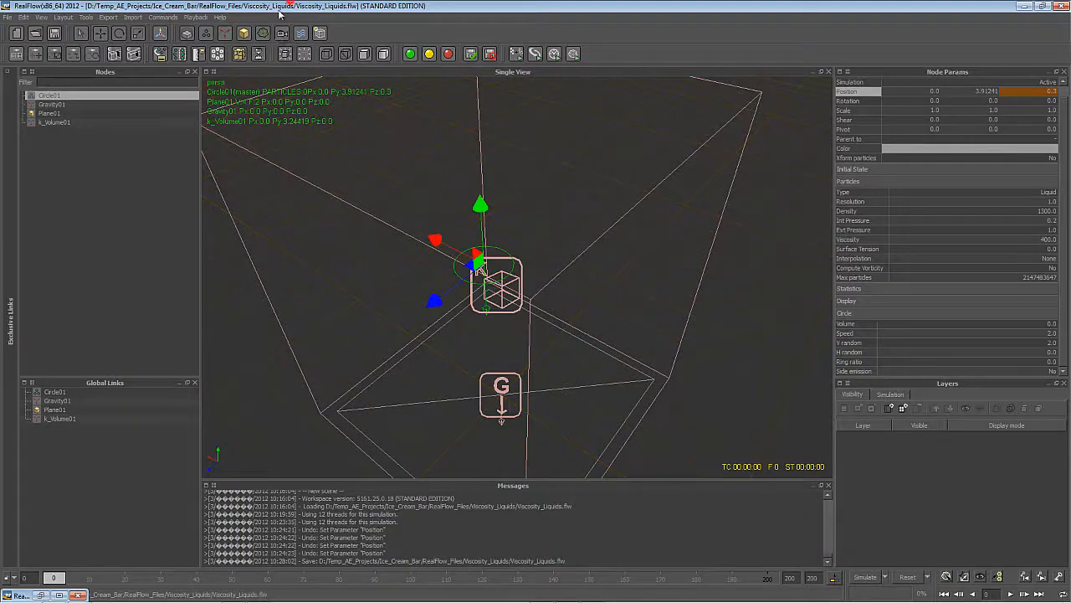
pyautogui.click(244, 36)
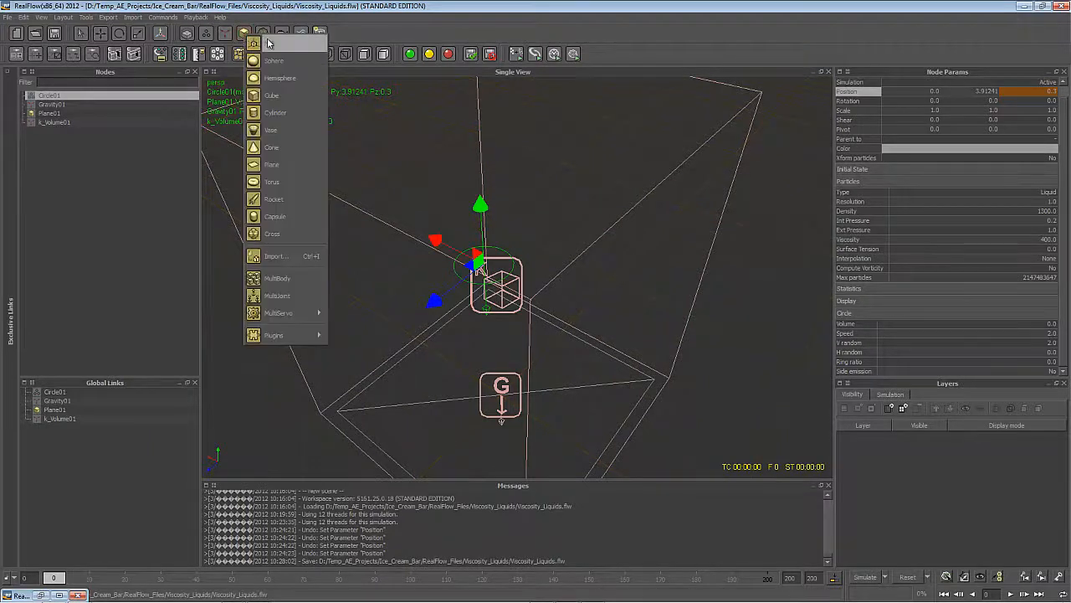
pyautogui.click(268, 44)
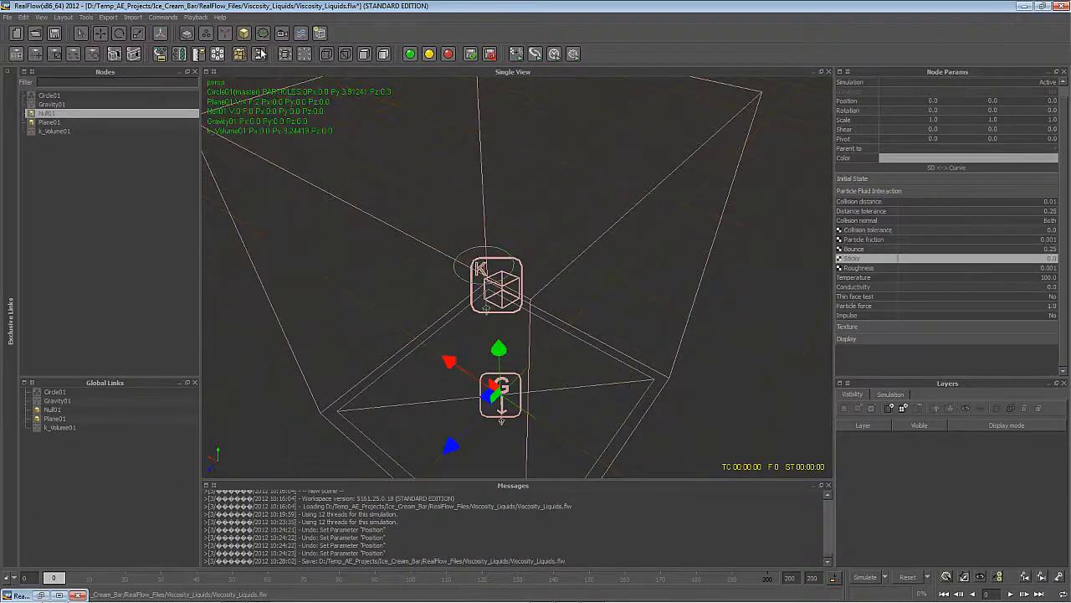
pyautogui.click(53, 96)
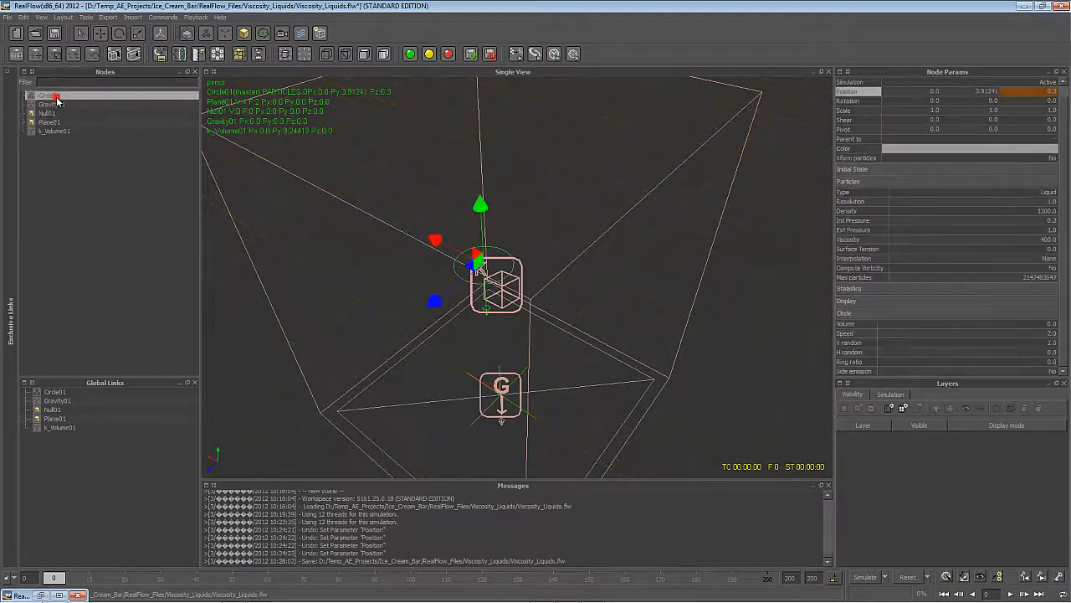
pyautogui.doubleClick(986, 91)
pyautogui.hotkey('ctrl', 'c')
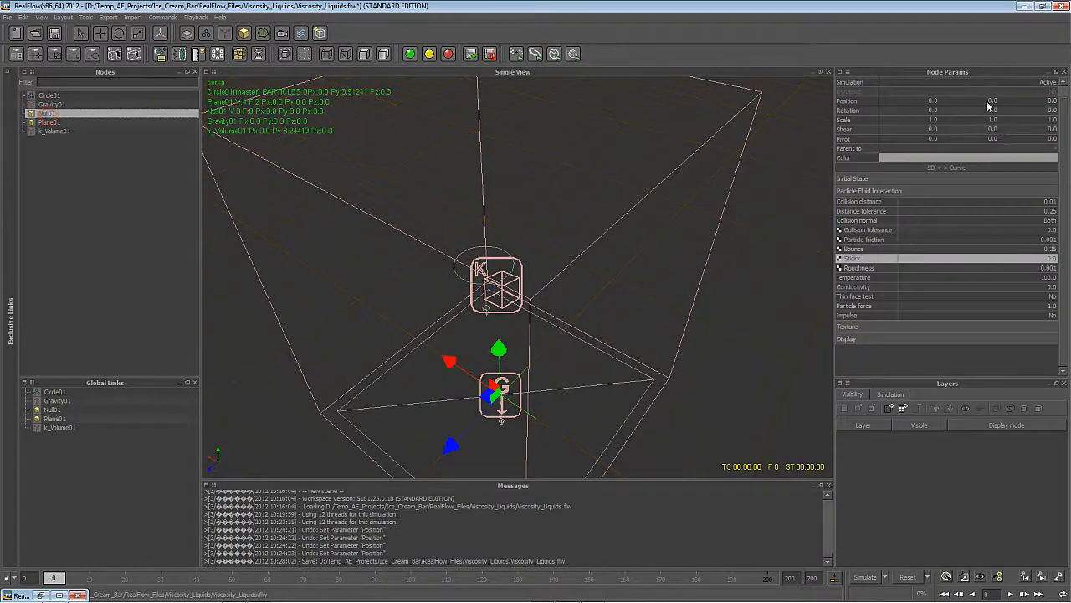
pyautogui.doubleClick(989, 101)
pyautogui.hotkey('ctrl', 'v')
pyautogui.press('Return')
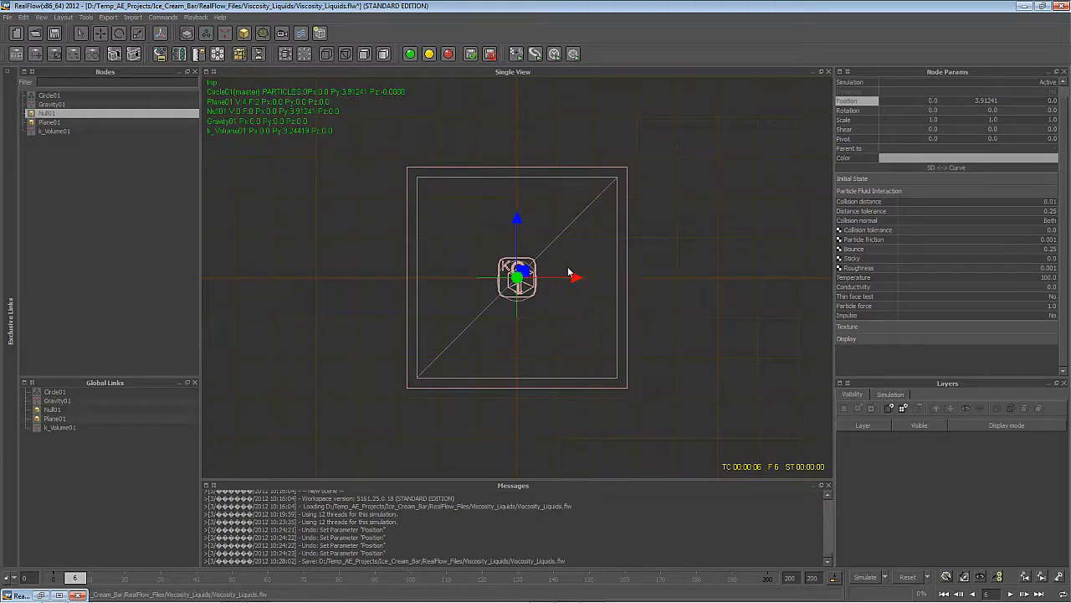
# Step: At frame 5, where the emitter is centred on the null, parent Circle01 to Null01
pyautogui.press('2')
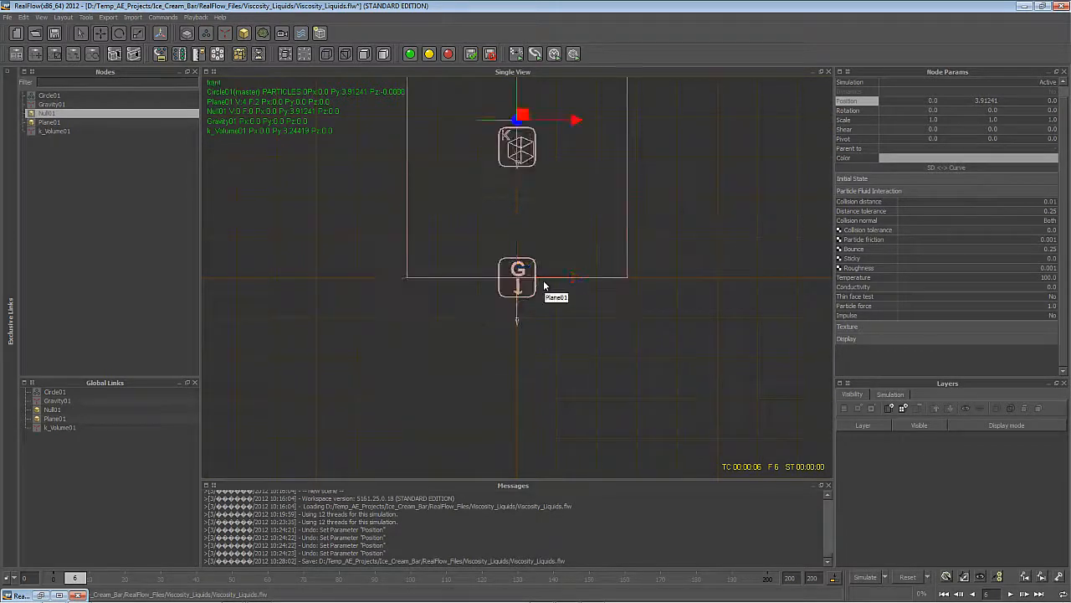
pyautogui.press('3')
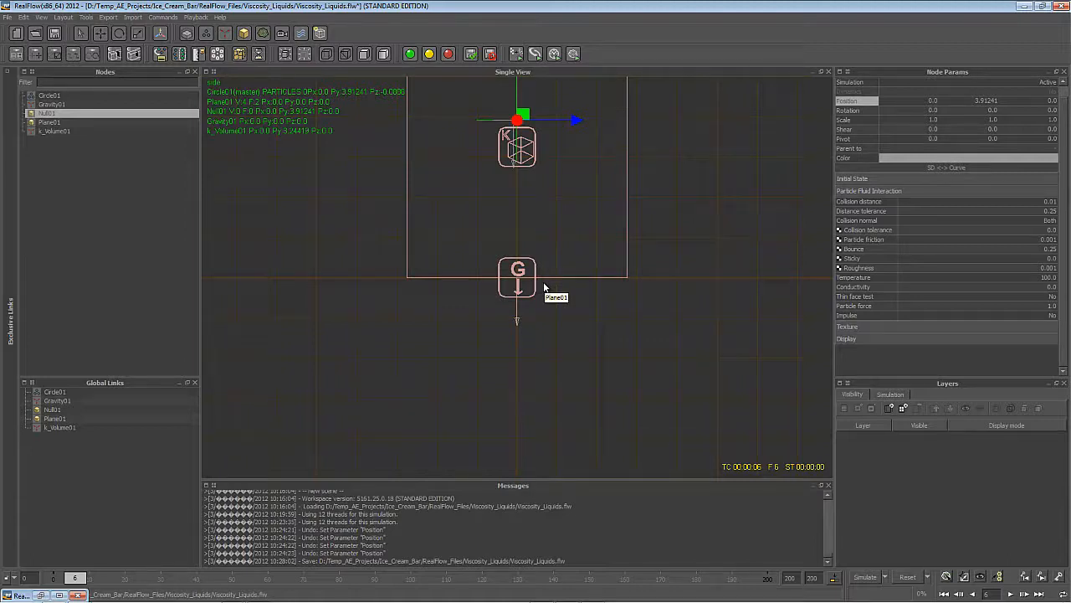
pyautogui.press('4')
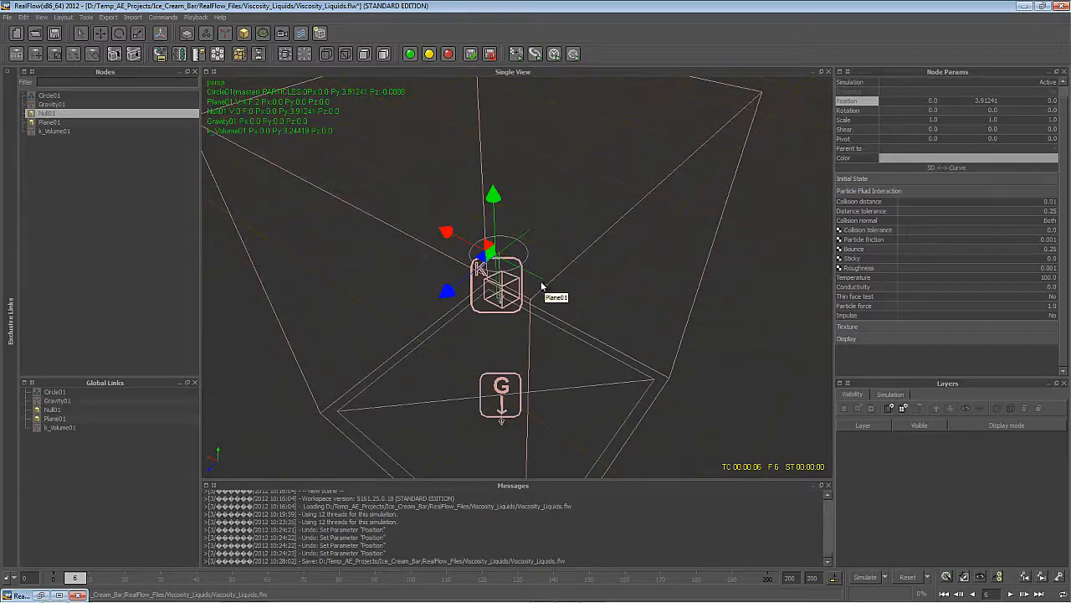
pyautogui.press('1')
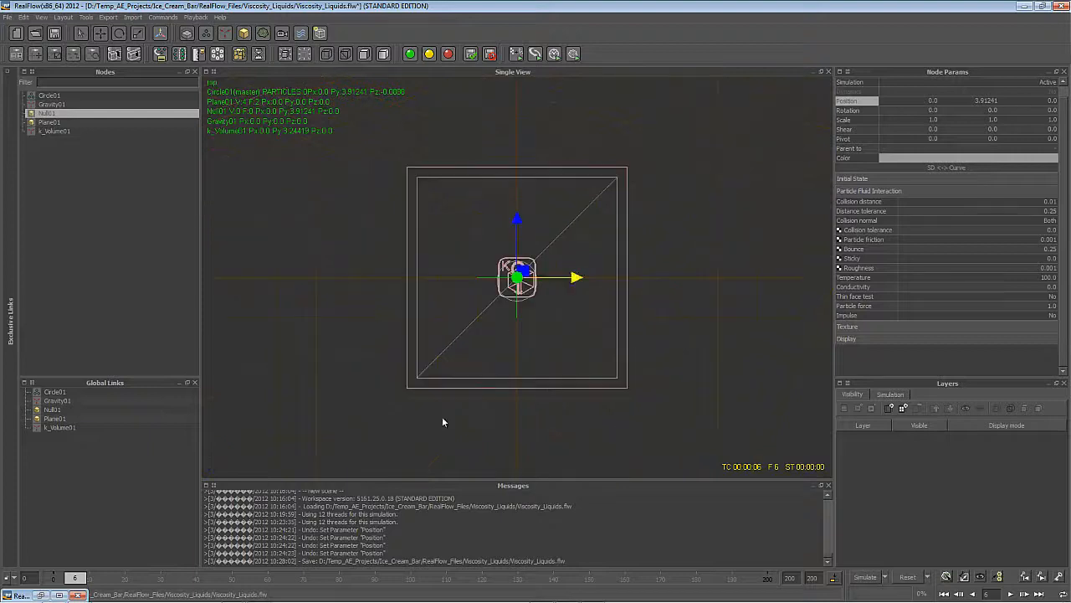
pyautogui.moveTo(74, 578); pyautogui.dragTo(72, 580)
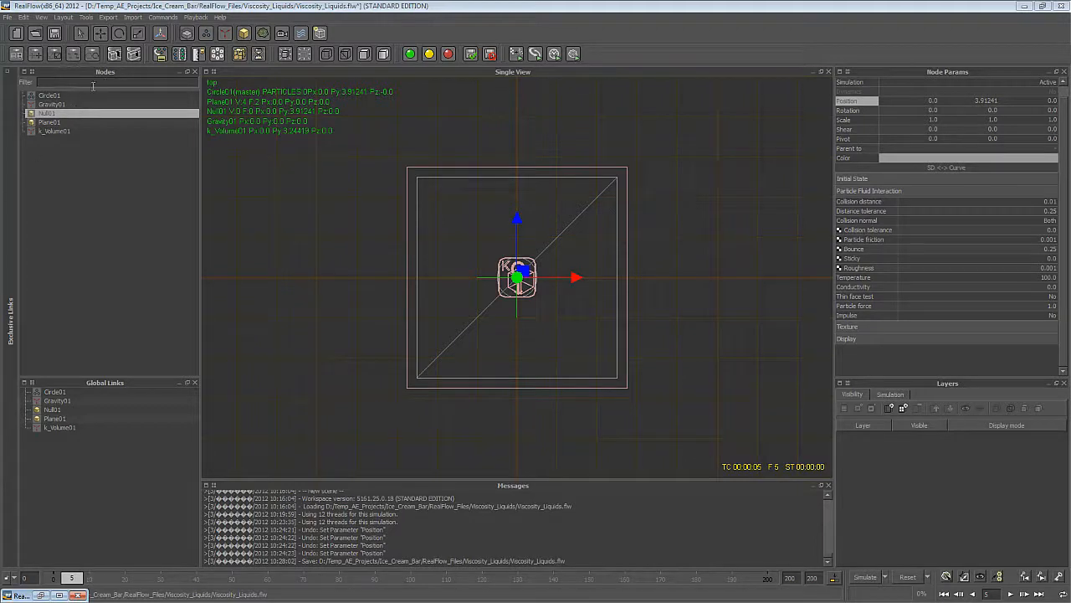
pyautogui.click(50, 94)
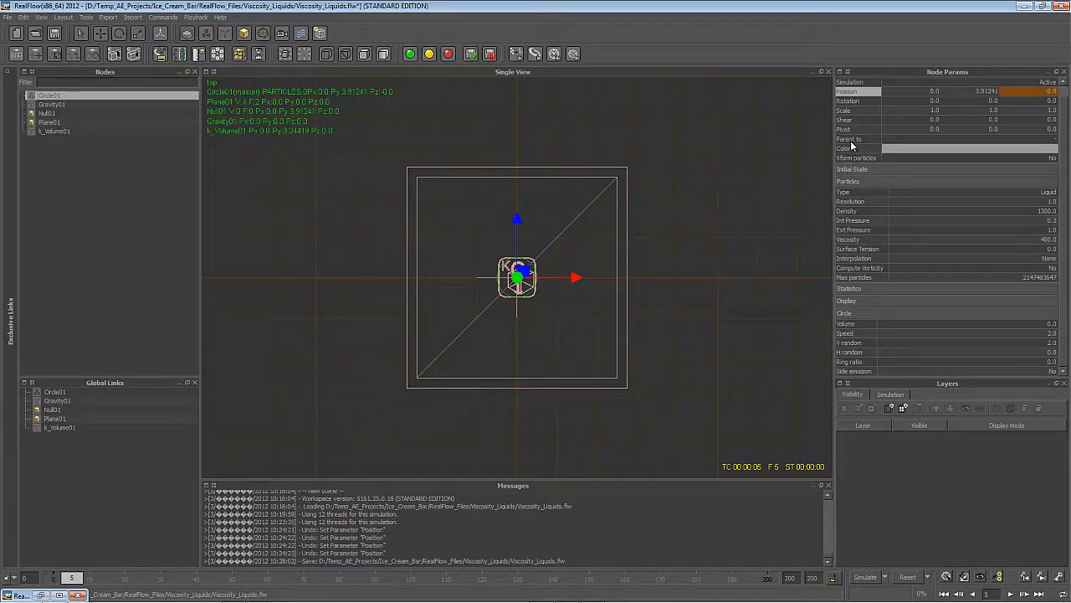
pyautogui.click(1055, 143)
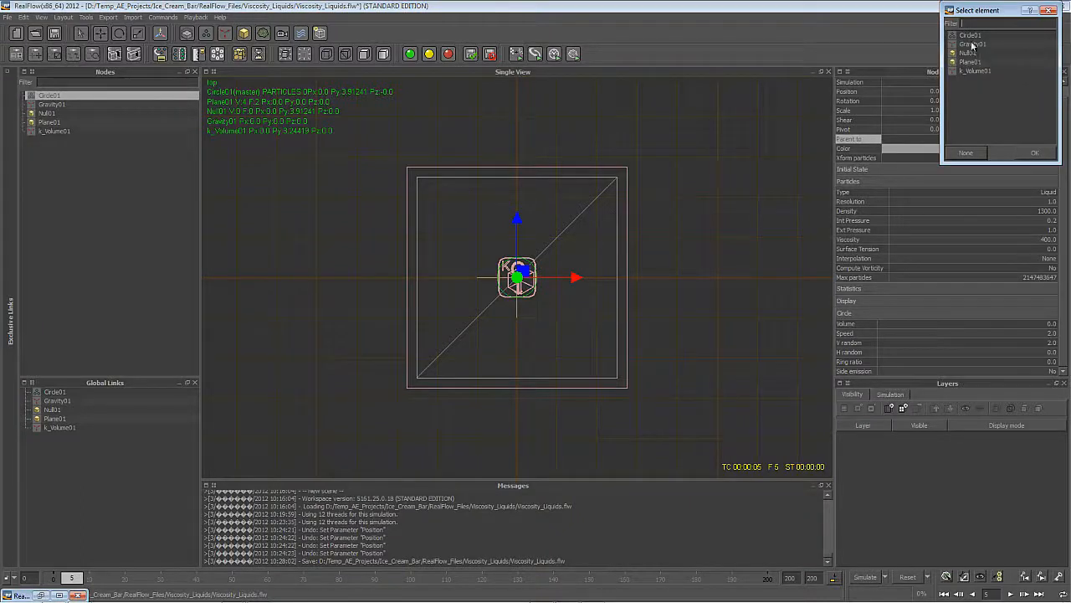
pyautogui.click(967, 52)
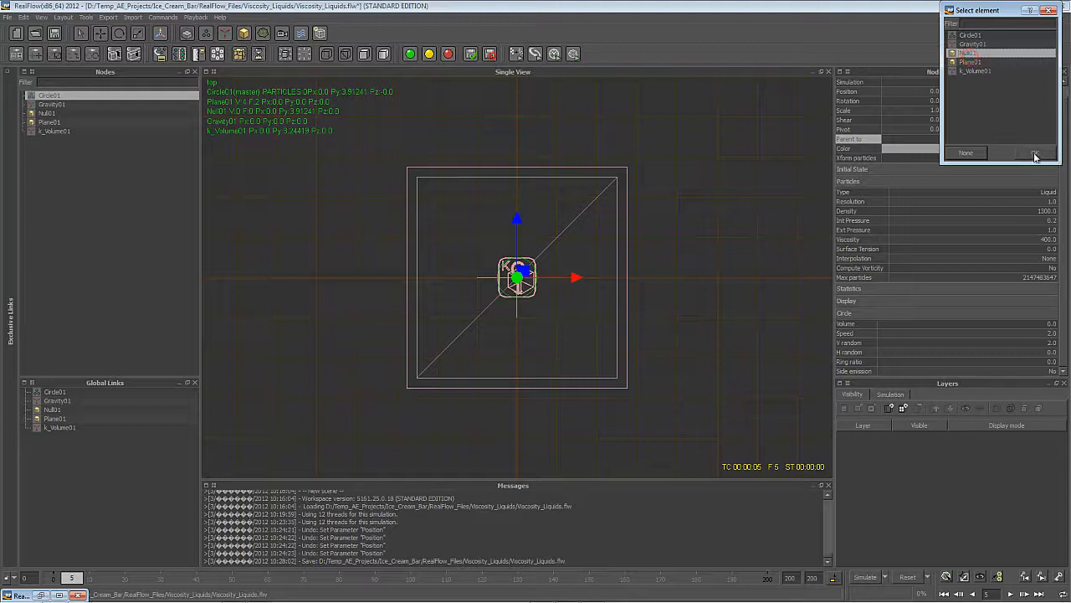
pyautogui.click(1035, 152)
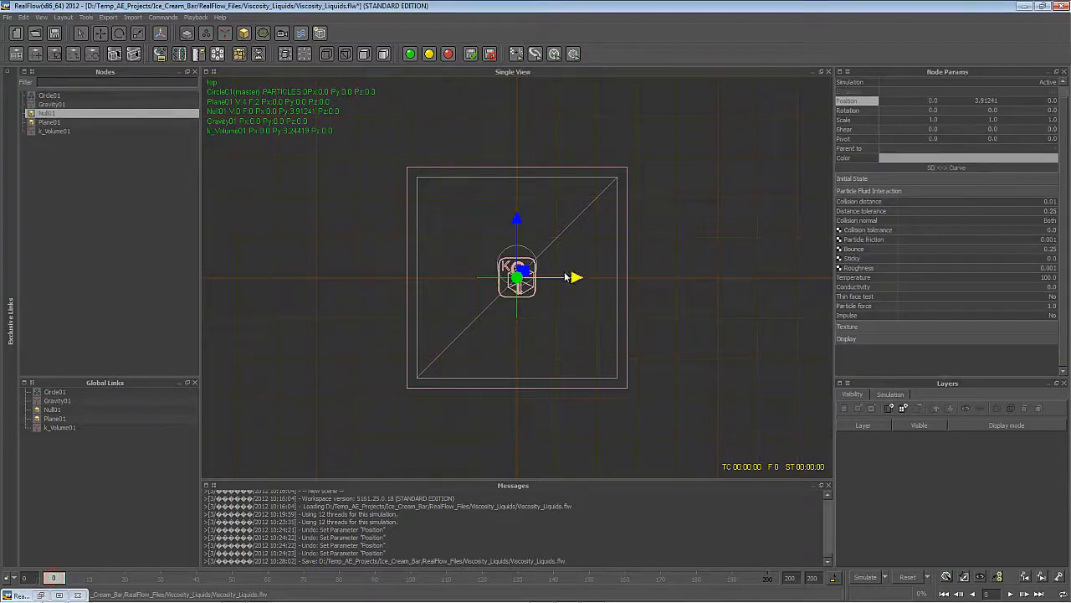
# Step: At frame 0, move the null along X to about -2.07 and add a key for its X position
pyautogui.moveTo(578, 282); pyautogui.dragTo(493, 290)
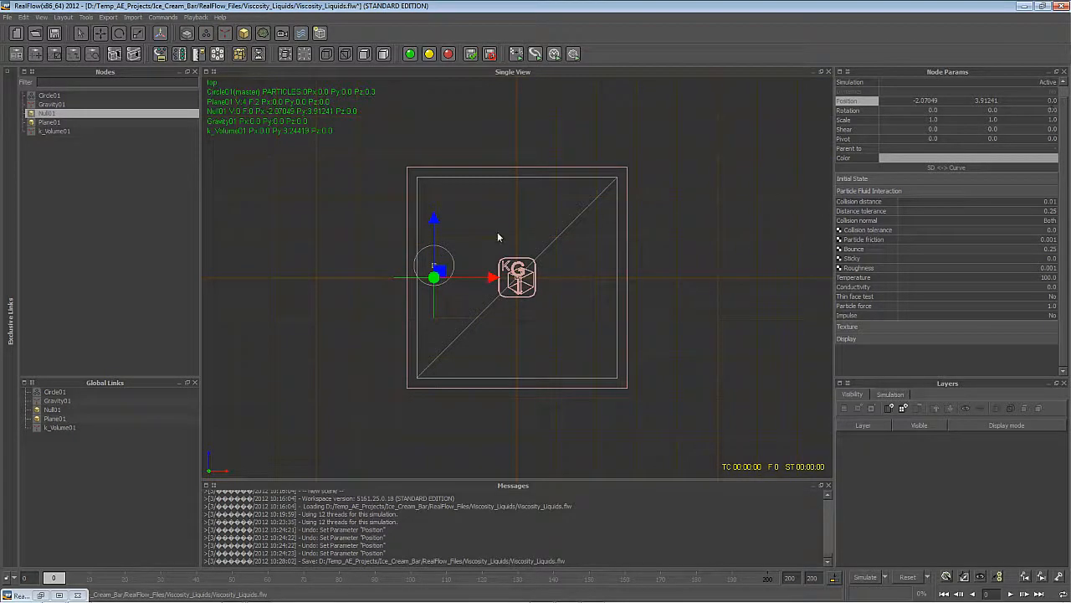
pyautogui.rightClick(895, 106)
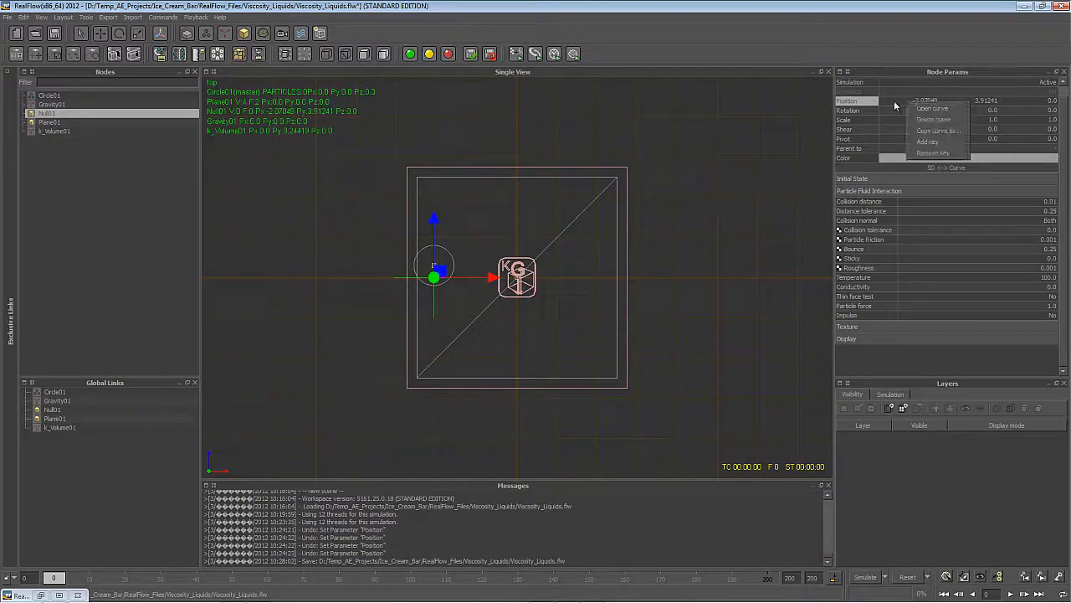
pyautogui.click(925, 141)
# Step: At frame 200, move the null along X to about 1.93, key its X position and scrub through the animation
pyautogui.press('End')
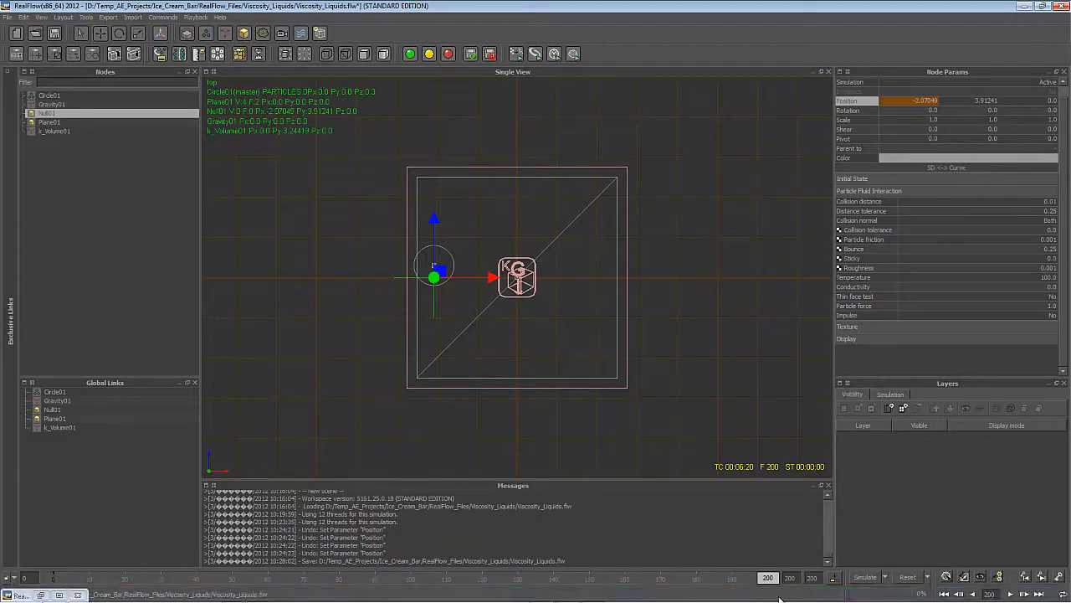
pyautogui.moveTo(488, 279); pyautogui.dragTo(647, 279)
pyautogui.rightClick(921, 101)
pyautogui.click(936, 142)
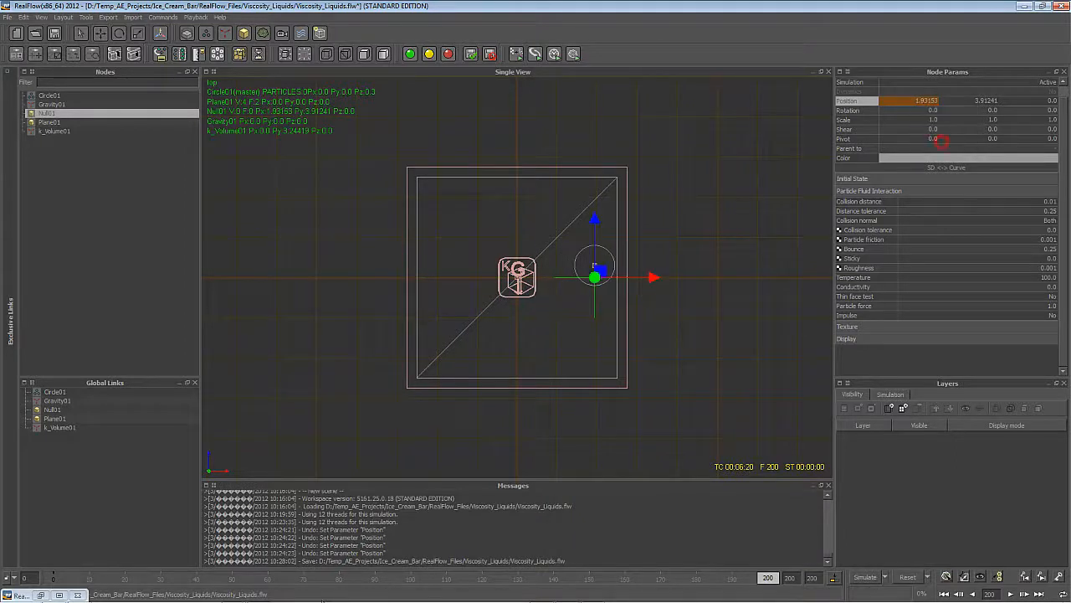
pyautogui.moveTo(48, 579); pyautogui.dragTo(767, 582)
# Step: In Circle01's Z position curve, move the last key to frame 30, shift the middle key halfway between its neighbours, and scrub the animation
pyautogui.click(48, 97)
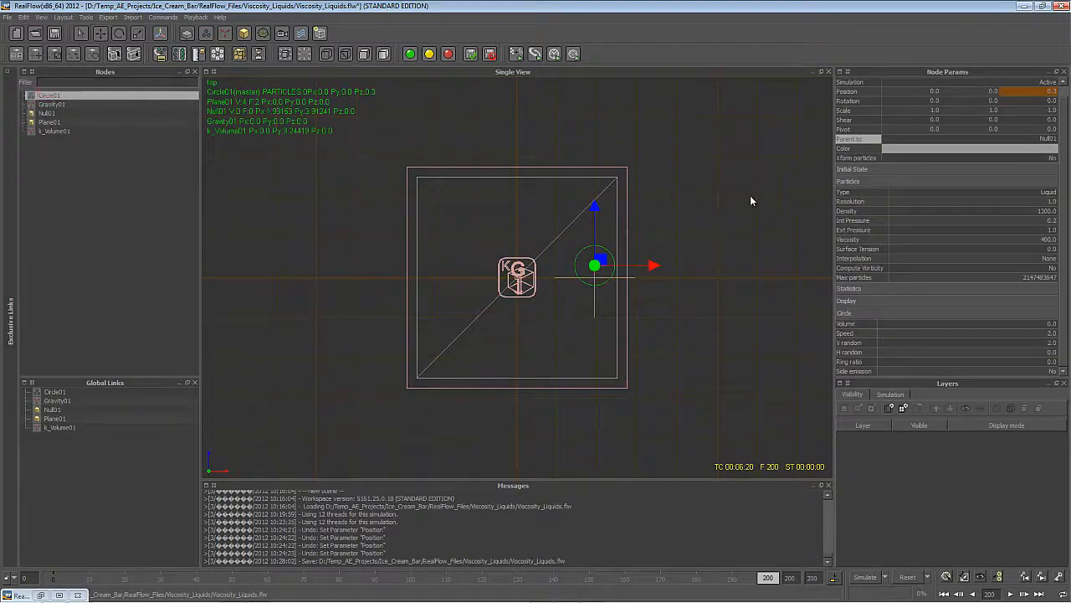
pyautogui.click(858, 94)
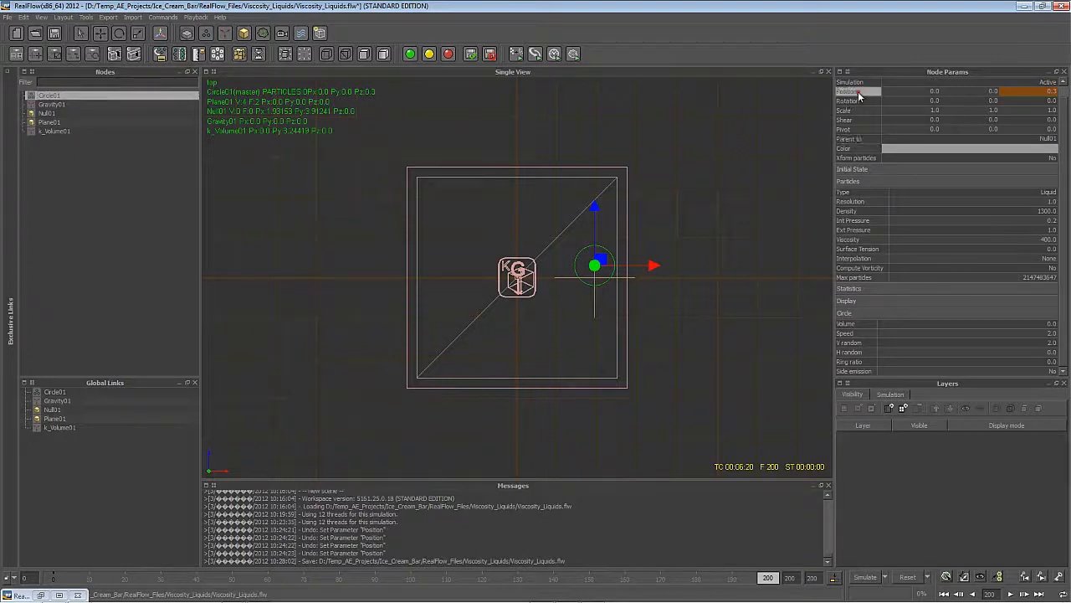
pyautogui.click(41, 595)
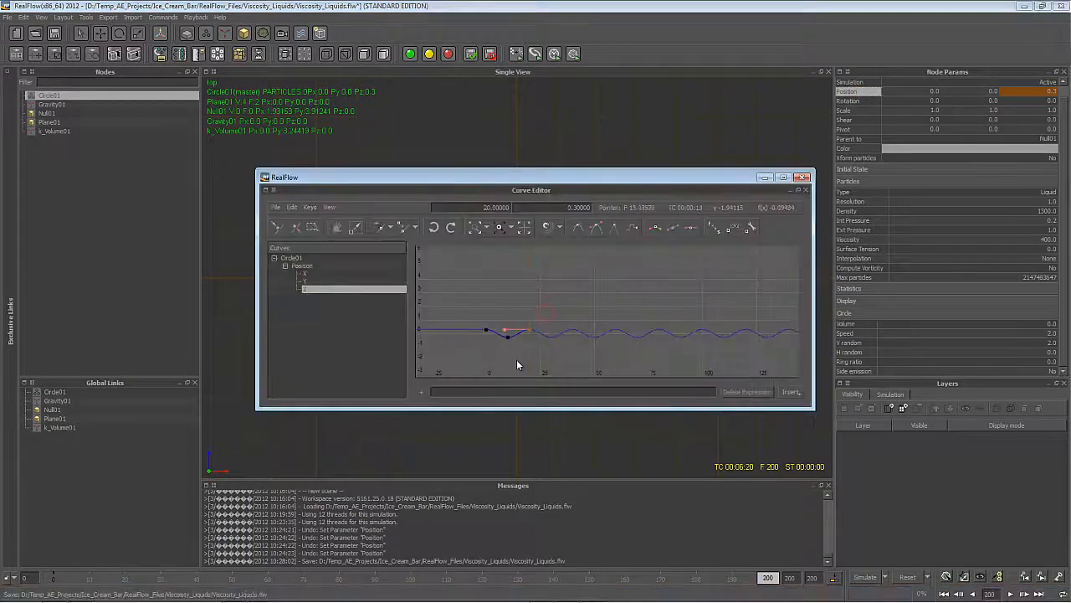
pyautogui.click(477, 208)
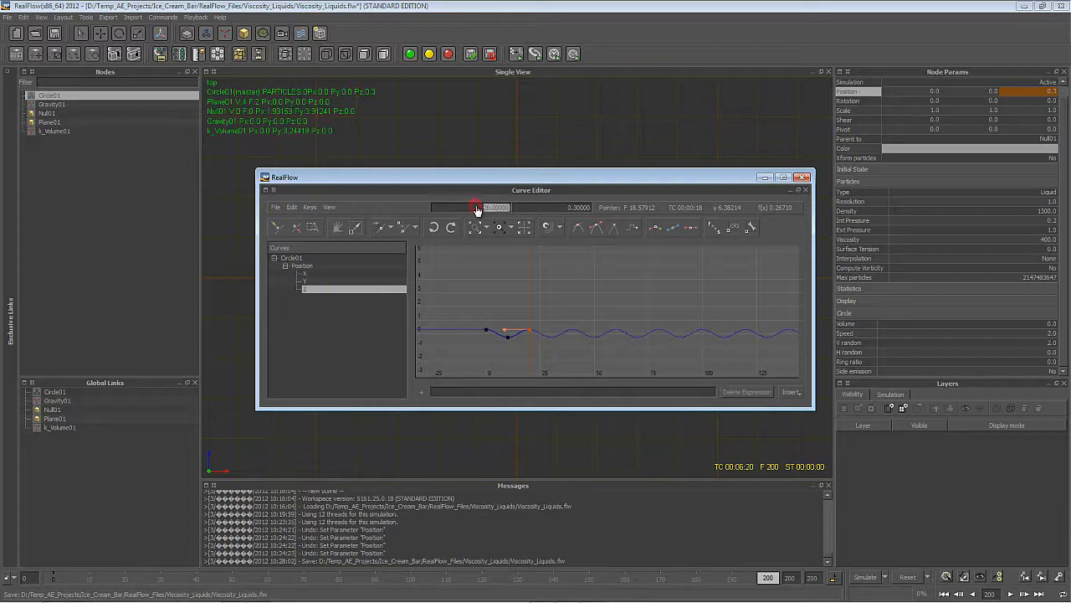
pyautogui.write('30')
pyautogui.press('Return')
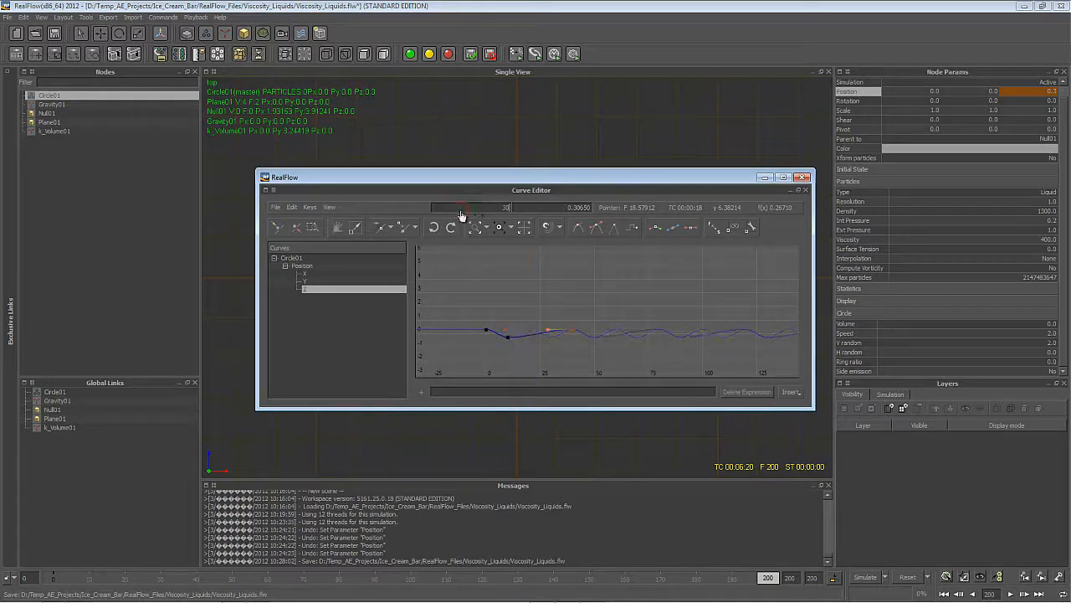
pyautogui.moveTo(518, 317); pyautogui.dragTo(505, 359)
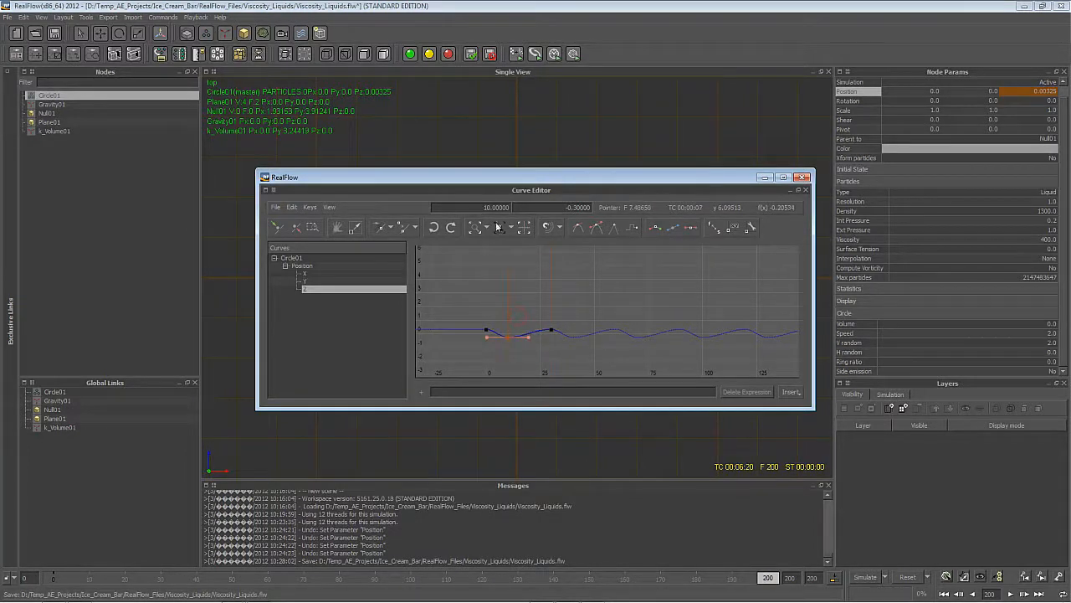
pyautogui.click(464, 208)
pyautogui.click(764, 177)
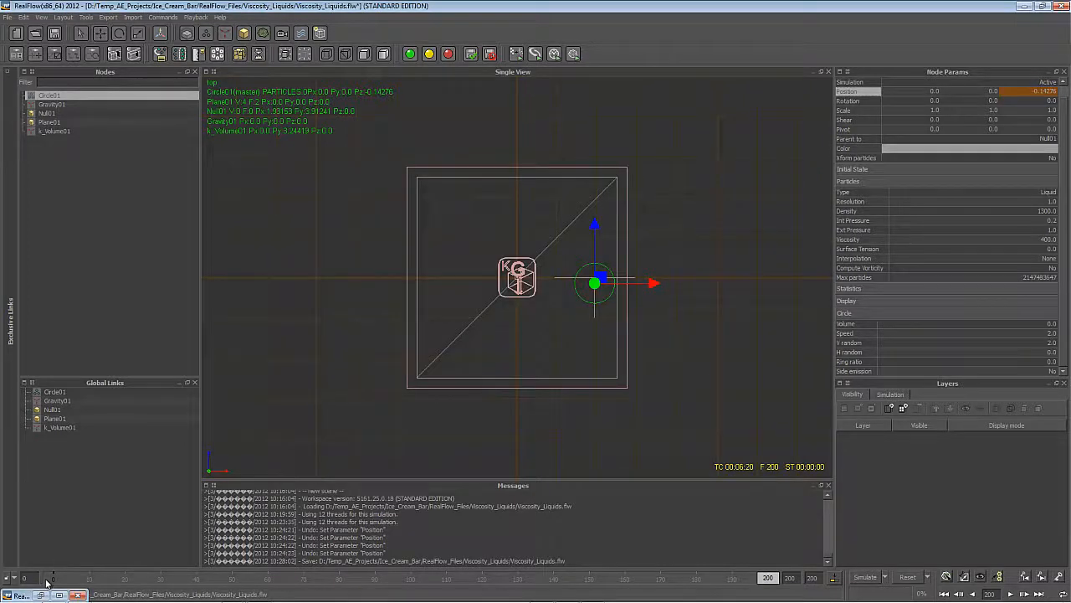
pyautogui.moveTo(46, 583); pyautogui.dragTo(741, 595)
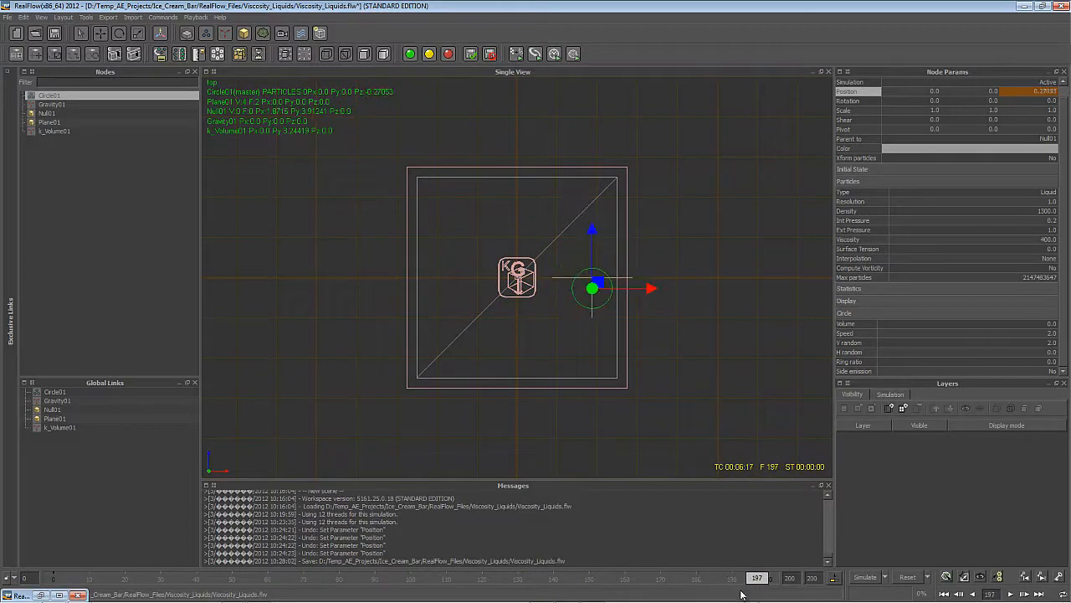
# Step: Switch to the perspective view, frame the whole container and simulate the liquid up to frame 55
pyautogui.press('4')
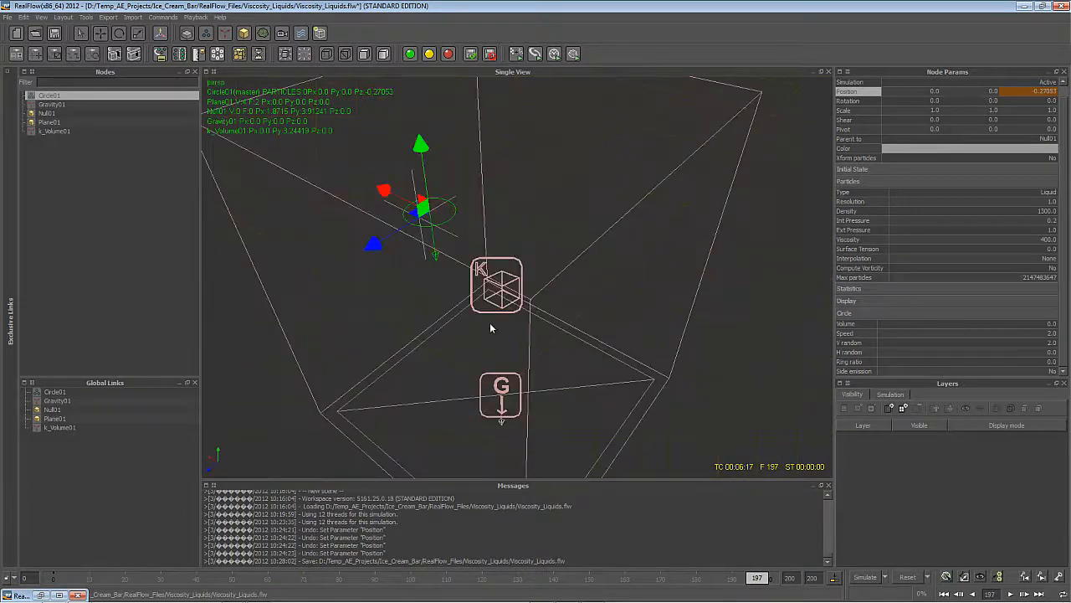
pyautogui.scroll(3, 546, 336)
pyautogui.scroll(-6, 549, 348)
pyautogui.keyDown('alt'); pyautogui.moveTo(540, 337); pyautogui.dragTo(586, 304); pyautogui.keyUp('alt')
pyautogui.moveTo(50, 582); pyautogui.dragTo(1, 512)
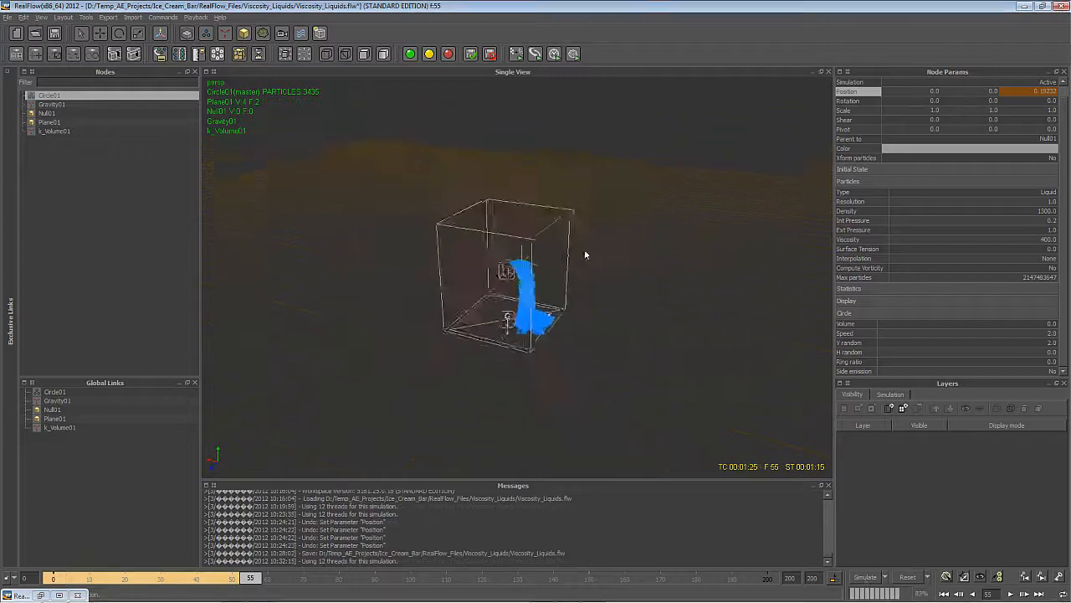
# Step: Scrub through the simulated frames and examine the falling liquid stream from several angles
pyautogui.scroll(5, 586, 256)
pyautogui.keyDown('alt'); pyautogui.moveTo(533, 239); pyautogui.dragTo(464, 503); pyautogui.keyUp('alt')
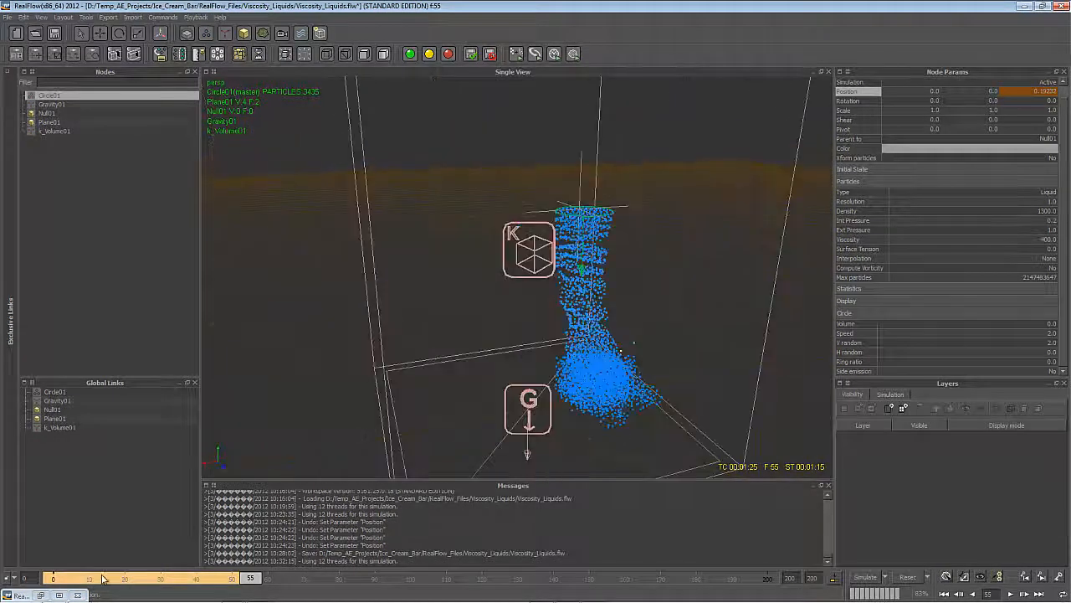
pyautogui.moveTo(56, 578); pyautogui.dragTo(170, 594)
pyautogui.keyDown('alt'); pyautogui.moveTo(561, 437); pyautogui.dragTo(708, 408); pyautogui.keyUp('alt')
pyautogui.moveTo(170, 579); pyautogui.dragTo(223, 579)
pyautogui.keyDown('alt'); pyautogui.moveTo(499, 328); pyautogui.dragTo(402, 322); pyautogui.keyUp('alt')
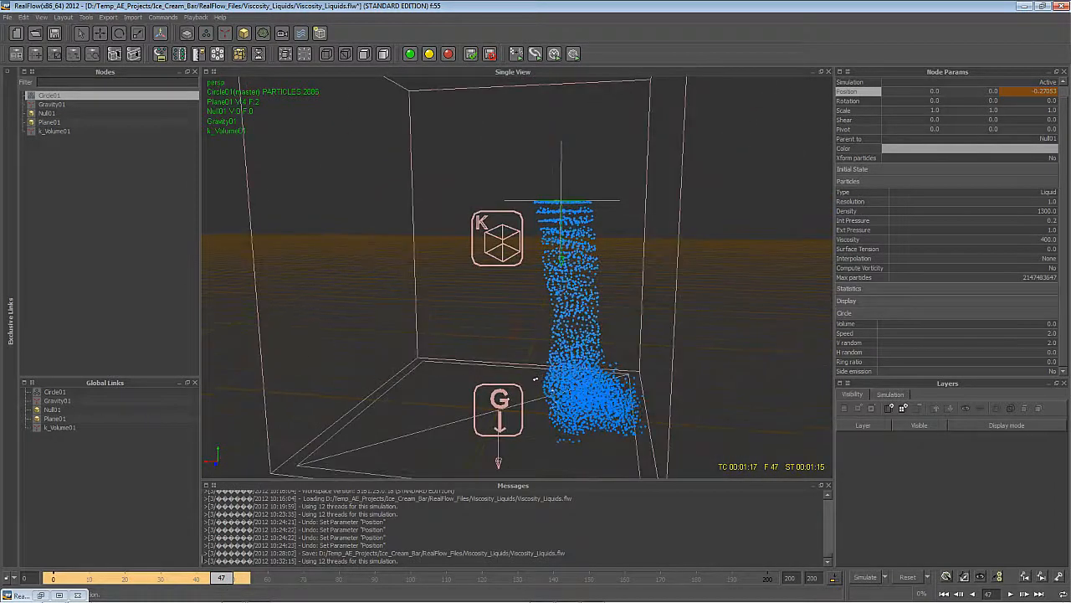
pyautogui.moveTo(223, 579); pyautogui.dragTo(164, 564)
pyautogui.moveTo(166, 565); pyautogui.dragTo(162, 567)
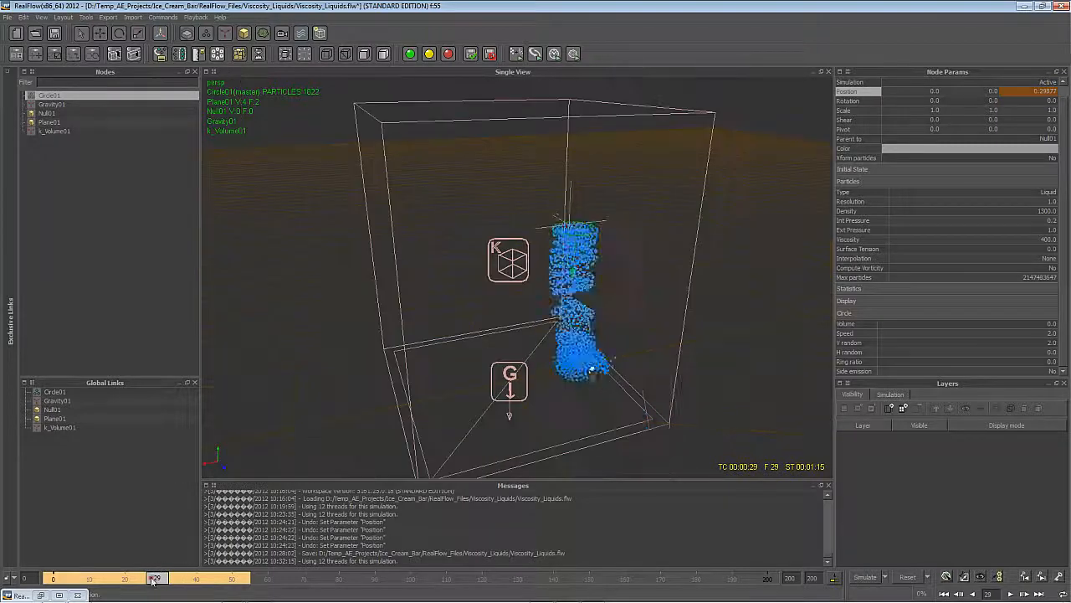
pyautogui.moveTo(151, 577)
pyautogui.mouseDown()
pyautogui.moveTo(92, 578)
pyautogui.moveTo(147, 578)
pyautogui.mouseUp()
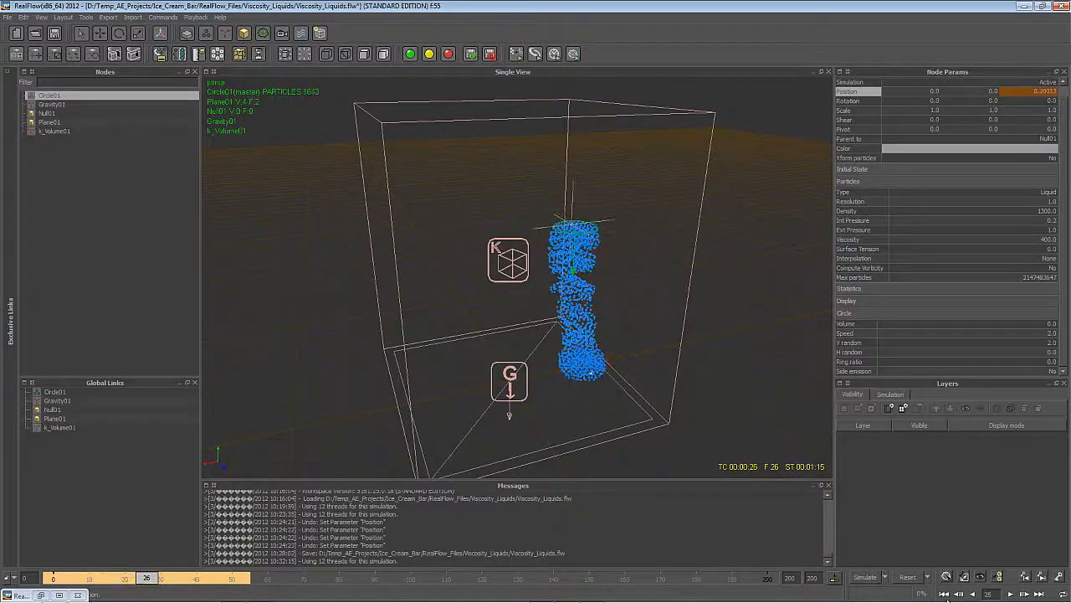
# Step: Set the simulation's minimum substeps to 100, reset all simulated data and rerun the simulation to frame 72
pyautogui.click(889, 576)
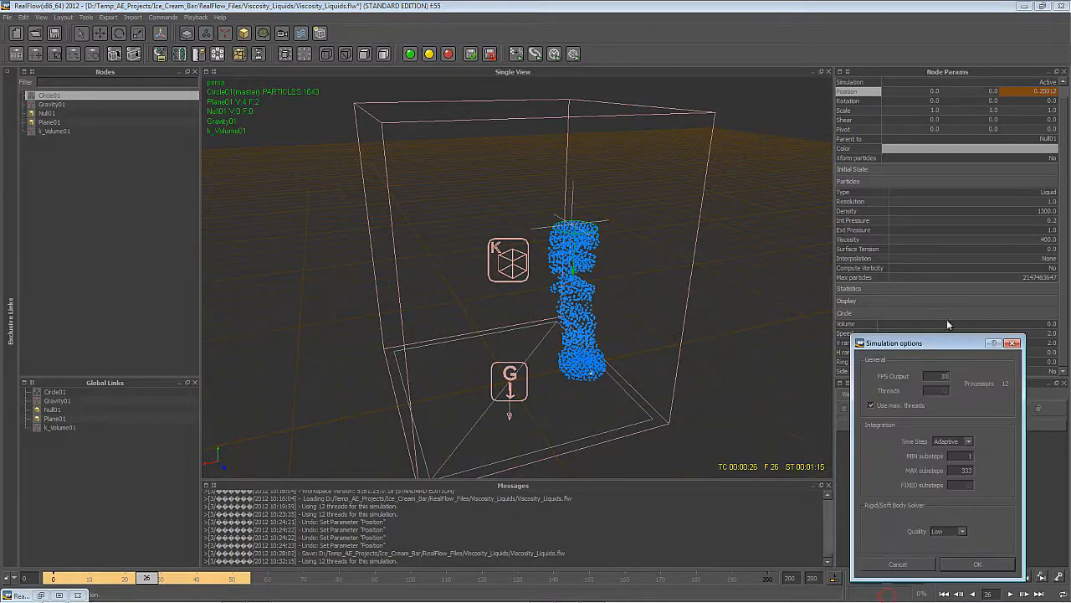
pyautogui.moveTo(908, 345); pyautogui.dragTo(626, 230)
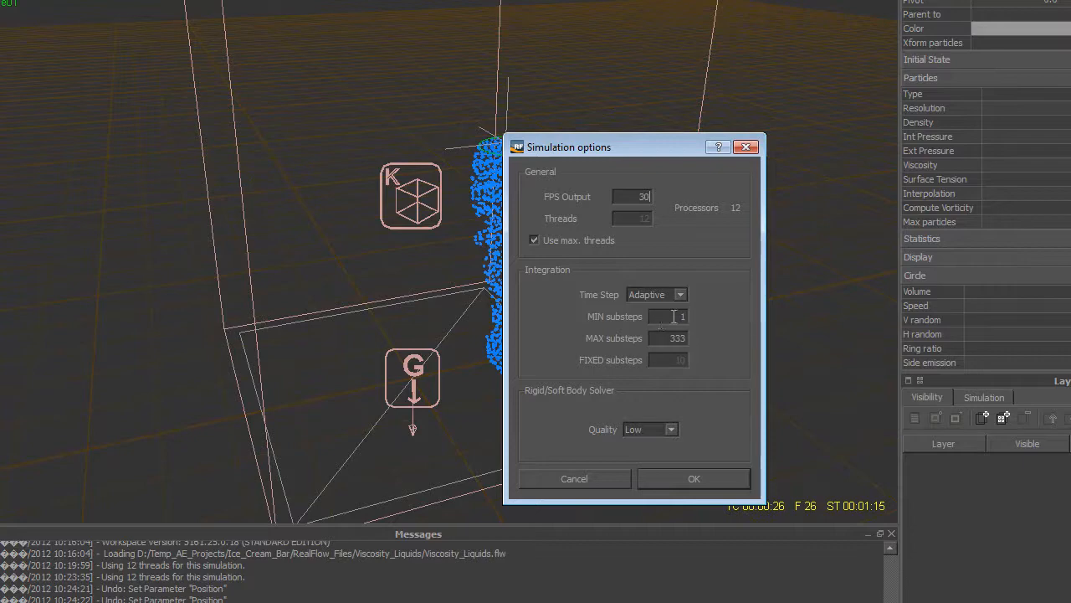
pyautogui.doubleClick(674, 316)
pyautogui.write('100')
pyautogui.press('Return')
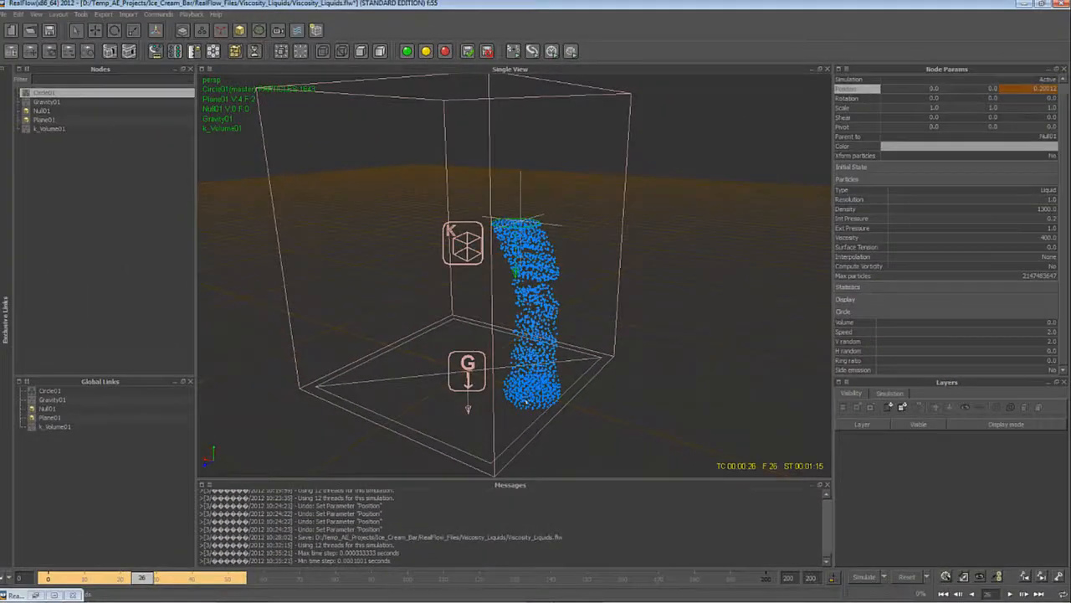
pyautogui.hotkey('ctrl', 'r')
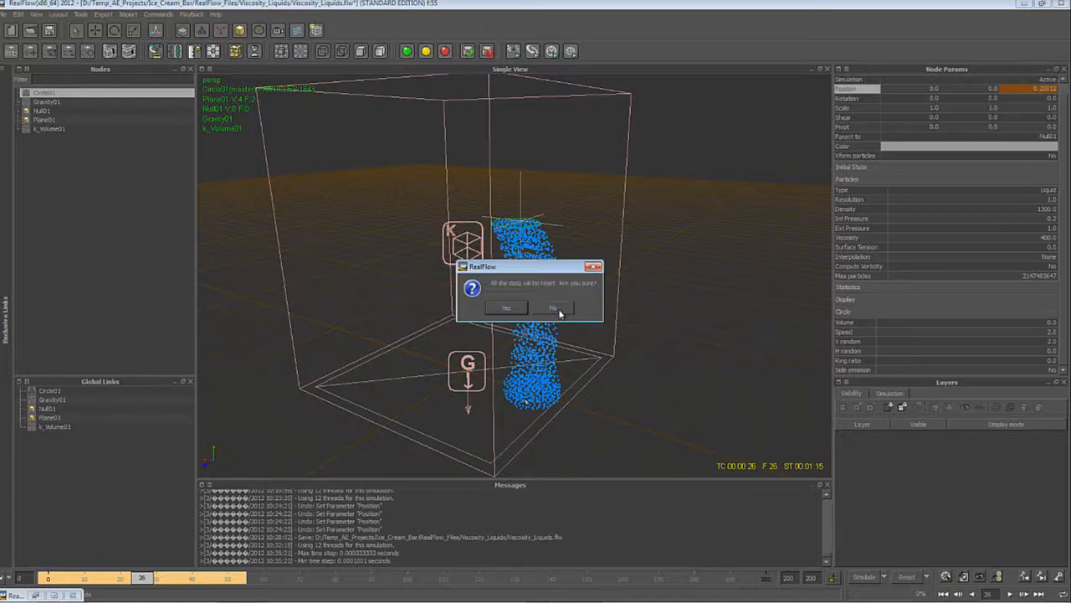
pyautogui.click(506, 310)
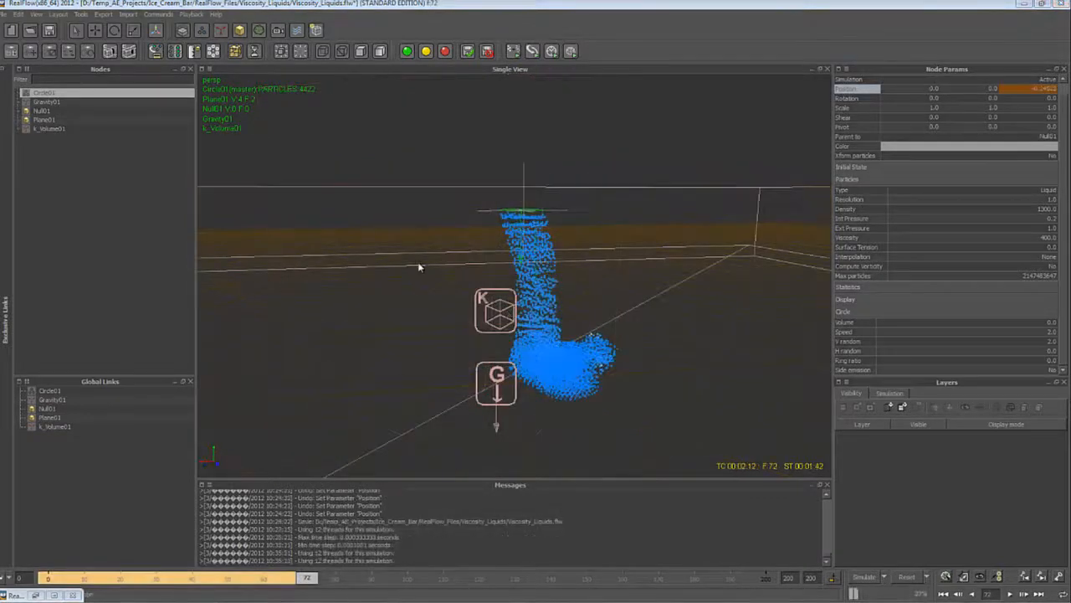
# Step: Examine the Plane01 and k_Volume01 parameters, and scrub Circle01's new particle simulation while viewing it from different angles
pyautogui.keyDown('alt'); pyautogui.moveTo(536, 300); pyautogui.dragTo(494, 326); pyautogui.keyUp('alt')
pyautogui.click(50, 120)
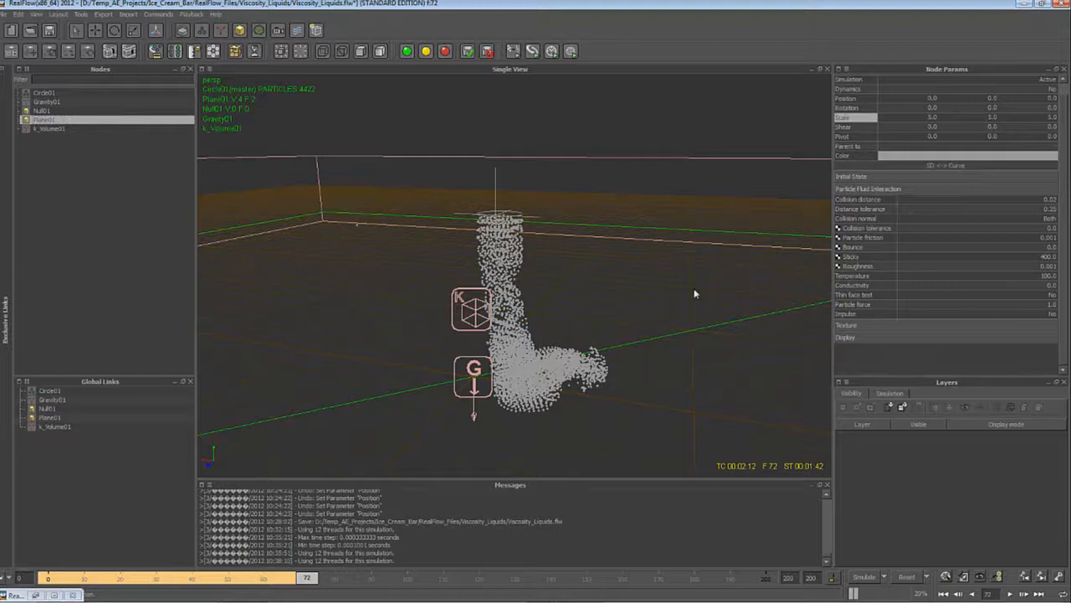
pyautogui.click(48, 129)
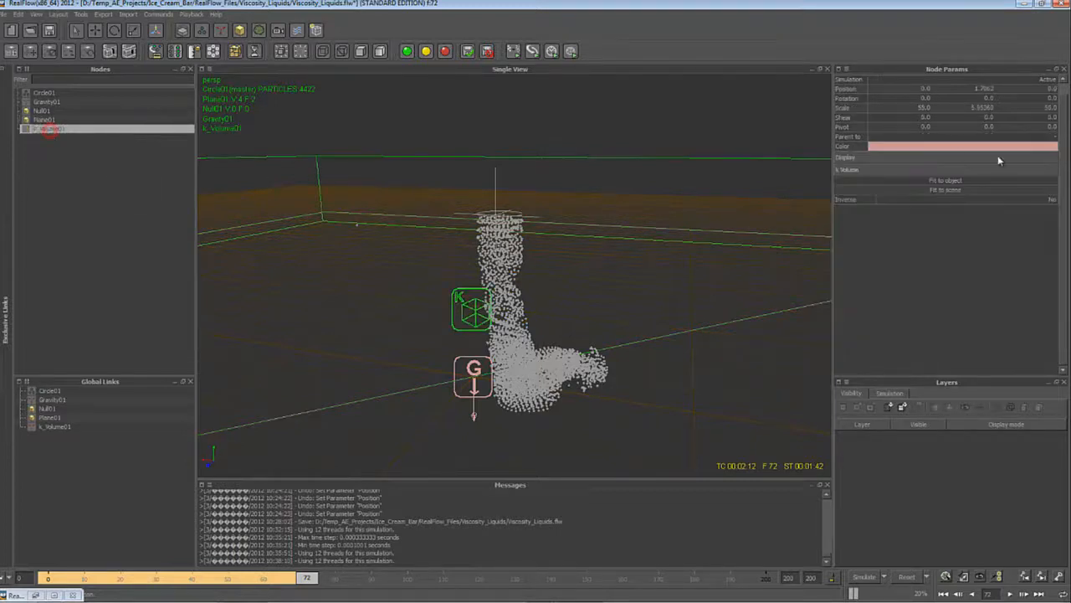
pyautogui.keyDown('alt'); pyautogui.moveTo(712, 341); pyautogui.dragTo(549, 355); pyautogui.keyUp('alt')
pyautogui.scroll(5, 546, 366)
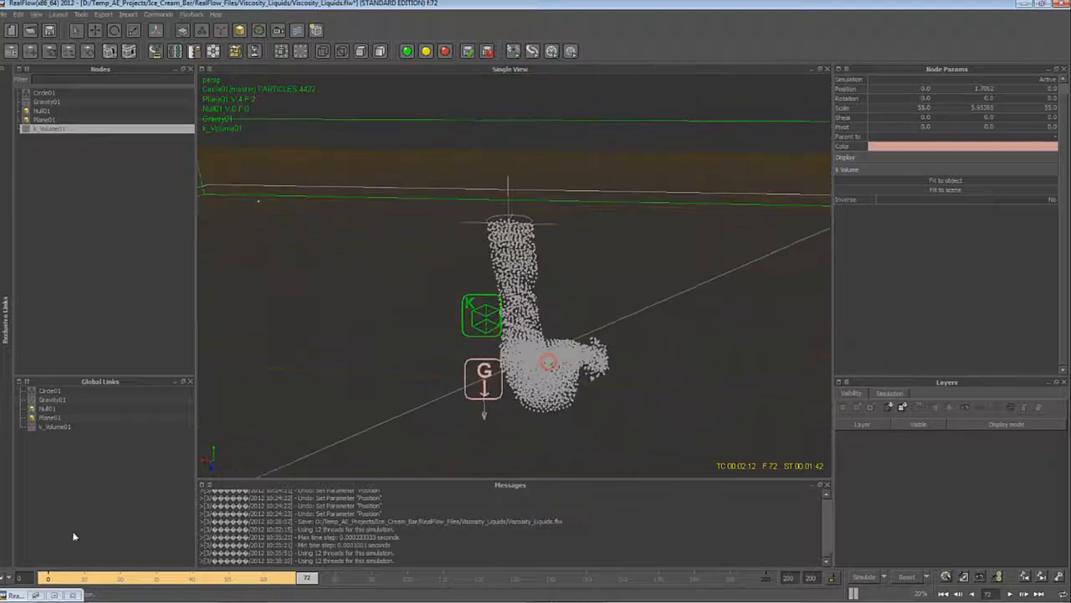
pyautogui.click(532, 261)
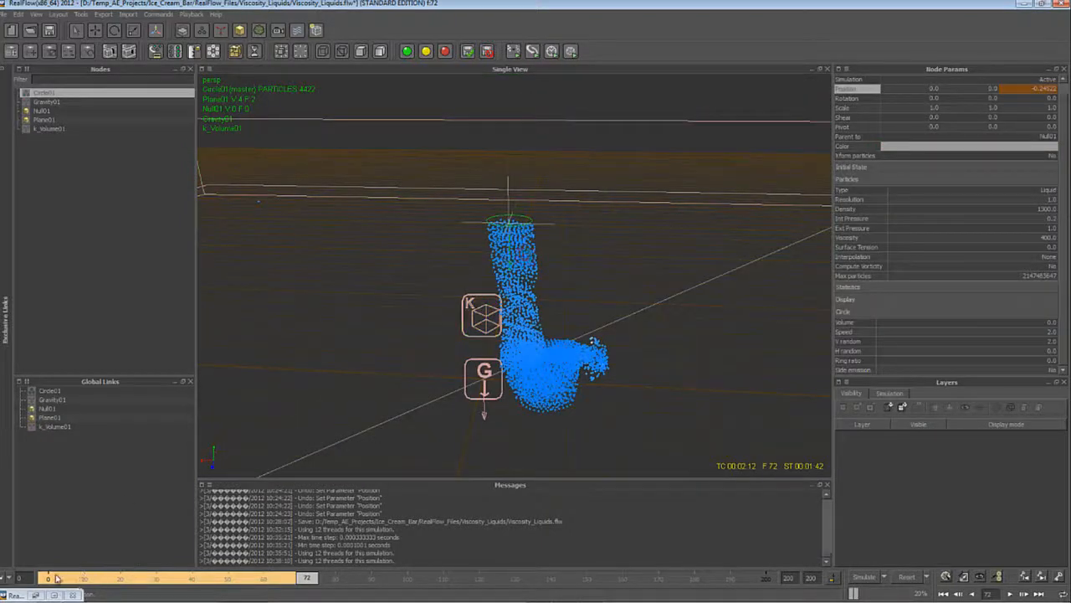
pyautogui.moveTo(50, 578); pyautogui.dragTo(163, 599)
pyautogui.moveTo(164, 599); pyautogui.dragTo(202, 591)
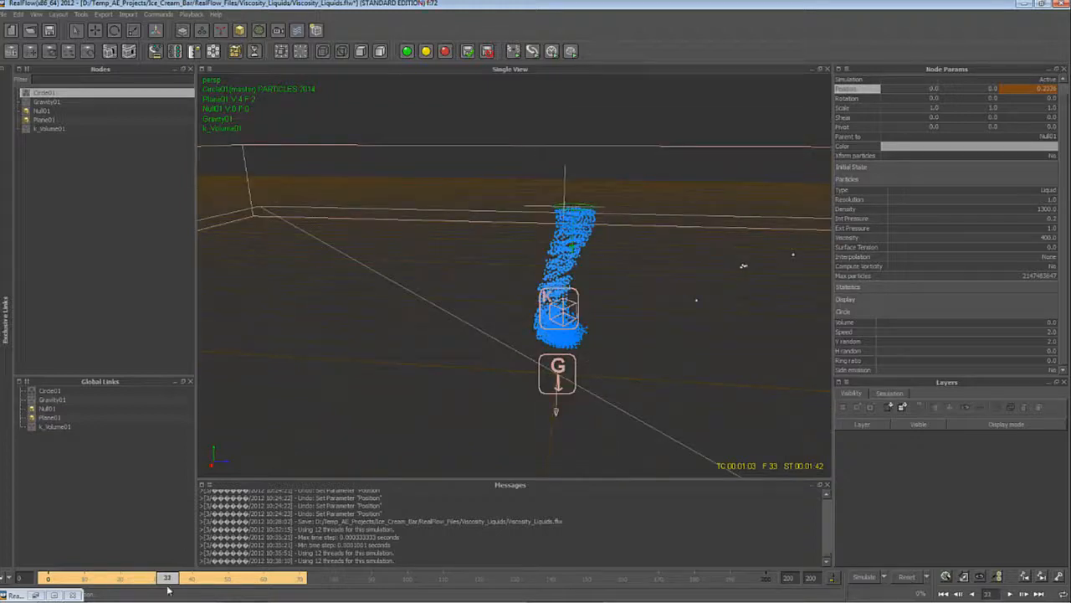
pyautogui.keyDown('alt'); pyautogui.moveTo(720, 280); pyautogui.dragTo(651, 280); pyautogui.keyUp('alt')
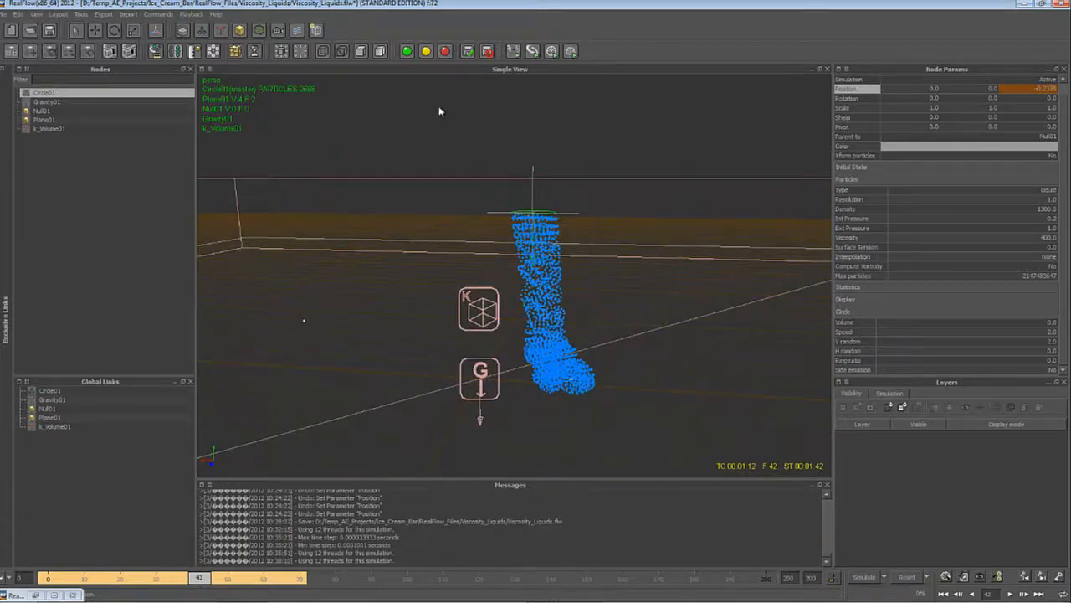
# Step: Add a Drag Force daemon to the scene
pyautogui.click(220, 31)
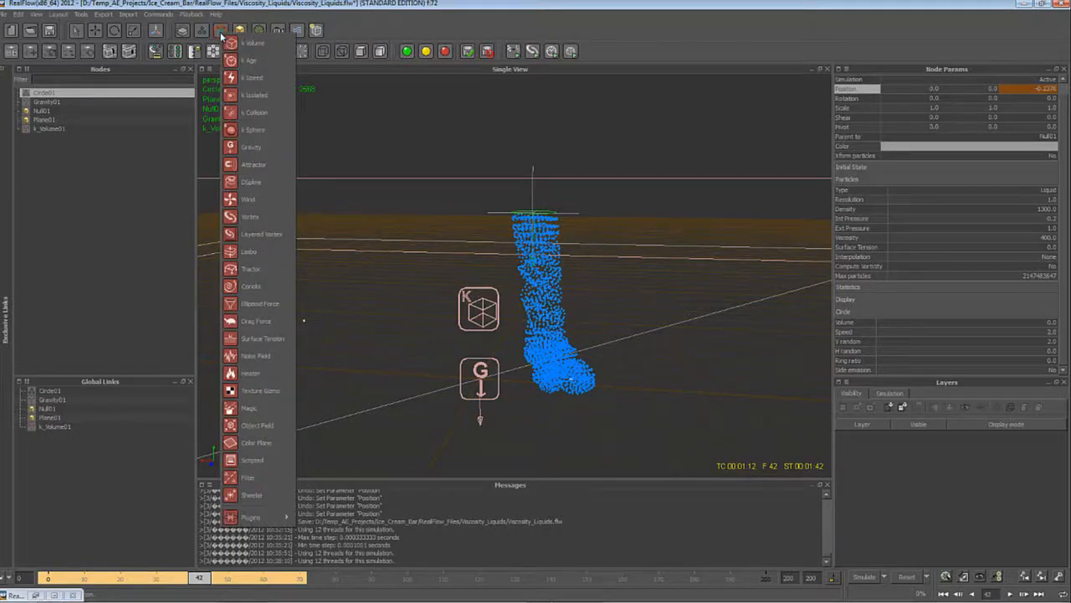
pyautogui.click(269, 321)
pyautogui.keyDown('alt'); pyautogui.moveTo(581, 270); pyautogui.dragTo(546, 256); pyautogui.keyUp('alt')
pyautogui.scroll(-5, 648, 311)
pyautogui.scroll(-5, 587, 304)
pyautogui.scroll(8, 587, 304)
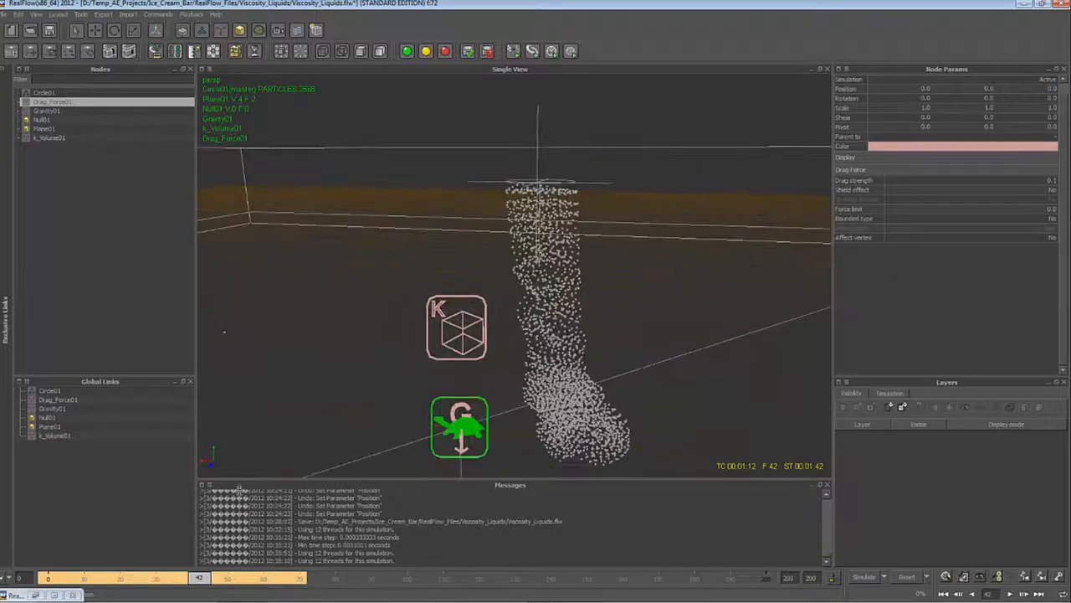
# Step: Examine how the liquid piles up on the plane between frames 42 and 49, up close and from several angles
pyautogui.moveTo(199, 576); pyautogui.dragTo(224, 575)
pyautogui.keyDown('alt'); pyautogui.moveTo(554, 457); pyautogui.dragTo(538, 444); pyautogui.keyUp('alt')
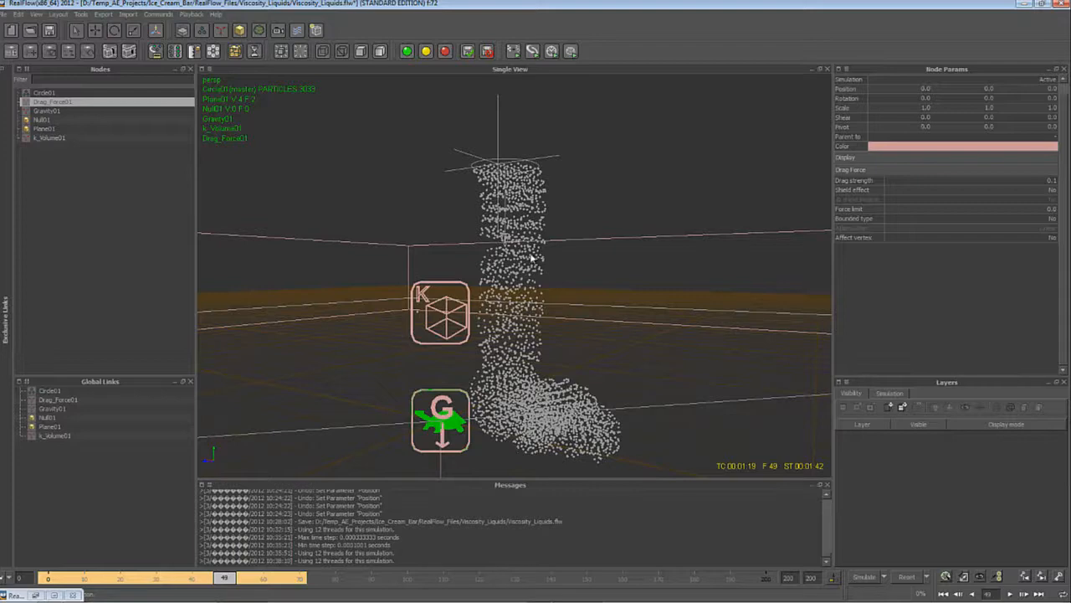
pyautogui.click(532, 373)
pyautogui.keyDown('alt'); pyautogui.moveTo(533, 373); pyautogui.dragTo(574, 314); pyautogui.keyUp('alt')
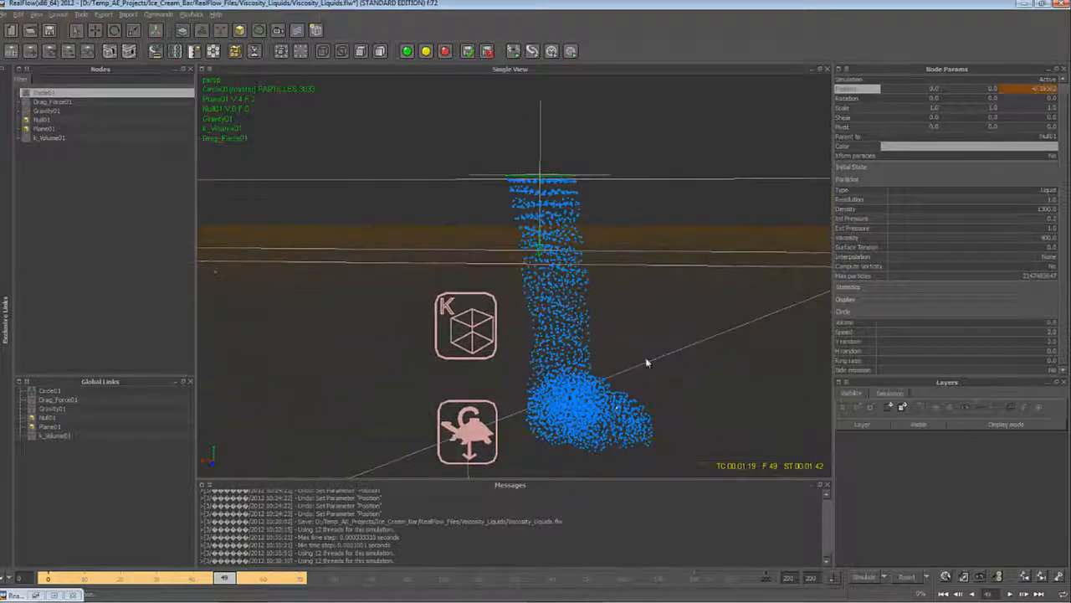
pyautogui.keyDown('alt'); pyautogui.moveTo(649, 363); pyautogui.dragTo(609, 356); pyautogui.keyUp('alt')
pyautogui.keyDown('alt'); pyautogui.moveTo(672, 419); pyautogui.dragTo(637, 430); pyautogui.keyUp('alt')
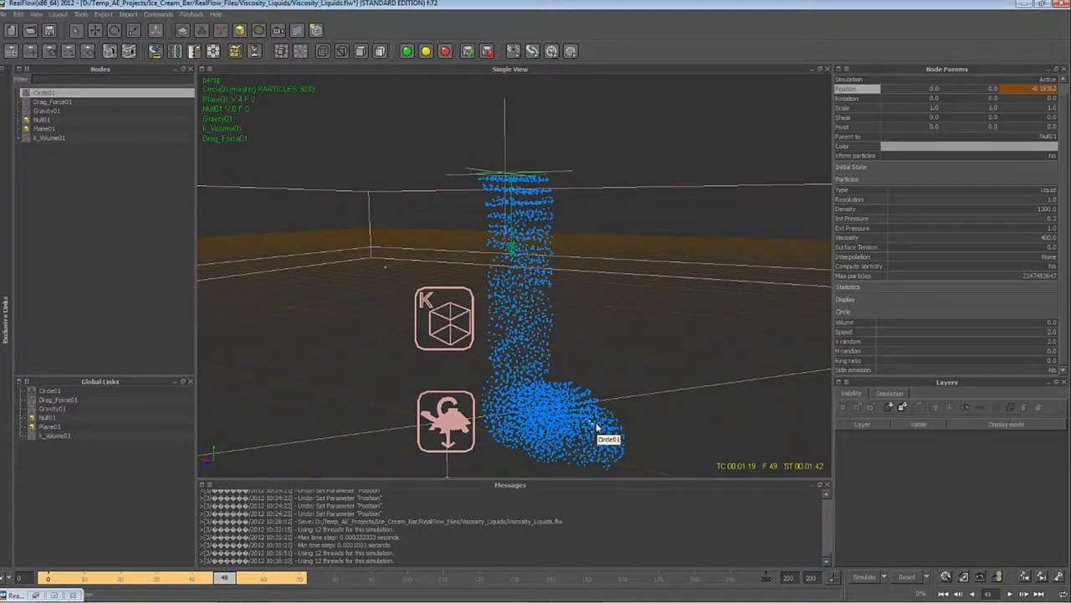
pyautogui.keyDown('alt'); pyautogui.moveTo(521, 383); pyautogui.dragTo(539, 382); pyautogui.keyUp('alt')
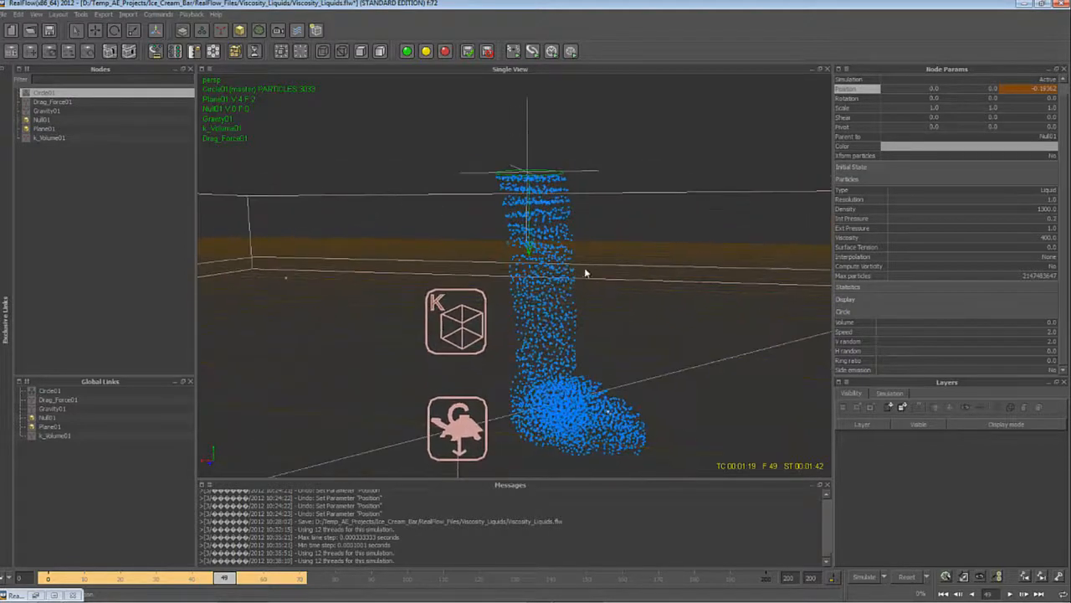
pyautogui.moveTo(219, 584); pyautogui.dragTo(201, 585)
pyautogui.keyDown('alt'); pyautogui.moveTo(599, 452); pyautogui.dragTo(622, 443); pyautogui.keyUp('alt')
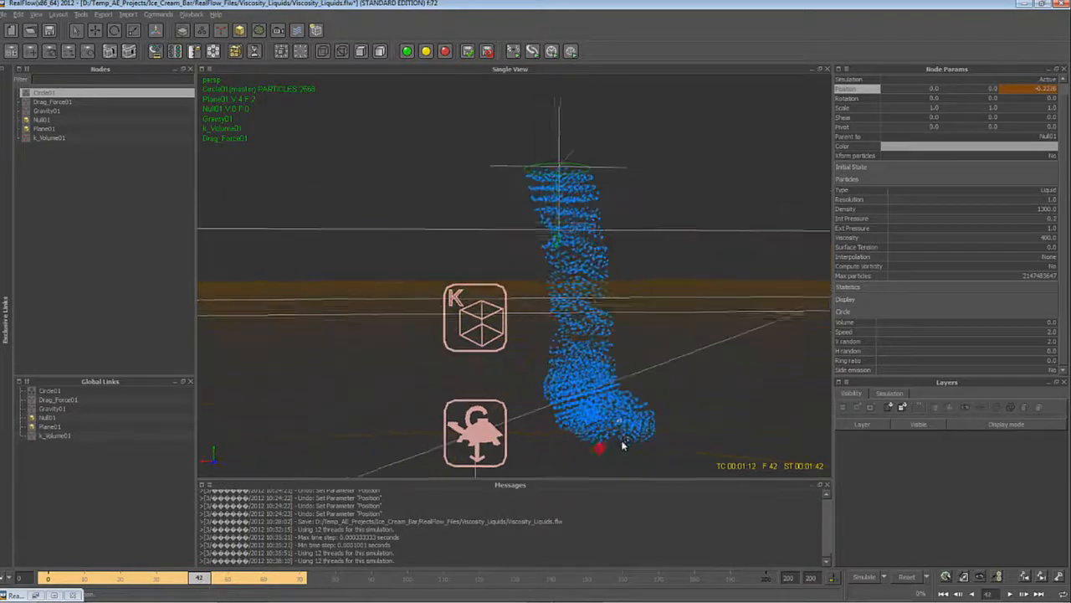
pyautogui.keyDown('alt'); pyautogui.moveTo(622, 442); pyautogui.dragTo(603, 421, button='right'); pyautogui.keyUp('alt')
pyautogui.keyDown('alt'); pyautogui.moveTo(603, 421); pyautogui.dragTo(593, 265, button='middle'); pyautogui.keyUp('alt')
pyautogui.keyDown('alt'); pyautogui.moveTo(593, 265); pyautogui.dragTo(571, 256, button='right'); pyautogui.keyUp('alt')
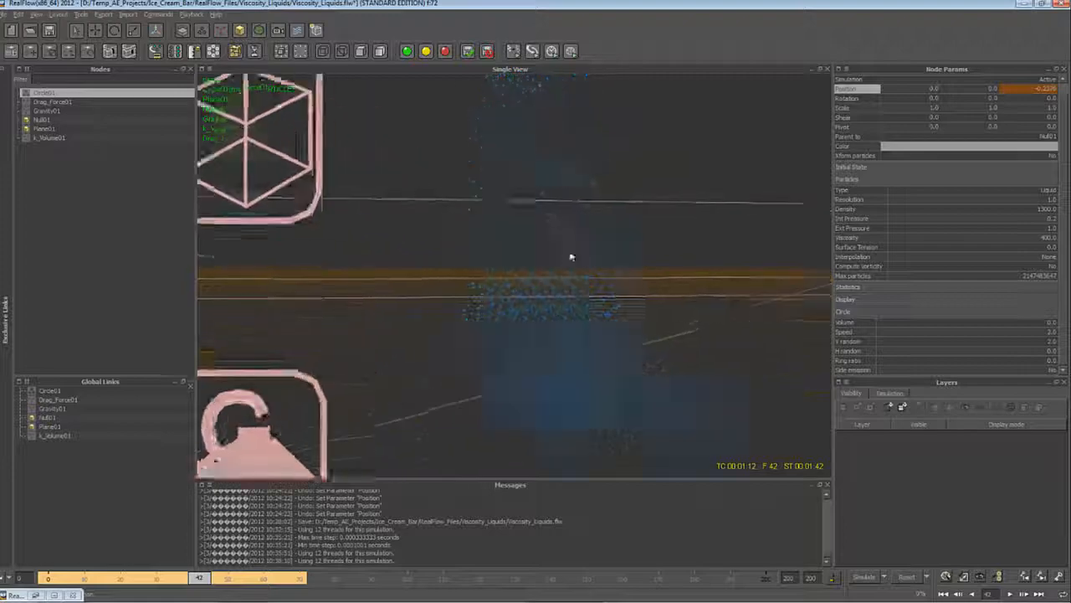
pyautogui.keyDown('alt'); pyautogui.moveTo(572, 256); pyautogui.dragTo(595, 383); pyautogui.keyUp('alt')
pyautogui.keyDown('alt'); pyautogui.moveTo(593, 378); pyautogui.dragTo(624, 404, button='right'); pyautogui.keyUp('alt')
pyautogui.keyDown('alt'); pyautogui.moveTo(531, 293); pyautogui.dragTo(515, 367); pyautogui.keyUp('alt')
pyautogui.keyDown('alt'); pyautogui.moveTo(515, 367); pyautogui.dragTo(540, 421, button='right'); pyautogui.keyUp('alt')
pyautogui.keyDown('alt'); pyautogui.moveTo(540, 421); pyautogui.dragTo(546, 457); pyautogui.keyUp('alt')
# Step: Set the minimum substeps to 300 in the adaptive simulation options and try to raise the maximum substeps
pyautogui.click(887, 576)
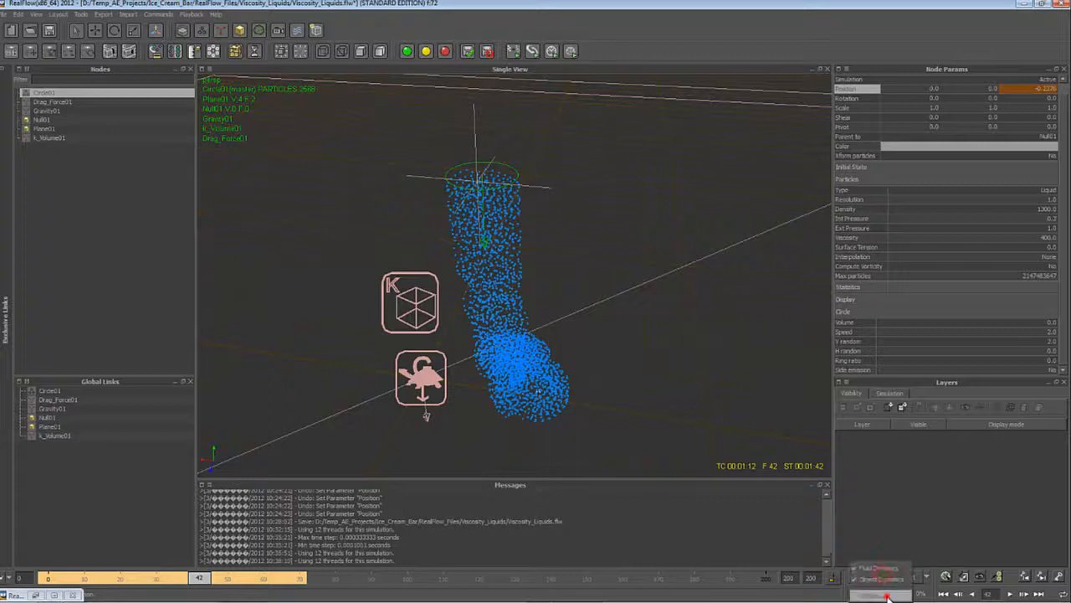
pyautogui.click(887, 591)
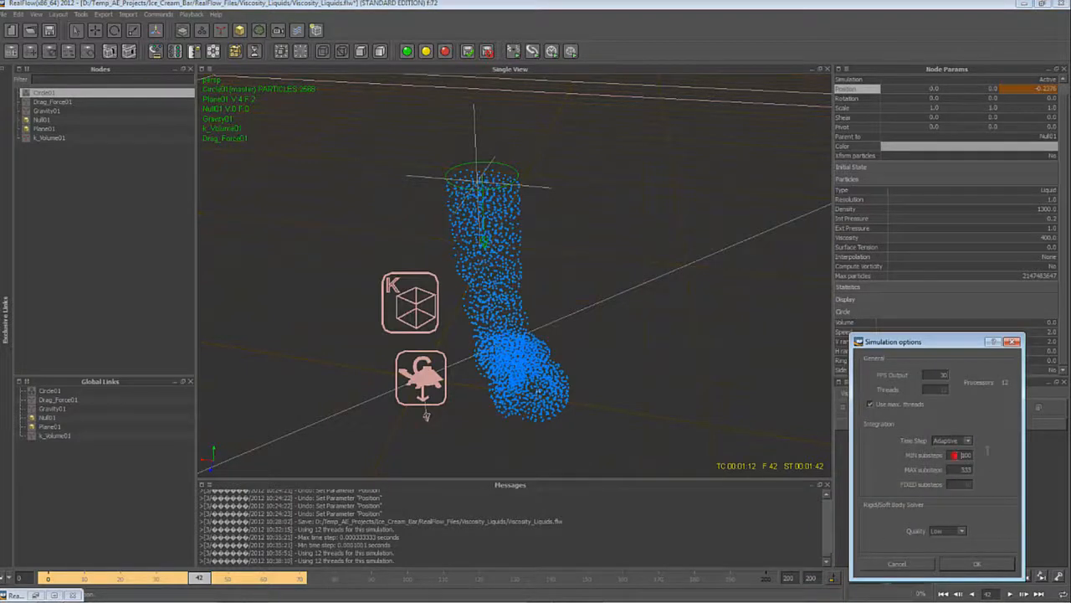
pyautogui.doubleClick(961, 455)
pyautogui.write('300')
pyautogui.doubleClick(967, 469)
pyautogui.click(976, 565)
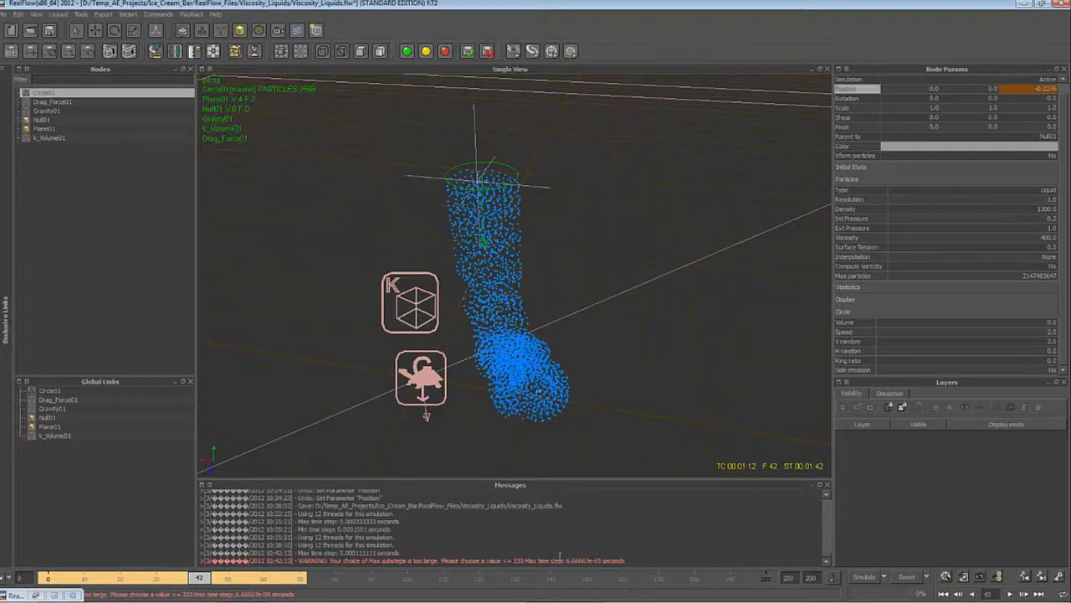
# Step: Scrub Circle01's resimulated liquid up to frame 86 and examine the folding pile on the plane from different angles
pyautogui.keyDown('alt'); pyautogui.moveTo(543, 352); pyautogui.dragTo(491, 341); pyautogui.keyUp('alt')
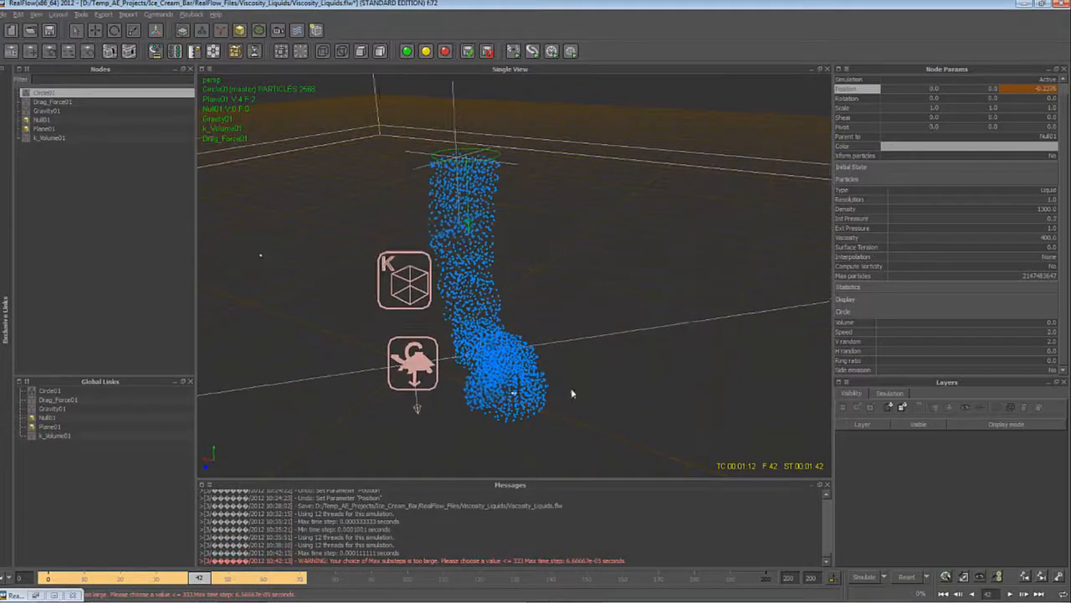
pyautogui.moveTo(573, 392)
pyautogui.keyDown('alt'); pyautogui.mouseDown(button='right')
pyautogui.moveTo(560, 388)
pyautogui.moveTo(577, 388)
pyautogui.mouseUp(button='right'); pyautogui.keyUp('alt')
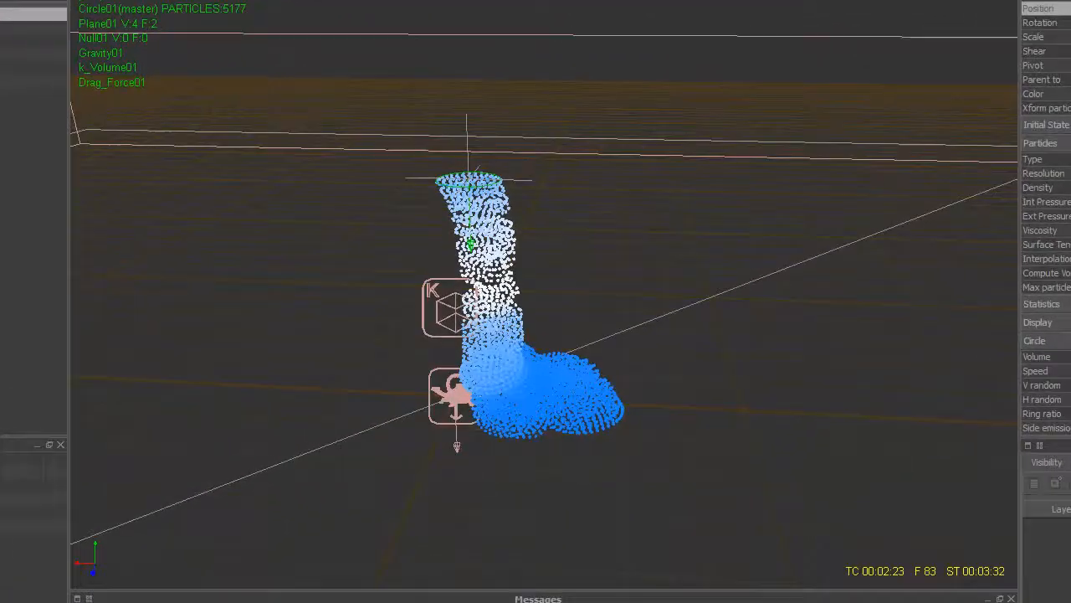
pyautogui.moveTo(346, 577); pyautogui.dragTo(58, 577)
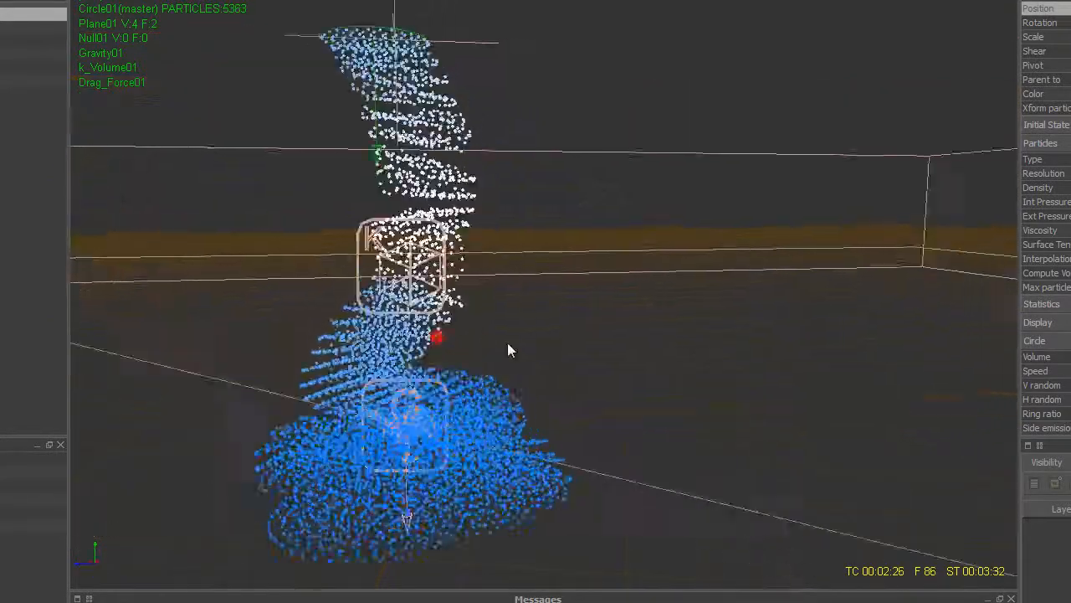
pyautogui.keyDown('alt'); pyautogui.moveTo(507, 343); pyautogui.dragTo(367, 402); pyautogui.keyUp('alt')
pyautogui.keyDown('alt'); pyautogui.moveTo(557, 509); pyautogui.dragTo(610, 531, button='right'); pyautogui.keyUp('alt')
pyautogui.keyDown('alt'); pyautogui.moveTo(609, 533); pyautogui.dragTo(424, 416); pyautogui.keyUp('alt')
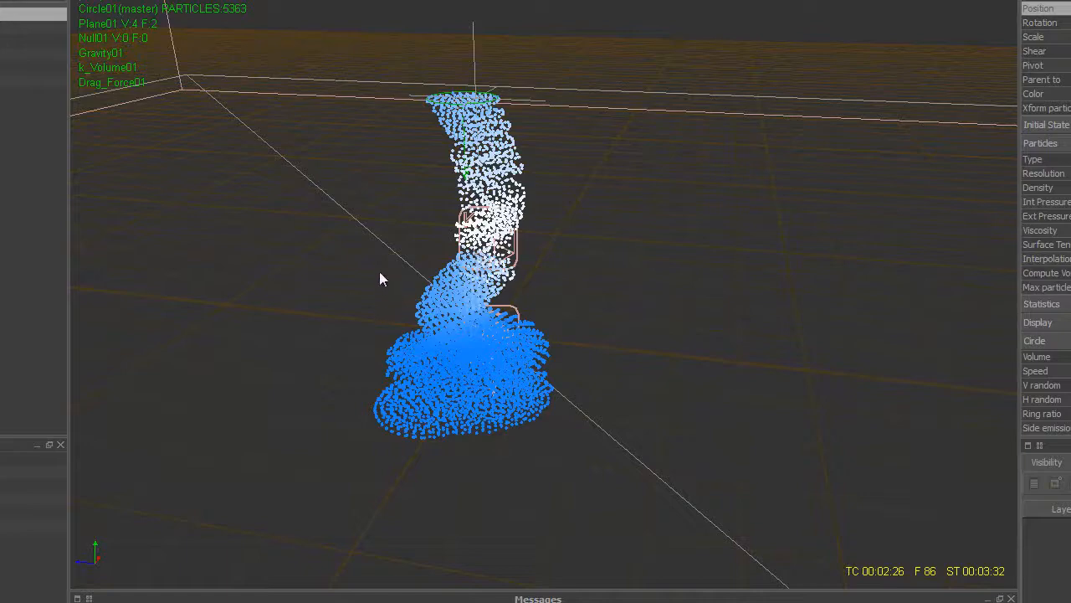
pyautogui.keyDown('alt'); pyautogui.moveTo(379, 271); pyautogui.dragTo(393, 241); pyautogui.keyUp('alt')
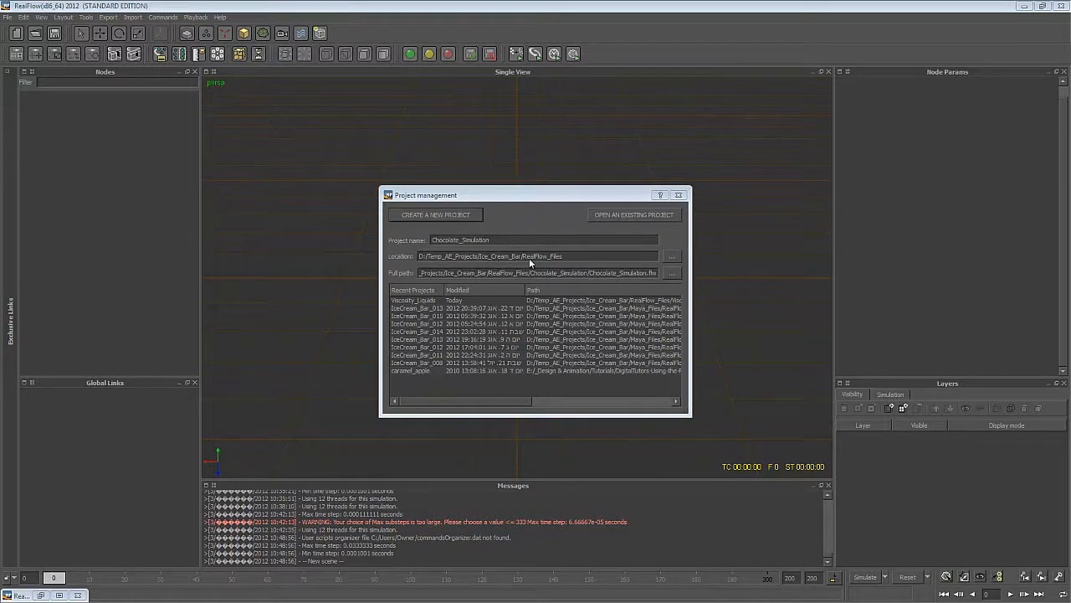
# Step: Create a new project named Chocolate_Simulation in D:/Temp_AE_Projects/Ice_Cream_Bar/RealFlow_Files
pyautogui.click(461, 215)
pyautogui.scroll(-4, 585, 216)
pyautogui.keyDown('alt'); pyautogui.moveTo(635, 237); pyautogui.dragTo(648, 221); pyautogui.keyUp('alt')
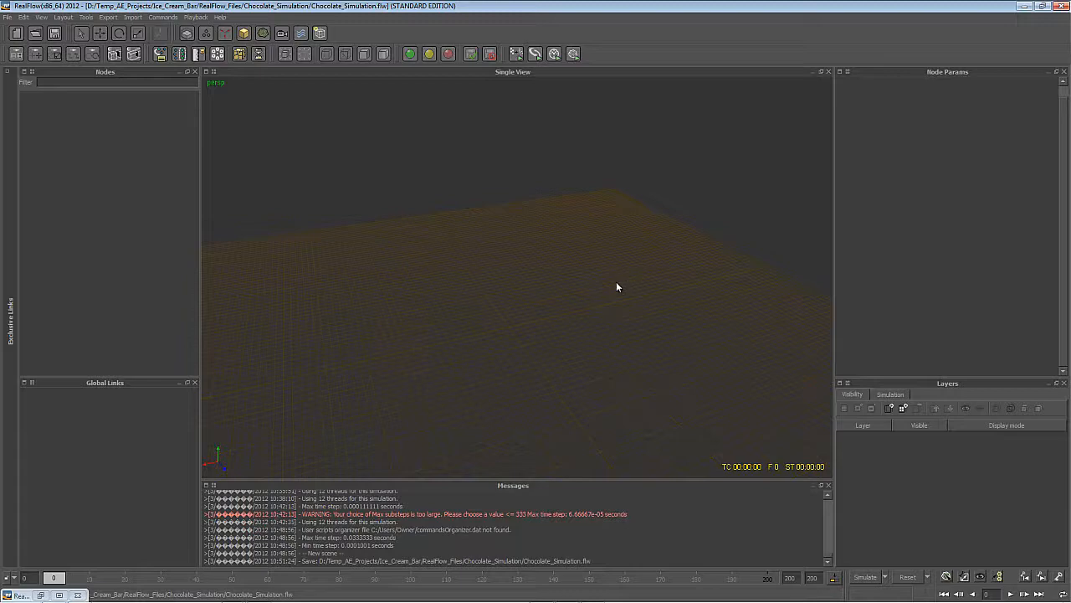
# Step: Switch to Maya and open the export options for the selected Ice_Creame_Bar_Melting_Chocolate meshes with RealFlowSD as file type
pyautogui.hotkey('alt', 'Tab')
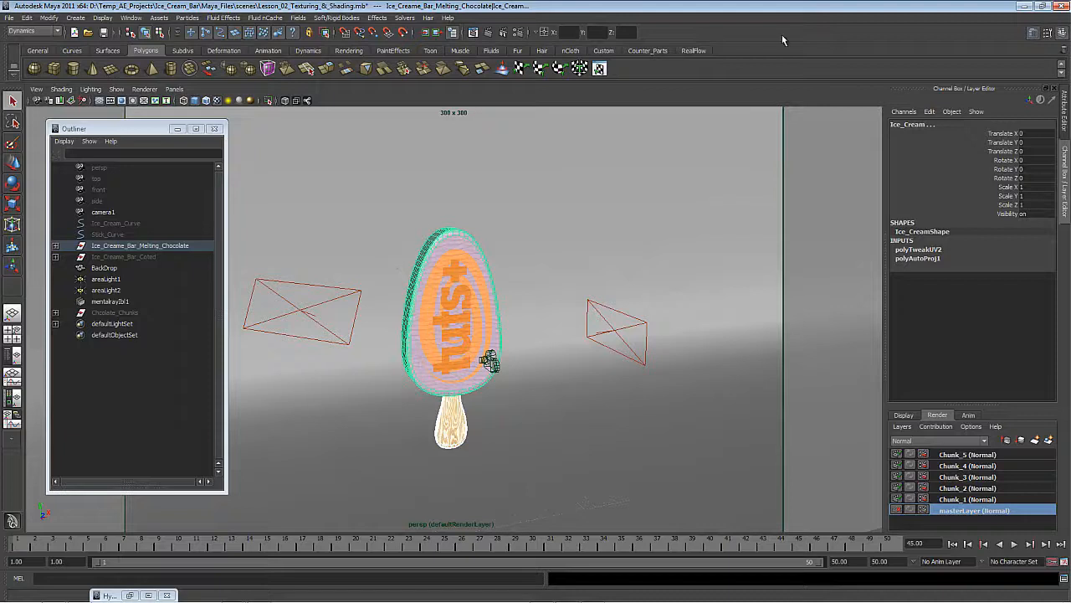
pyautogui.click(8, 18)
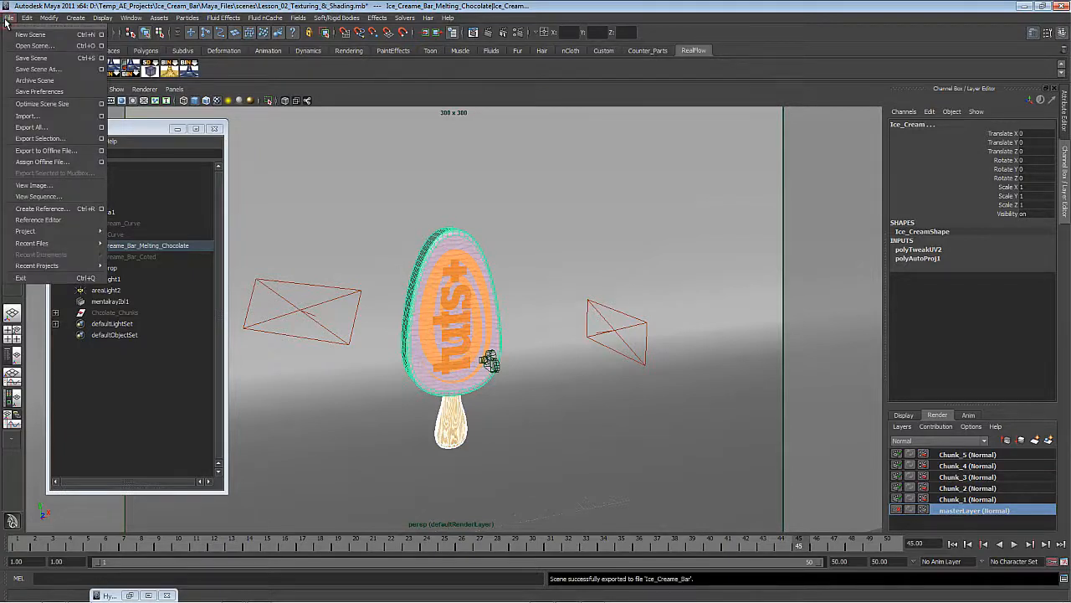
pyautogui.click(101, 139)
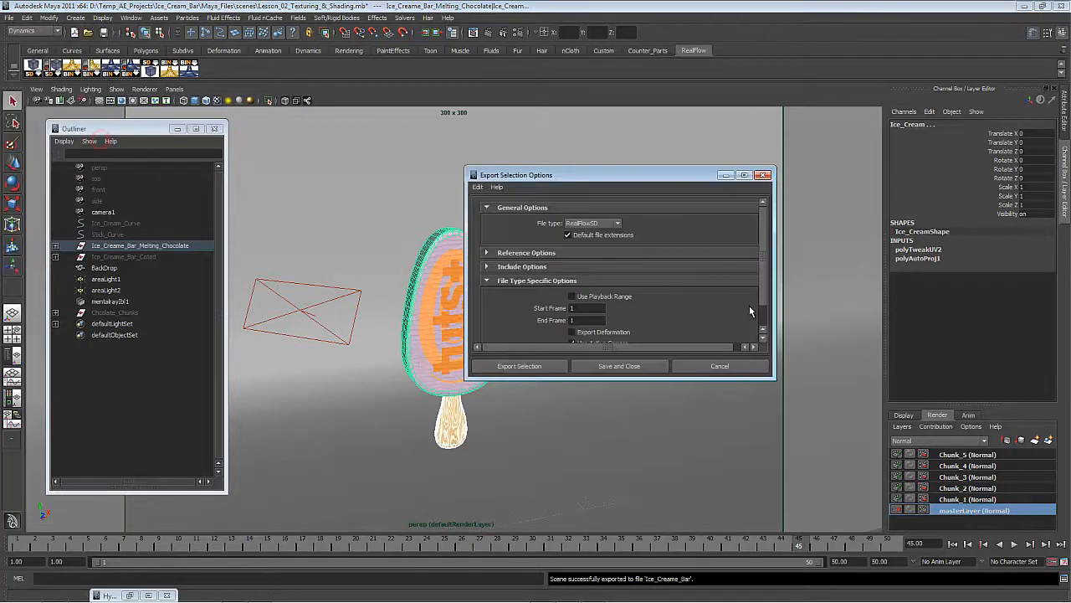
pyautogui.click(614, 224)
pyautogui.click(611, 224)
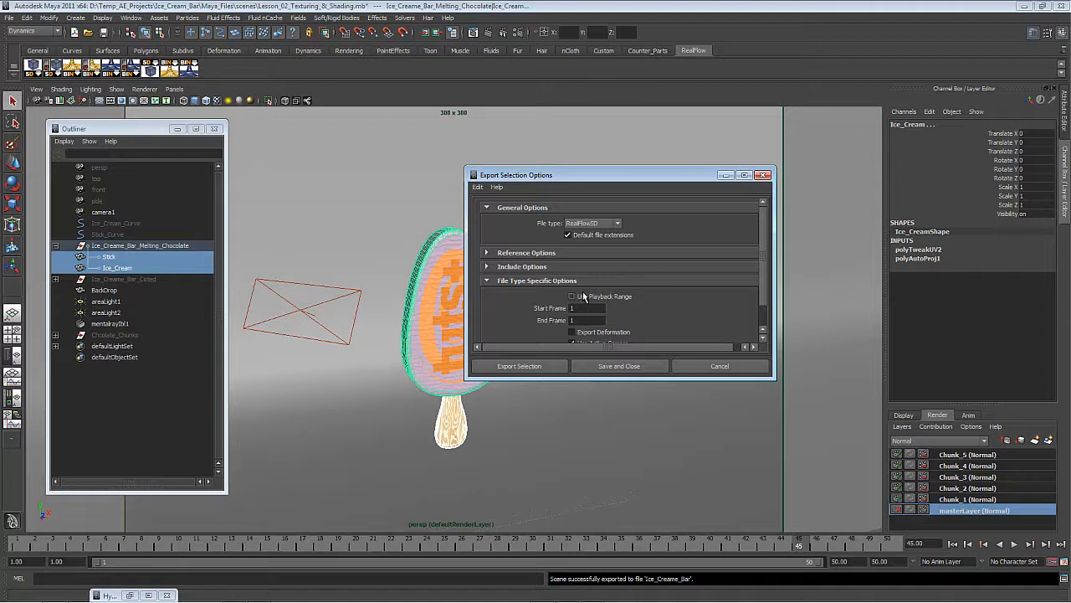
pyautogui.scroll(-2, 590, 333)
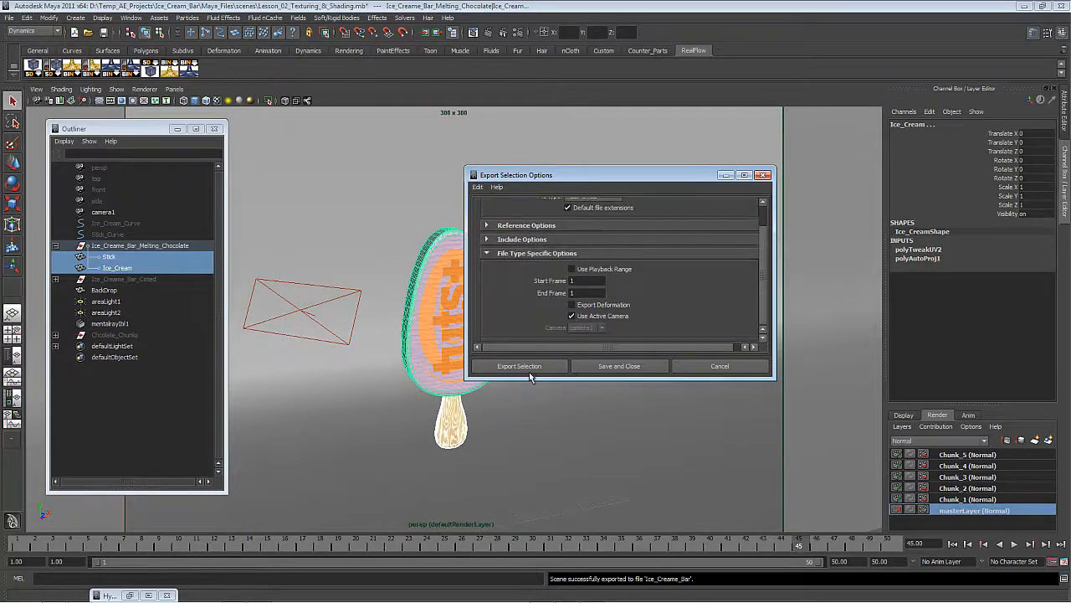
# Step: Export the selected Stick and Ice_Cream meshes as Tutorial_Ice_Cream_Bar.sd into the Maya_Files/RealFlowSD folder
pyautogui.click(519, 366)
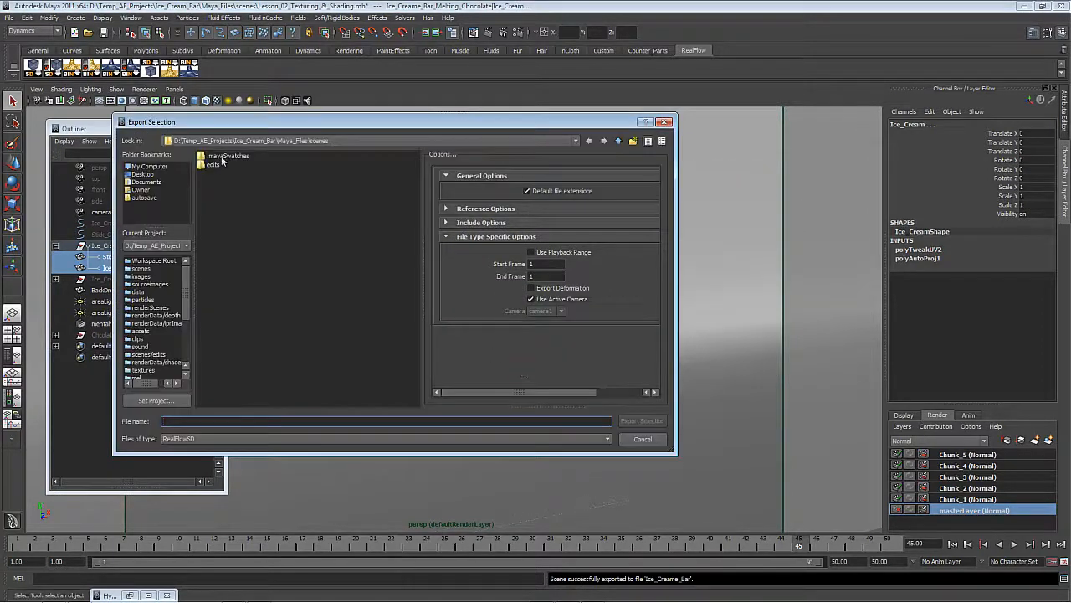
pyautogui.click(619, 141)
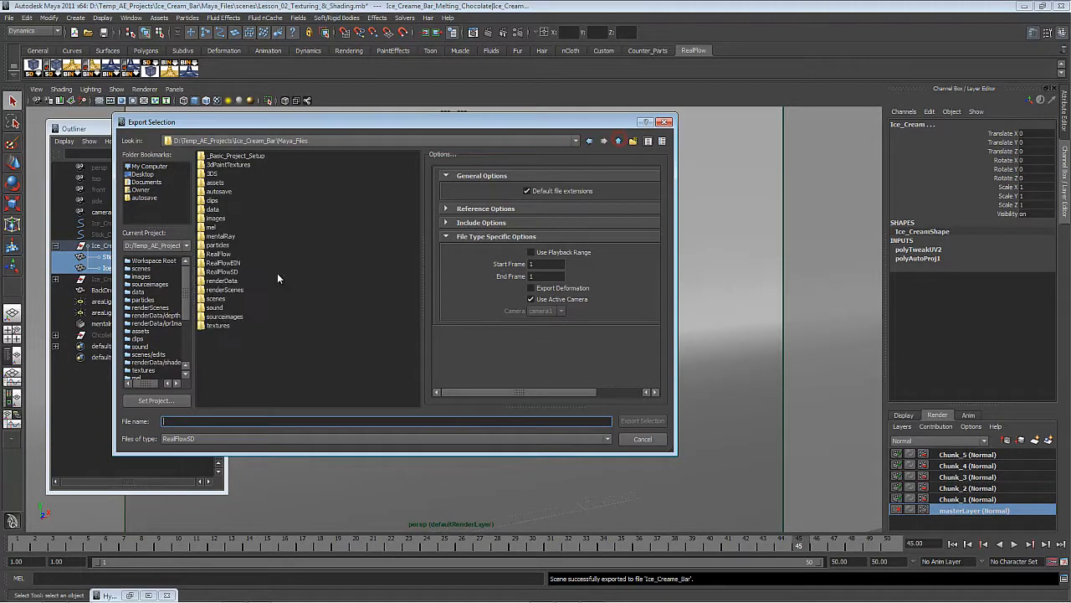
pyautogui.doubleClick(234, 279)
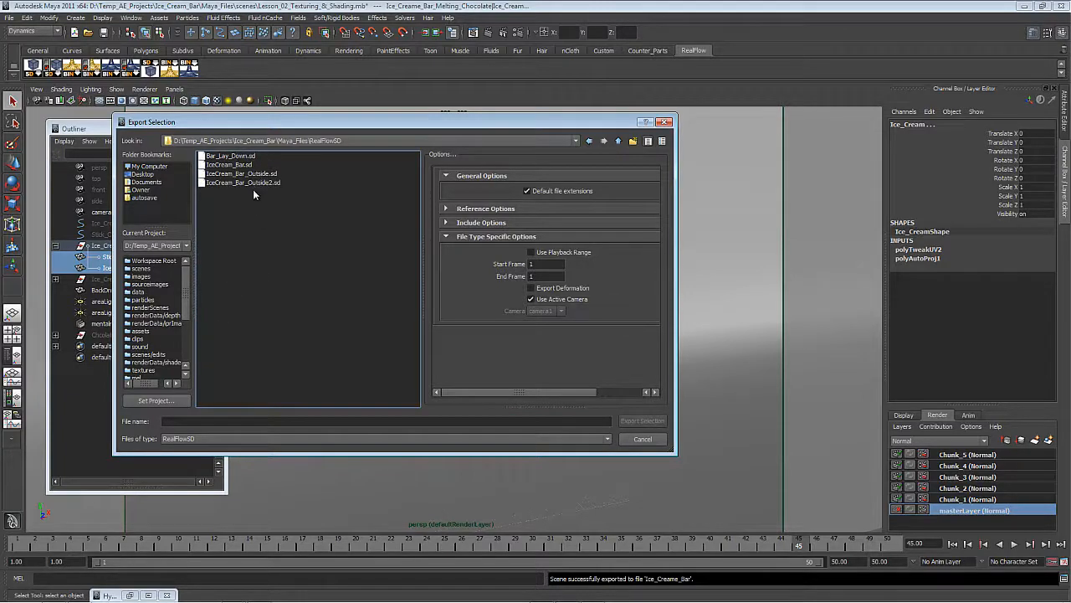
pyautogui.click(193, 423)
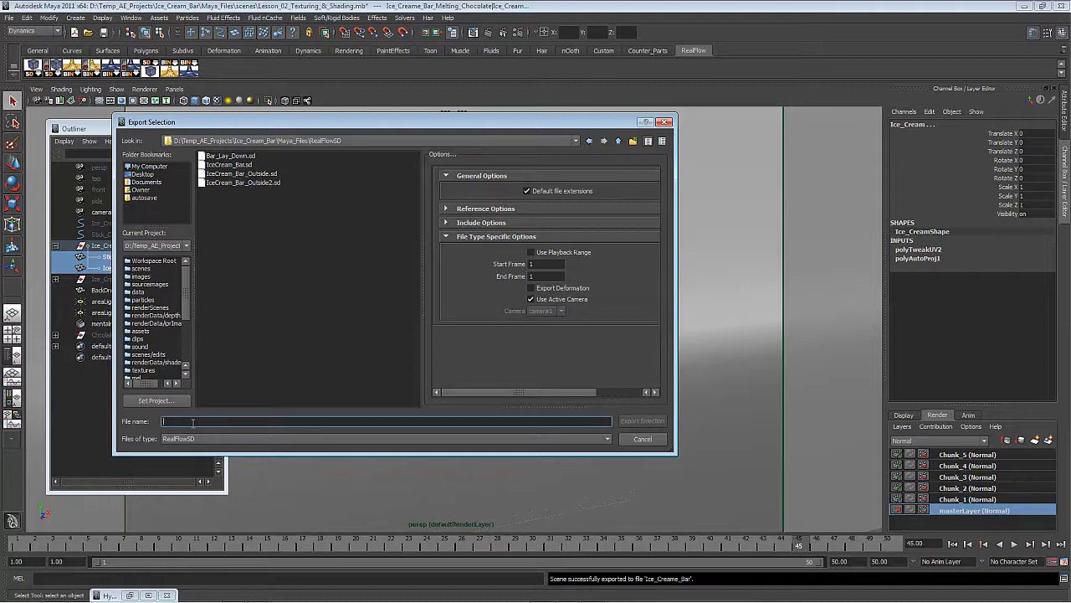
pyautogui.write('Tutorial_Ice_Cream_Bar.sd')
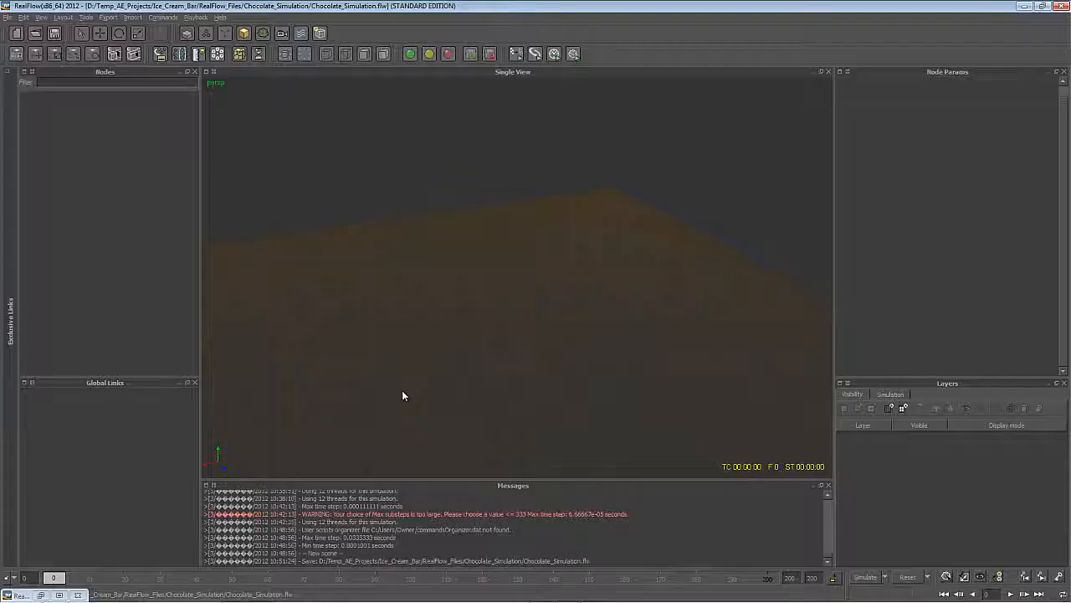
# Step: In RealFlow, import Tutorial_Ice_Cream_Bar.sd from Maya_Files/RealFlowSD and delete the imported CameraFromSD01 node
pyautogui.click(134, 18)
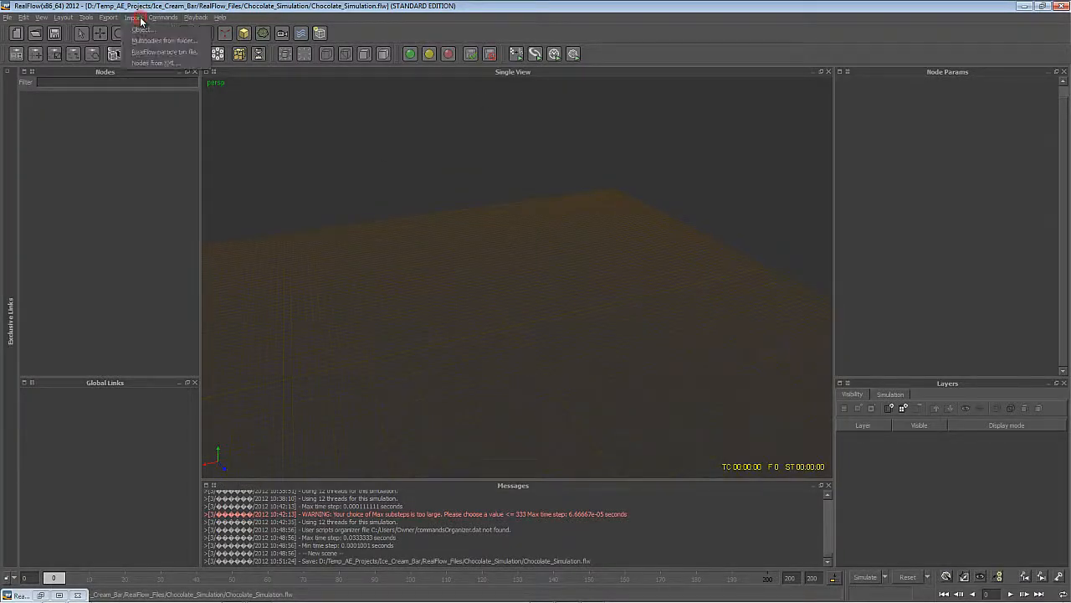
pyautogui.click(144, 30)
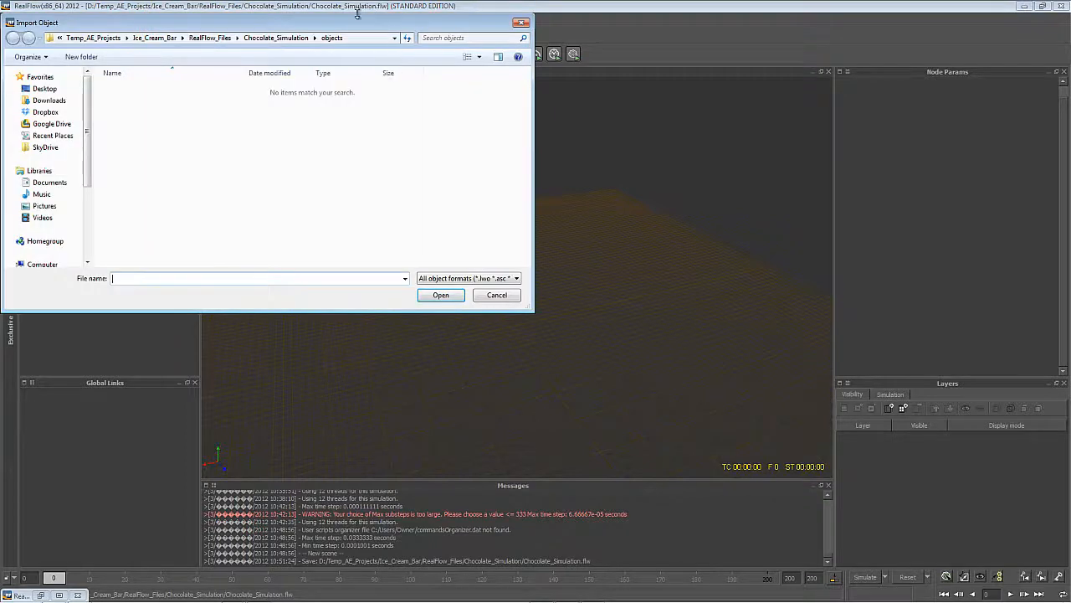
pyautogui.click(306, 43)
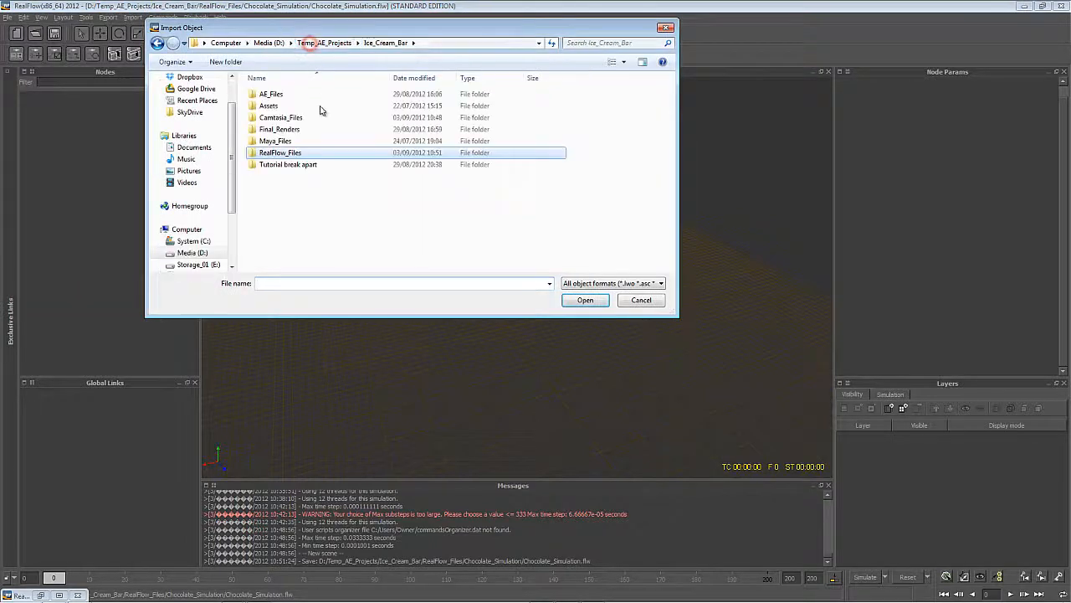
pyautogui.doubleClick(293, 141)
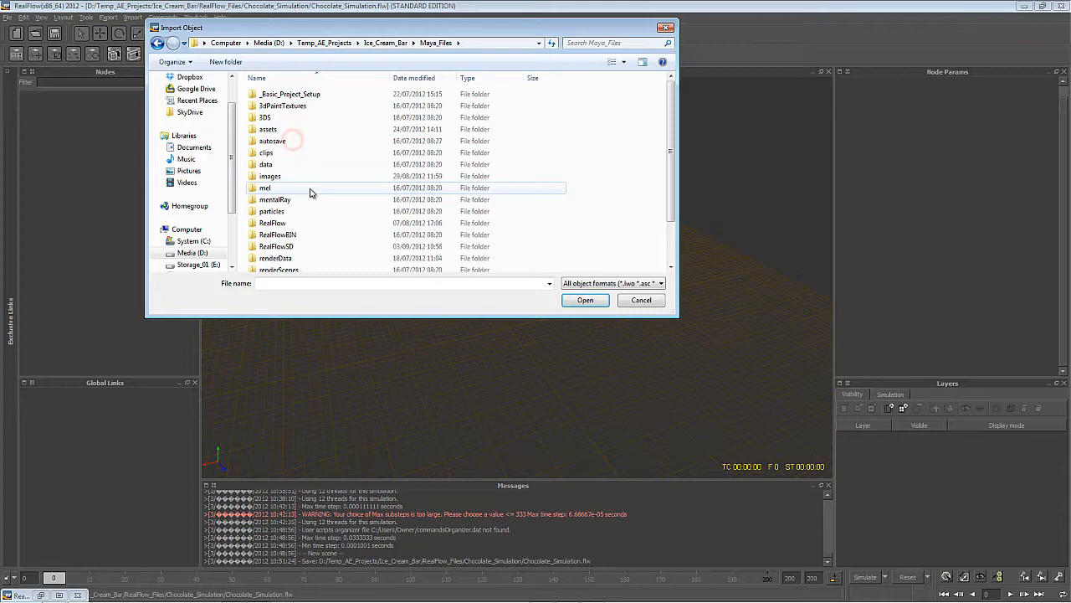
pyautogui.doubleClick(290, 247)
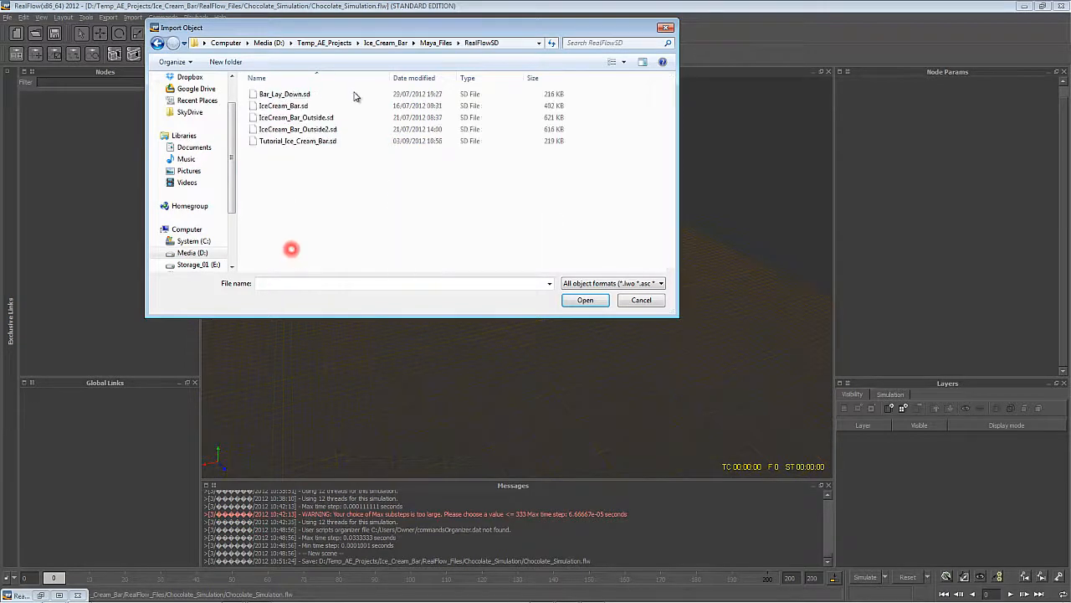
pyautogui.doubleClick(328, 142)
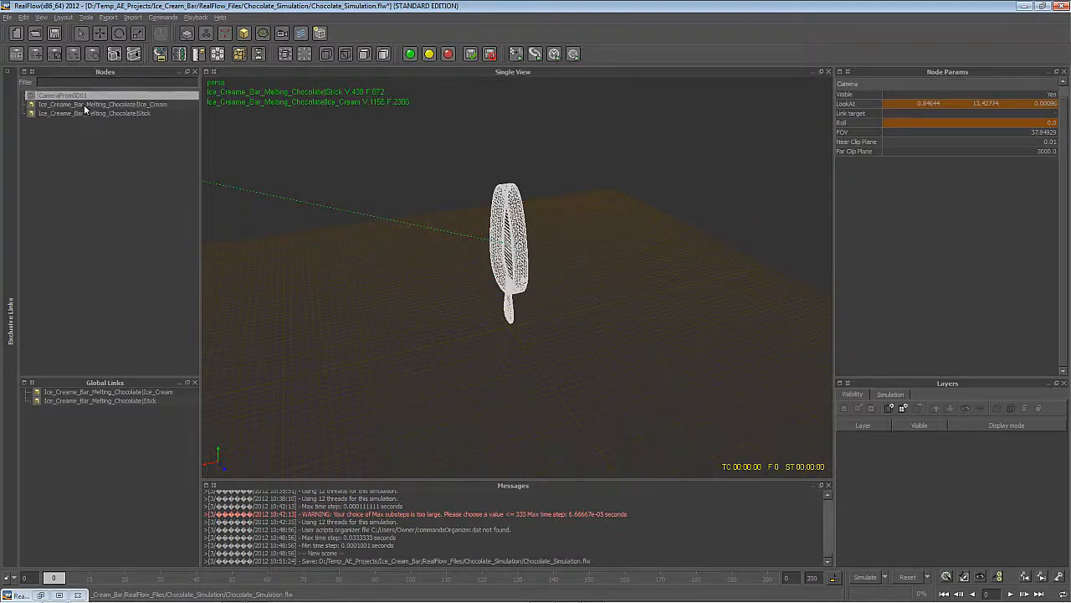
pyautogui.press('Delete')
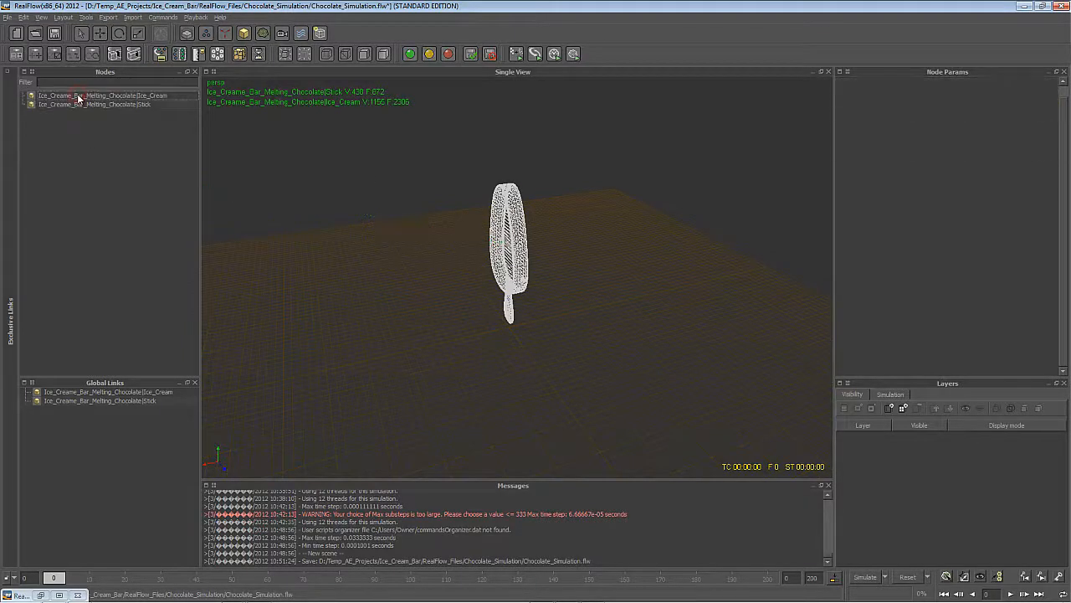
# Step: Examine the imported ice cream bar and stick from several angles, in wireframe and in shaded display
pyautogui.keyDown('alt'); pyautogui.moveTo(518, 273); pyautogui.dragTo(509, 290); pyautogui.keyUp('alt')
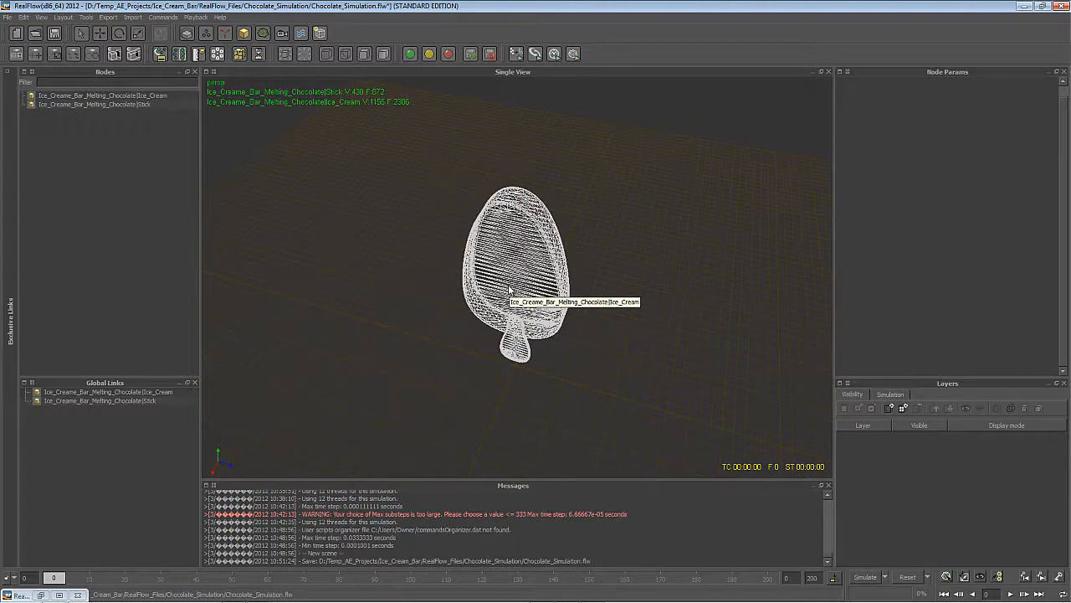
pyautogui.keyDown('alt'); pyautogui.moveTo(455, 328); pyautogui.dragTo(590, 318); pyautogui.keyUp('alt')
pyautogui.keyDown('alt'); pyautogui.moveTo(575, 266); pyautogui.dragTo(570, 365, button='middle'); pyautogui.keyUp('alt')
pyautogui.scroll(-4, 570, 366)
pyautogui.scroll(5, 544, 347)
pyautogui.keyDown('alt'); pyautogui.moveTo(539, 335); pyautogui.dragTo(483, 314); pyautogui.keyUp('alt')
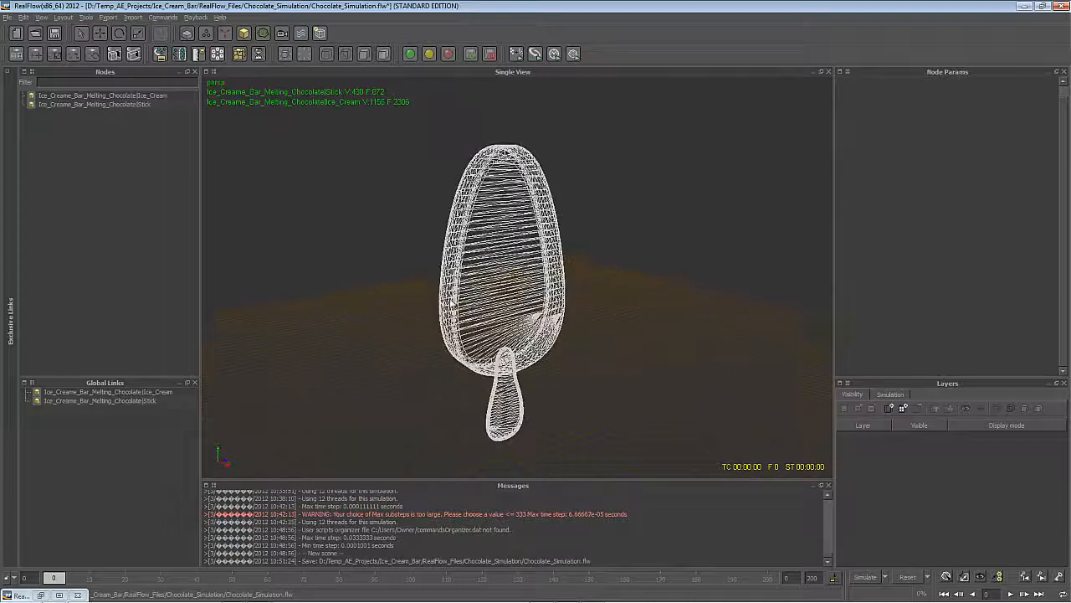
pyautogui.moveTo(407, 309)
pyautogui.keyDown('alt'); pyautogui.mouseDown(button='right')
pyautogui.moveTo(387, 304)
pyautogui.moveTo(413, 299)
pyautogui.mouseUp(button='right'); pyautogui.keyUp('alt')
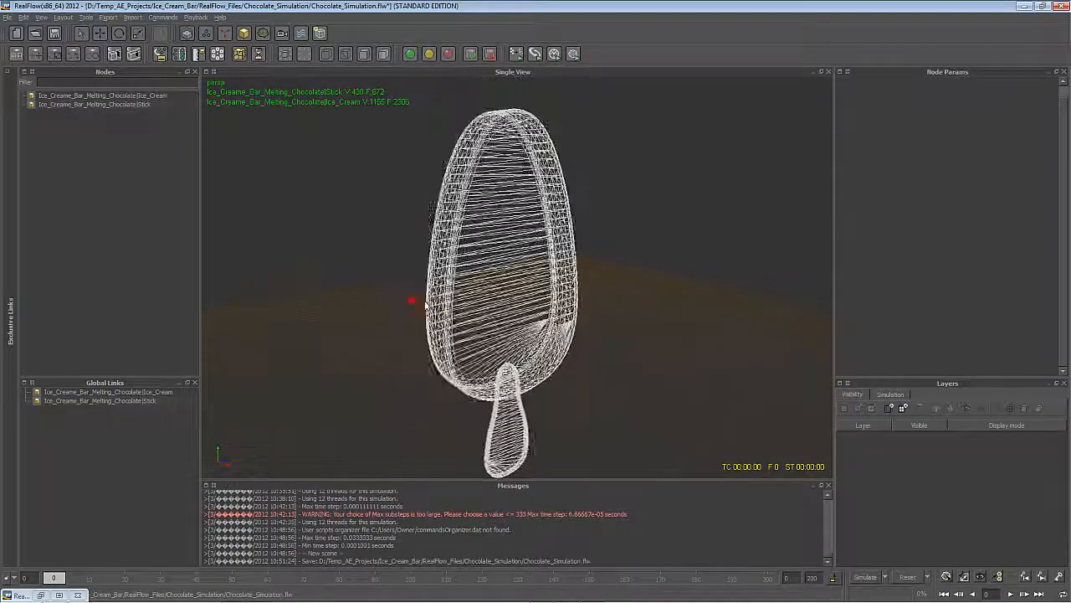
pyautogui.keyDown('alt'); pyautogui.moveTo(413, 299); pyautogui.dragTo(404, 352); pyautogui.keyUp('alt')
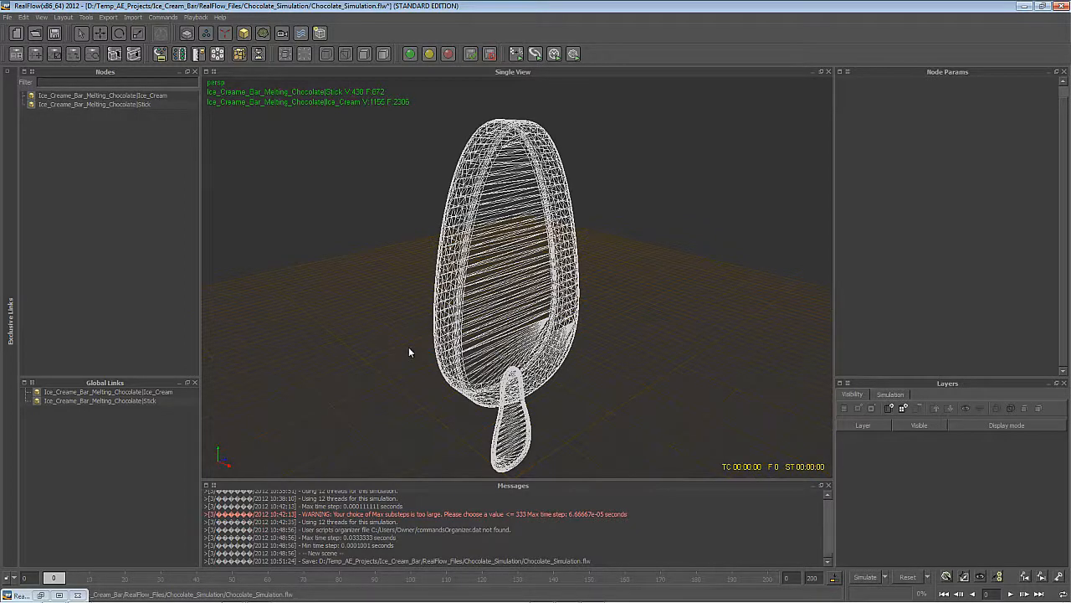
pyautogui.press('9')
pyautogui.moveTo(566, 346)
pyautogui.keyDown('alt'); pyautogui.mouseDown()
pyautogui.moveTo(392, 342)
pyautogui.moveTo(605, 295)
pyautogui.moveTo(591, 339)
pyautogui.mouseUp(); pyautogui.keyUp('alt')
pyautogui.keyDown('alt'); pyautogui.moveTo(592, 339); pyautogui.dragTo(542, 332, button='right'); pyautogui.keyUp('alt')
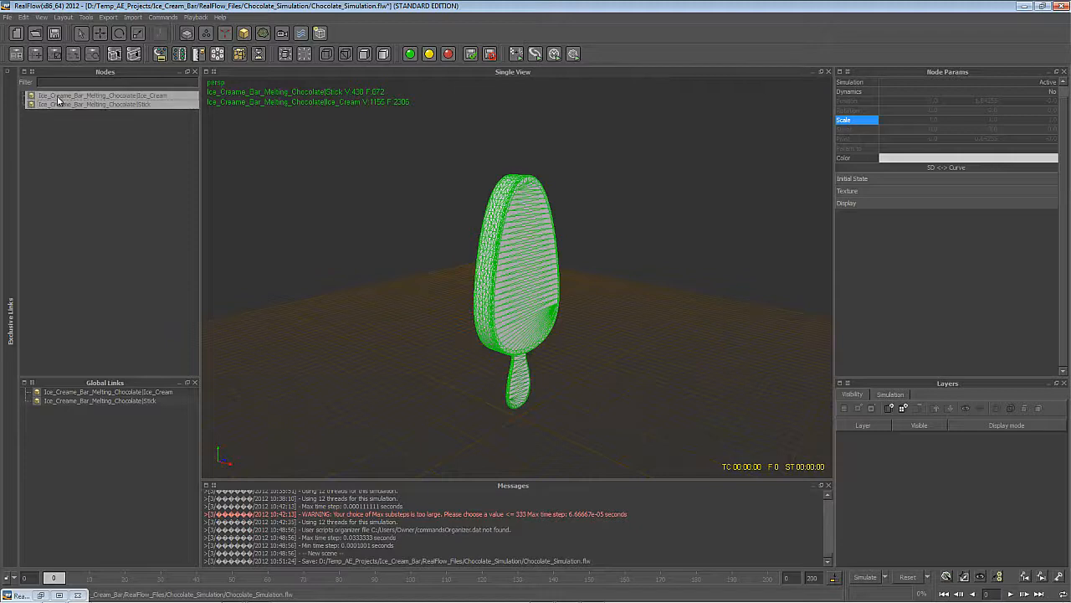
# Step: Group the Ice_Cream and Stick nodes, name the group Mesh and save the project
pyautogui.rightClick(56, 98)
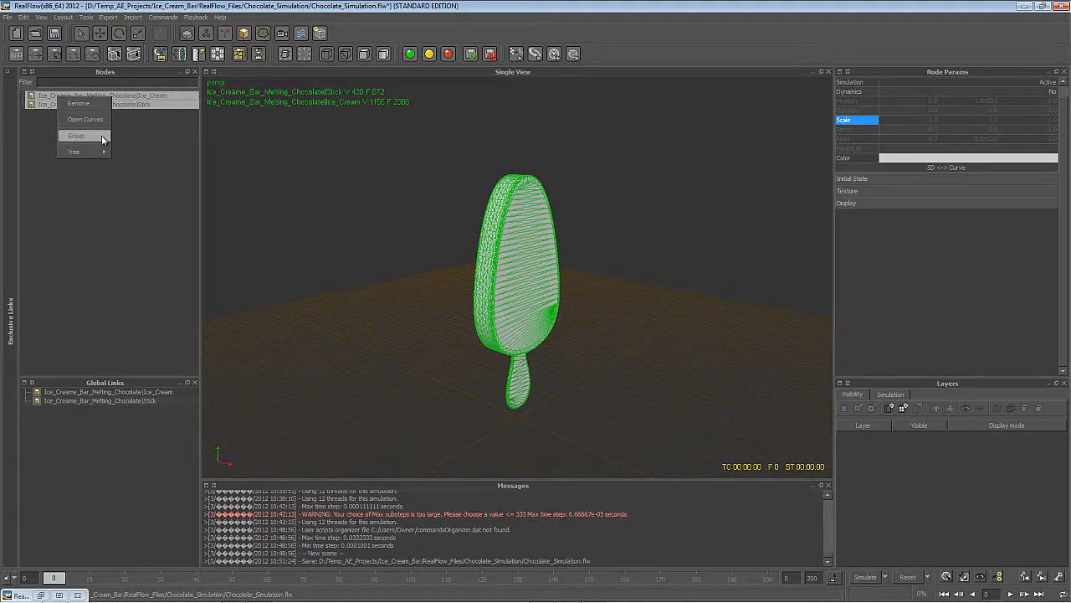
pyautogui.click(103, 135)
pyautogui.rightClick(55, 97)
pyautogui.click(58, 101)
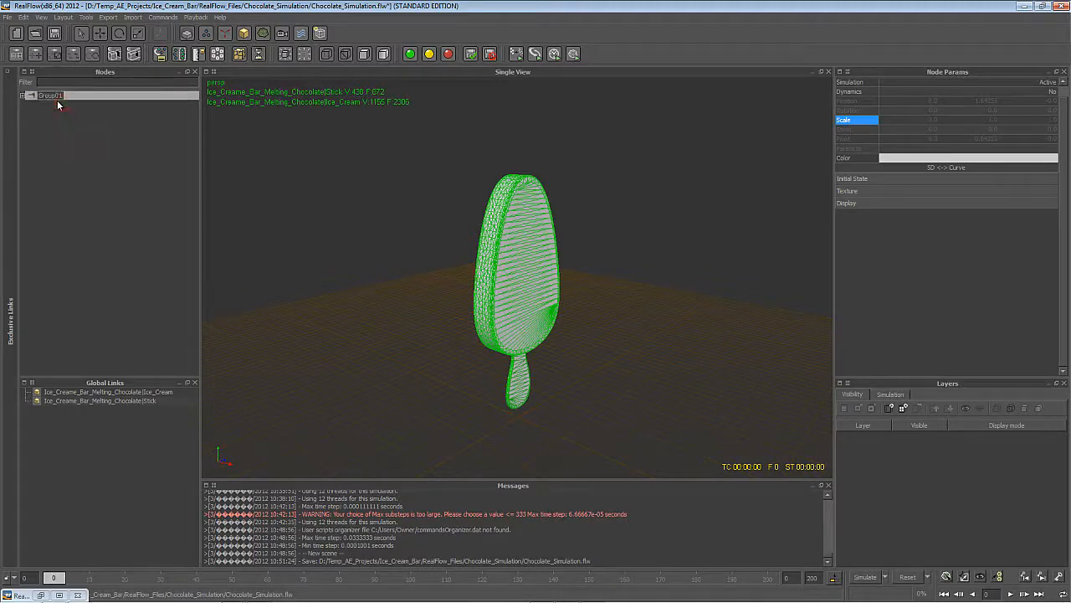
pyautogui.write('Me')
pyautogui.write('sh')
pyautogui.press('Return')
pyautogui.hotkey('ctrl', 's')
# Step: Examine the ice cream bar and stick in the front view to check their placement relative to the grid
pyautogui.scroll(5, 469, 296)
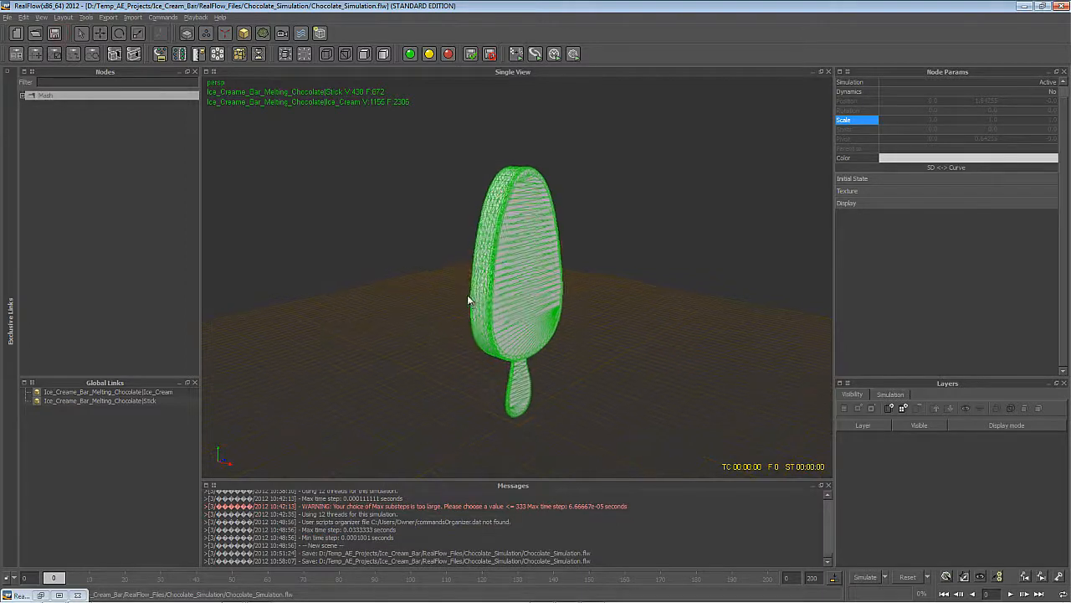
pyautogui.press('2')
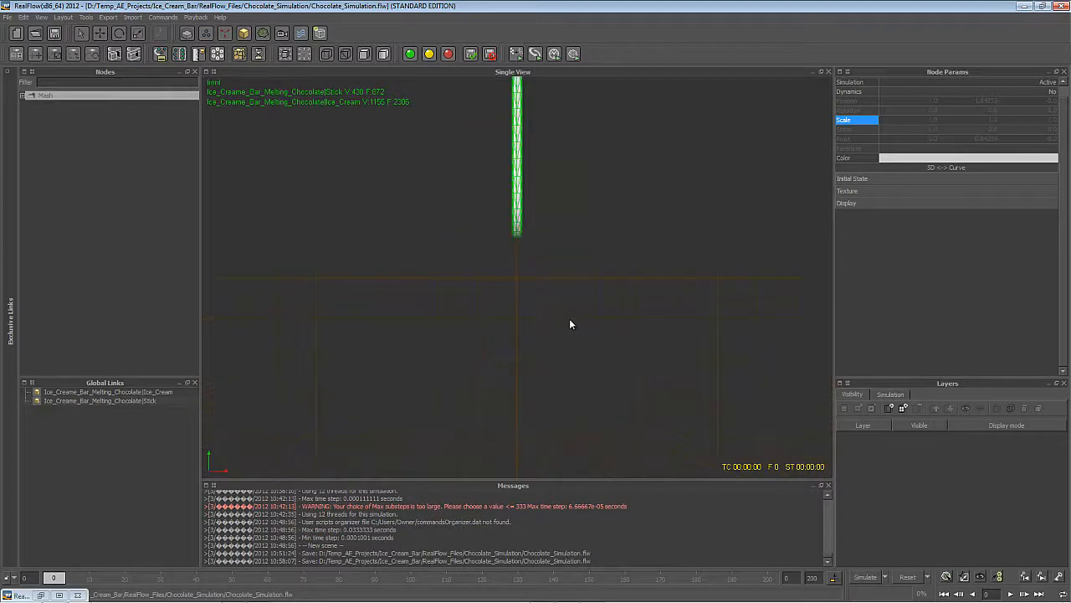
pyautogui.keyDown('alt'); pyautogui.moveTo(569, 321); pyautogui.dragTo(659, 347, button='right'); pyautogui.keyUp('alt')
pyautogui.keyDown('alt'); pyautogui.moveTo(556, 226); pyautogui.dragTo(555, 245, button='middle'); pyautogui.keyUp('alt')
pyautogui.keyDown('alt'); pyautogui.moveTo(554, 247); pyautogui.dragTo(606, 365, button='right'); pyautogui.keyUp('alt')
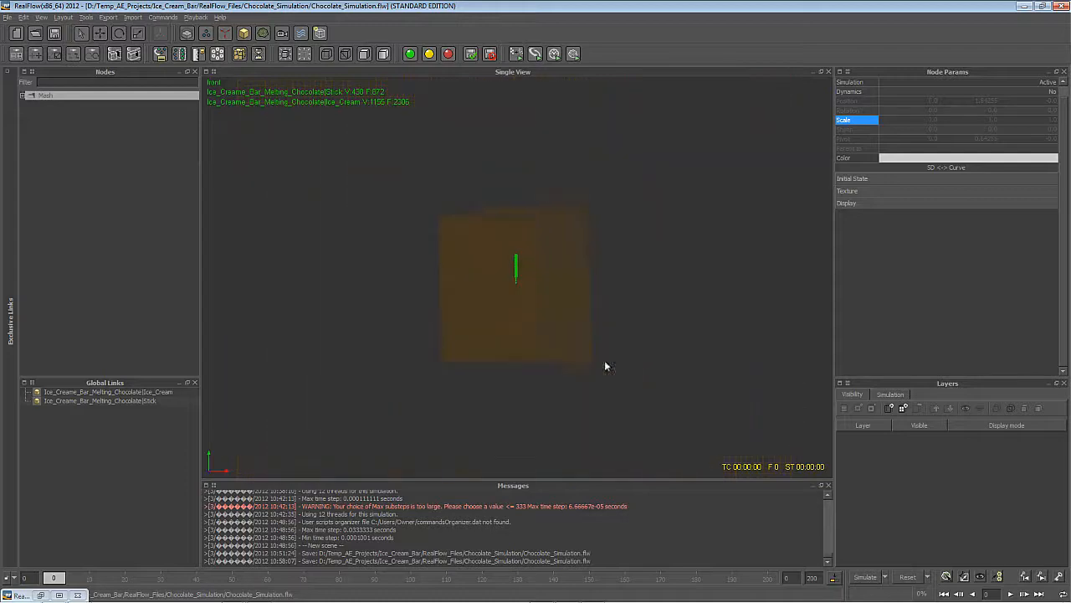
pyautogui.keyDown('alt'); pyautogui.moveTo(494, 272); pyautogui.dragTo(520, 232, button='right'); pyautogui.keyUp('alt')
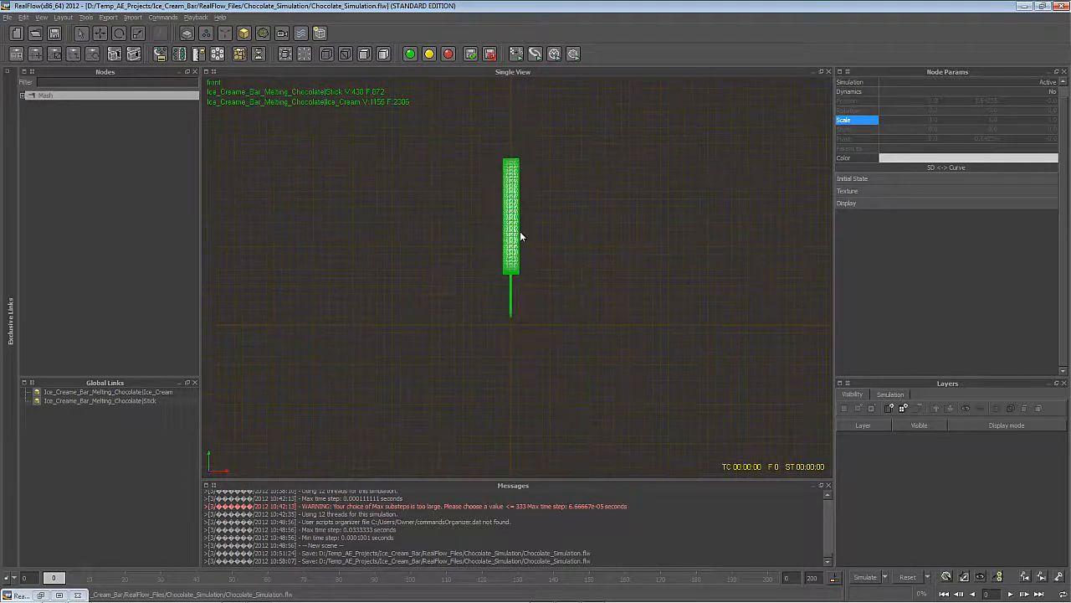
pyautogui.keyDown('alt'); pyautogui.moveTo(520, 232); pyautogui.dragTo(517, 252, button='middle'); pyautogui.keyUp('alt')
pyautogui.keyDown('alt'); pyautogui.moveTo(518, 252); pyautogui.dragTo(537, 239, button='right'); pyautogui.keyUp('alt')
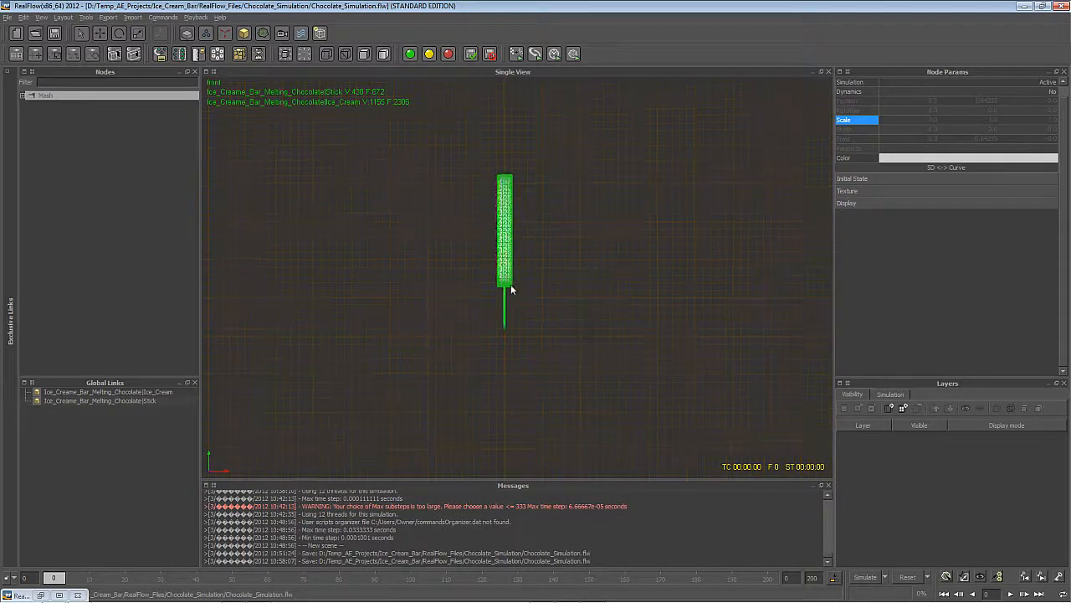
pyautogui.scroll(3, 510, 287)
# Step: Undo the last position change, toggle SD <-> Curve for the Mesh group and try to move the bar in the front view
pyautogui.click(96, 96)
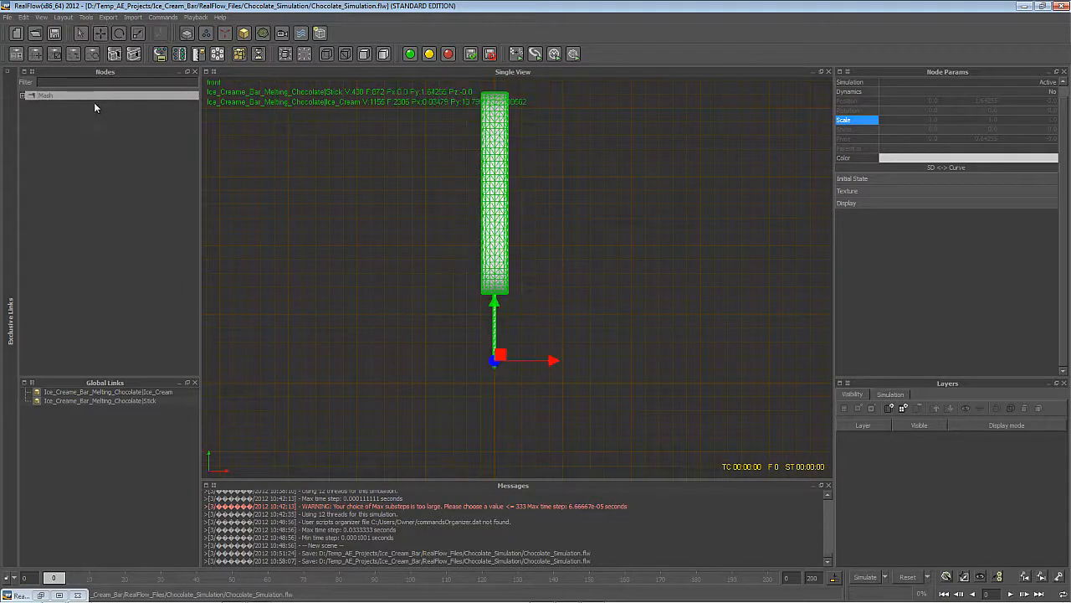
pyautogui.hotkey('ctrl', 'z')
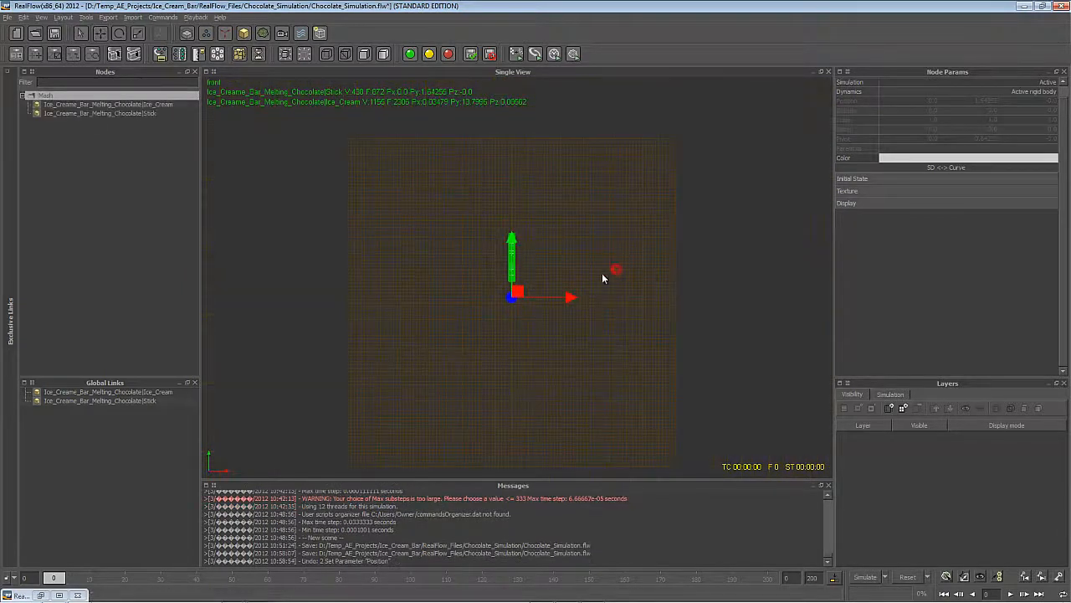
pyautogui.scroll(6, 535, 244)
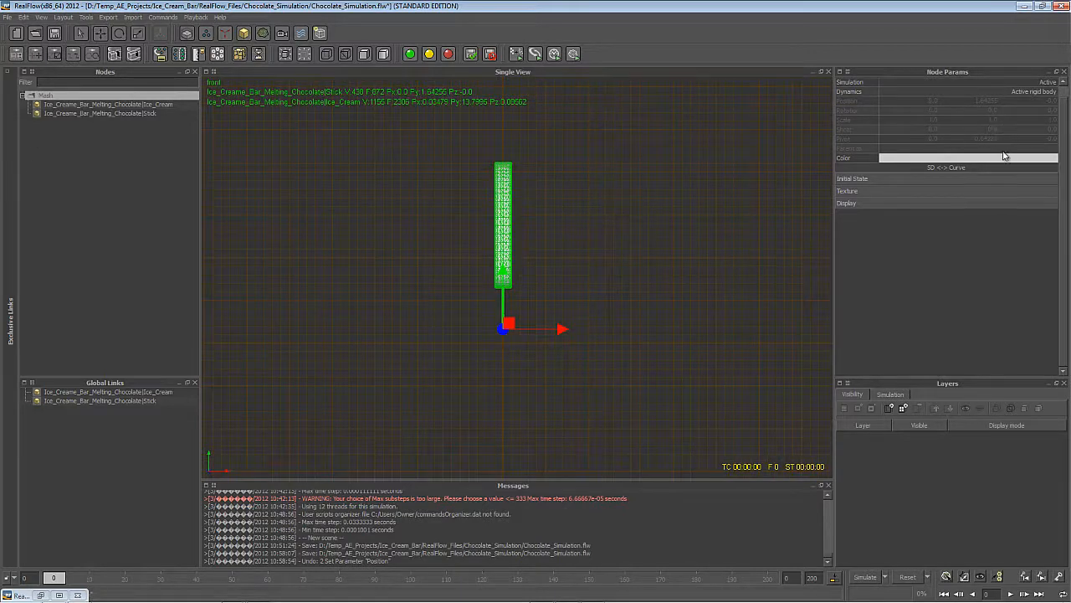
pyautogui.click(948, 167)
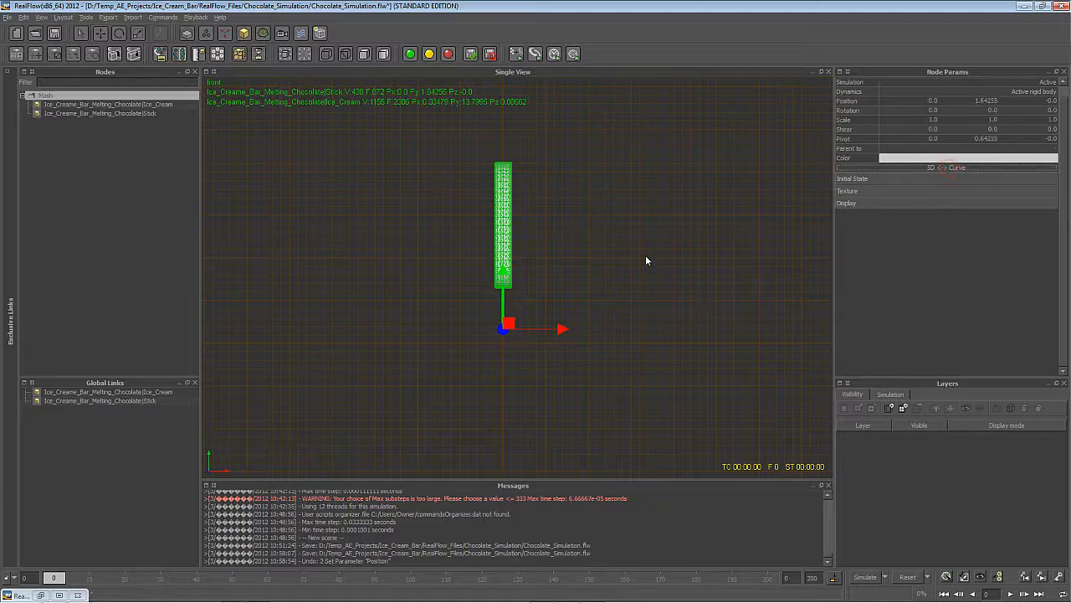
pyautogui.scroll(2, 601, 254)
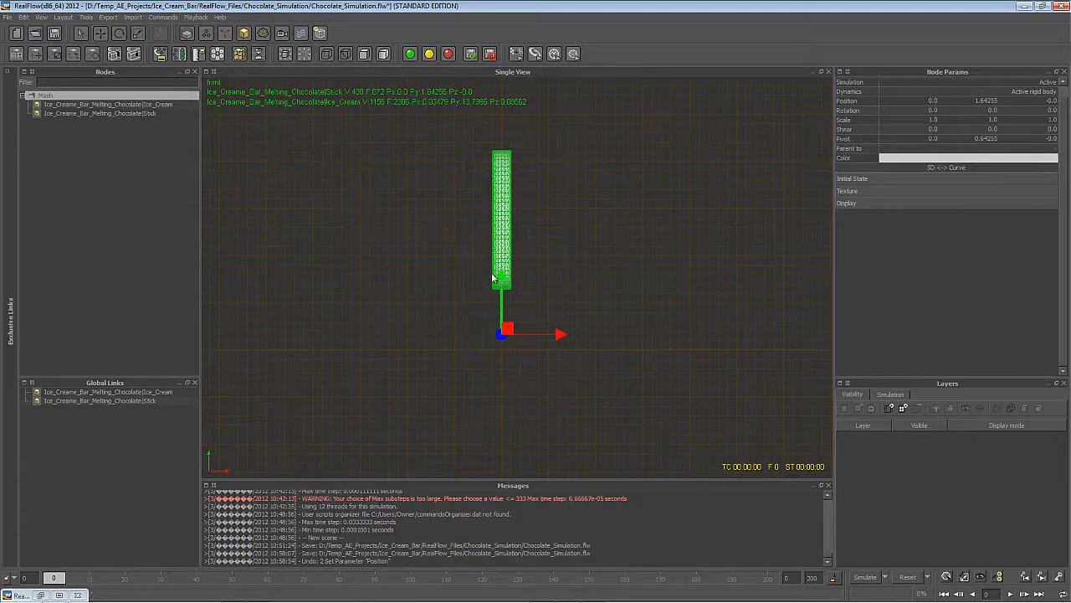
pyautogui.moveTo(500, 278); pyautogui.dragTo(501, 285)
pyautogui.scroll(3, 683, 280)
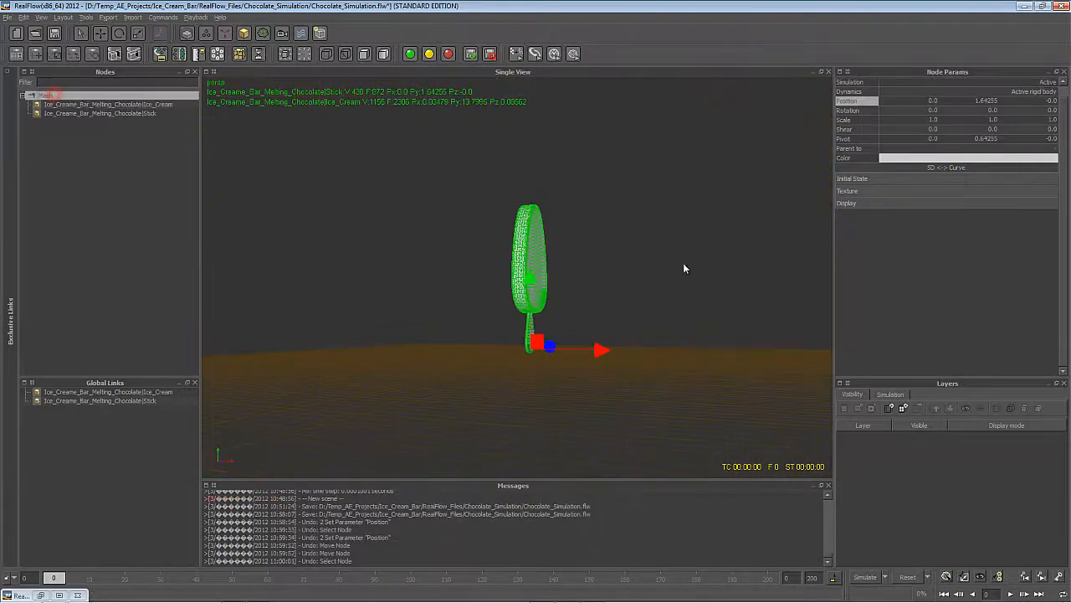
# Step: Examine the ice cream bar and its base above the ground grid from several angles in the perspective view
pyautogui.keyDown('alt'); pyautogui.moveTo(683, 263); pyautogui.dragTo(600, 298); pyautogui.keyUp('alt')
pyautogui.keyDown('alt'); pyautogui.moveTo(600, 299); pyautogui.dragTo(622, 341, button='right'); pyautogui.keyUp('alt')
pyautogui.keyDown('alt'); pyautogui.moveTo(540, 307); pyautogui.dragTo(507, 343); pyautogui.keyUp('alt')
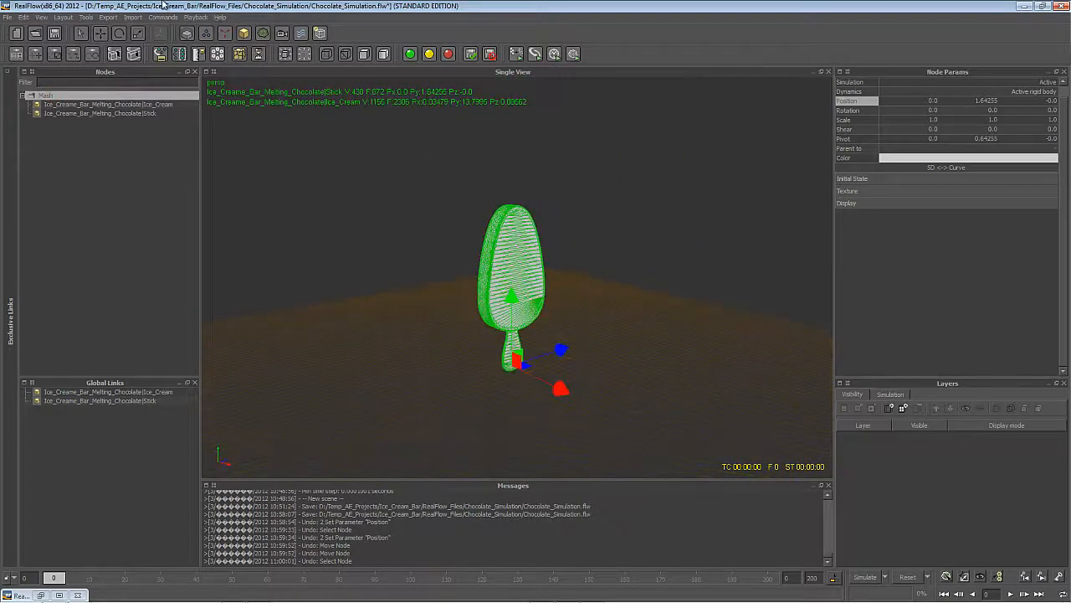
pyautogui.keyDown('alt'); pyautogui.moveTo(505, 314); pyautogui.dragTo(451, 336, button='right'); pyautogui.keyUp('alt')
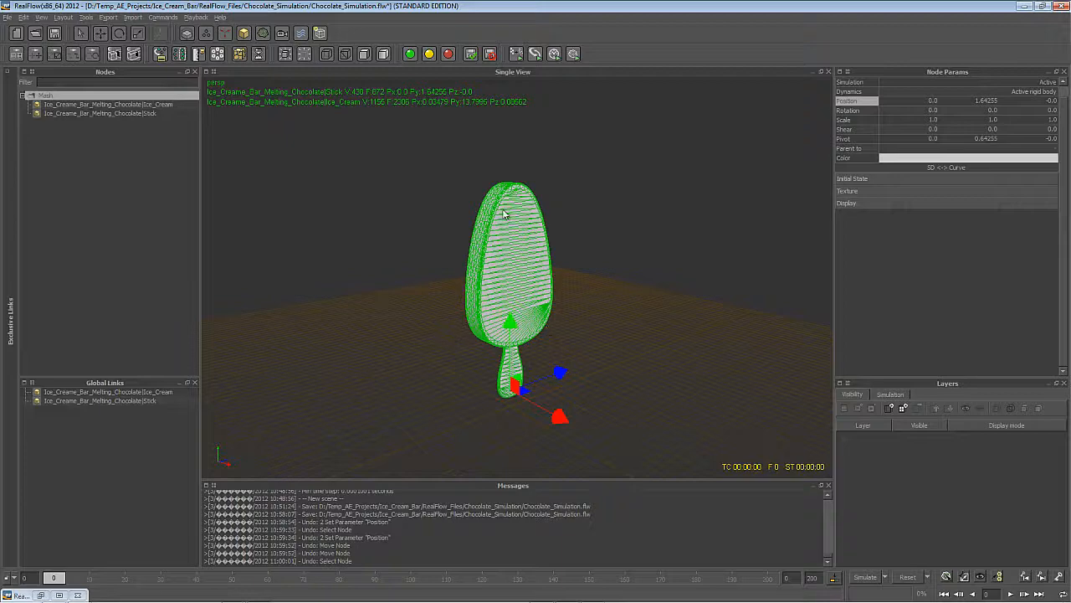
pyautogui.keyDown('alt'); pyautogui.moveTo(505, 213); pyautogui.dragTo(510, 241, button='middle'); pyautogui.keyUp('alt')
pyautogui.keyDown('alt'); pyautogui.moveTo(510, 241); pyautogui.dragTo(492, 283, button='right'); pyautogui.keyUp('alt')
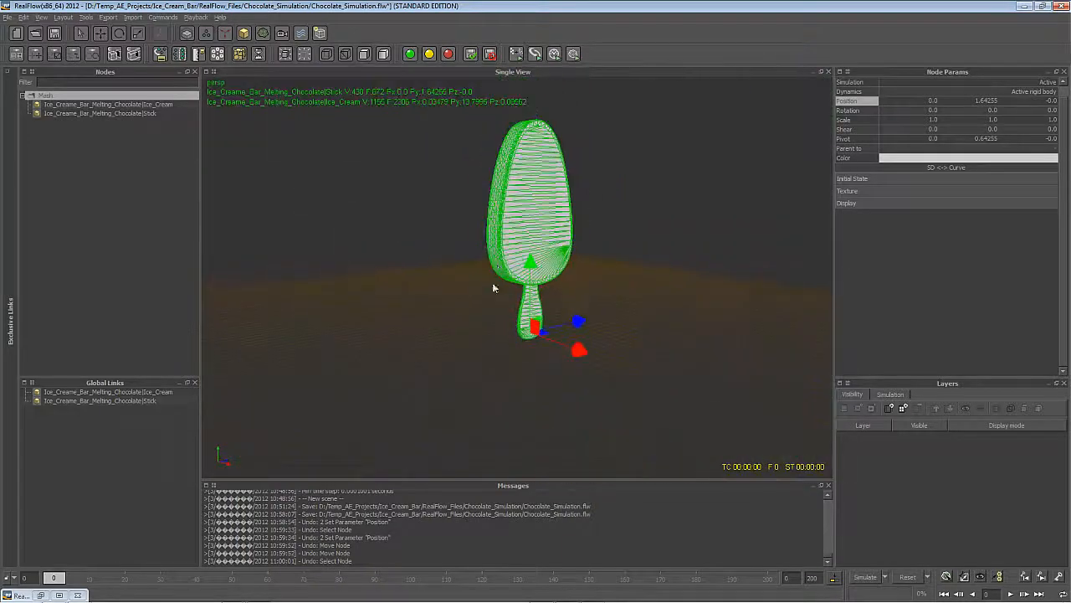
pyautogui.keyDown('alt'); pyautogui.moveTo(492, 282); pyautogui.dragTo(496, 357, button='middle'); pyautogui.keyUp('alt')
pyautogui.keyDown('alt'); pyautogui.moveTo(542, 379); pyautogui.dragTo(586, 354); pyautogui.keyUp('alt')
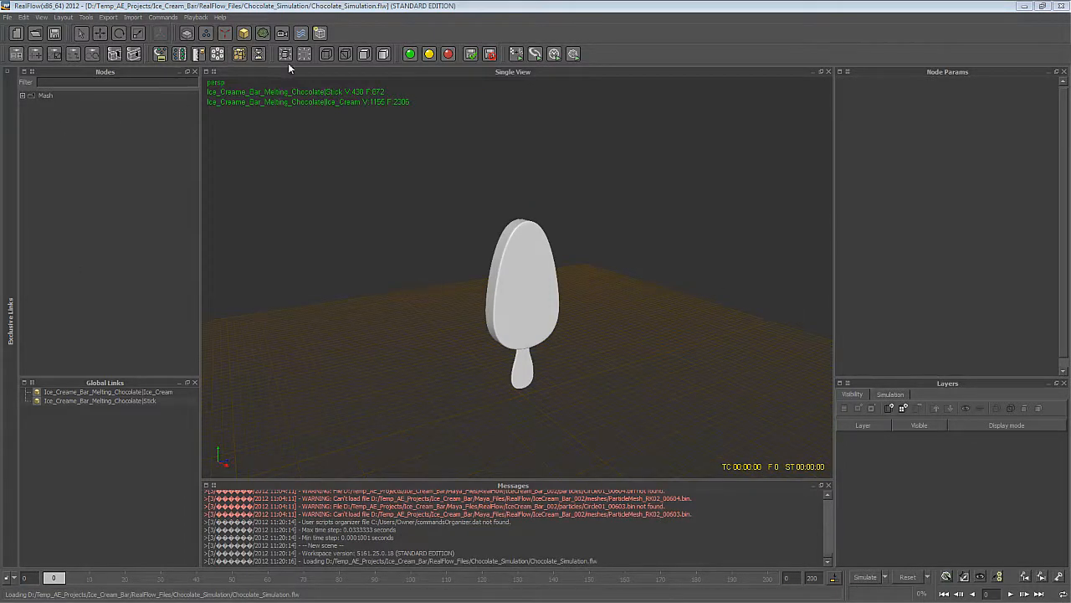
# Step: Add a plane object beneath the ice cream bar and set its scale to 2.0 on all three axes
pyautogui.click(243, 33)
pyautogui.click(271, 164)
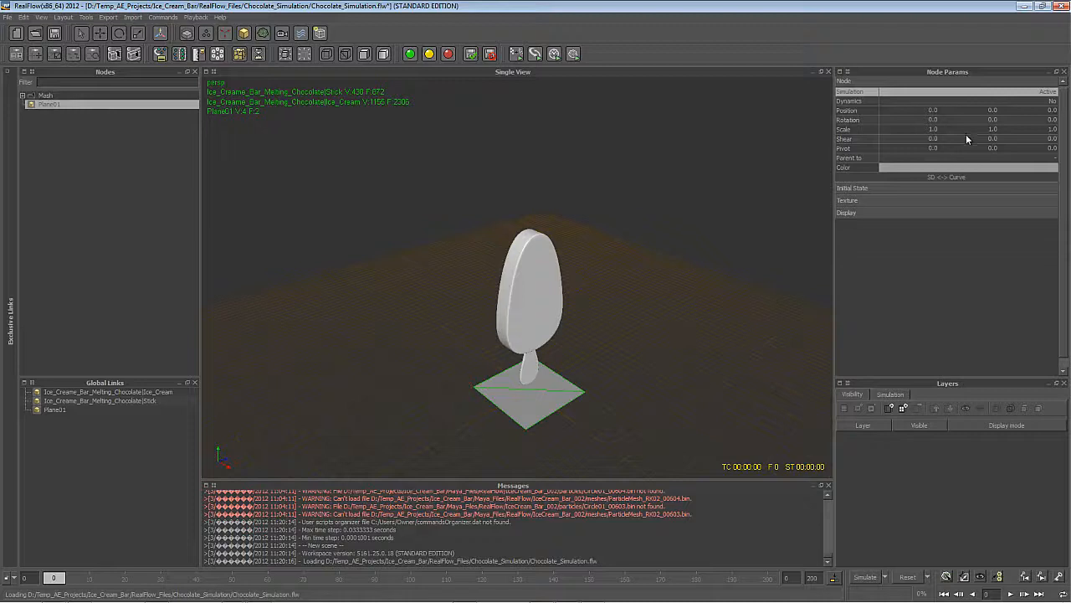
pyautogui.doubleClick(944, 132)
pyautogui.write('2')
pyautogui.press('Tab')
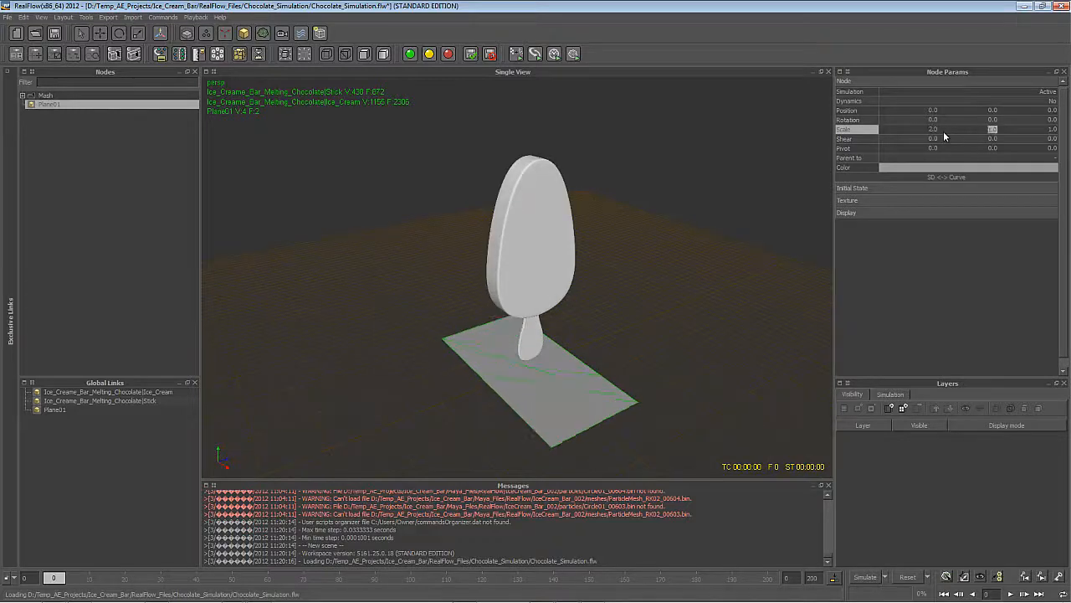
pyautogui.write('2')
pyautogui.press('Tab')
pyautogui.write('2')
pyautogui.press('Return')
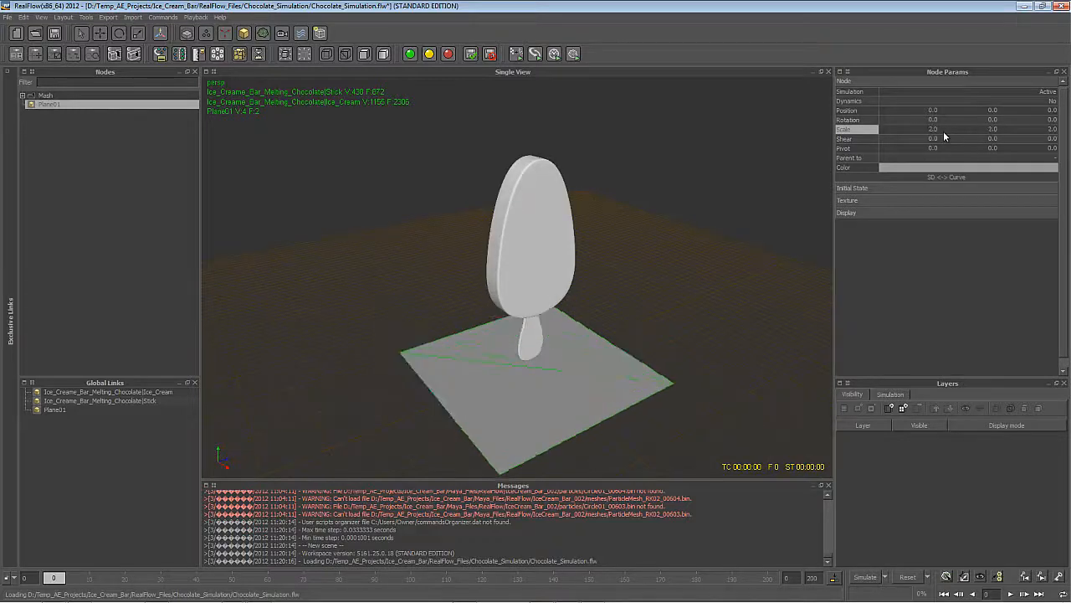
pyautogui.keyDown('alt'); pyautogui.moveTo(463, 280); pyautogui.dragTo(696, 285); pyautogui.keyUp('alt')
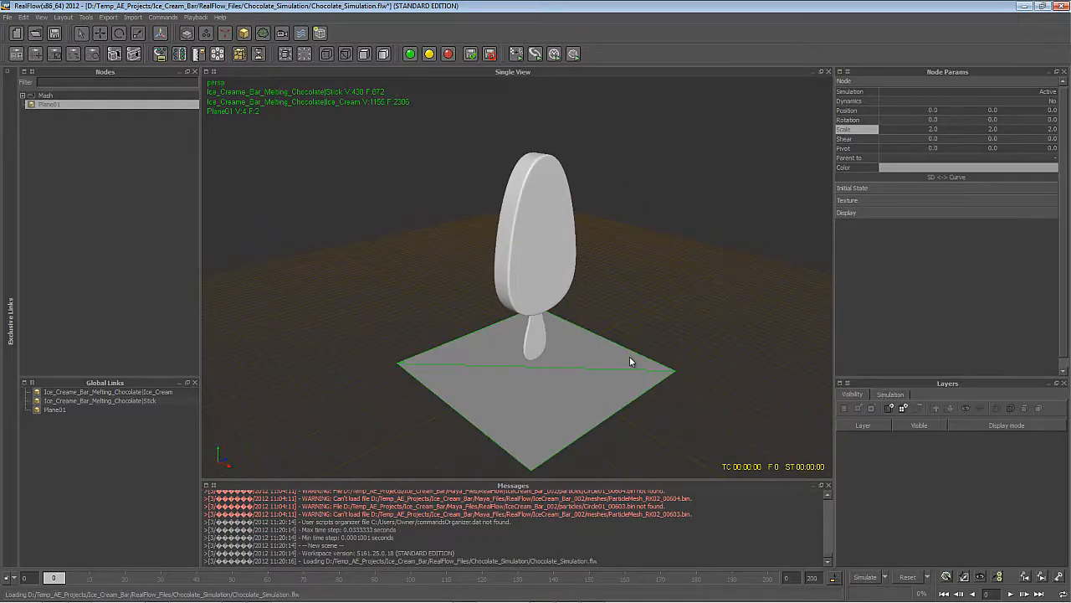
# Step: Raise the plane in the front view to a height of about 0.96, just under the stick's lower end
pyautogui.press('1')
pyautogui.keyDown('alt'); pyautogui.moveTo(634, 356); pyautogui.dragTo(567, 377, button='right'); pyautogui.keyUp('alt')
pyautogui.press('2')
pyautogui.press('w')
pyautogui.moveTo(503, 284); pyautogui.dragTo(503, 279)
pyautogui.press('1')
pyautogui.press('2')
pyautogui.keyDown('alt'); pyautogui.moveTo(569, 370); pyautogui.dragTo(408, 243, button='right'); pyautogui.keyUp('alt')
pyautogui.keyDown('alt'); pyautogui.moveTo(599, 330); pyautogui.dragTo(660, 264, button='middle'); pyautogui.keyUp('alt')
pyautogui.keyDown('alt'); pyautogui.moveTo(660, 264); pyautogui.dragTo(686, 283, button='right'); pyautogui.keyUp('alt')
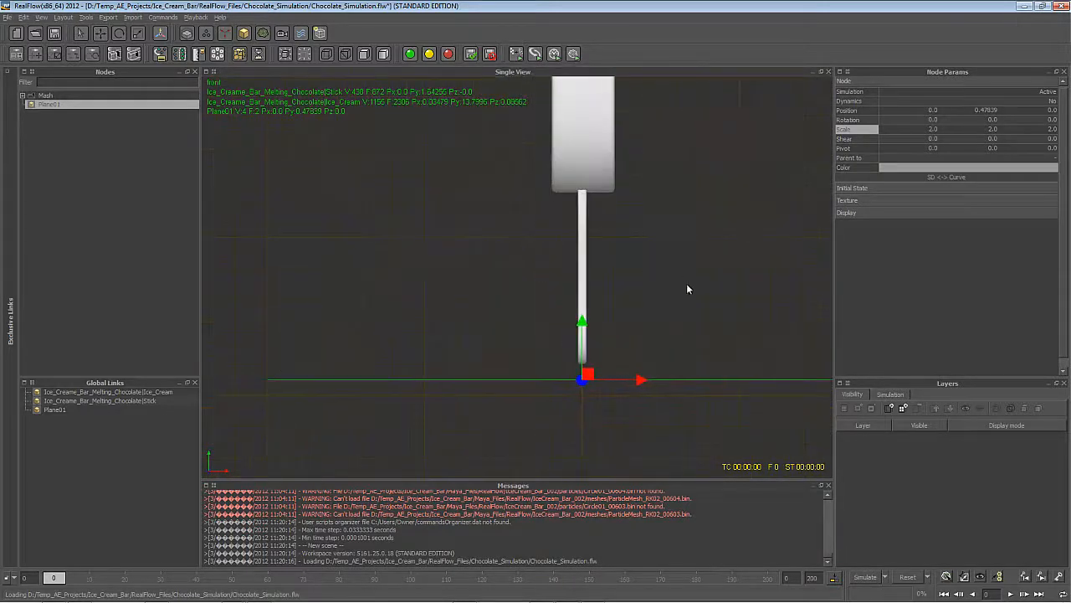
pyautogui.moveTo(583, 321); pyautogui.dragTo(583, 306)
pyautogui.press('4')
# Step: Add a k Volume daemon and fit it to the scene
pyautogui.click(223, 35)
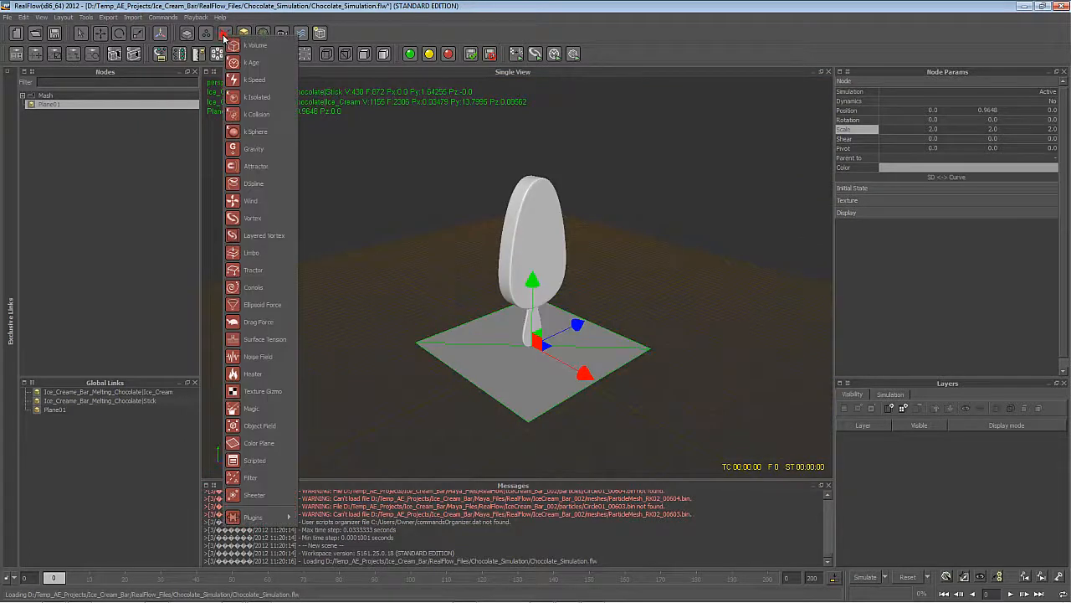
pyautogui.click(232, 42)
pyautogui.click(960, 203)
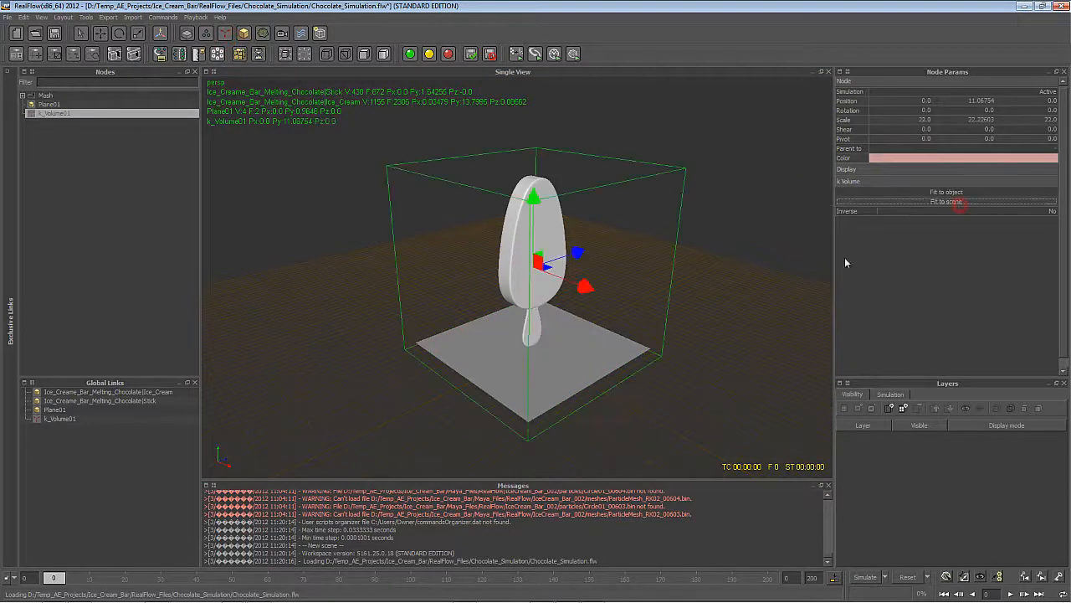
# Step: Stretch the k Volume box vertically to a Y scale of about 32.6 and raise it to a Y position of about 17.04
pyautogui.keyDown('alt'); pyautogui.moveTo(575, 358); pyautogui.dragTo(672, 320); pyautogui.keyUp('alt')
pyautogui.press('3')
pyautogui.keyDown('alt'); pyautogui.moveTo(490, 268); pyautogui.dragTo(515, 311, button='right'); pyautogui.keyUp('alt')
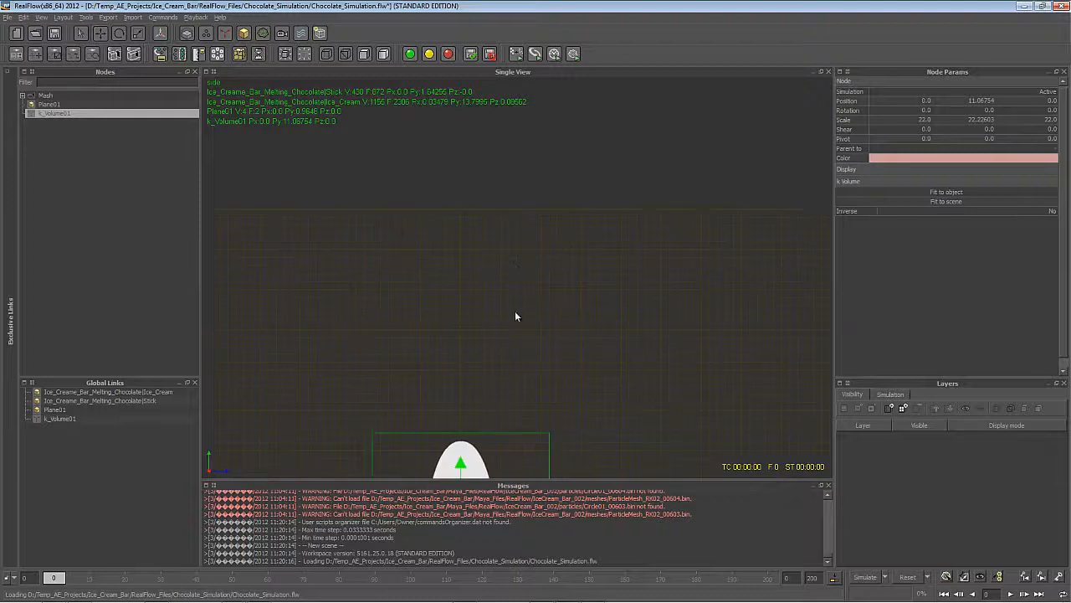
pyautogui.keyDown('alt'); pyautogui.moveTo(524, 251); pyautogui.dragTo(575, 25, button='middle'); pyautogui.keyUp('alt')
pyautogui.keyDown('alt'); pyautogui.moveTo(553, 226); pyautogui.dragTo(575, 263, button='middle'); pyautogui.keyUp('alt')
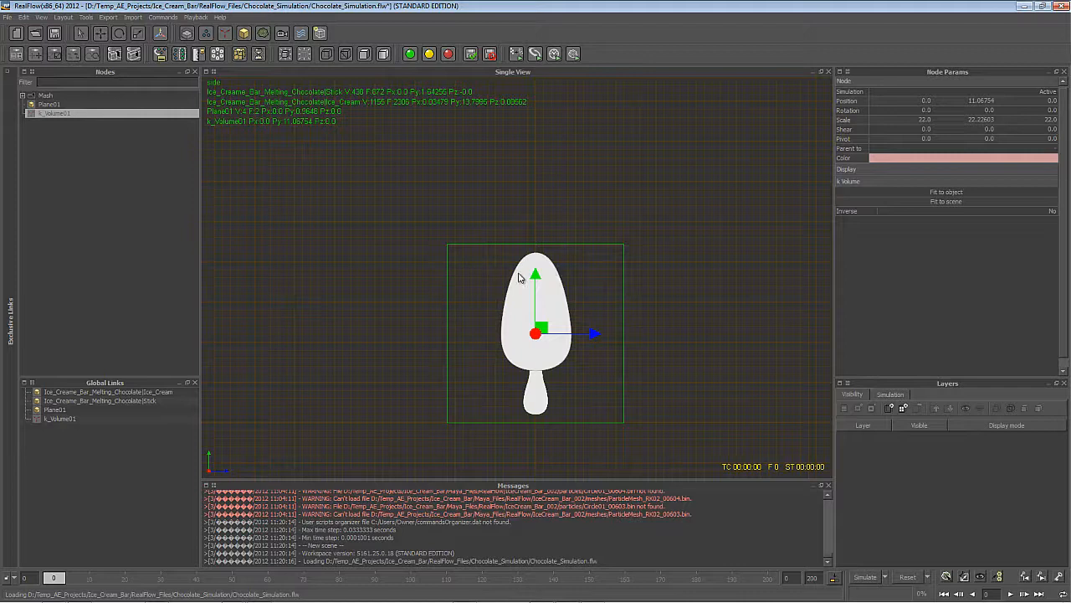
pyautogui.press('e')
pyautogui.press('r')
pyautogui.moveTo(538, 274); pyautogui.dragTo(551, 207)
pyautogui.press('w')
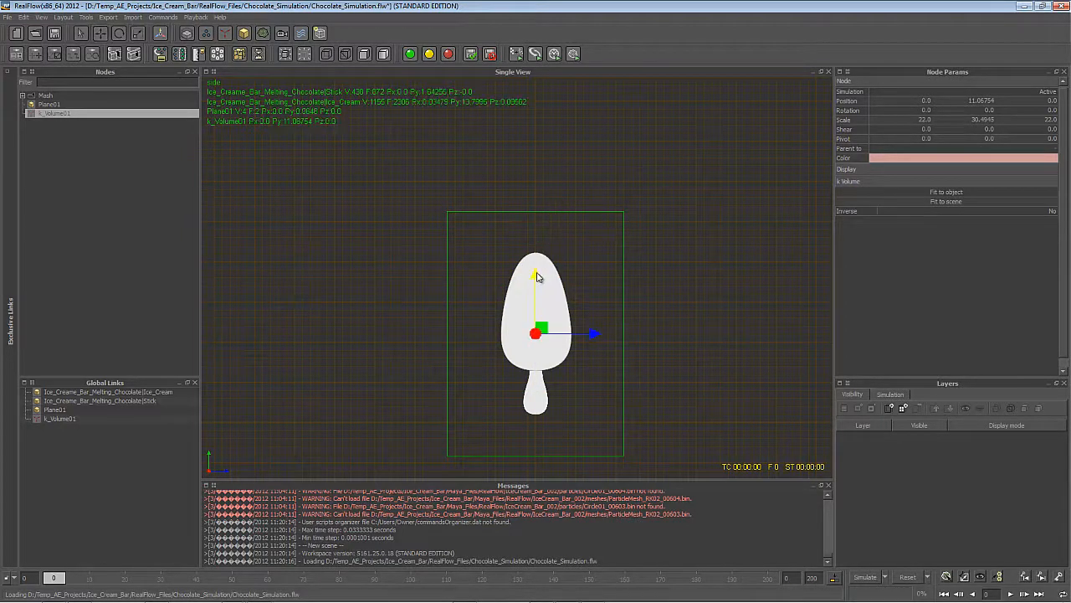
pyautogui.moveTo(538, 276); pyautogui.dragTo(546, 238)
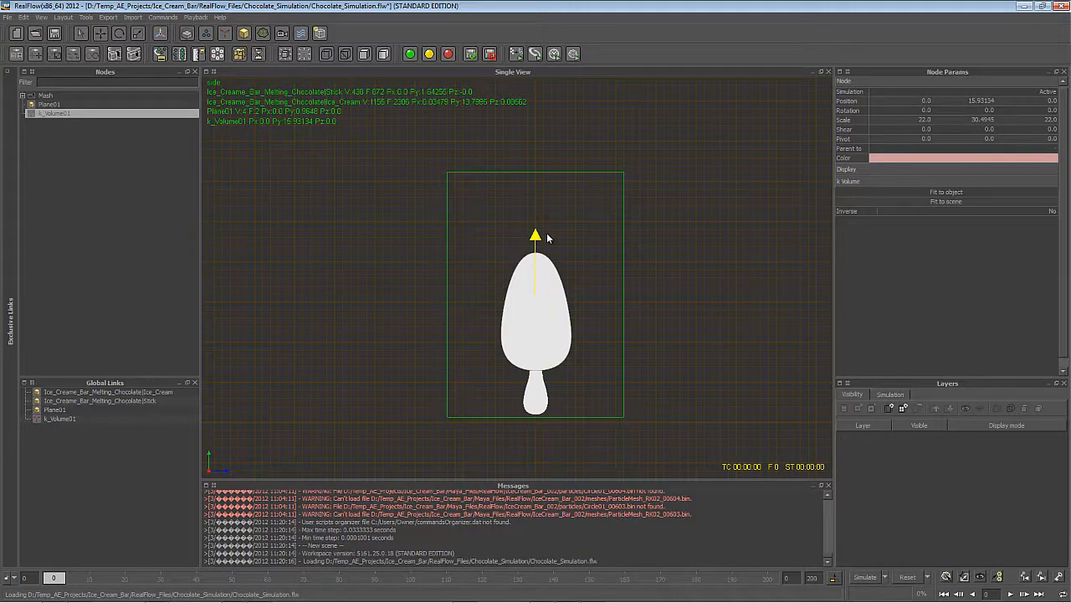
pyautogui.moveTo(548, 239); pyautogui.dragTo(548, 238)
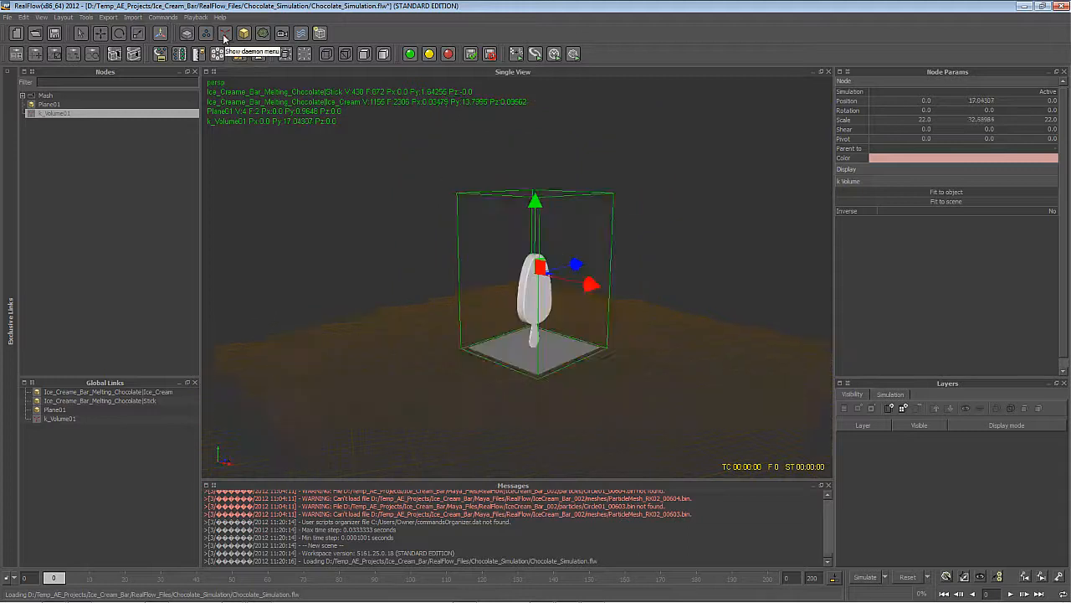
# Step: Add a Drag Force daemon to the scene
pyautogui.click(225, 33)
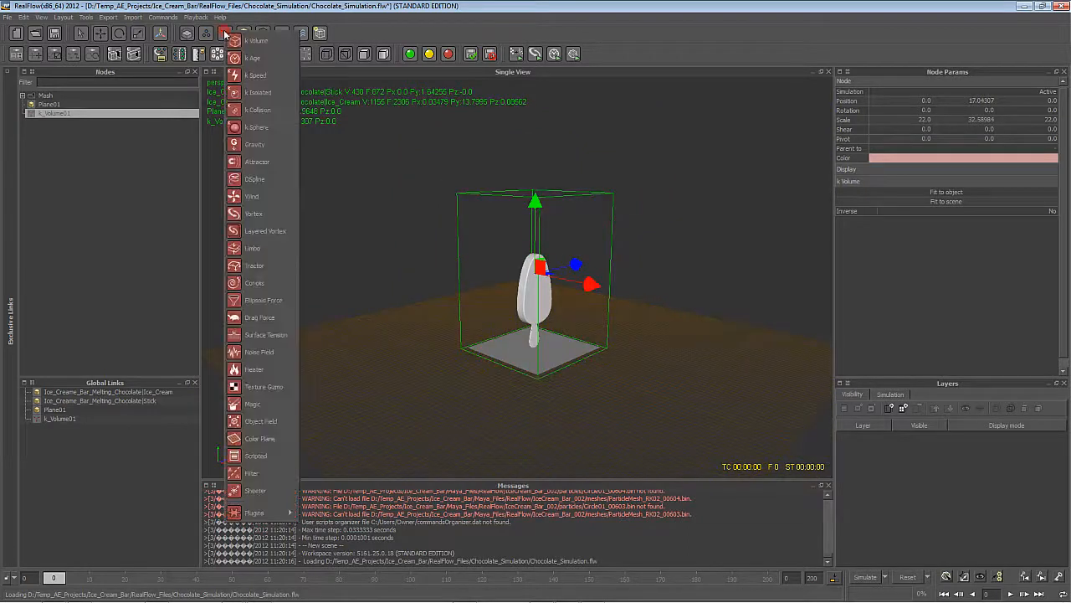
pyautogui.click(285, 319)
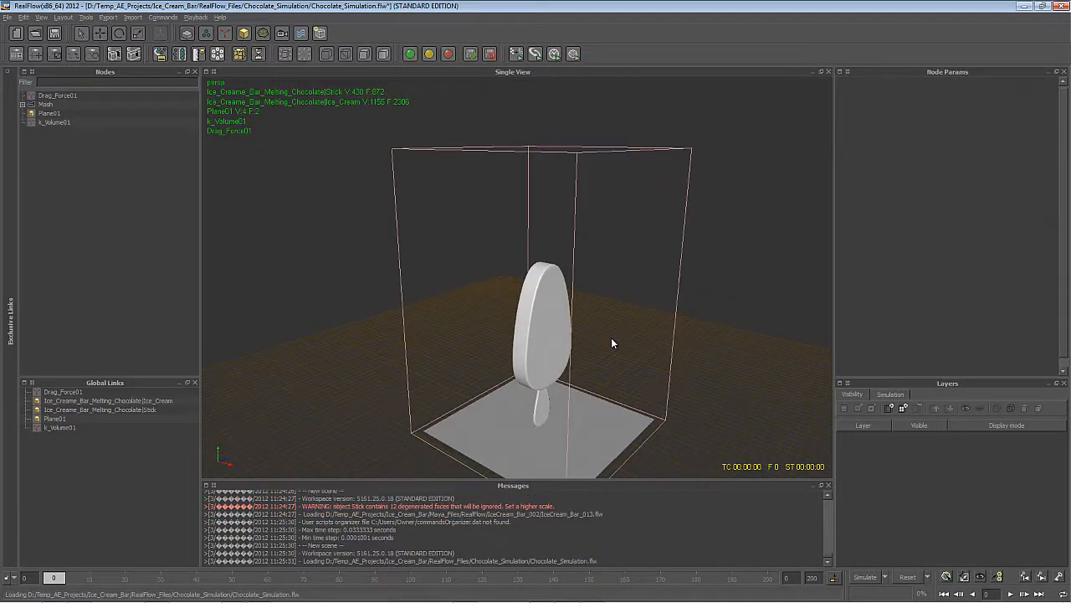
pyautogui.keyDown('alt'); pyautogui.moveTo(611, 342); pyautogui.dragTo(538, 282); pyautogui.keyUp('alt')
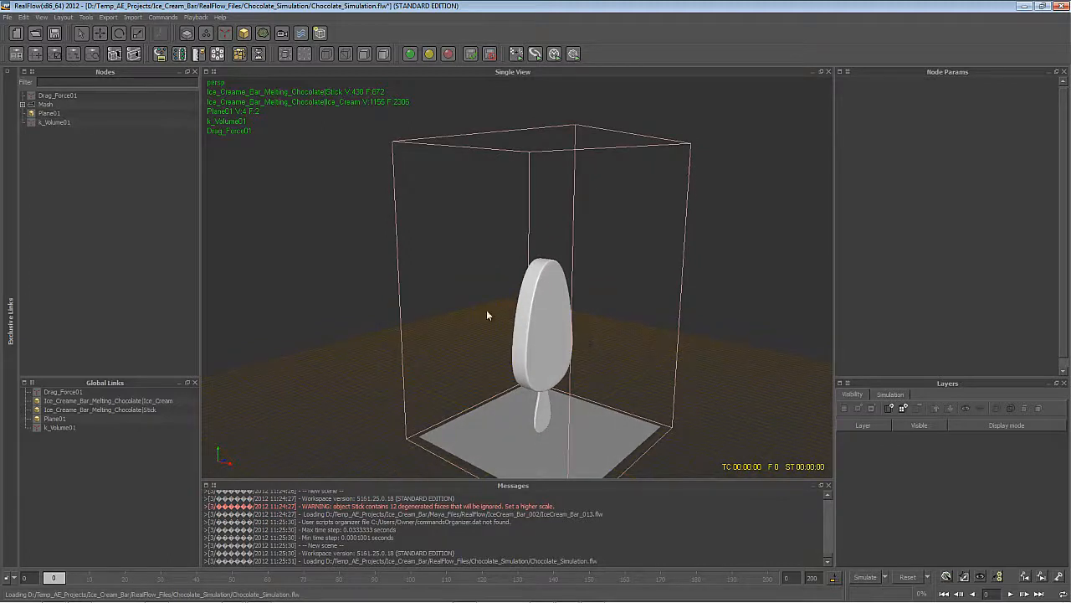
# Step: Select the Mesh group, then switch to Maya and scale the Ice_Creame_Bar_Melting_Chocolate group down uniformly to about 0.79
pyautogui.click(539, 356)
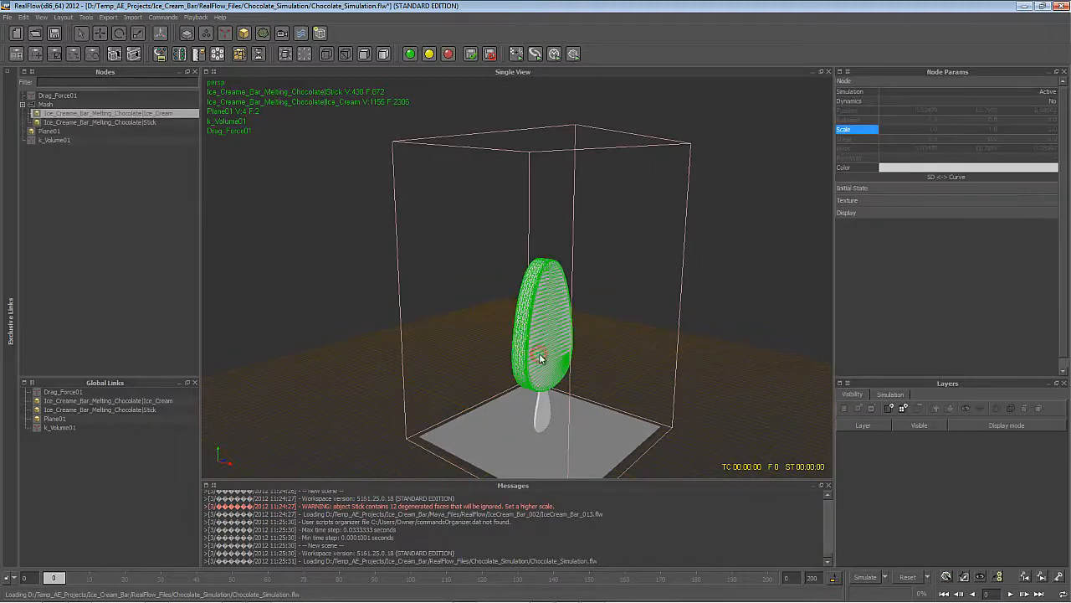
pyautogui.click(44, 104)
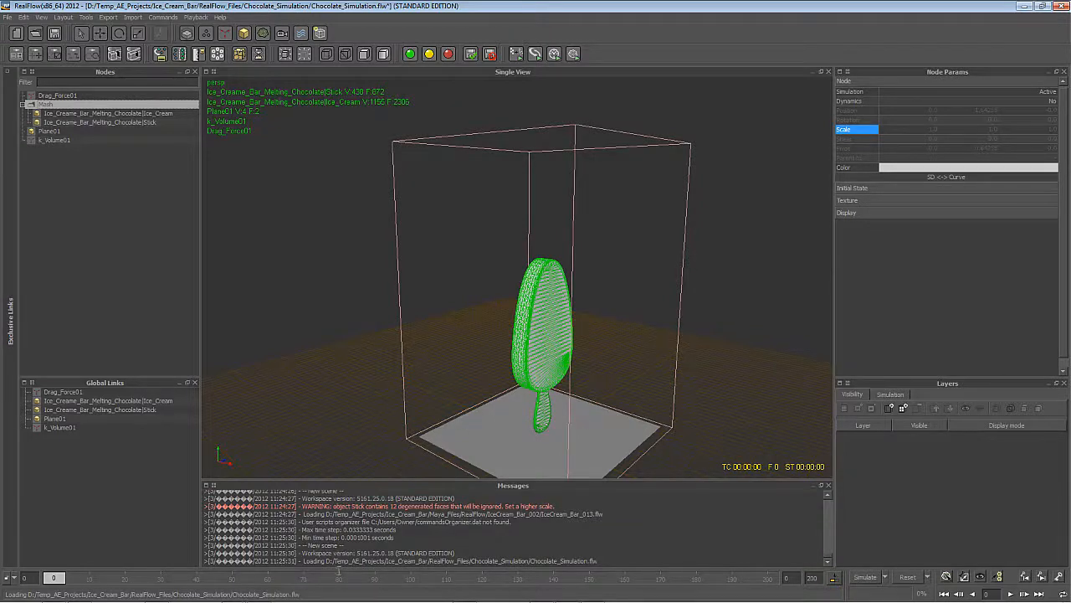
pyautogui.hotkey('alt', 'Tab')
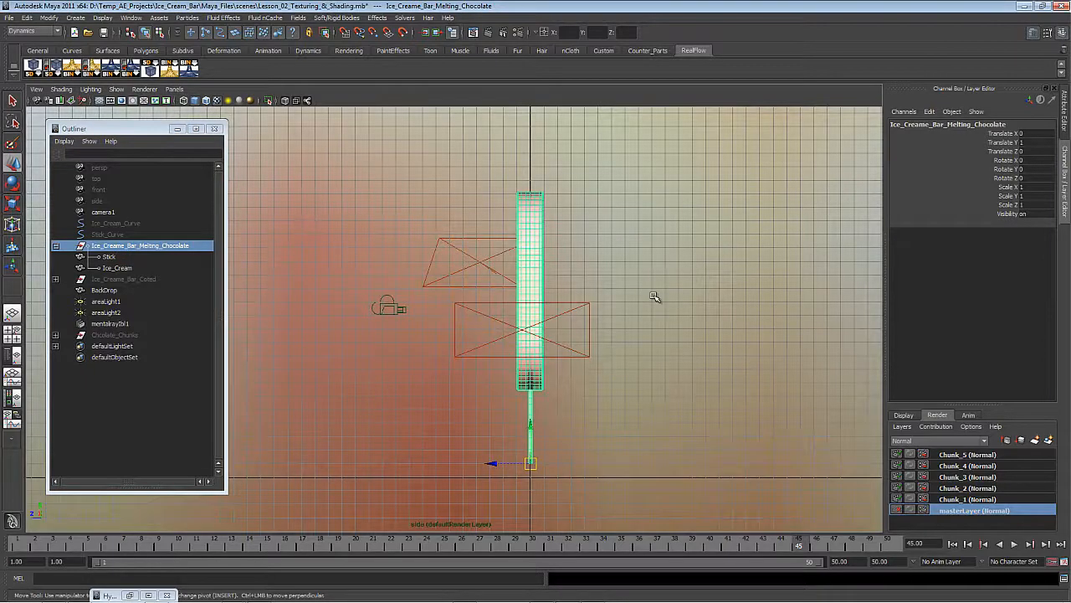
pyautogui.press('r')
pyautogui.moveTo(705, 273); pyautogui.dragTo(593, 274, button='middle')
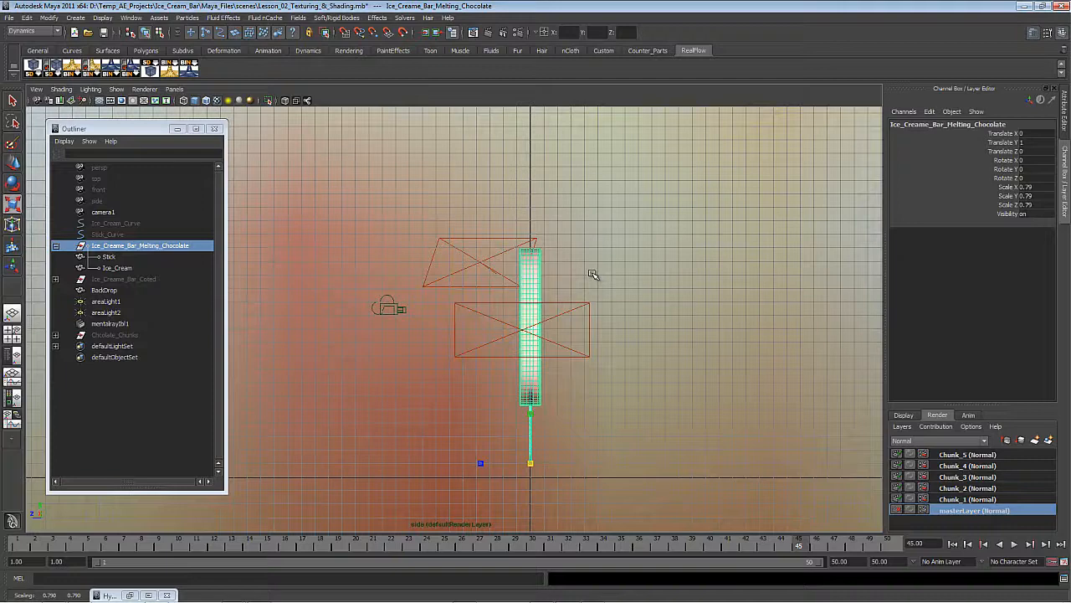
pyautogui.moveTo(592, 275); pyautogui.dragTo(594, 275, button='middle')
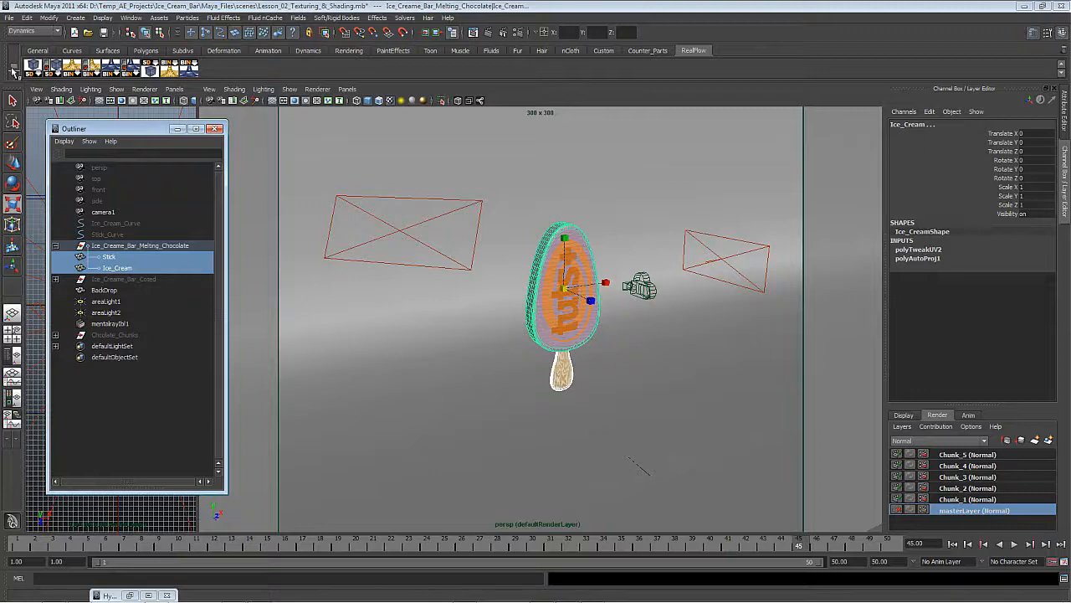
# Step: Export the selected Stick and Ice_Cream meshes as RealFlowSD, replacing the existing Tutorial_Ice_Cream_Bar.sd file
pyautogui.click(9, 17)
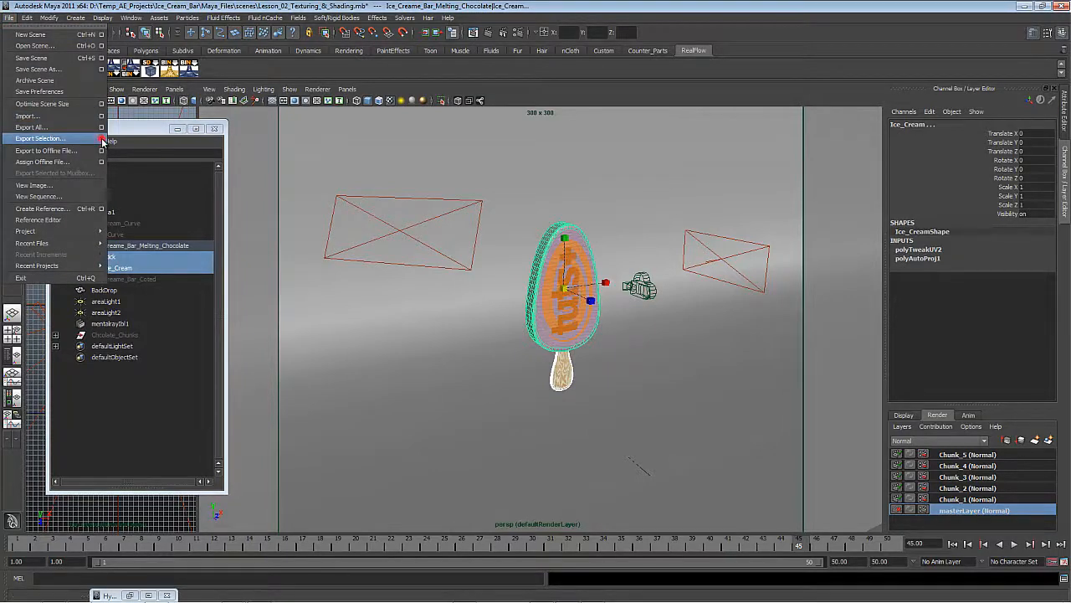
pyautogui.click(102, 139)
pyautogui.click(519, 366)
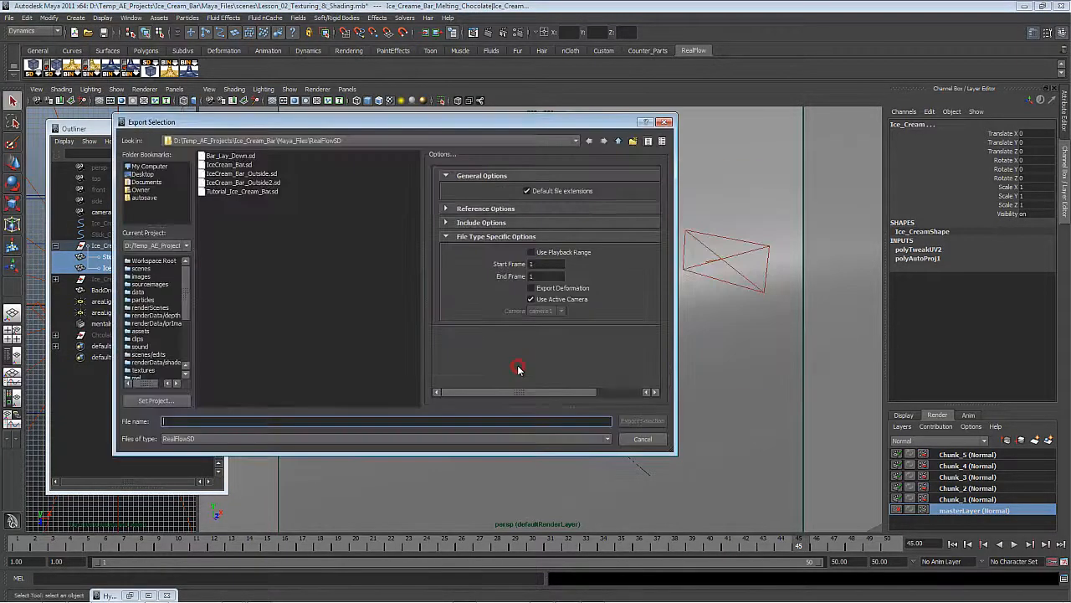
pyautogui.click(251, 191)
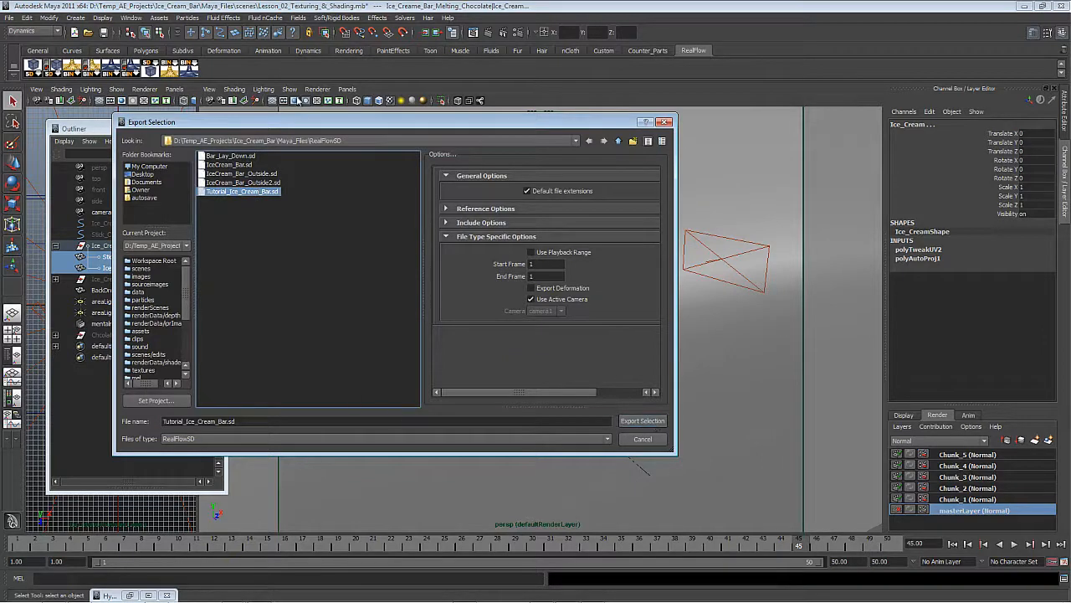
pyautogui.click(648, 421)
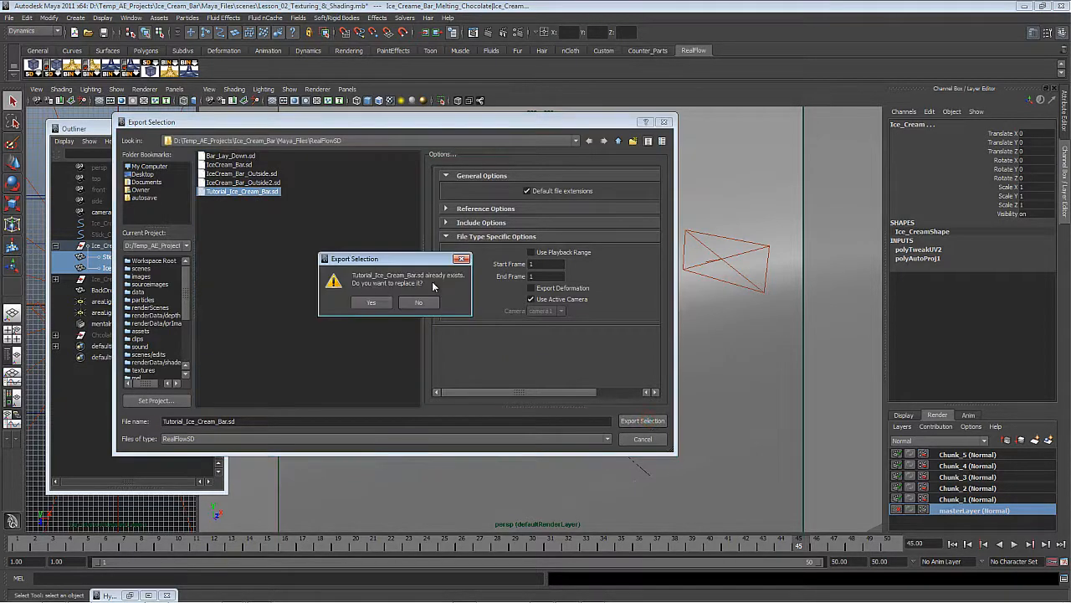
pyautogui.click(374, 303)
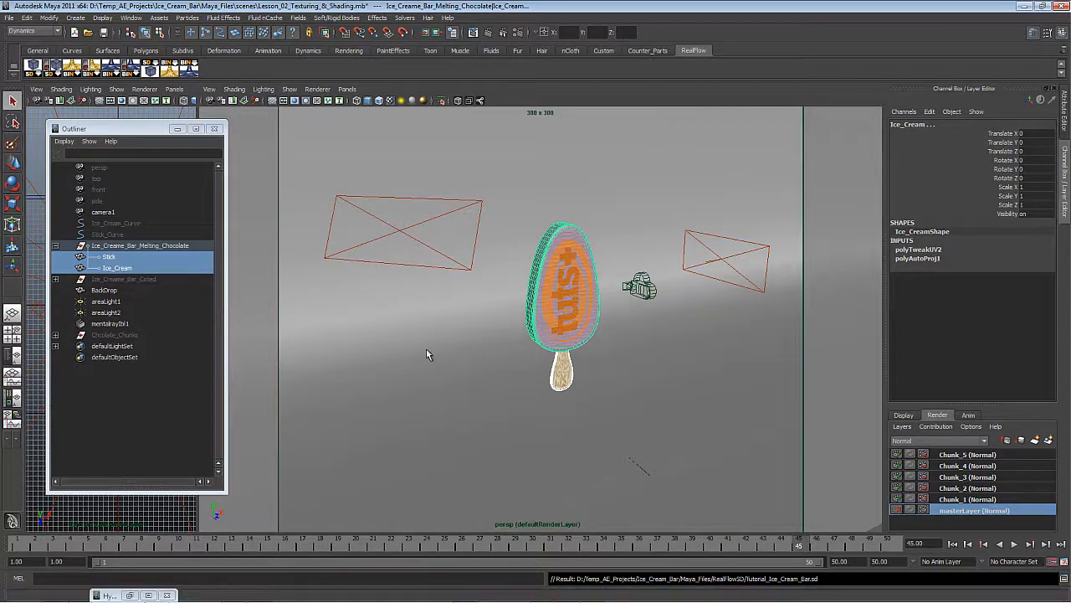
# Step: Switch to RealFlow, delete the old Mesh group, and import Tutorial_Ice_Cream_Bar.sd from the Maya project's RealFlowSD folder
pyautogui.hotkey('alt', 'Tab')
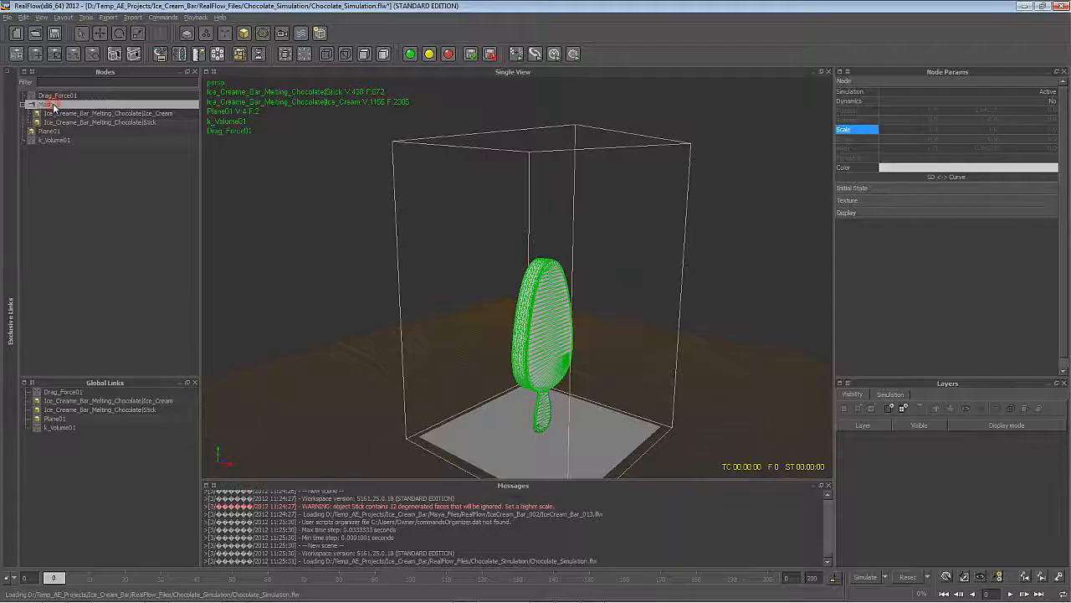
pyautogui.click(502, 317)
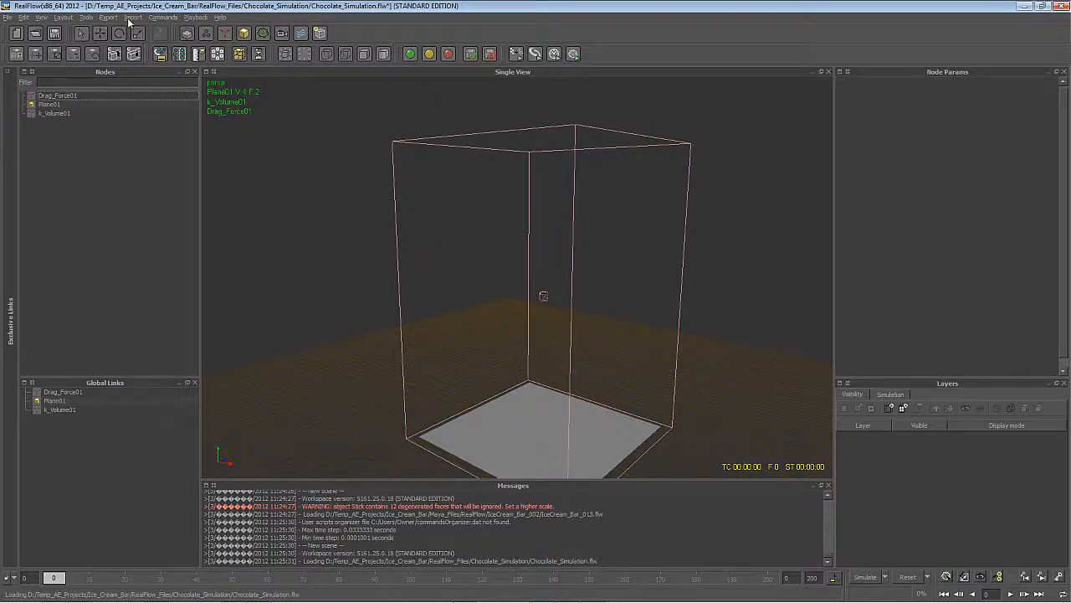
pyautogui.click(132, 18)
pyautogui.click(151, 30)
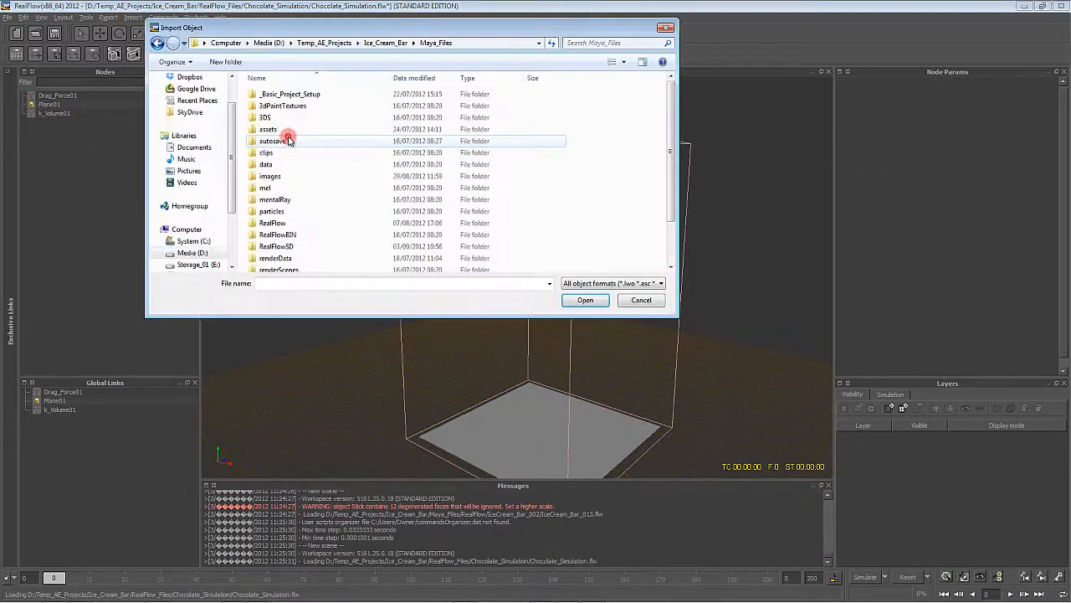
pyautogui.doubleClick(295, 248)
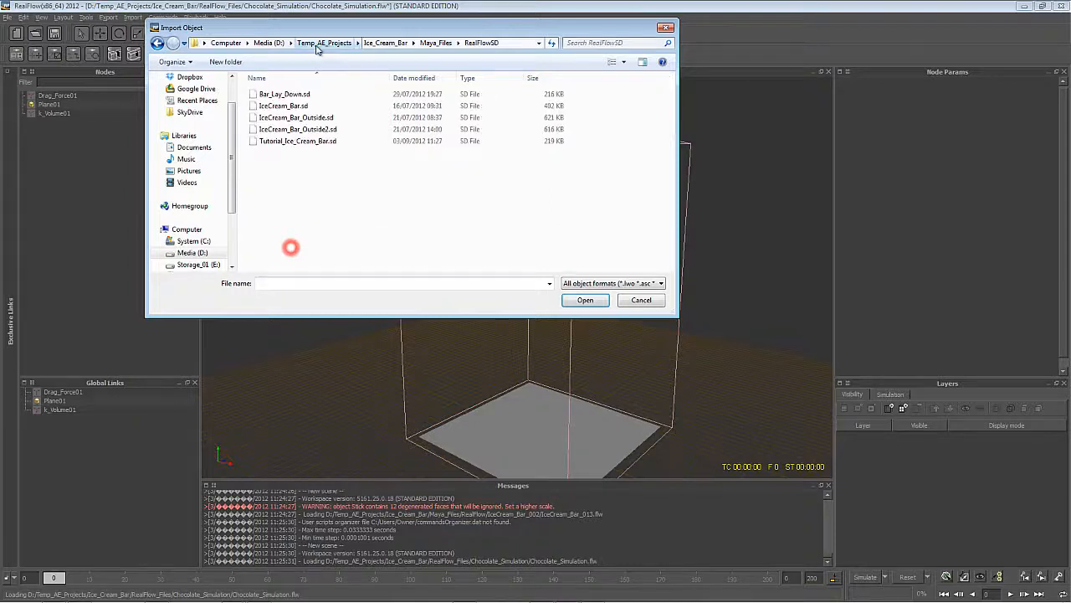
pyautogui.doubleClick(312, 141)
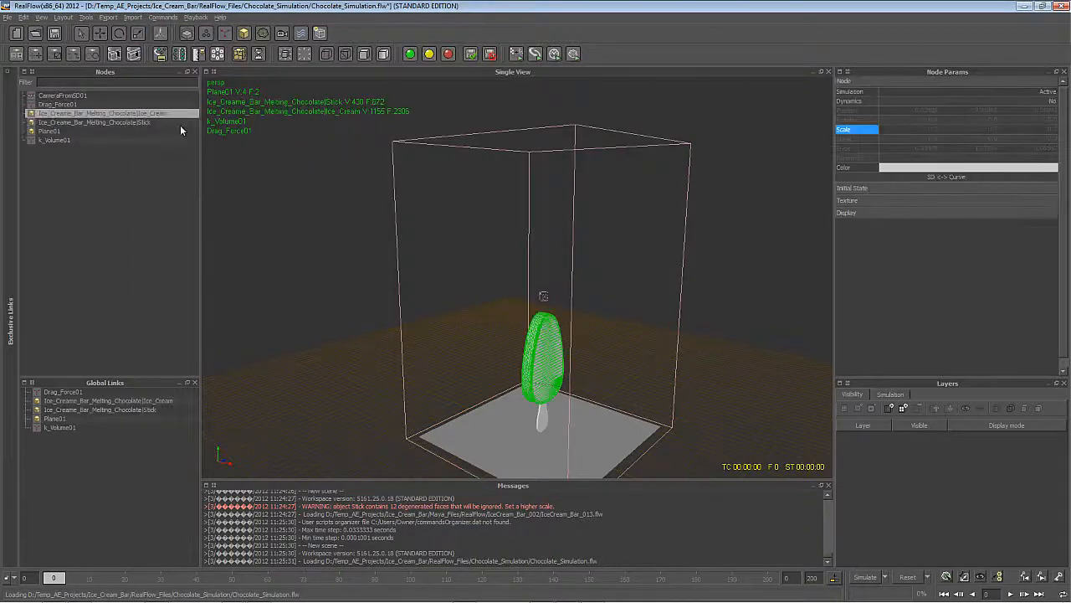
# Step: Check the imported bar from the side, and delete the imported CameraFromSD01 node
pyautogui.keyDown('alt'); pyautogui.moveTo(584, 298); pyautogui.dragTo(551, 276); pyautogui.keyUp('alt')
pyautogui.press('3')
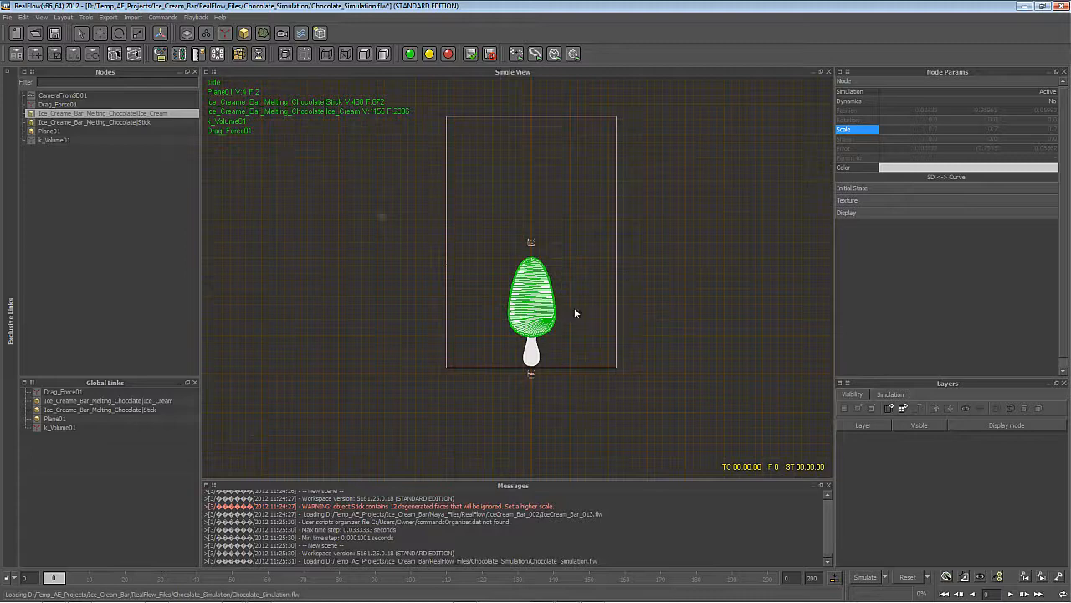
pyautogui.press('4')
pyautogui.click(60, 96)
pyautogui.press('Delete')
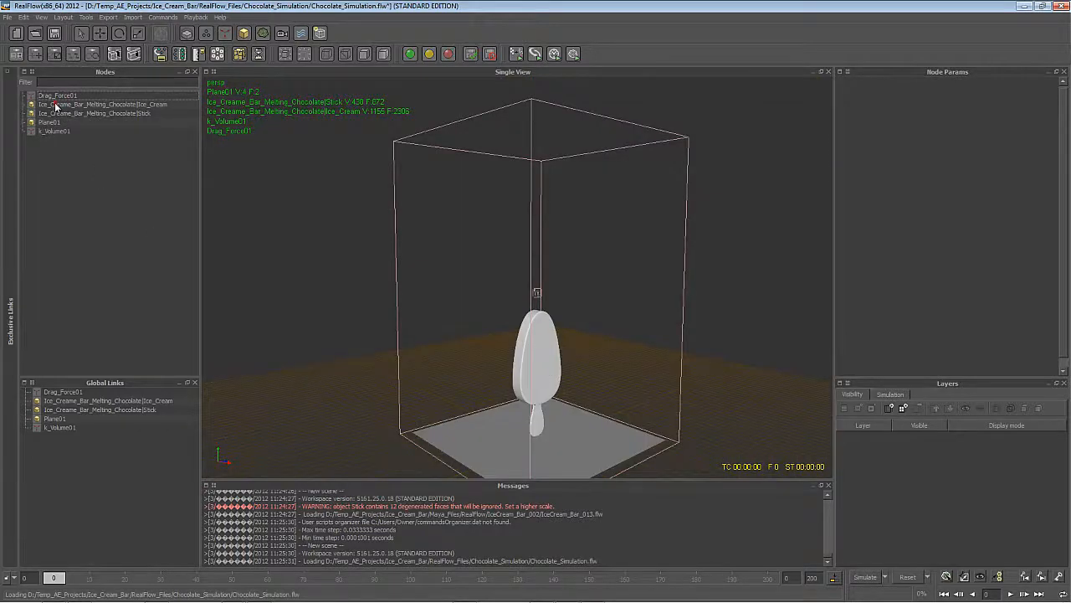
# Step: Group the Ice_Cream and Stick meshes and name the group Mesh
pyautogui.click(64, 105)
pyautogui.keyDown('ctrl'); pyautogui.click(64, 112); pyautogui.keyUp('ctrl')
pyautogui.rightClick(67, 110)
pyautogui.click(101, 151)
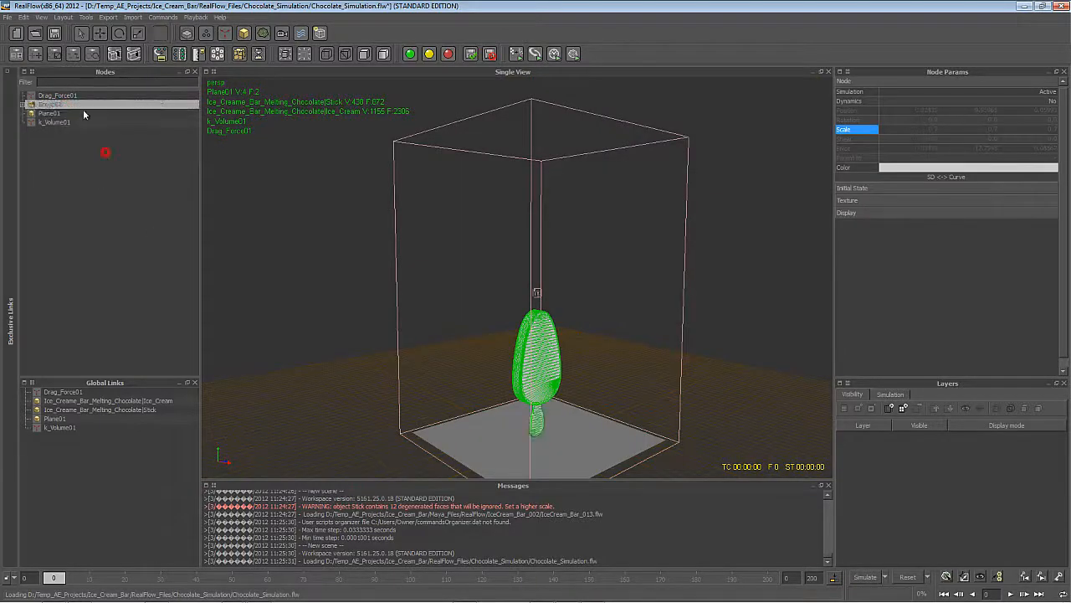
pyautogui.doubleClick(48, 105)
pyautogui.doubleClick(61, 104)
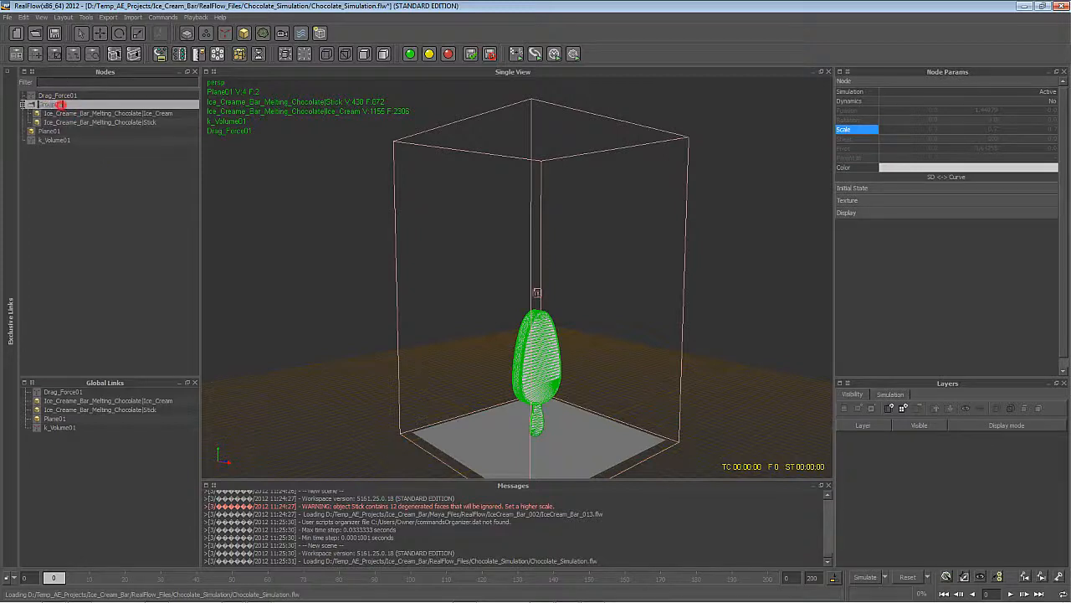
pyautogui.write('Mesh')
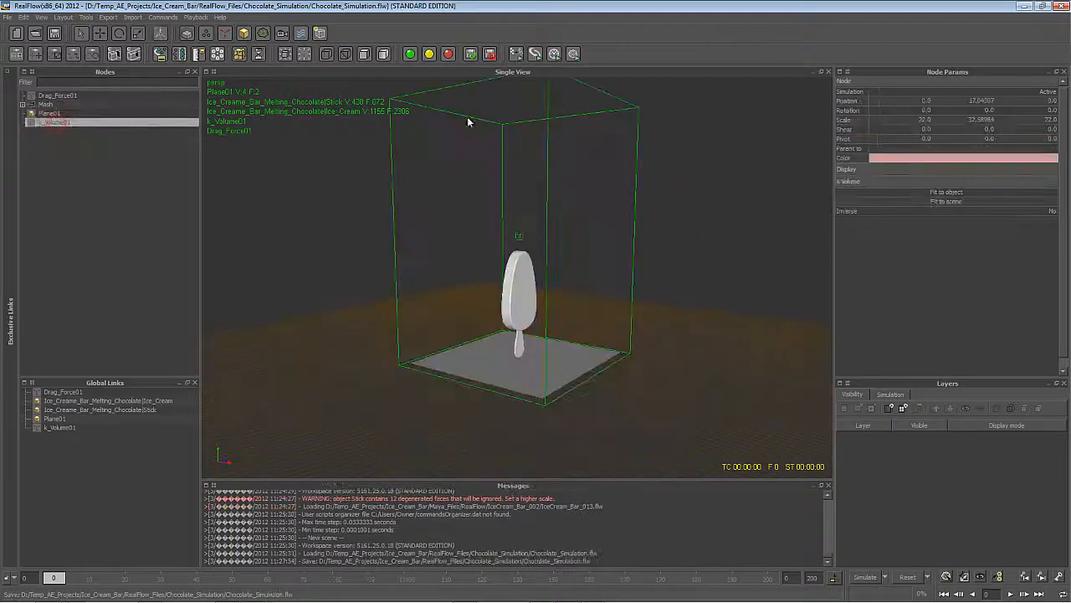
# Step: Shorten the k Volume box to a Y scale of about 24.7 and lower it to a Y position of about 13.28
pyautogui.click(601, 254)
pyautogui.press('3')
pyautogui.click(57, 122)
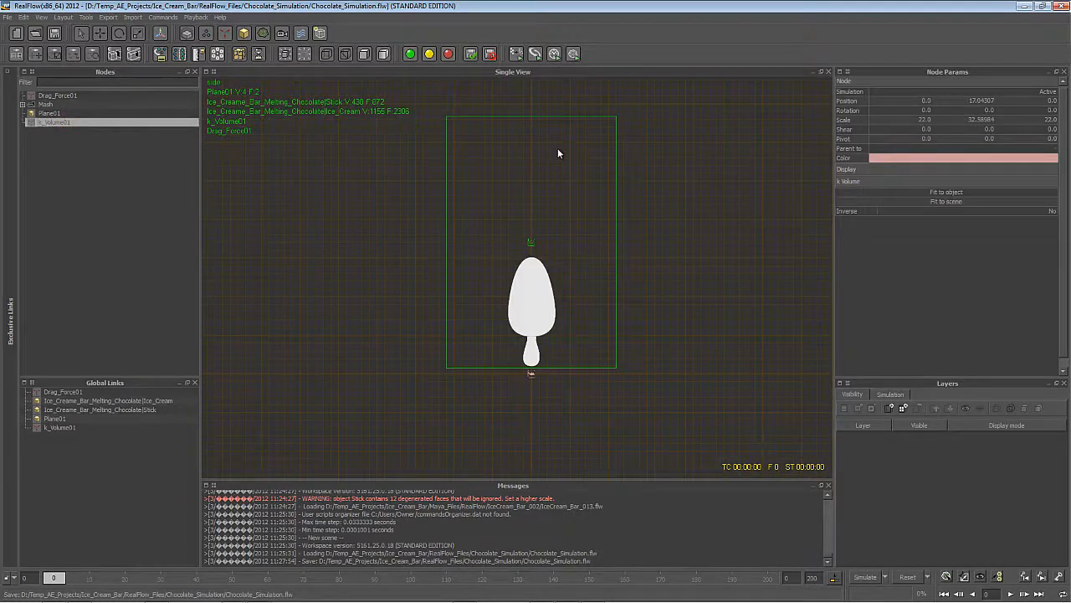
pyautogui.press('r')
pyautogui.moveTo(531, 185); pyautogui.dragTo(536, 214)
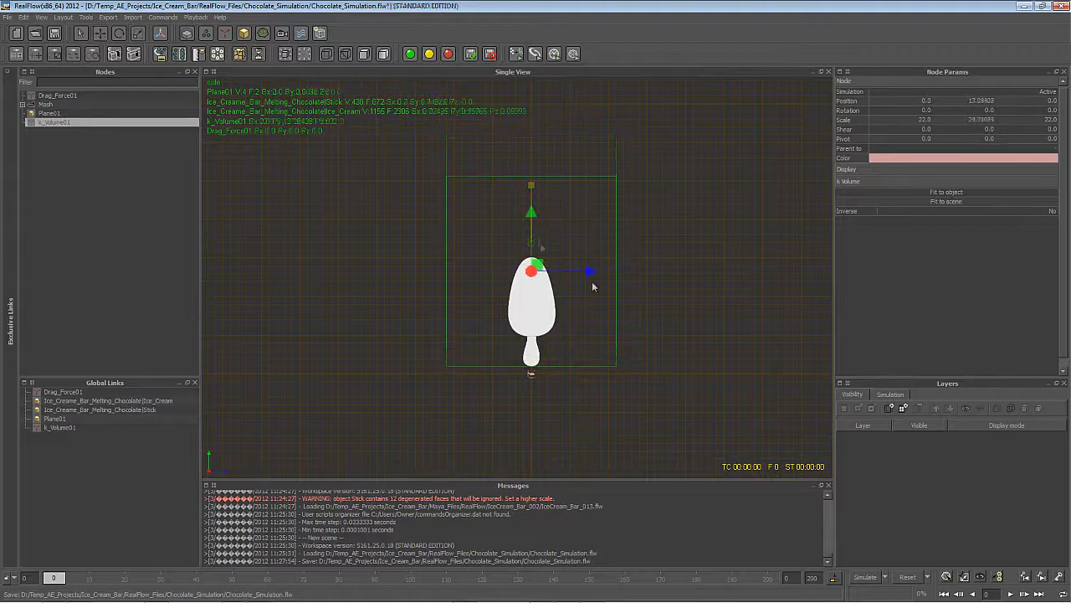
pyautogui.press('4')
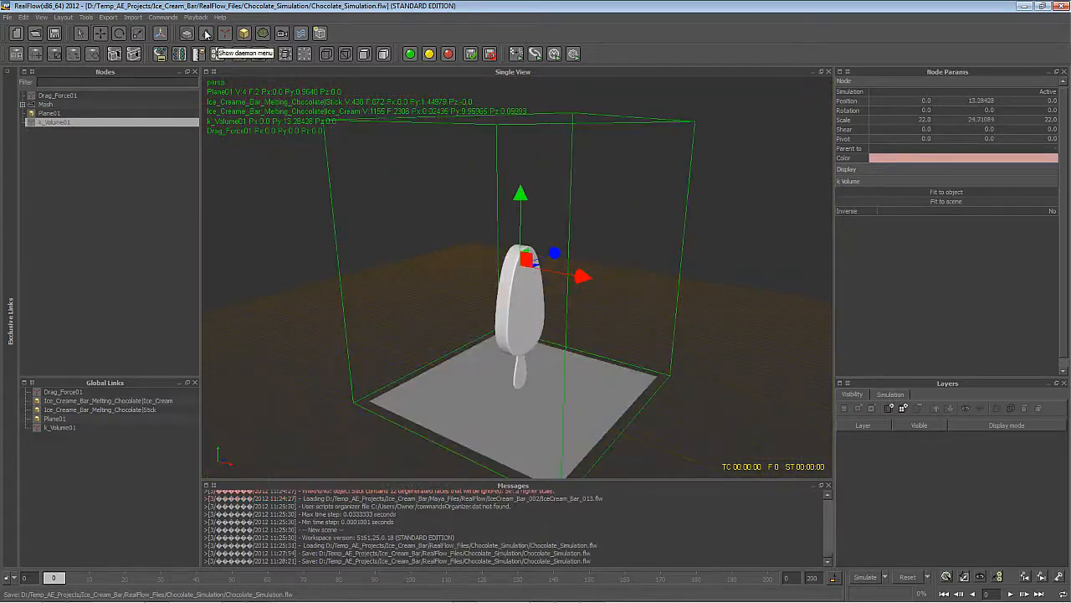
# Step: Add a Circle emitter and raise it above the ice cream bar to a Y position of about 21.62
pyautogui.click(206, 34)
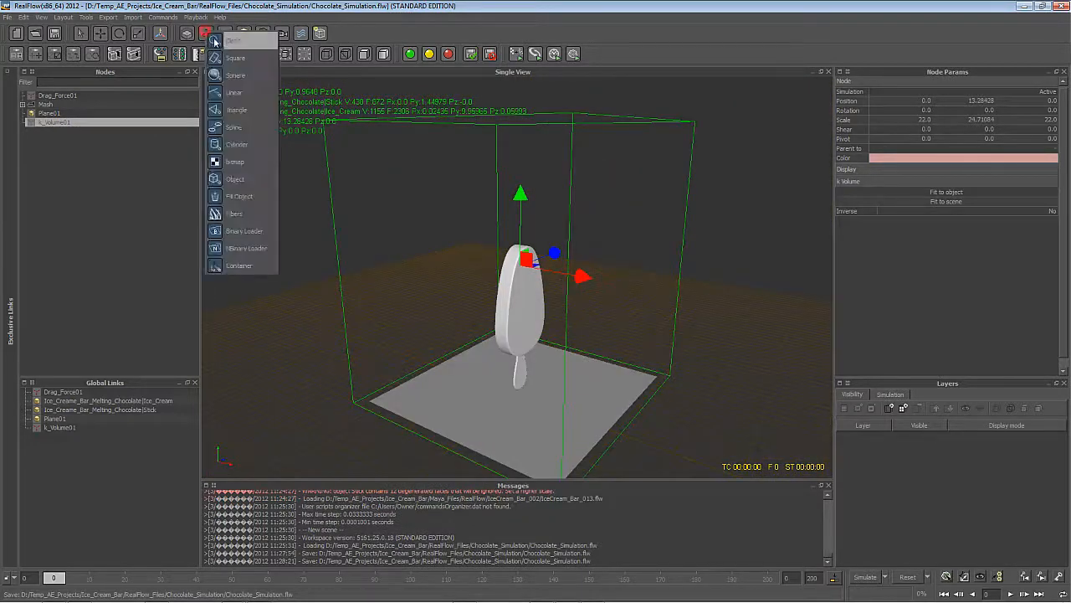
pyautogui.click(223, 45)
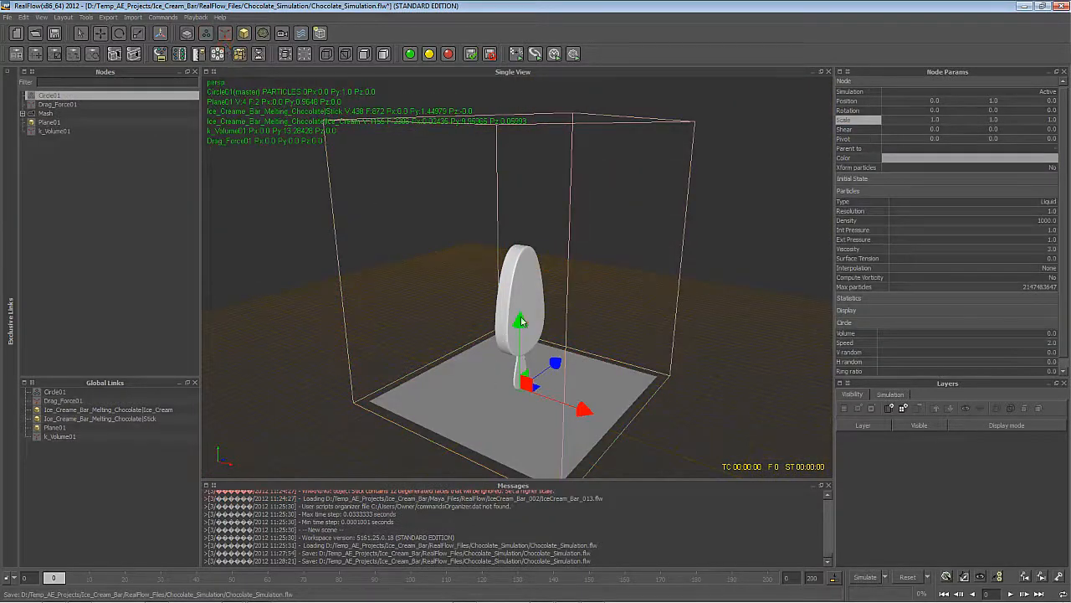
pyautogui.moveTo(520, 321); pyautogui.dragTo(520, 92)
pyautogui.keyDown('alt'); pyautogui.moveTo(514, 184); pyautogui.dragTo(456, 253); pyautogui.keyUp('alt')
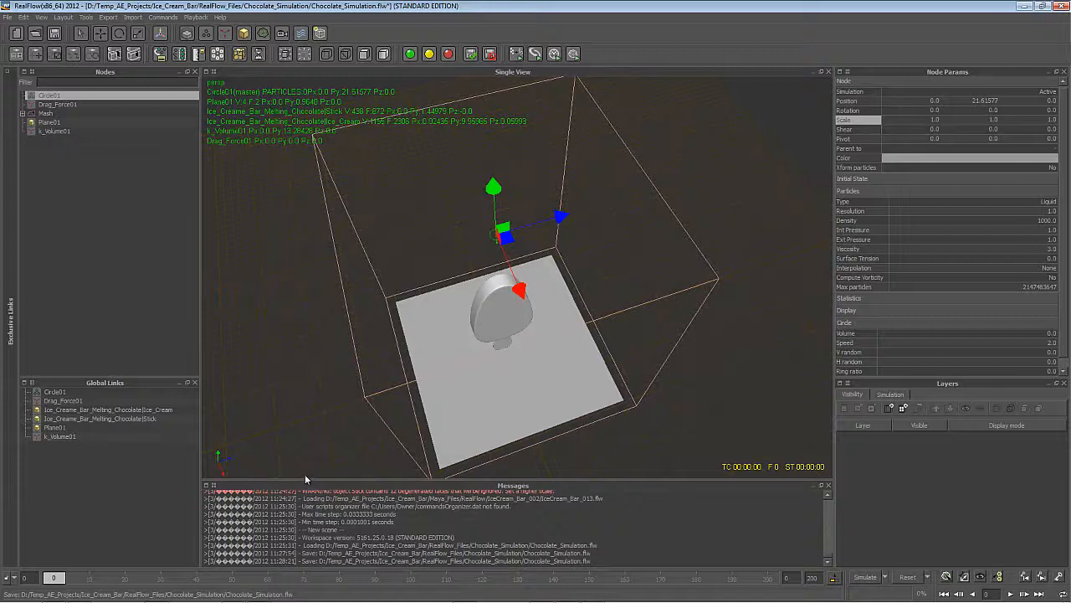
# Step: Set the Circle emitter's Z scale to 2
pyautogui.click(1056, 121)
pyautogui.write('2')
pyautogui.press('Return')
pyautogui.scroll(-2, 515, 290)
pyautogui.moveTo(505, 294)
pyautogui.keyDown('alt'); pyautogui.mouseDown()
pyautogui.moveTo(555, 295)
pyautogui.moveTo(521, 285)
pyautogui.mouseUp(); pyautogui.keyUp('alt')
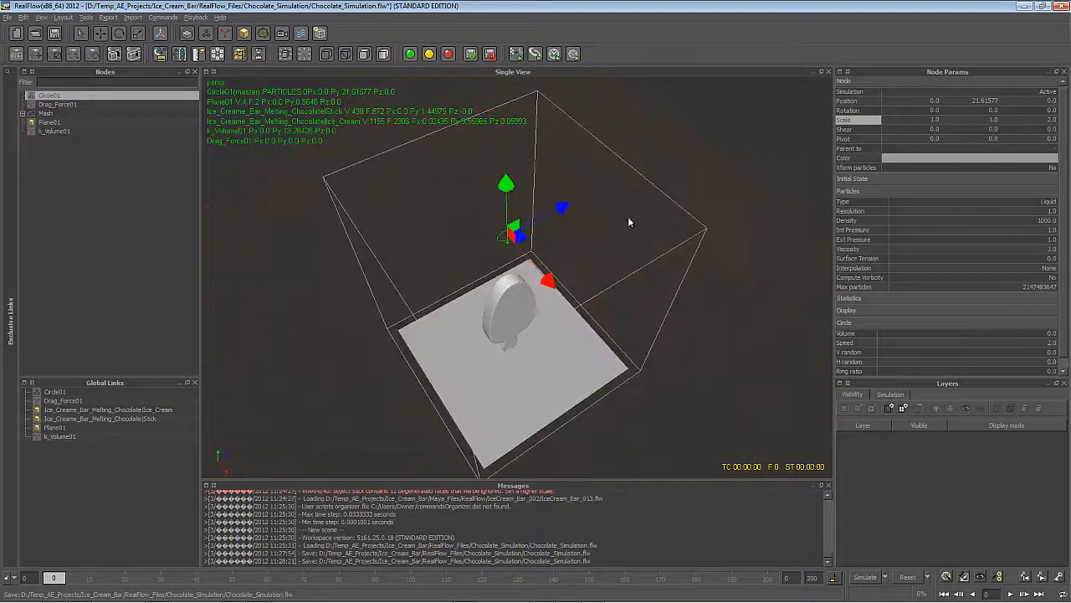
# Step: Set the Circle emitter's Y rotation to 20 and check its alignment over the bar from above
pyautogui.doubleClick(993, 110)
pyautogui.write('20')
pyautogui.press('Return')
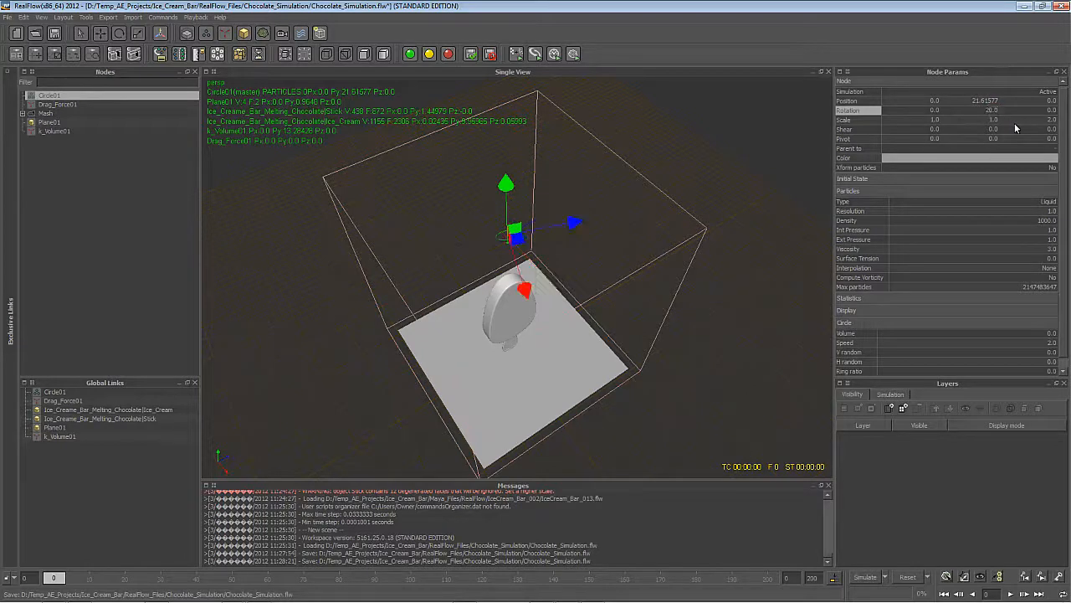
pyautogui.scroll(-5, 723, 278)
pyautogui.keyDown('alt'); pyautogui.moveTo(696, 287); pyautogui.dragTo(661, 323); pyautogui.keyUp('alt')
pyautogui.scroll(-4, 653, 303)
pyautogui.press('1')
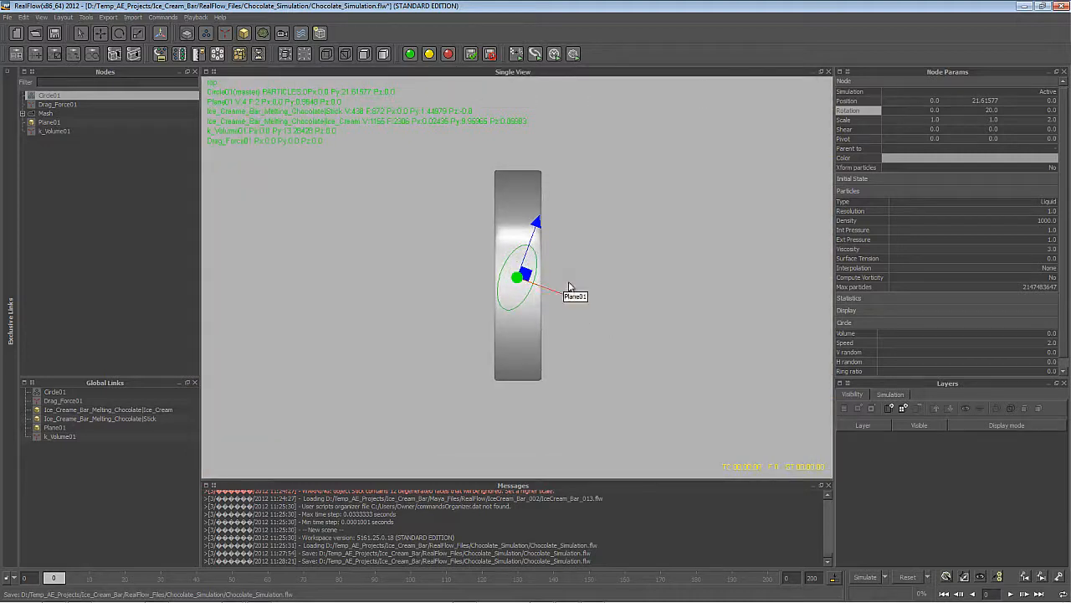
pyautogui.press('4')
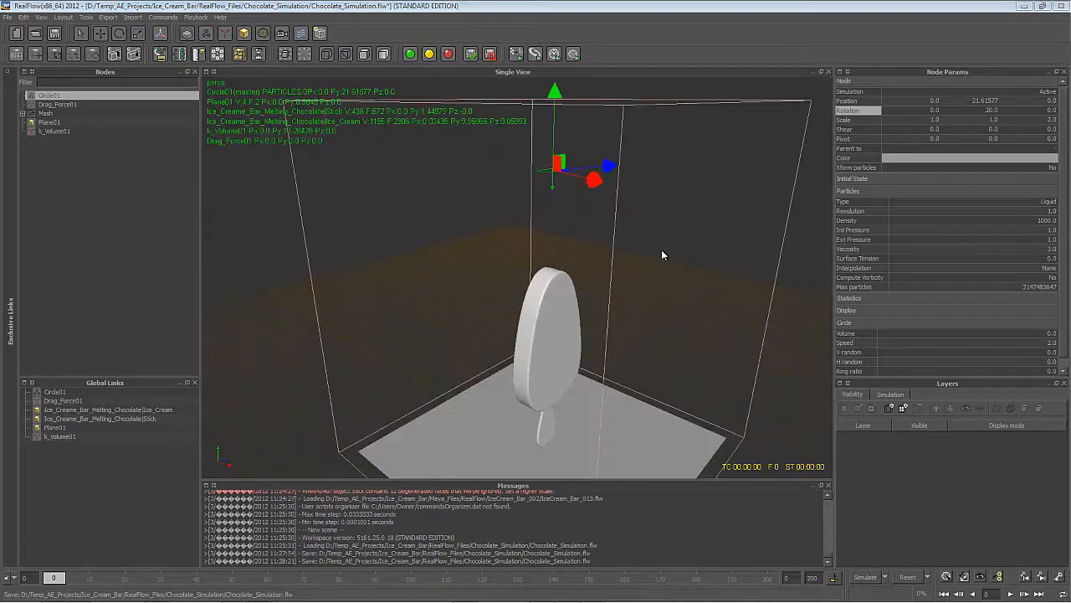
# Step: Set the Circle emitter's particle Density to 1300 and its Int Pressure to 0
pyautogui.keyDown('alt'); pyautogui.moveTo(662, 256); pyautogui.dragTo(579, 253); pyautogui.keyUp('alt')
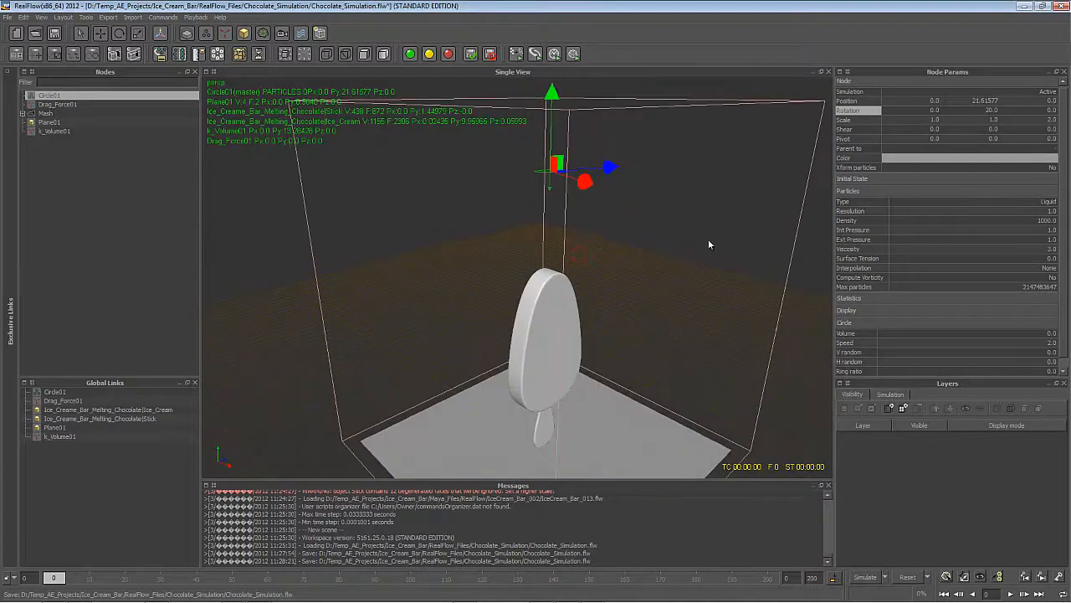
pyautogui.doubleClick(1012, 219)
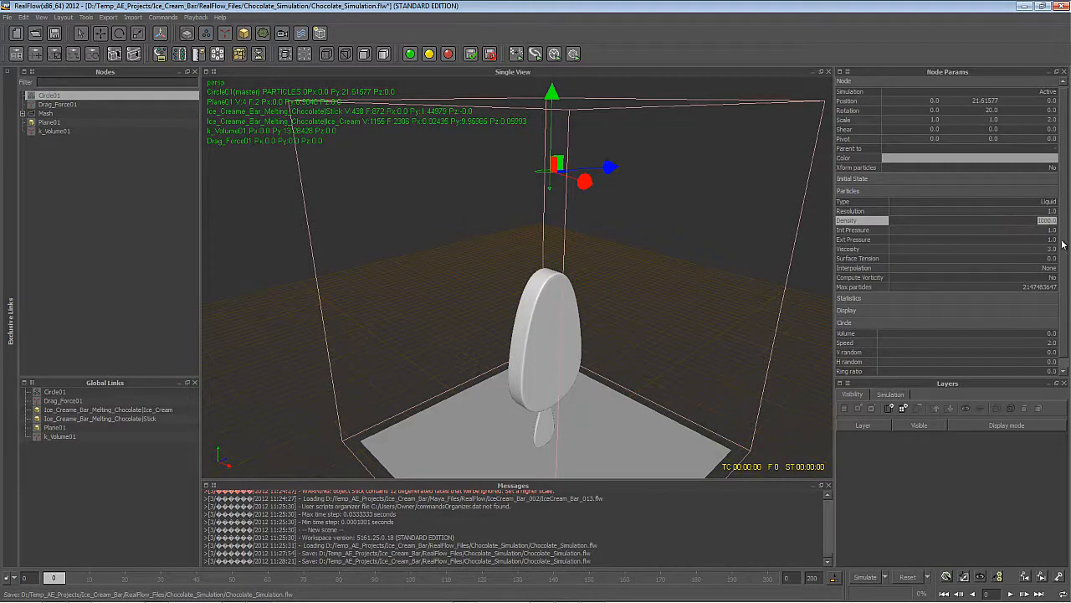
pyautogui.write('136')
pyautogui.doubleClick(1052, 230)
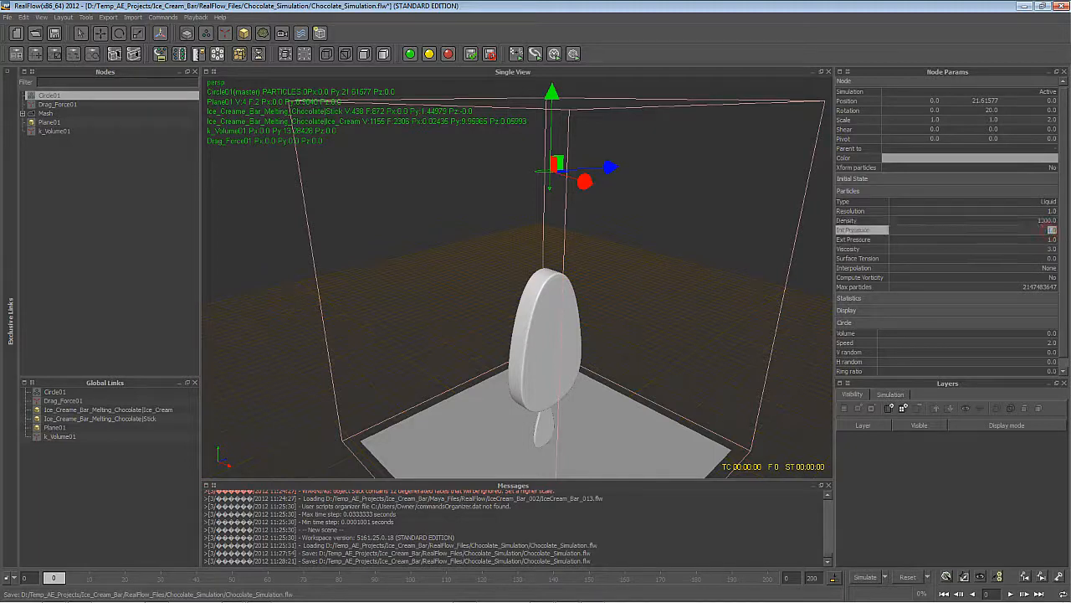
pyautogui.press('Return')
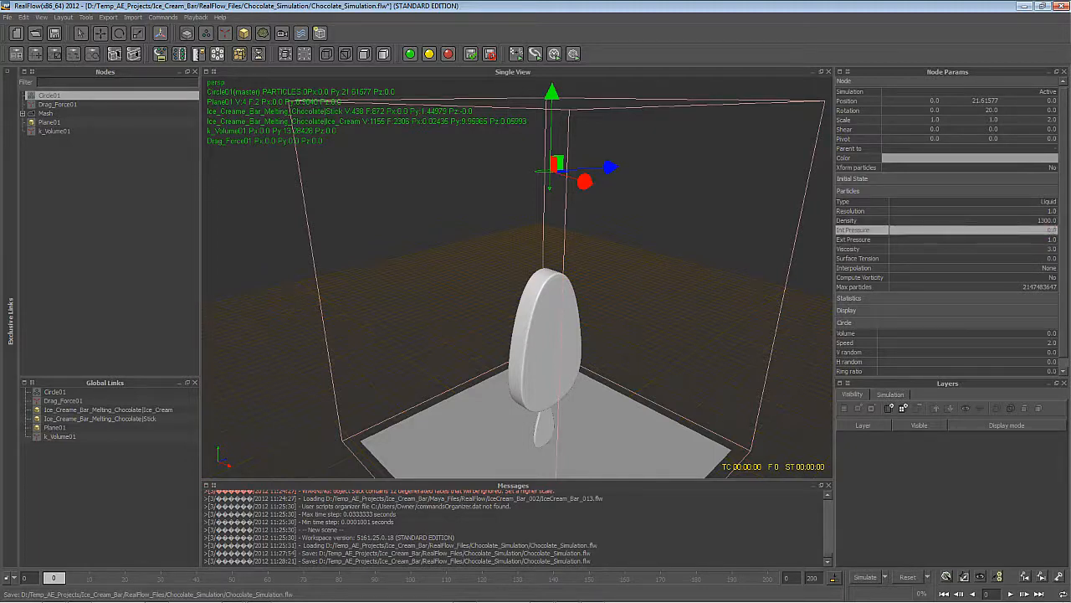
# Step: Set the Circle emitter's Viscosity to 400 and enter a new V random value
pyautogui.doubleClick(1039, 251)
pyautogui.press('Return')
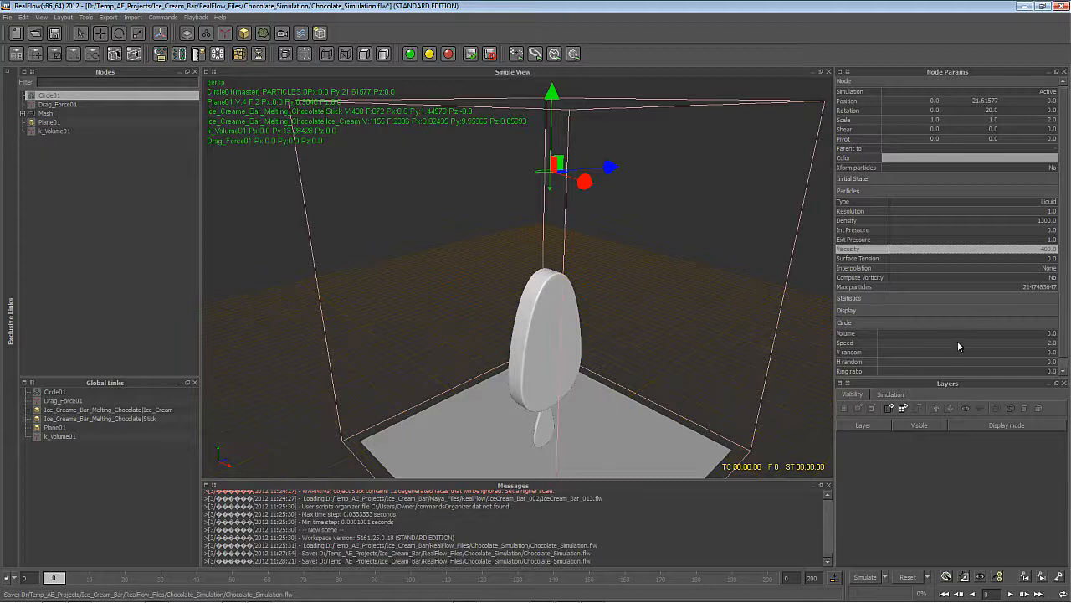
pyautogui.doubleClick(1048, 352)
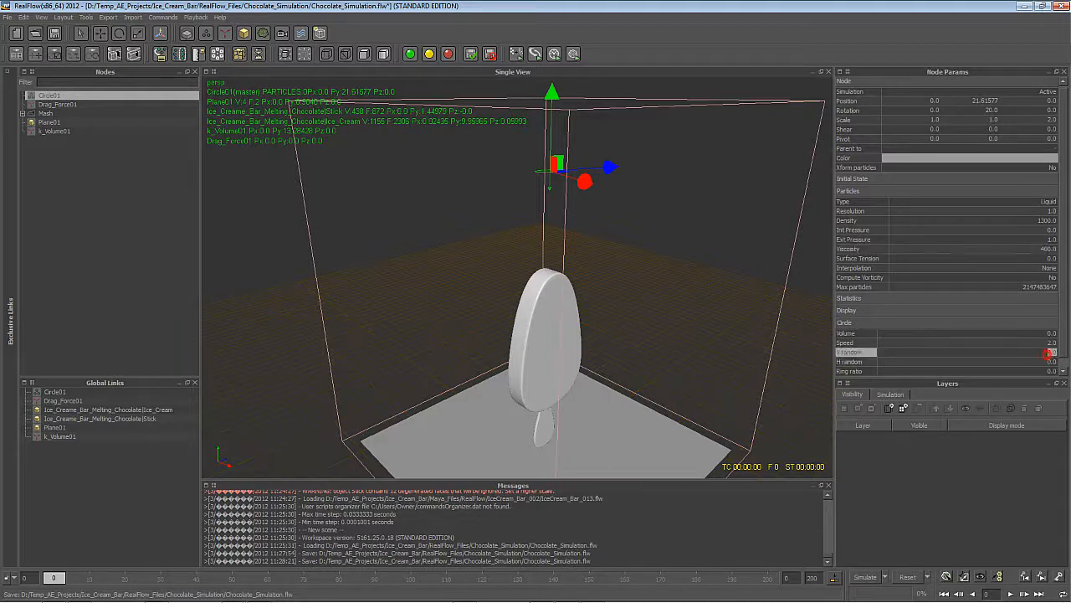
pyautogui.press('Return')
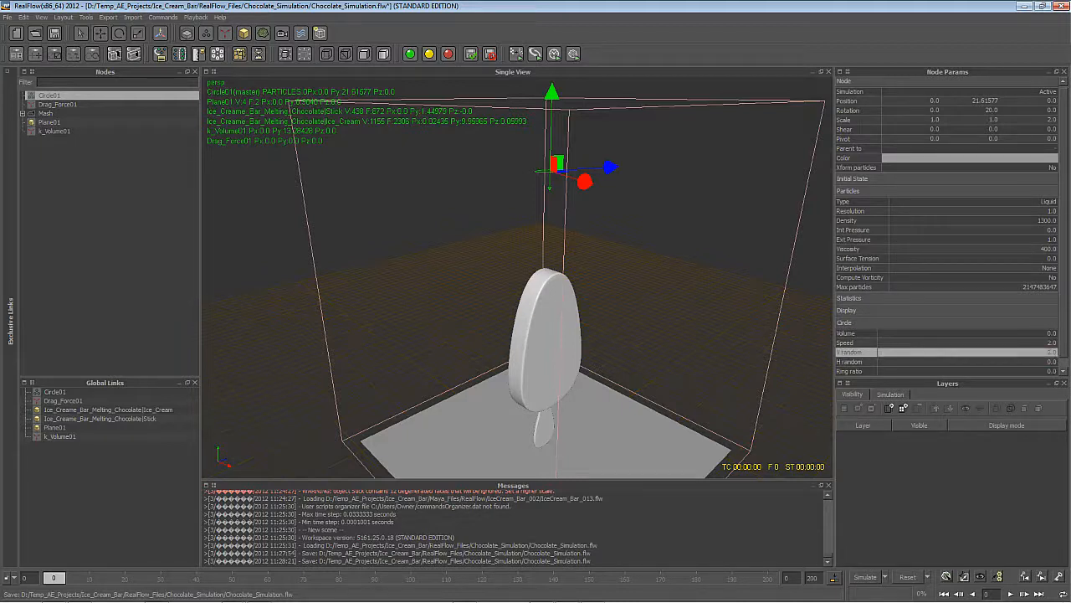
# Step: Set the ice cream mesh's Sticky value to 400 and its Bounce to 0 for particle-fluid interaction
pyautogui.click(545, 330)
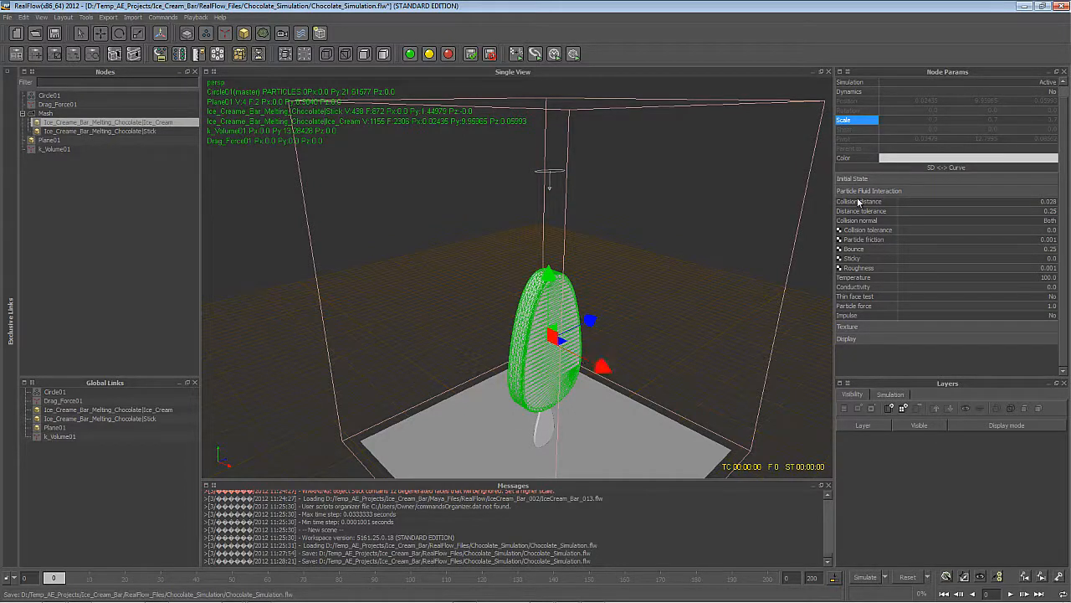
pyautogui.keyDown('alt'); pyautogui.moveTo(590, 420); pyautogui.dragTo(560, 430); pyautogui.keyUp('alt')
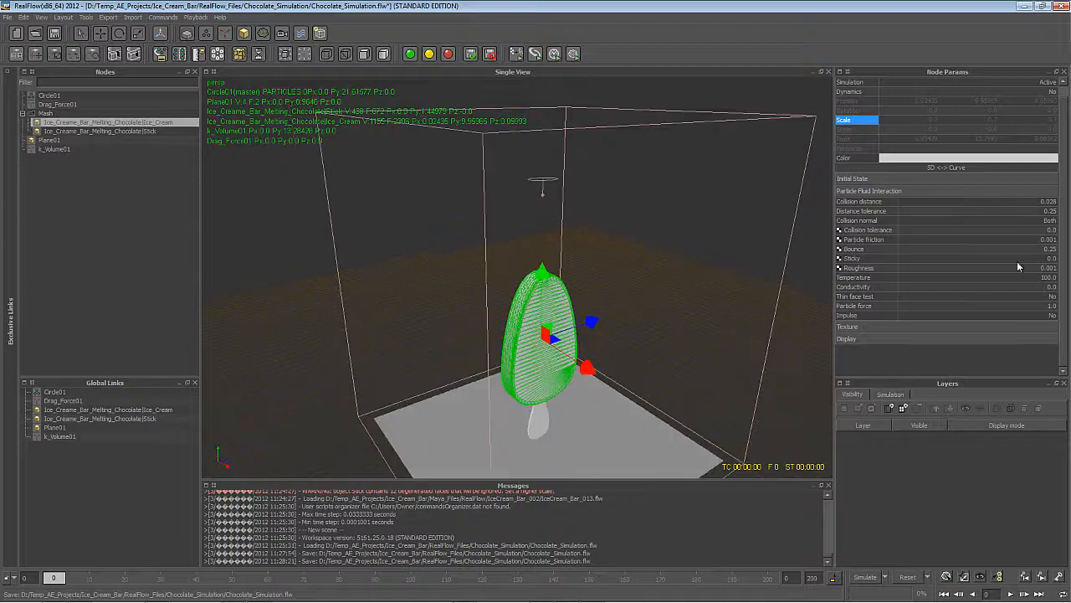
pyautogui.click(1052, 258)
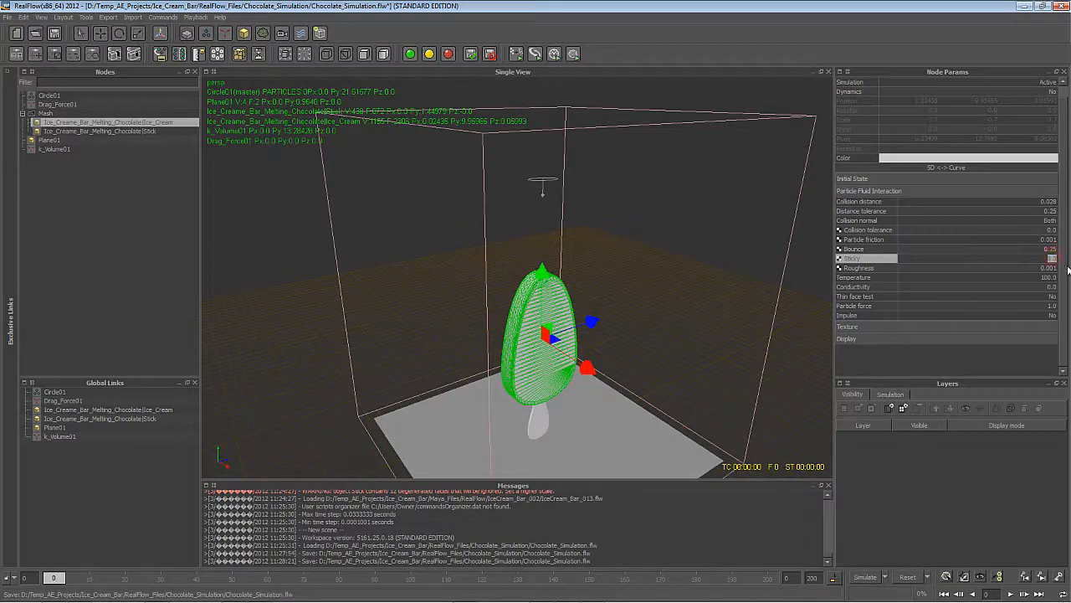
pyautogui.write('400')
pyautogui.press('Return')
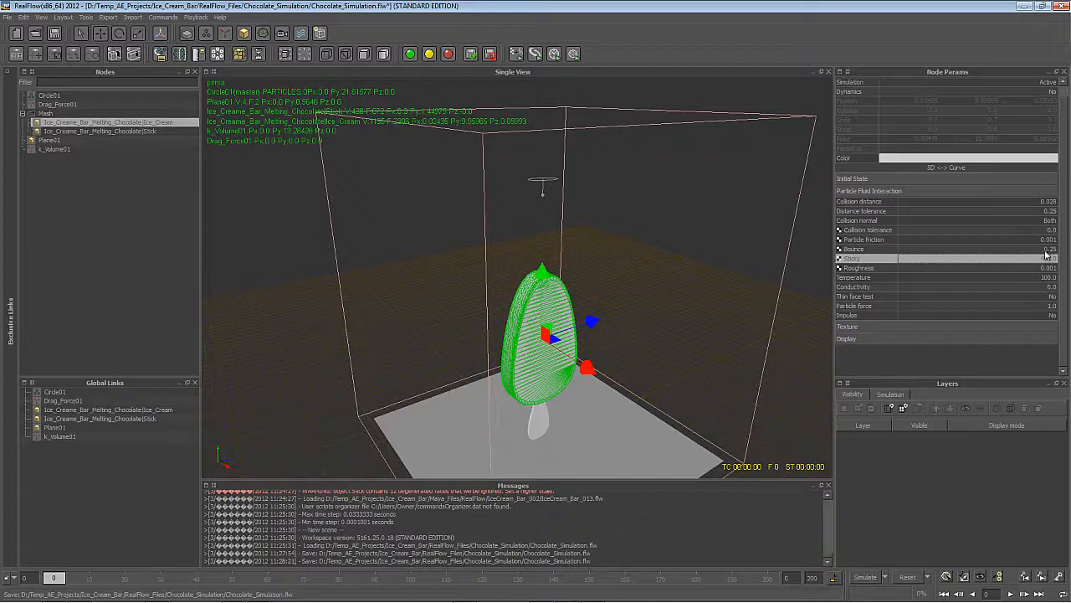
pyautogui.click(1046, 249)
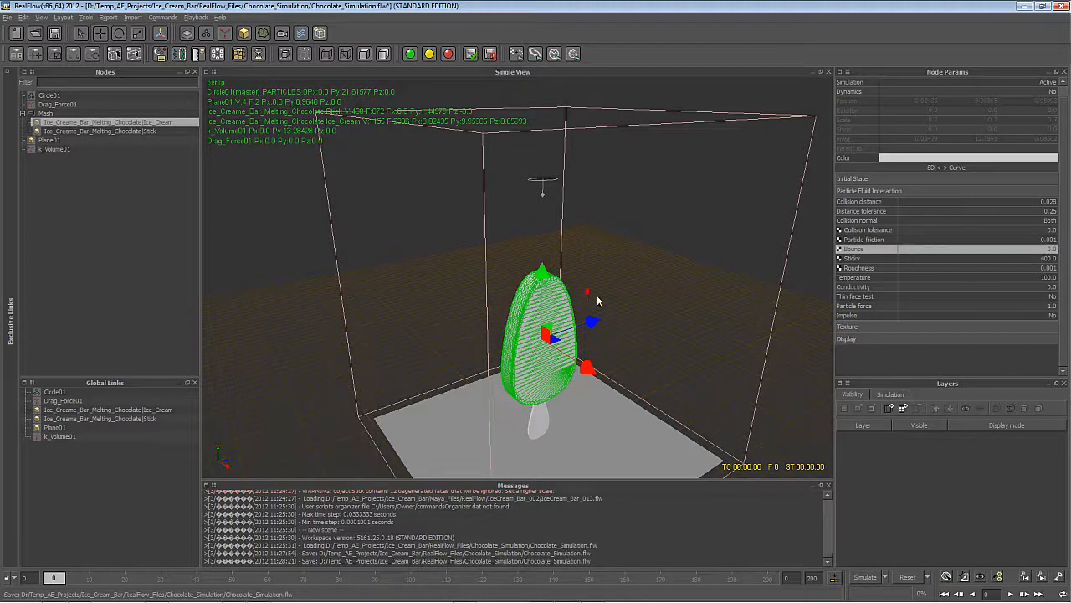
pyautogui.keyDown('alt'); pyautogui.moveTo(597, 295); pyautogui.dragTo(623, 290); pyautogui.keyUp('alt')
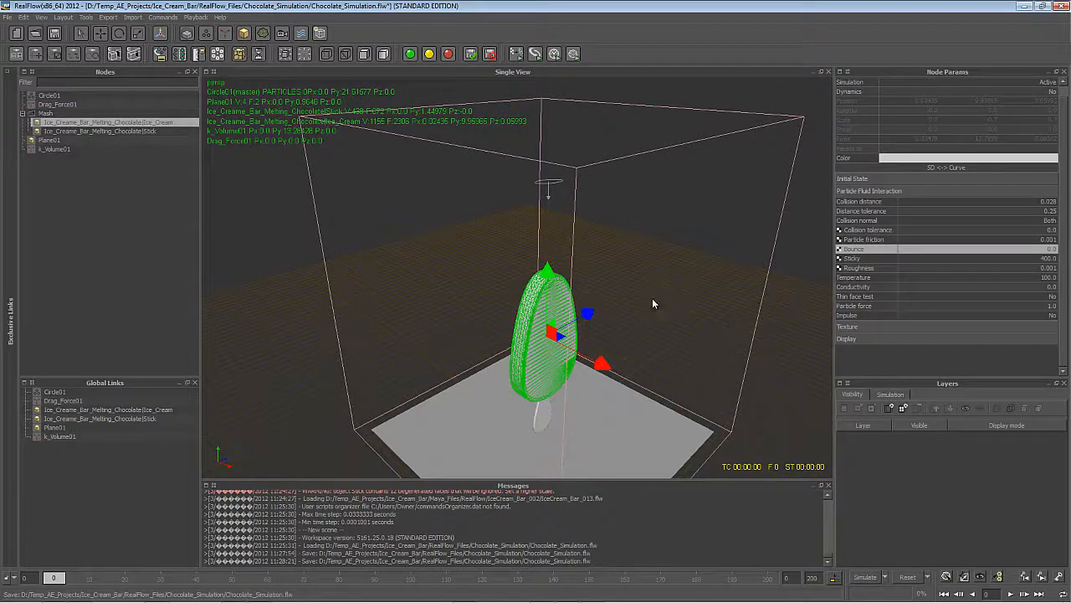
# Step: Set the simulation's MIN substeps to 300 and save the scene
pyautogui.click(886, 578)
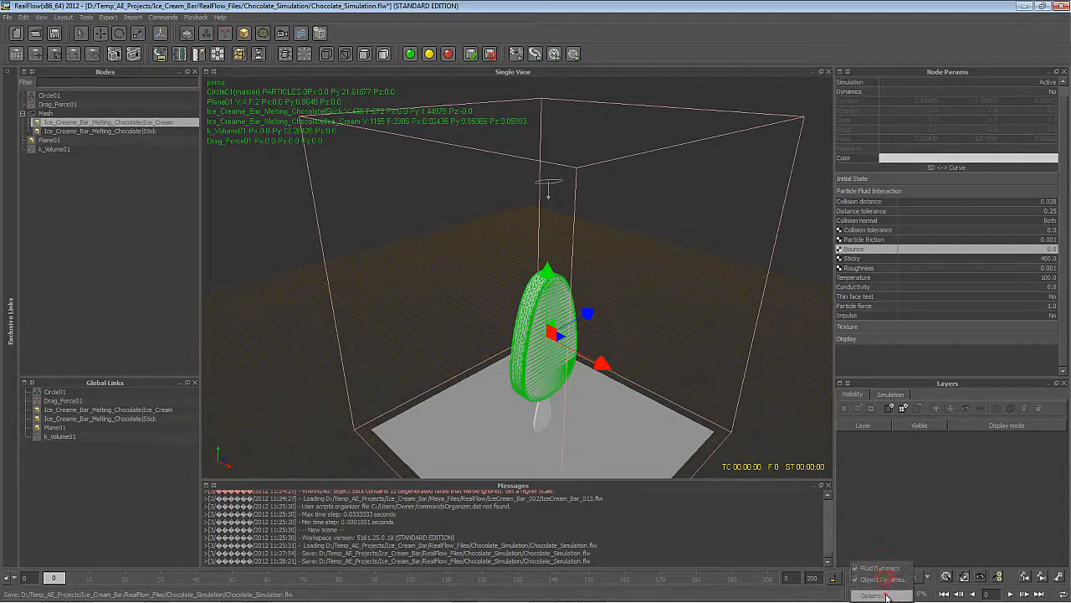
pyautogui.click(886, 593)
pyautogui.doubleClick(960, 455)
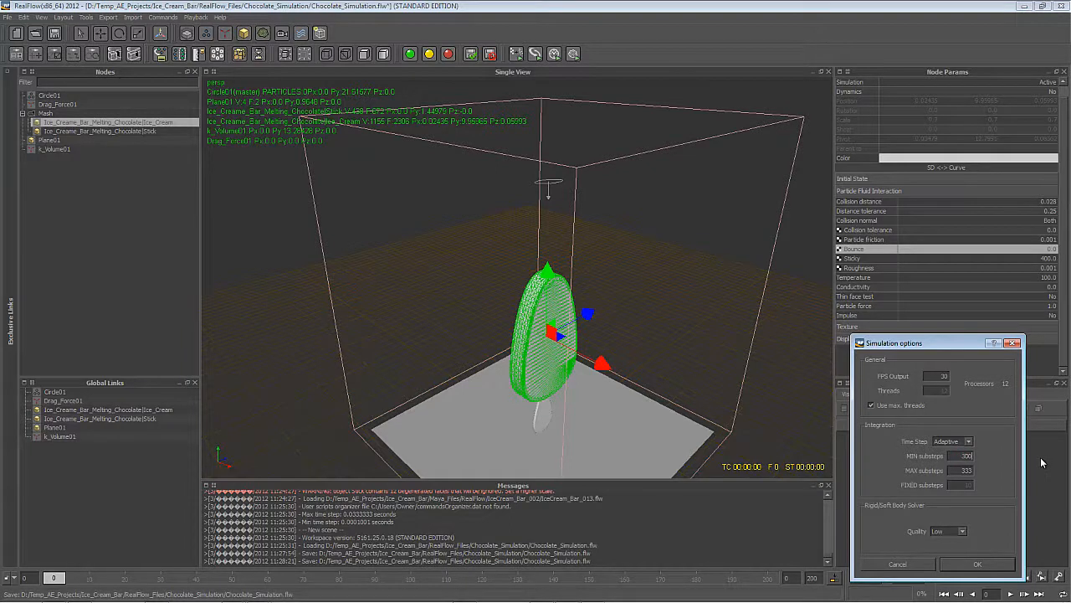
pyautogui.press('Return')
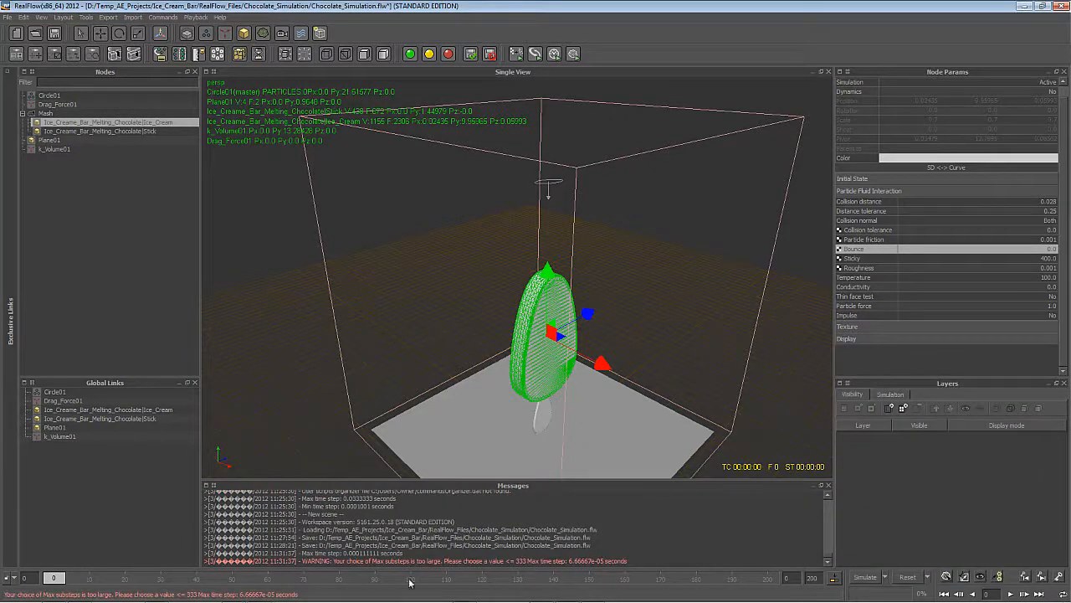
pyautogui.click(56, 34)
# Step: Lower the Circle emitter to a Y position of about 18.66 above the ice cream bar and save the scene
pyautogui.keyDown('alt'); pyautogui.moveTo(496, 316); pyautogui.dragTo(550, 324); pyautogui.keyUp('alt')
pyautogui.click(548, 179)
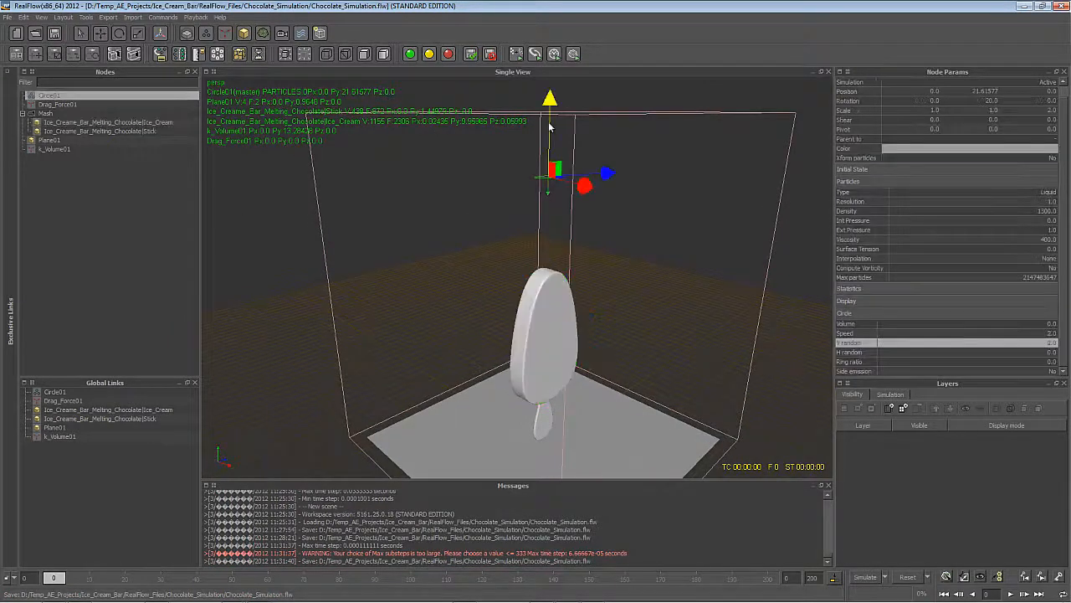
pyautogui.moveTo(549, 127); pyautogui.dragTo(550, 190)
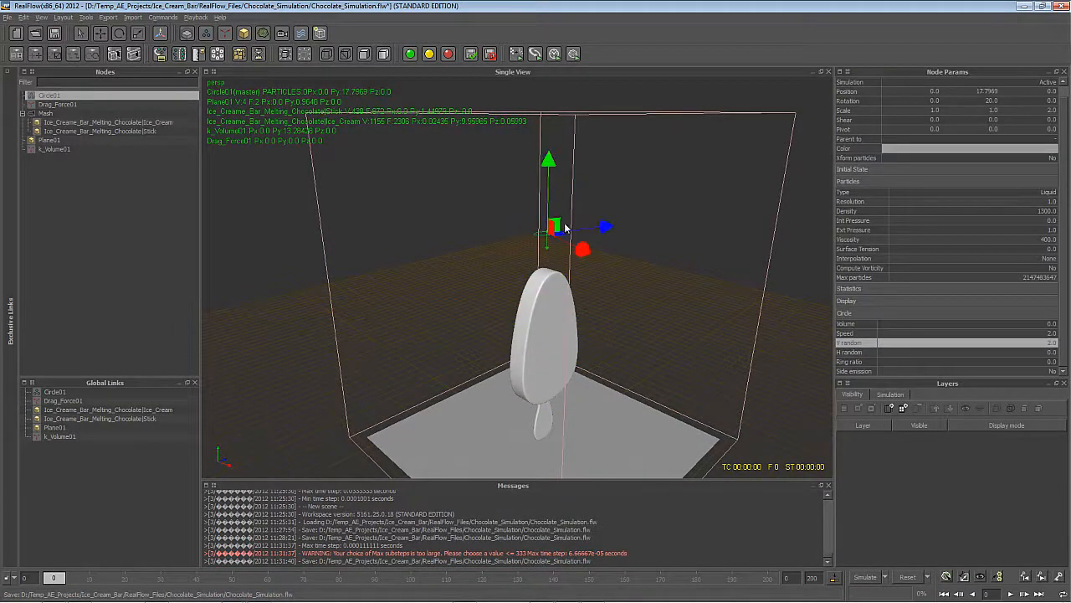
pyautogui.keyDown('alt'); pyautogui.moveTo(565, 228); pyautogui.dragTo(548, 222); pyautogui.keyUp('alt')
pyautogui.scroll(3, 547, 222)
pyautogui.moveTo(571, 139); pyautogui.dragTo(571, 142)
pyautogui.keyDown('alt'); pyautogui.moveTo(592, 235); pyautogui.dragTo(629, 215); pyautogui.keyUp('alt')
pyautogui.scroll(-3, 608, 253)
pyautogui.scroll(4, 566, 190)
pyautogui.scroll(-4, 565, 191)
pyautogui.click(54, 33)
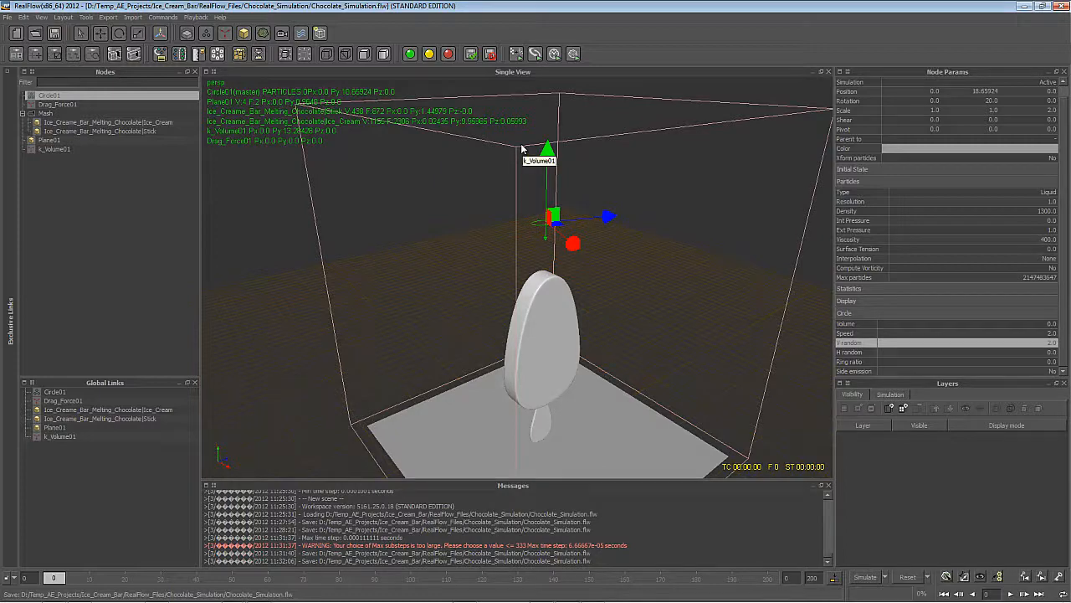
# Step: Add a Gravity daemon to the scene
pyautogui.keyDown('alt'); pyautogui.moveTo(532, 322); pyautogui.dragTo(555, 307); pyautogui.keyUp('alt')
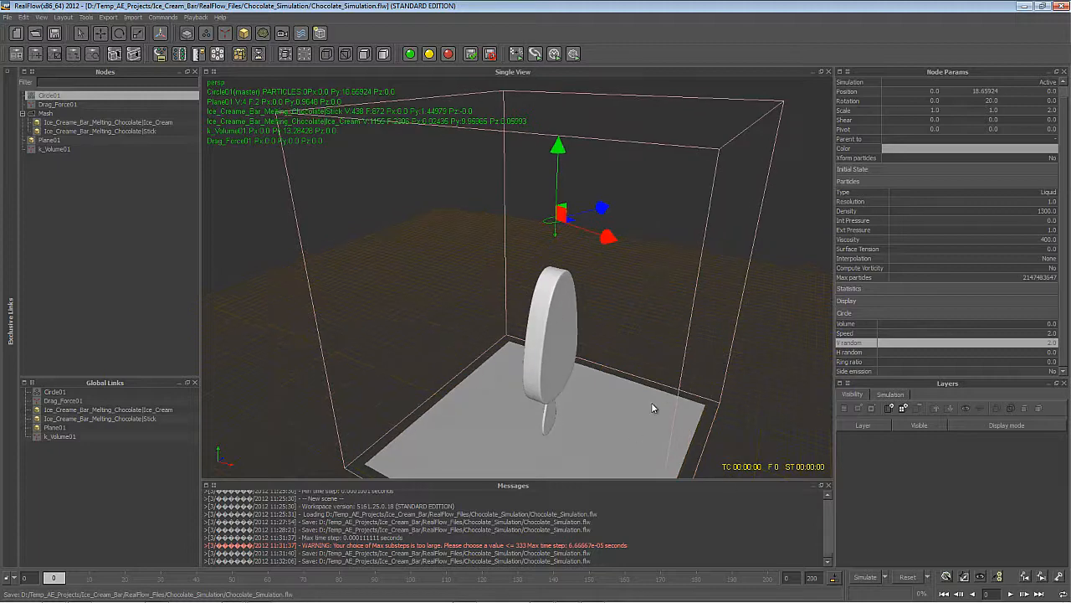
pyautogui.moveTo(488, 388)
pyautogui.keyDown('alt'); pyautogui.mouseDown()
pyautogui.moveTo(612, 466)
pyautogui.moveTo(600, 440)
pyautogui.moveTo(611, 332)
pyautogui.moveTo(574, 342)
pyautogui.moveTo(615, 366)
pyautogui.mouseUp(); pyautogui.keyUp('alt')
pyautogui.keyDown('alt'); pyautogui.moveTo(596, 314); pyautogui.dragTo(611, 268); pyautogui.keyUp('alt')
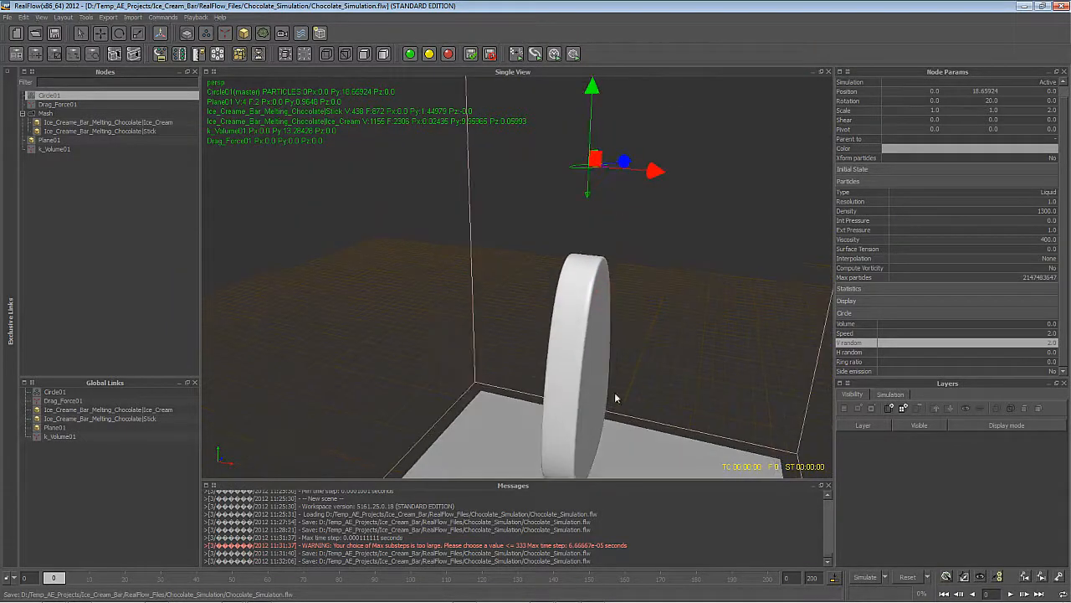
pyautogui.keyDown('alt'); pyautogui.moveTo(613, 396); pyautogui.dragTo(574, 391); pyautogui.keyUp('alt')
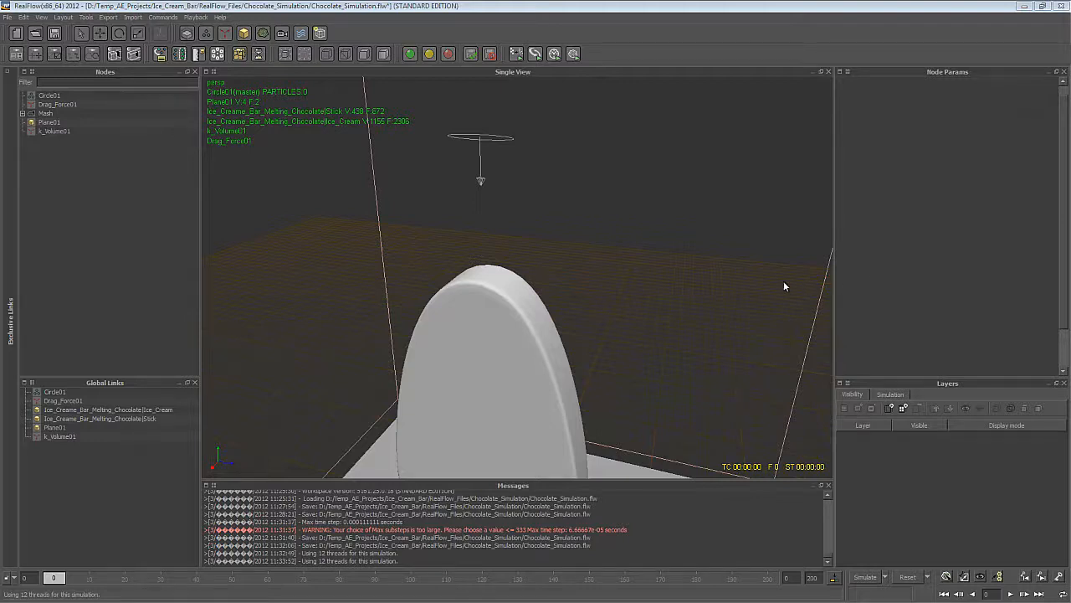
pyautogui.click(228, 34)
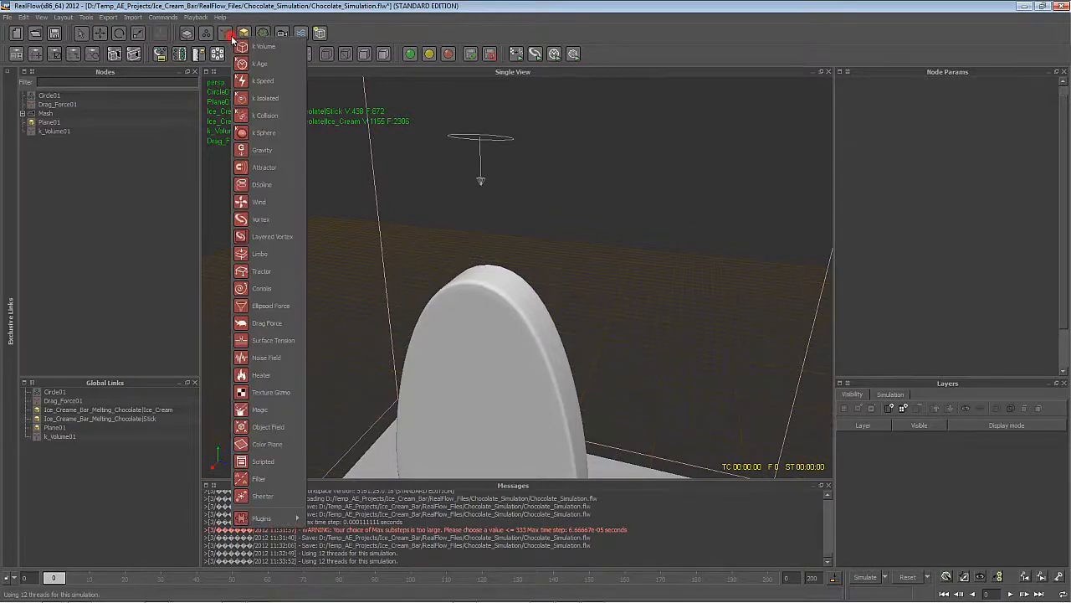
pyautogui.click(281, 150)
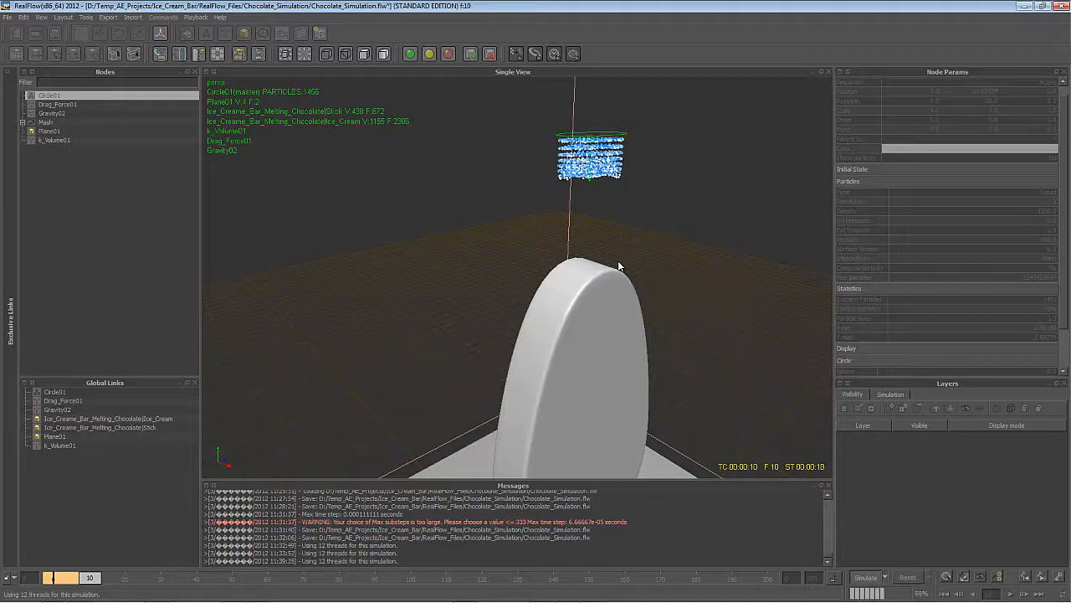
pyautogui.press('d')
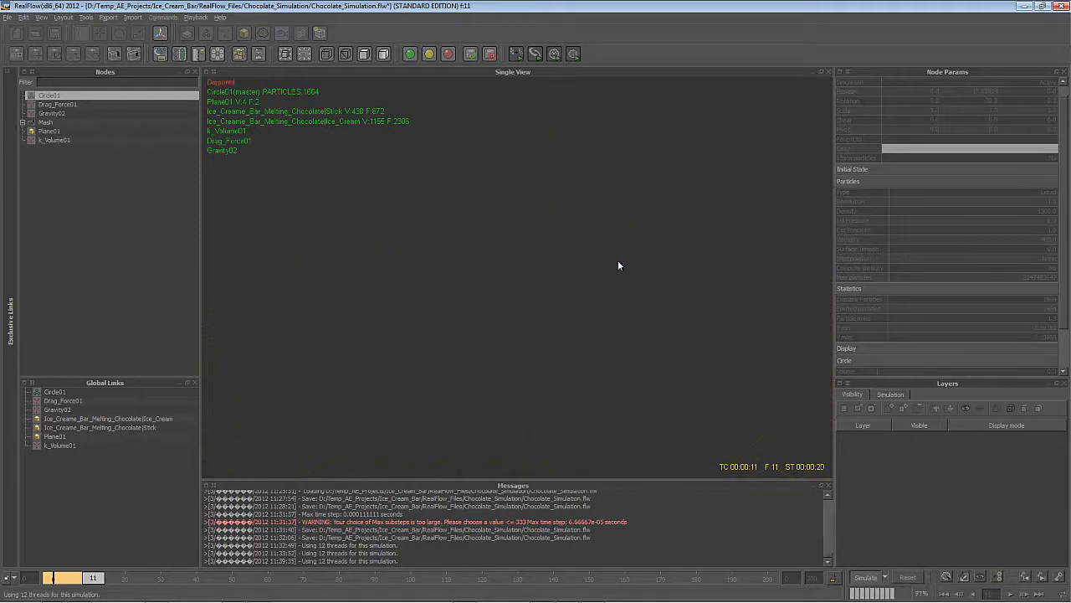
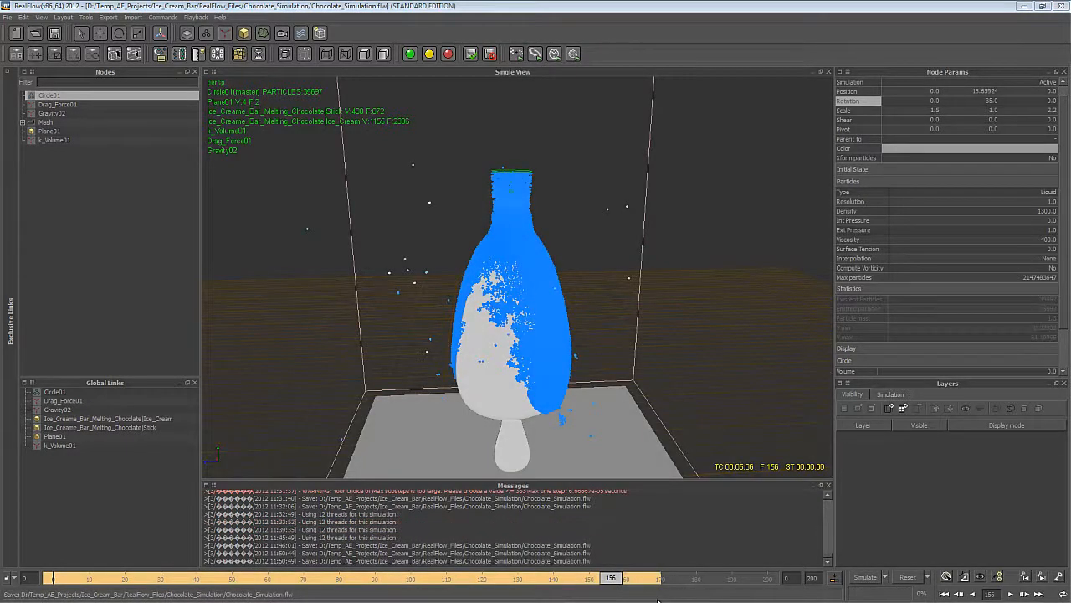
# Step: Scrub through the simulated frames up to 170 and examine from several angles how the fluid coats the ice cream bar
pyautogui.moveTo(97, 579); pyautogui.dragTo(150, 586)
pyautogui.moveTo(615, 222)
pyautogui.keyDown('alt'); pyautogui.mouseDown()
pyautogui.moveTo(566, 227)
pyautogui.moveTo(533, 258)
pyautogui.moveTo(473, 276)
pyautogui.mouseUp(); pyautogui.keyUp('alt')
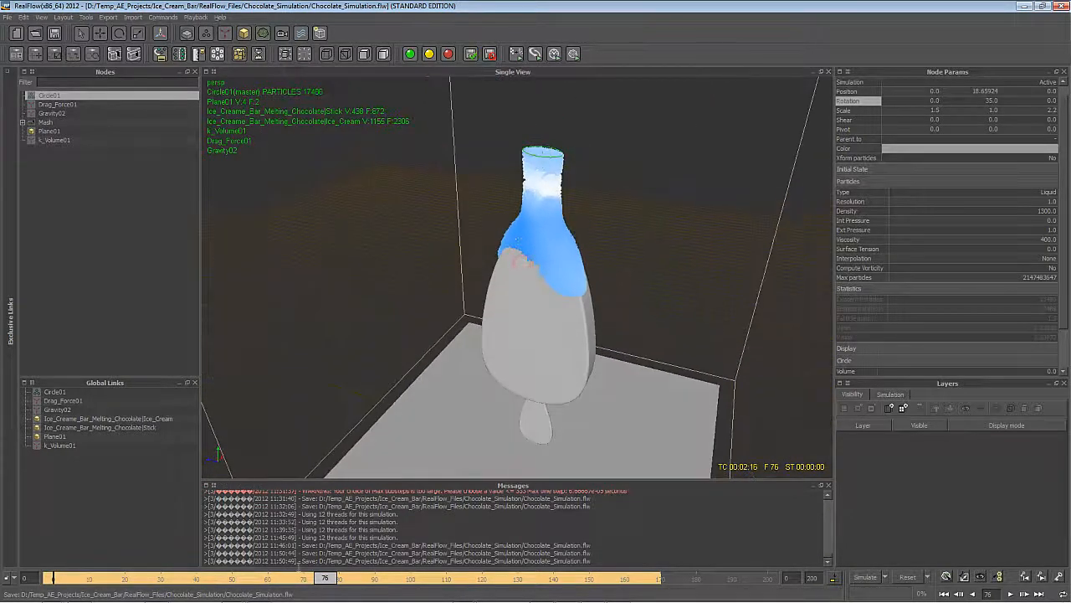
pyautogui.moveTo(328, 580); pyautogui.dragTo(630, 598)
pyautogui.keyDown('alt'); pyautogui.moveTo(570, 354); pyautogui.dragTo(628, 337); pyautogui.keyUp('alt')
pyautogui.moveTo(634, 581)
pyautogui.mouseDown()
pyautogui.moveTo(643, 584)
pyautogui.moveTo(622, 585)
pyautogui.mouseUp()
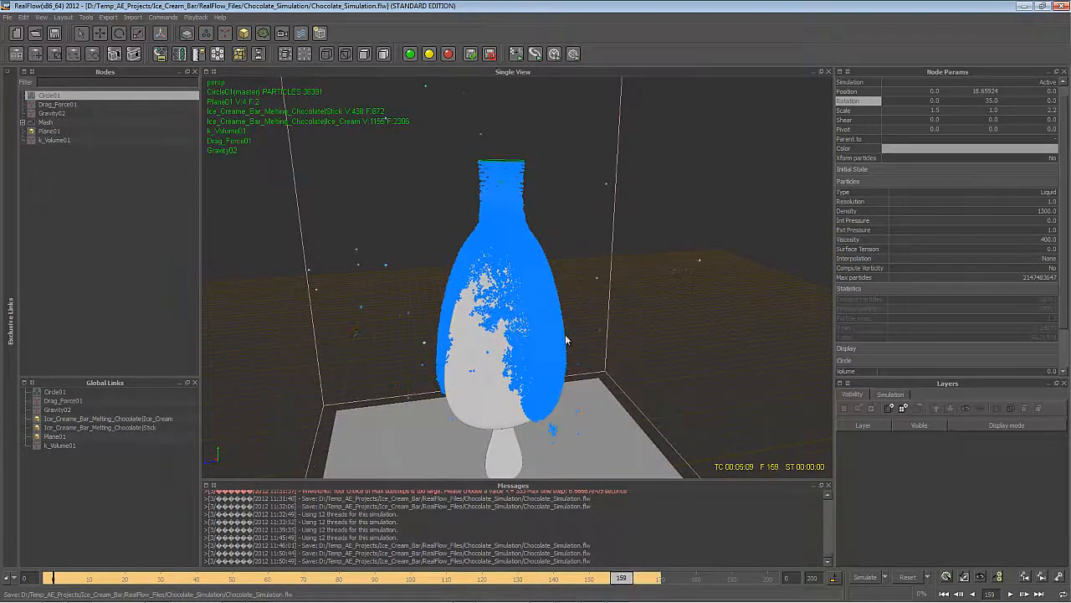
pyautogui.keyDown('alt'); pyautogui.moveTo(480, 286); pyautogui.dragTo(514, 280); pyautogui.keyUp('alt')
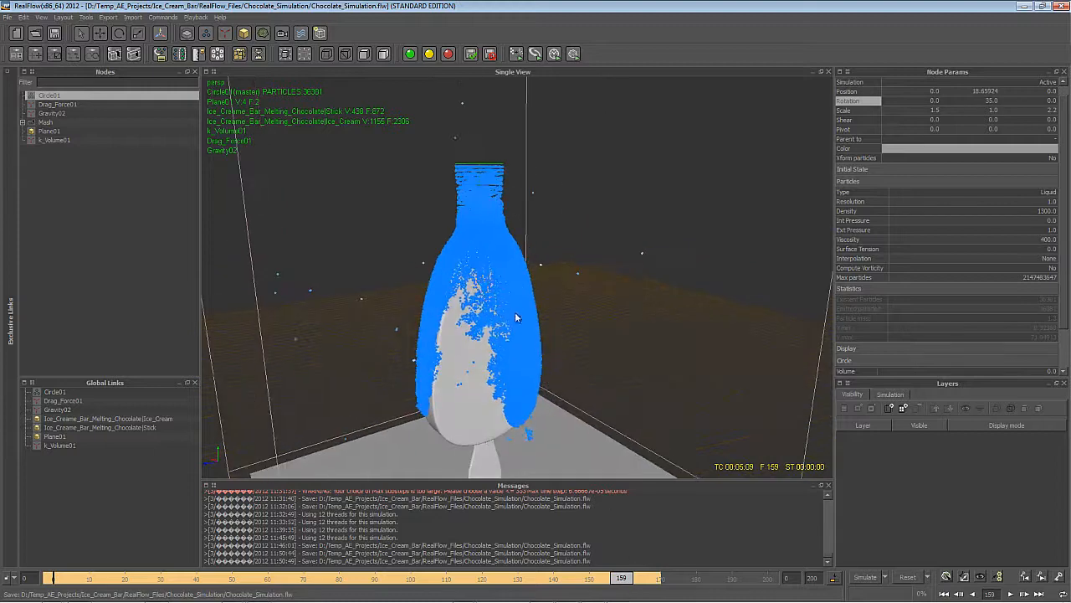
pyautogui.keyDown('alt'); pyautogui.moveTo(519, 319); pyautogui.dragTo(597, 312); pyautogui.keyUp('alt')
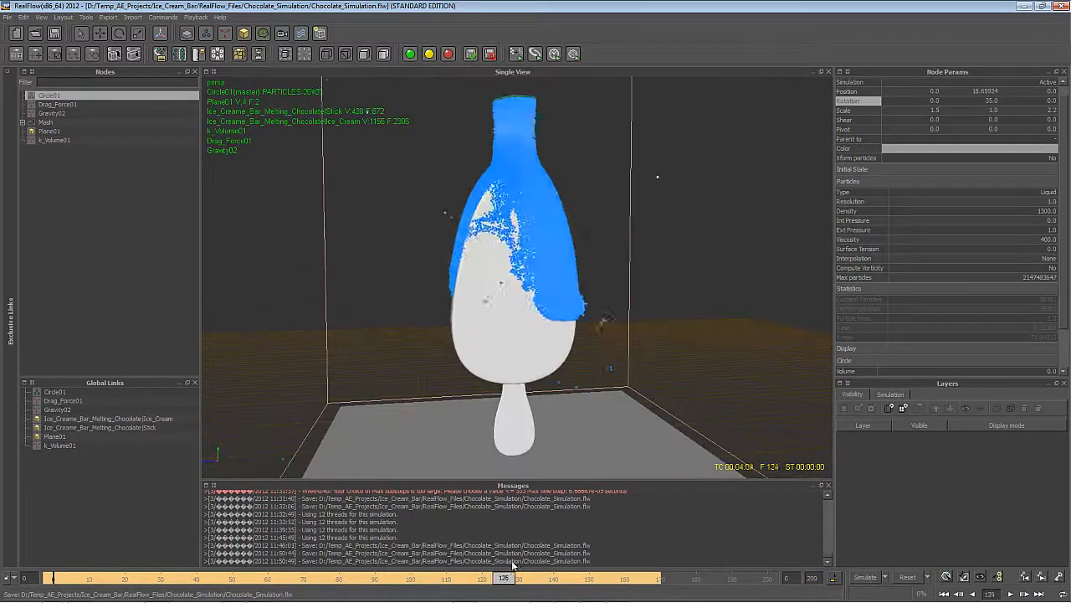
pyautogui.moveTo(507, 565); pyautogui.dragTo(617, 552)
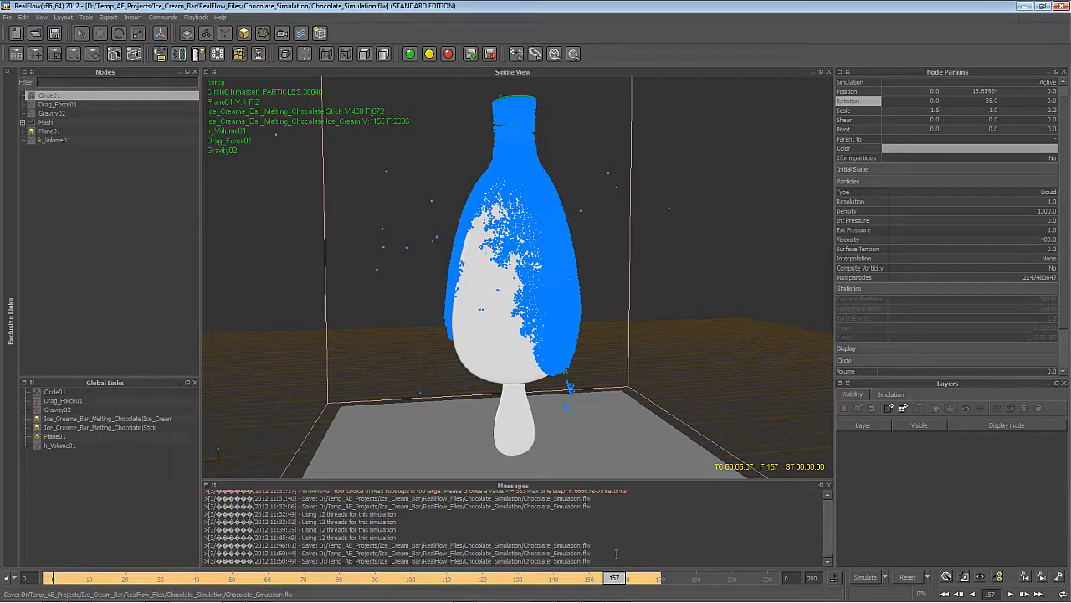
pyautogui.keyDown('alt'); pyautogui.moveTo(475, 281); pyautogui.dragTo(583, 289); pyautogui.keyUp('alt')
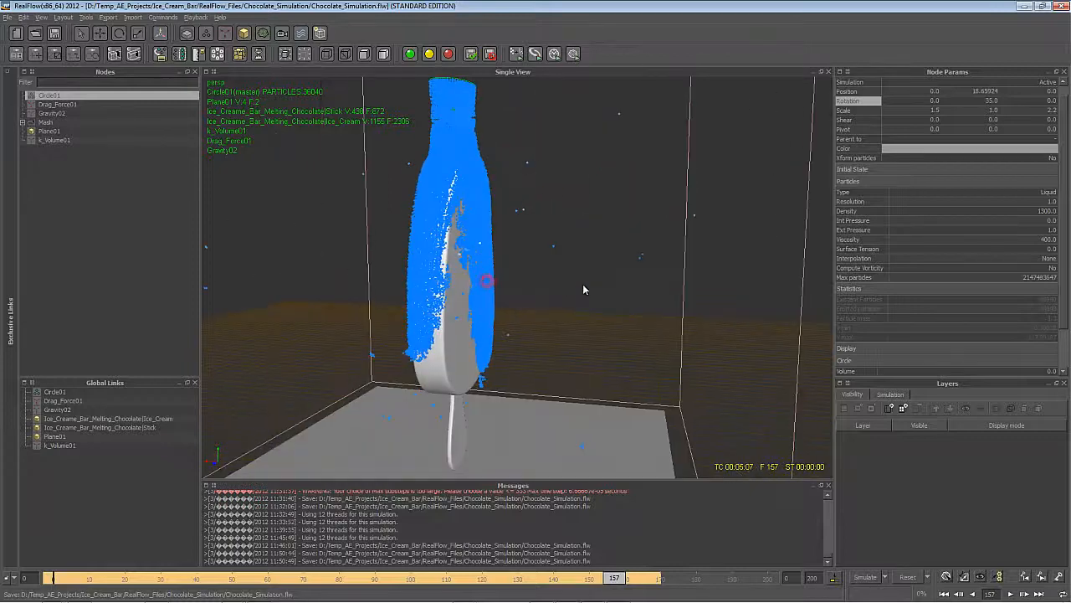
pyautogui.moveTo(624, 586); pyautogui.dragTo(663, 592)
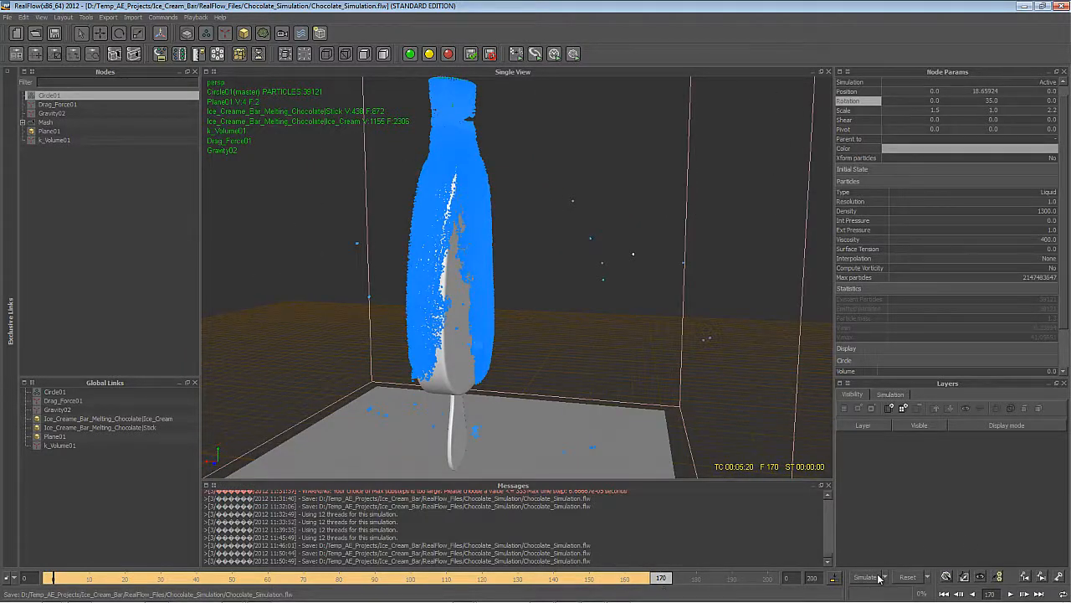
# Step: Raise the Circle emitter above the ice cream bar to a Y position of about 20.48
pyautogui.scroll(-3, 556, 360)
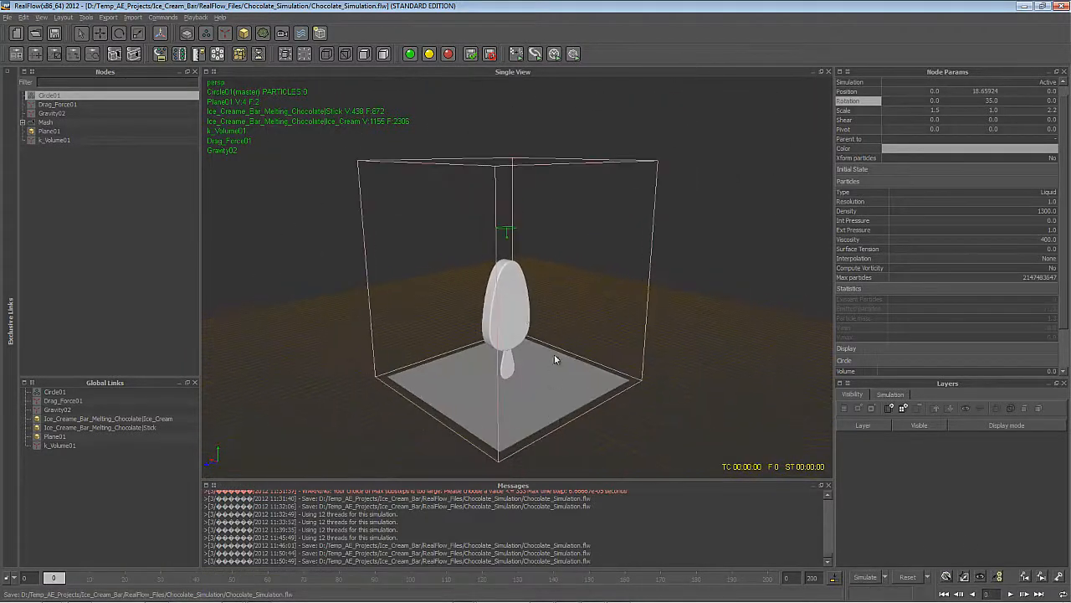
pyautogui.keyDown('alt'); pyautogui.moveTo(554, 360); pyautogui.dragTo(485, 290, button='right'); pyautogui.keyUp('alt')
pyautogui.keyDown('alt'); pyautogui.moveTo(485, 290); pyautogui.dragTo(509, 320, button='middle'); pyautogui.keyUp('alt')
pyautogui.press('w')
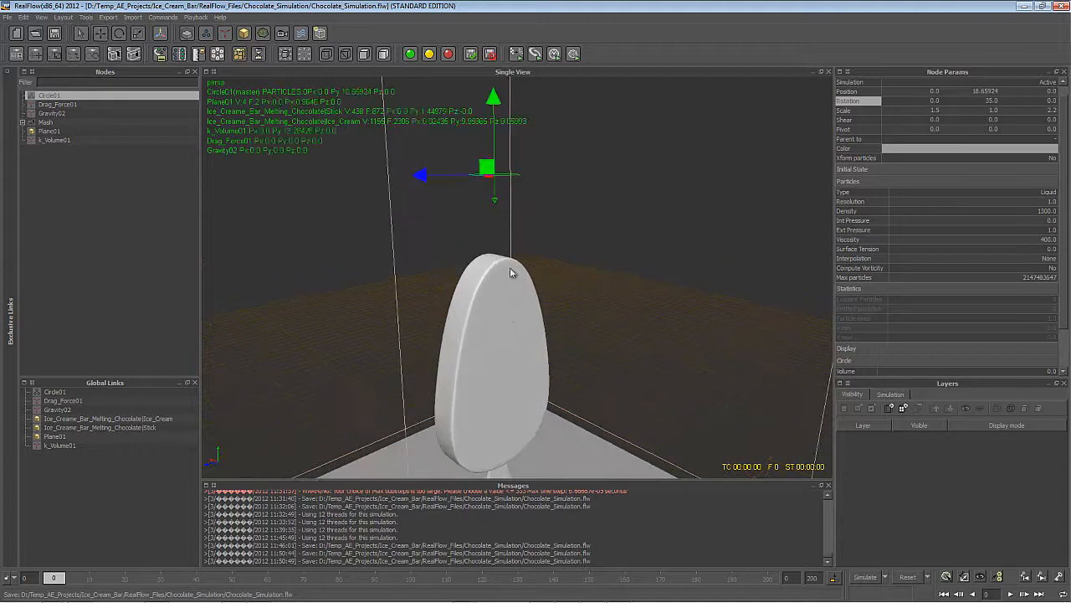
pyautogui.moveTo(494, 96); pyautogui.dragTo(503, 59)
# Step: Check the Circle emitter's alignment over the ice cream bar in the perspective and top views
pyautogui.keyDown('alt'); pyautogui.moveTo(588, 243); pyautogui.dragTo(566, 270); pyautogui.keyUp('alt')
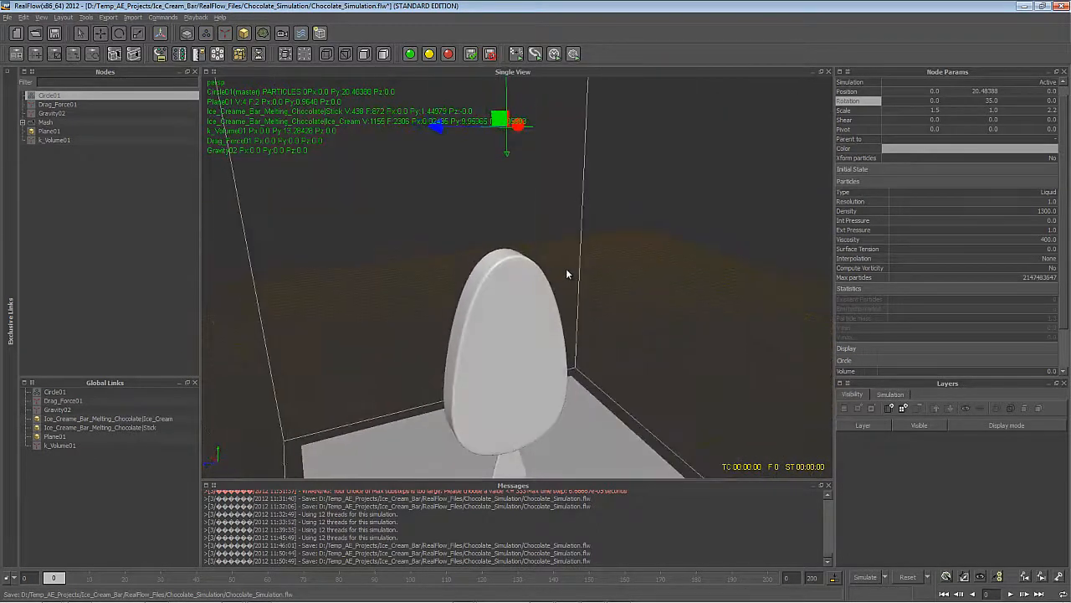
pyautogui.keyDown('alt'); pyautogui.moveTo(567, 270); pyautogui.dragTo(588, 311, button='right'); pyautogui.keyUp('alt')
pyautogui.keyDown('alt'); pyautogui.moveTo(588, 314); pyautogui.dragTo(558, 318); pyautogui.keyUp('alt')
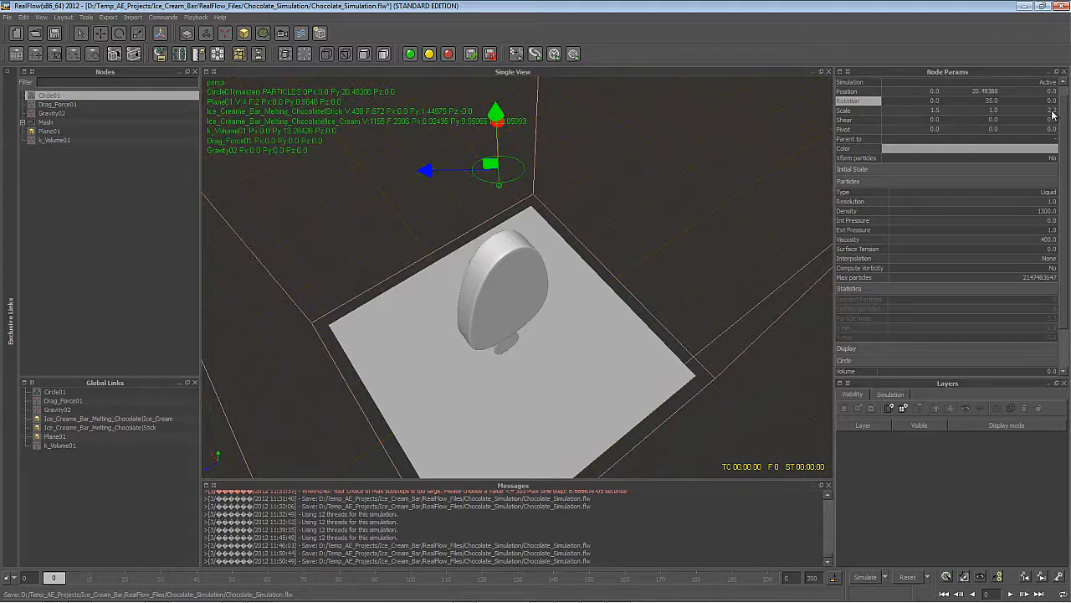
pyautogui.keyDown('alt'); pyautogui.moveTo(529, 257); pyautogui.dragTo(539, 258); pyautogui.keyUp('alt')
pyautogui.press('1')
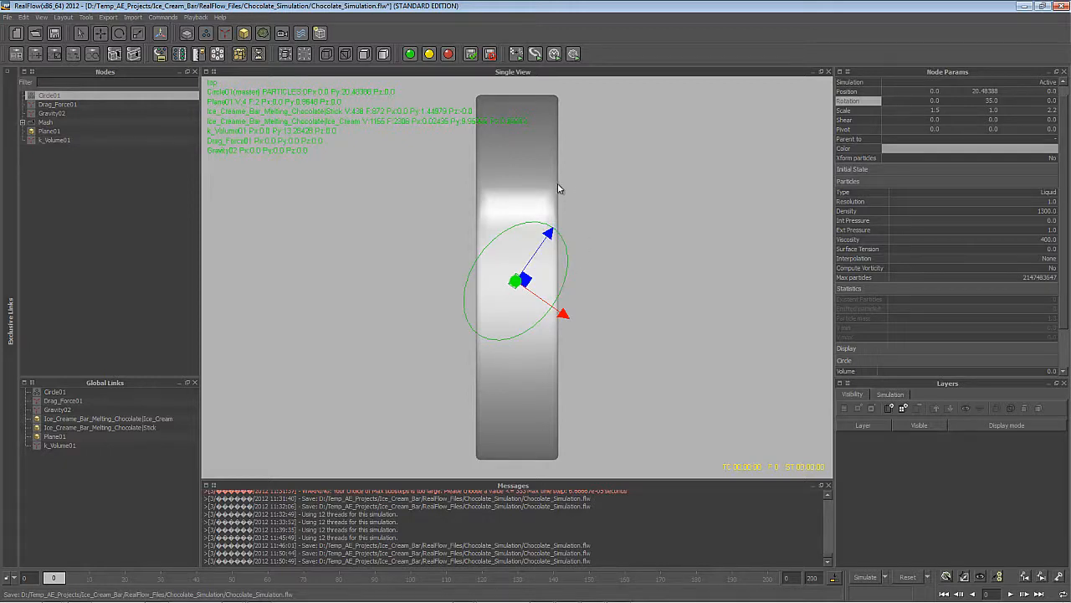
pyautogui.press('4')
pyautogui.keyDown('alt'); pyautogui.moveTo(502, 273); pyautogui.dragTo(485, 304, button='middle'); pyautogui.keyUp('alt')
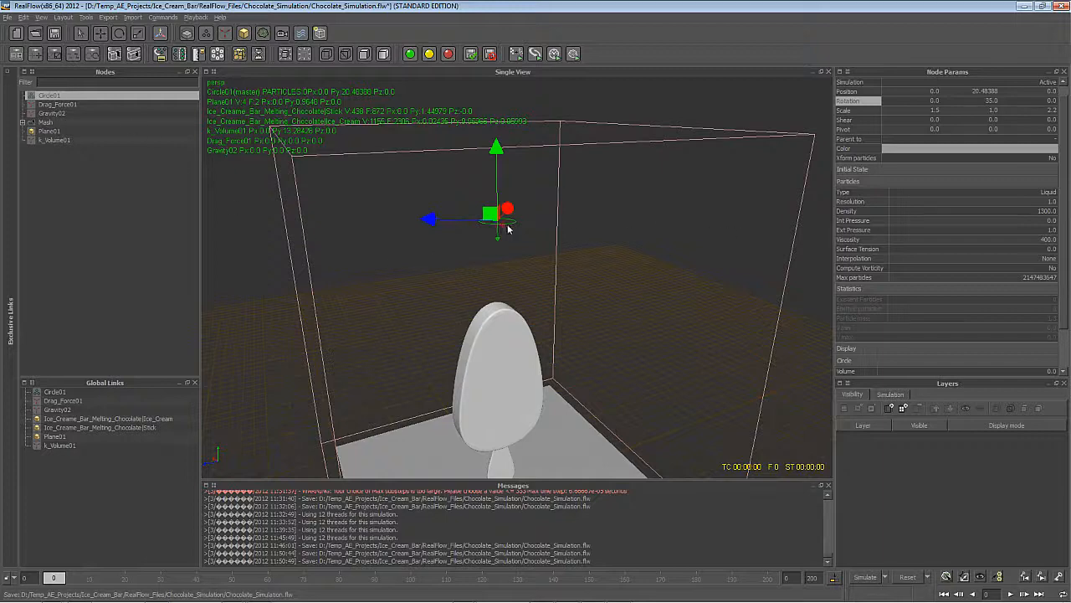
# Step: Nudge the Circle emitter up to a Y position of about 20.51
pyautogui.keyDown('alt'); pyautogui.moveTo(507, 229); pyautogui.dragTo(539, 224); pyautogui.keyUp('alt')
pyautogui.moveTo(492, 170); pyautogui.dragTo(493, 167)
pyautogui.keyDown('alt'); pyautogui.moveTo(493, 318); pyautogui.dragTo(521, 340); pyautogui.keyUp('alt')
pyautogui.keyDown('alt'); pyautogui.moveTo(521, 340); pyautogui.dragTo(494, 355, button='right'); pyautogui.keyUp('alt')
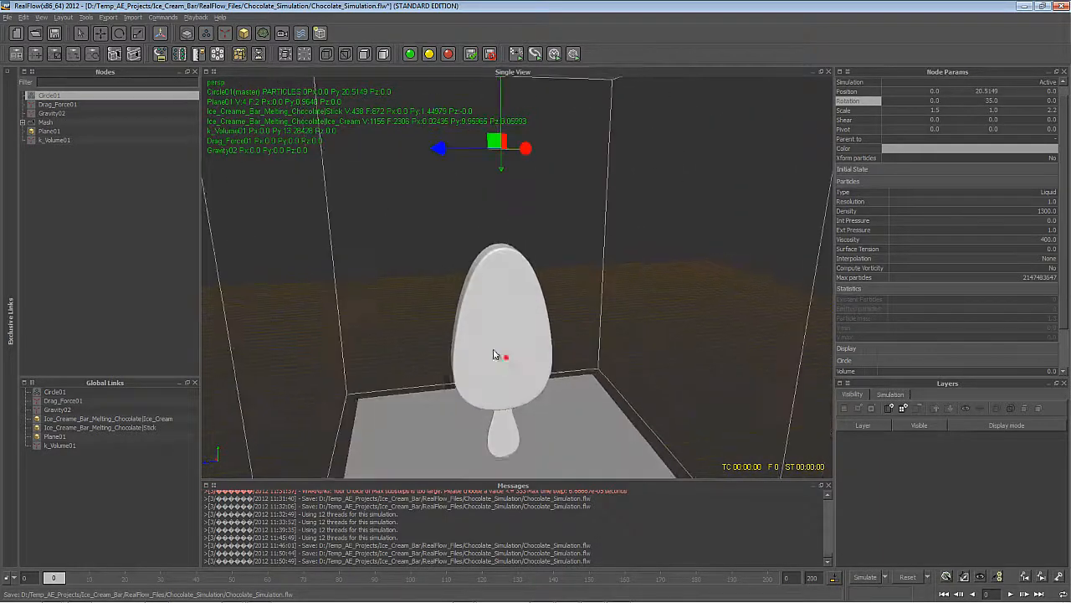
# Step: Set the drag strength of the Drag Force daemon to 0.3
pyautogui.keyDown('alt'); pyautogui.moveTo(504, 356); pyautogui.dragTo(538, 339); pyautogui.keyUp('alt')
pyautogui.keyDown('alt'); pyautogui.moveTo(538, 339); pyautogui.dragTo(619, 303, button='middle'); pyautogui.keyUp('alt')
pyautogui.keyDown('alt'); pyautogui.moveTo(619, 303); pyautogui.dragTo(625, 318); pyautogui.keyUp('alt')
pyautogui.keyDown('alt'); pyautogui.moveTo(625, 318); pyautogui.dragTo(596, 272, button='middle'); pyautogui.keyUp('alt')
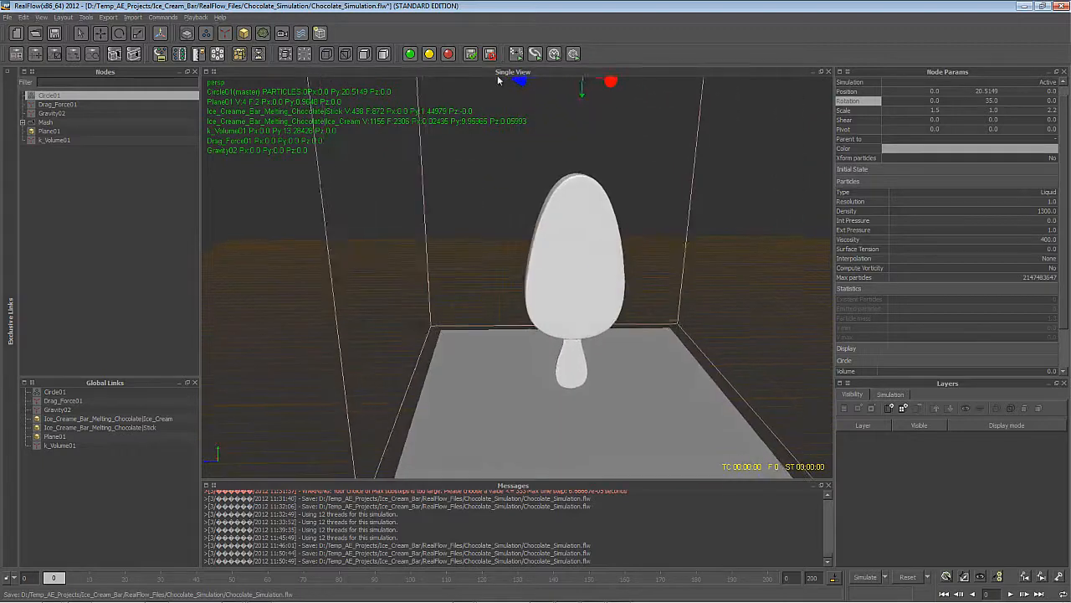
pyautogui.keyDown('alt'); pyautogui.moveTo(564, 217); pyautogui.dragTo(586, 270); pyautogui.keyUp('alt')
pyautogui.keyDown('alt'); pyautogui.moveTo(586, 269); pyautogui.dragTo(523, 362, button='middle'); pyautogui.keyUp('alt')
pyautogui.click(57, 106)
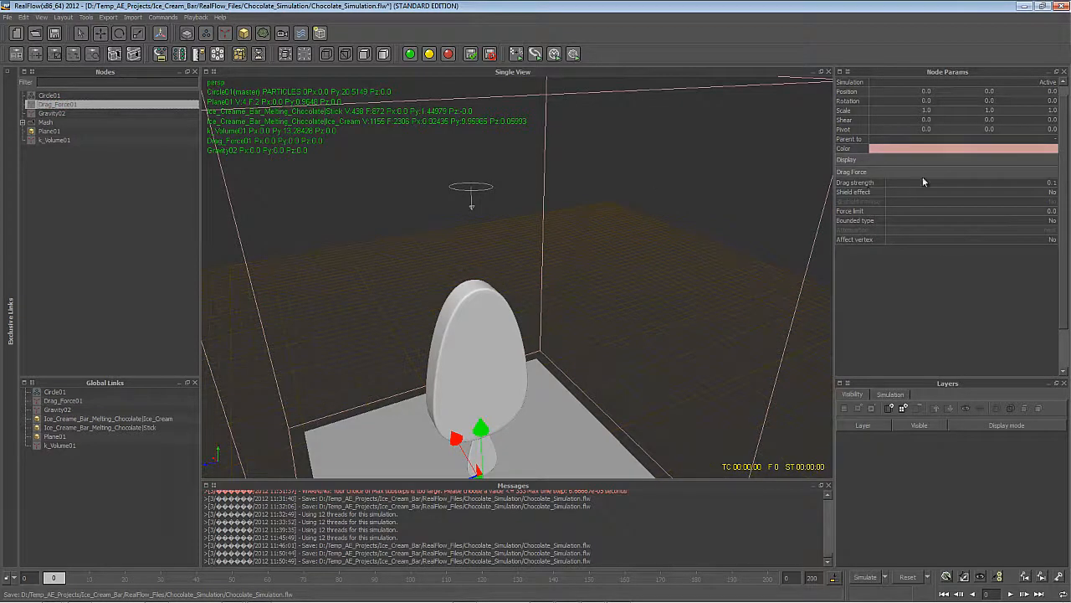
pyautogui.click(1051, 184)
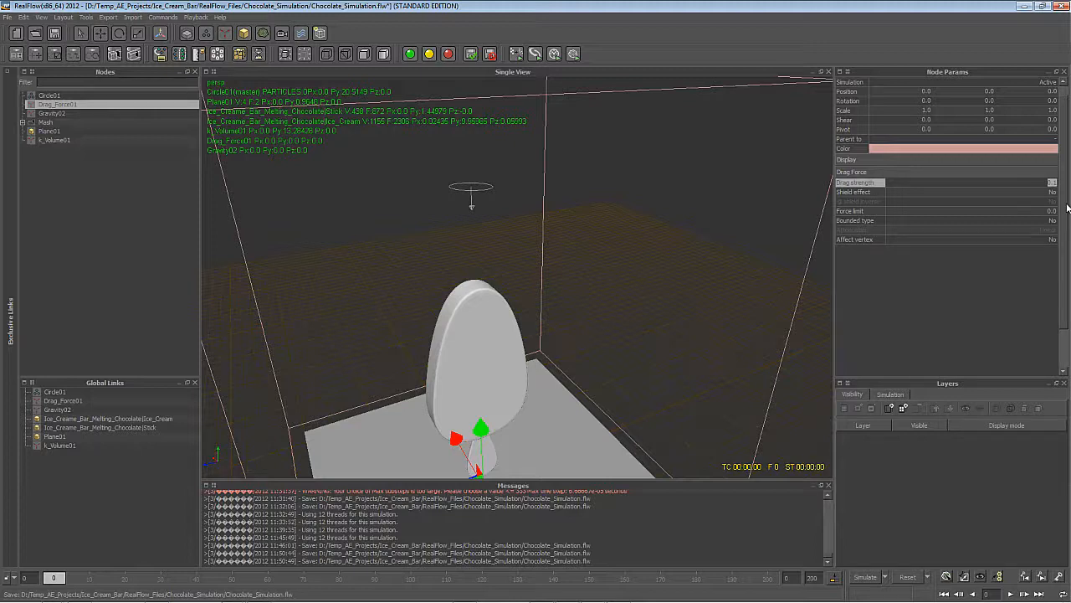
pyautogui.write('0.3')
pyautogui.press('Return')
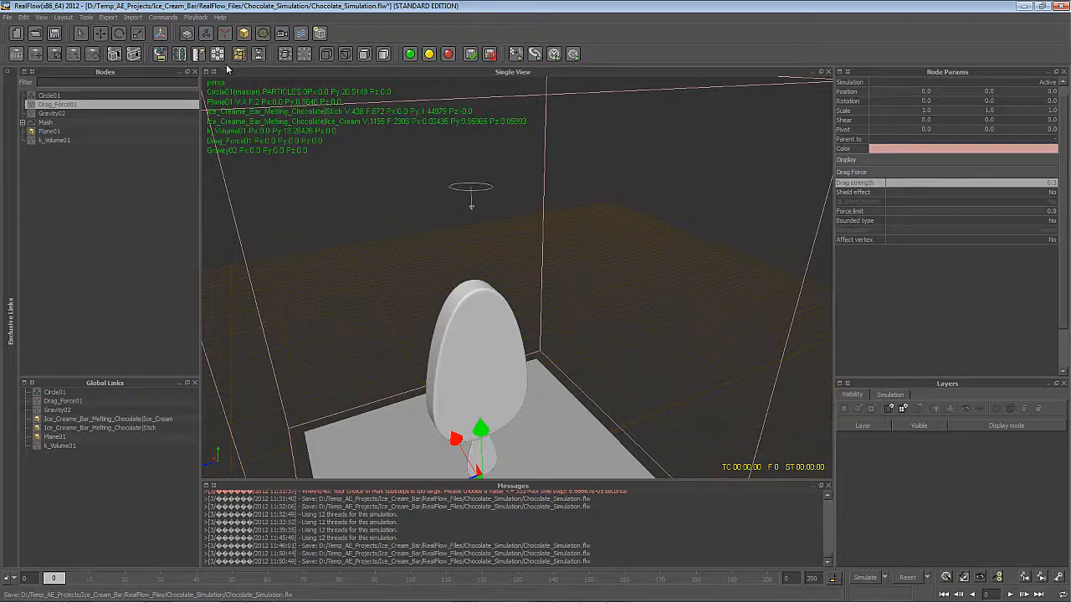
# Step: Add a k Speed daemon to the scene and check the Circle emitter's placement inside the k Volume box
pyautogui.click(225, 35)
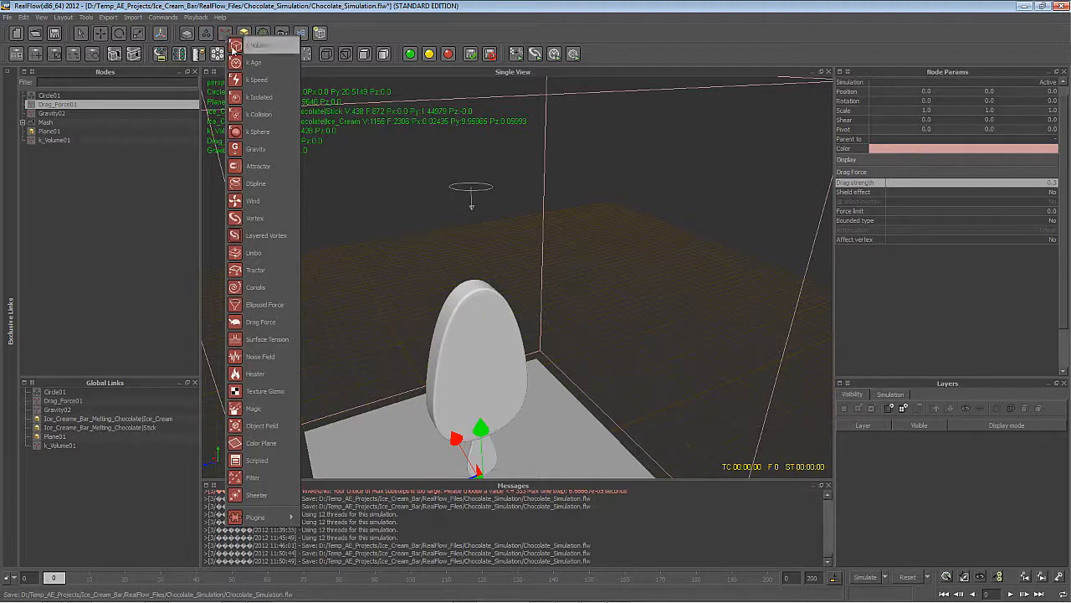
pyautogui.click(268, 81)
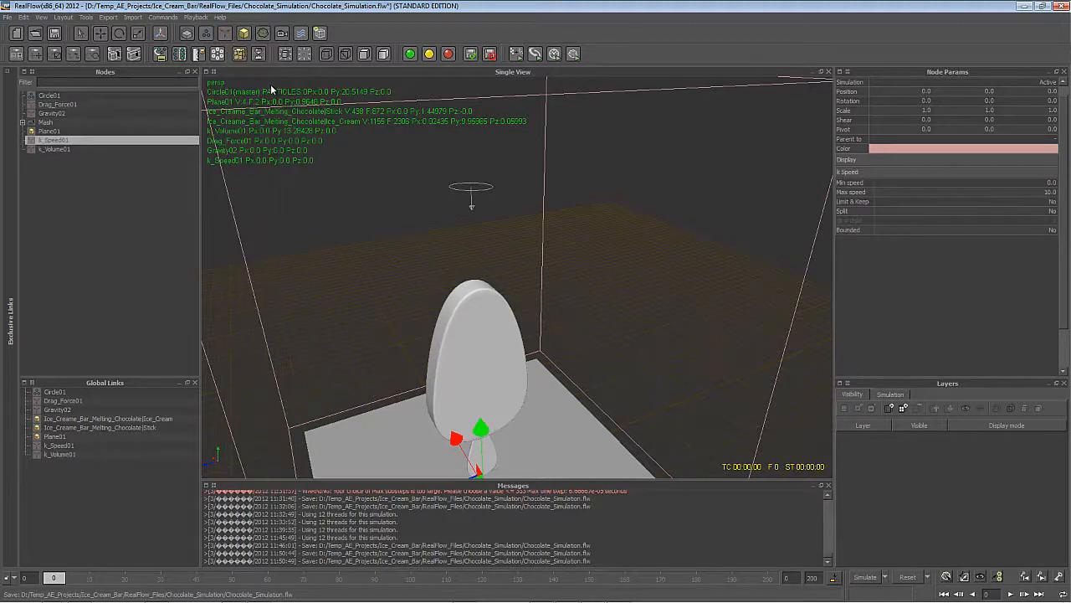
pyautogui.click(50, 95)
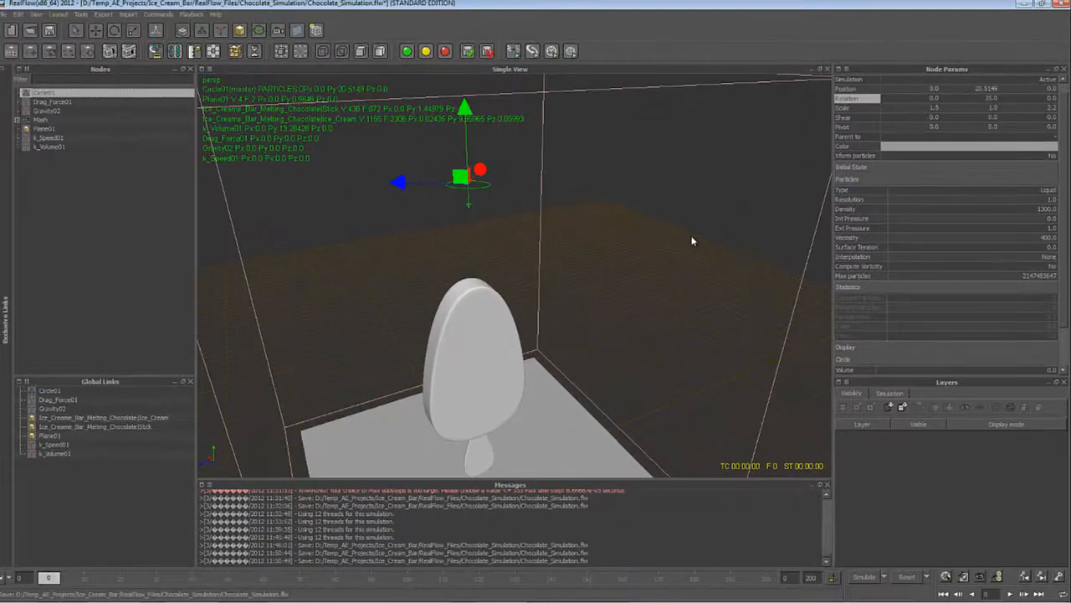
pyautogui.keyDown('alt'); pyautogui.moveTo(713, 293); pyautogui.dragTo(723, 304); pyautogui.keyUp('alt')
pyautogui.scroll(-4, 723, 304)
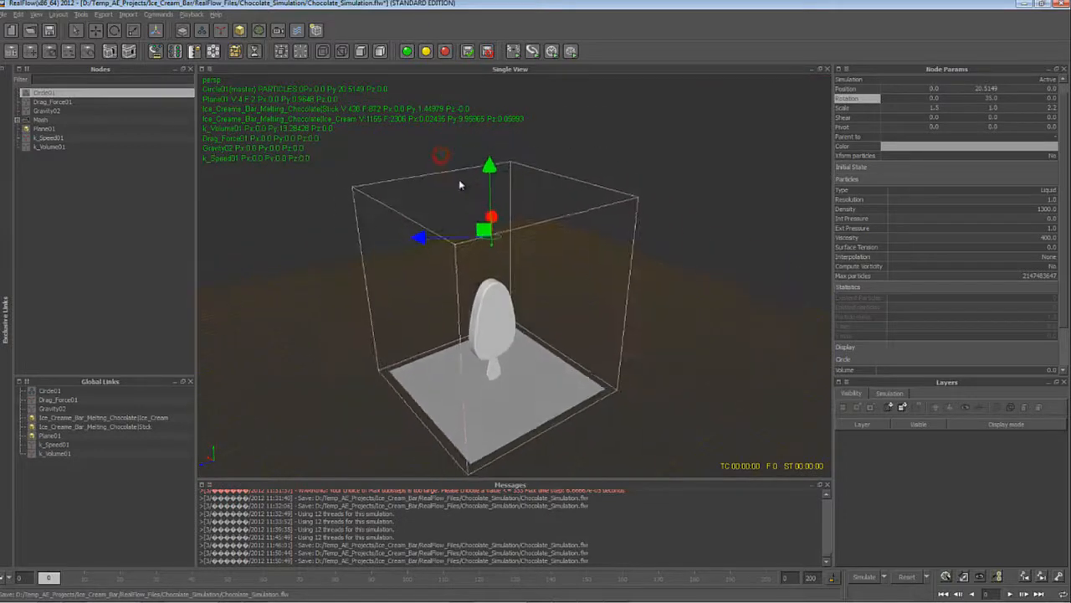
pyautogui.scroll(4, 461, 182)
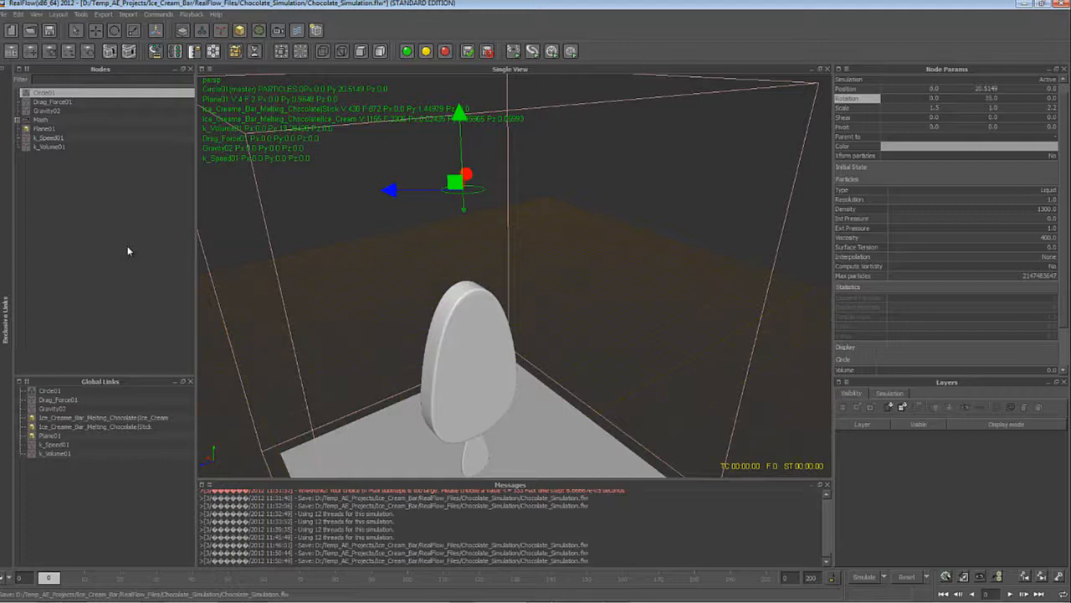
# Step: Set the k Speed daemon's Limit & Keep option to Yes and its Split option to No
pyautogui.click(66, 154)
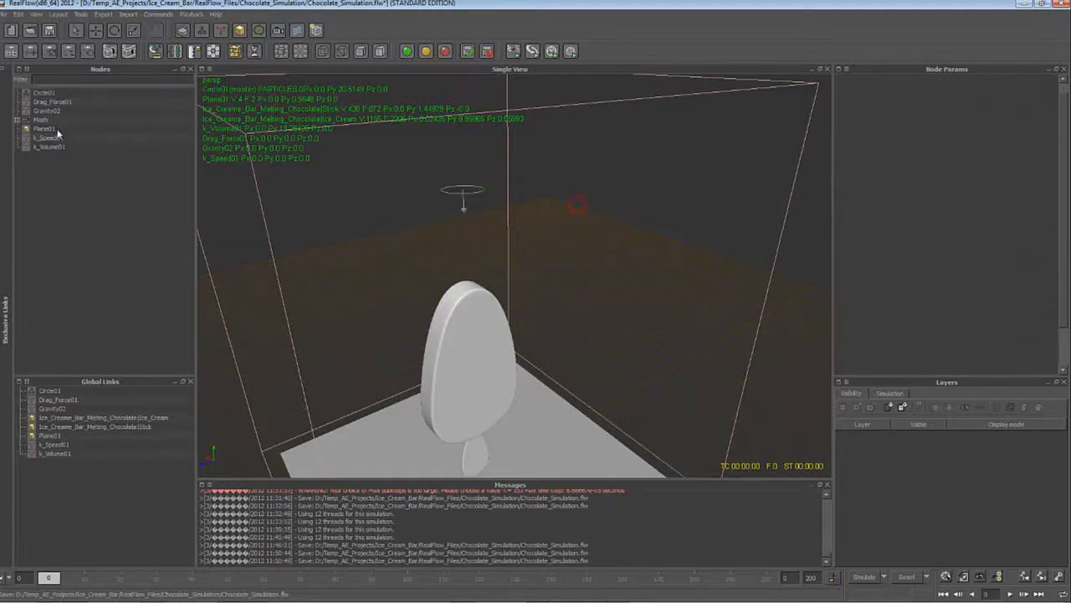
pyautogui.click(52, 138)
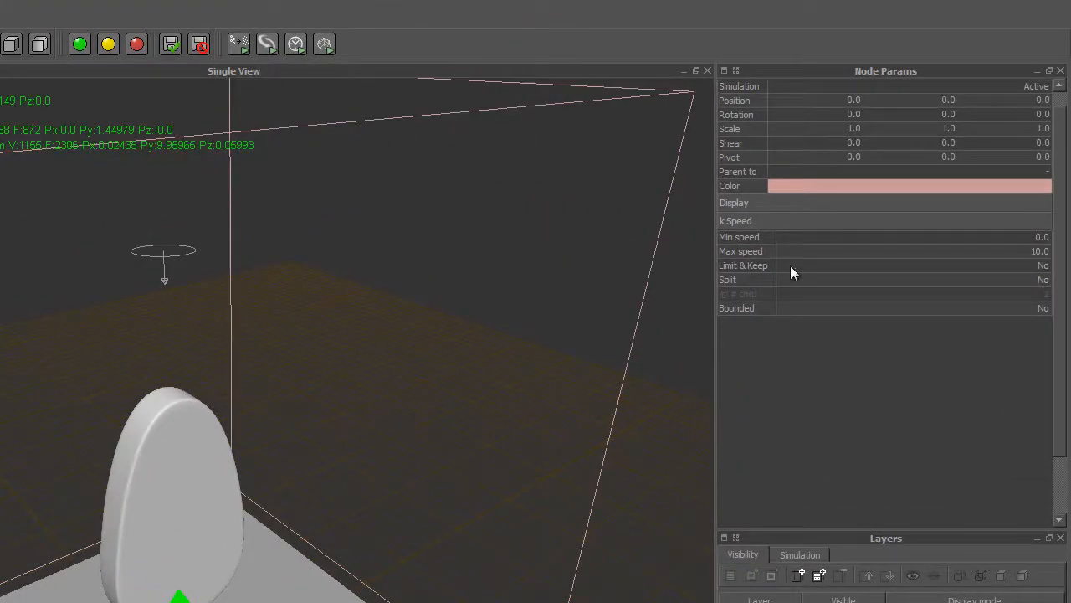
pyautogui.click(957, 269)
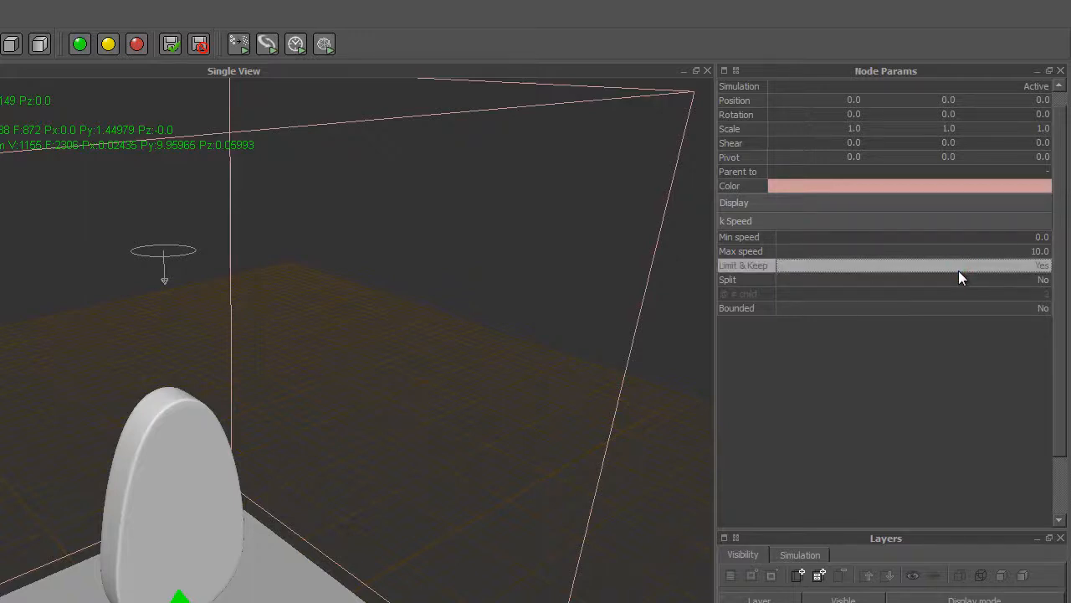
pyautogui.click(1039, 282)
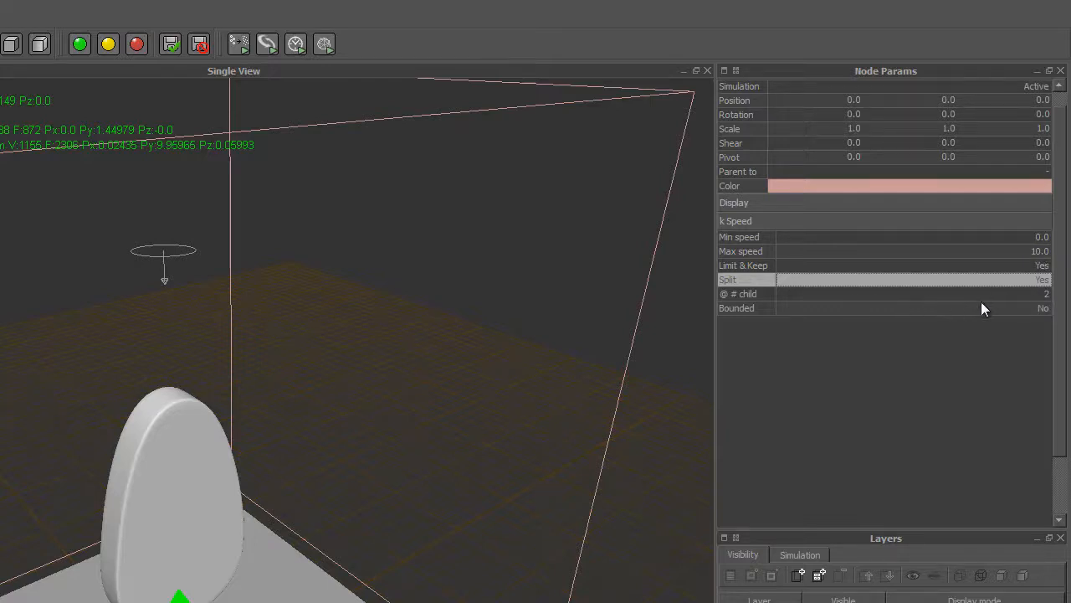
pyautogui.click(1027, 280)
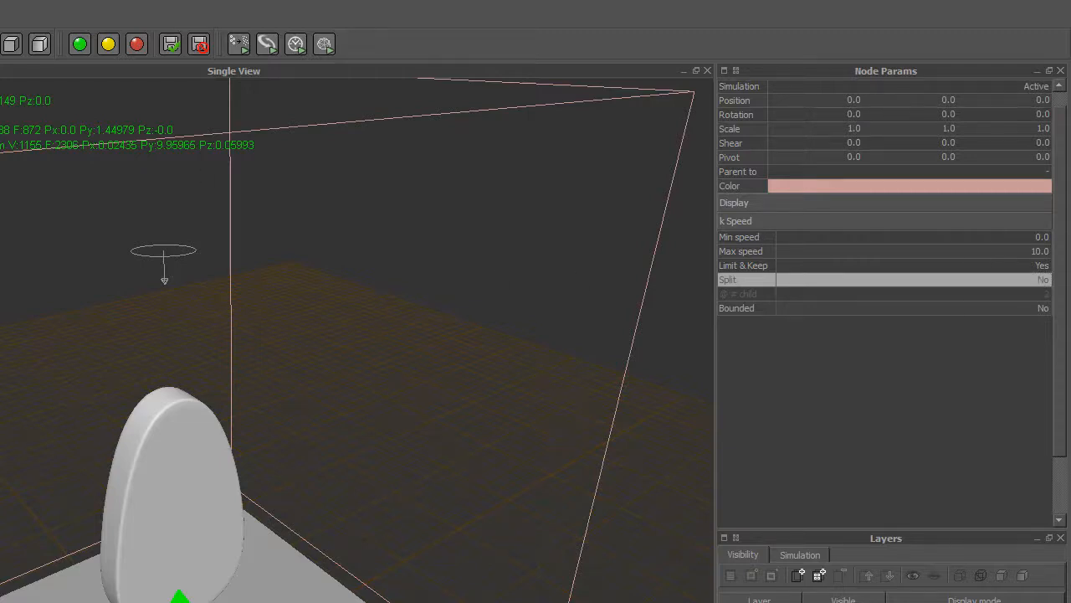
# Step: Set the Circle emitter's density to 1500 and its internal pressure to 0.01
pyautogui.click(164, 250)
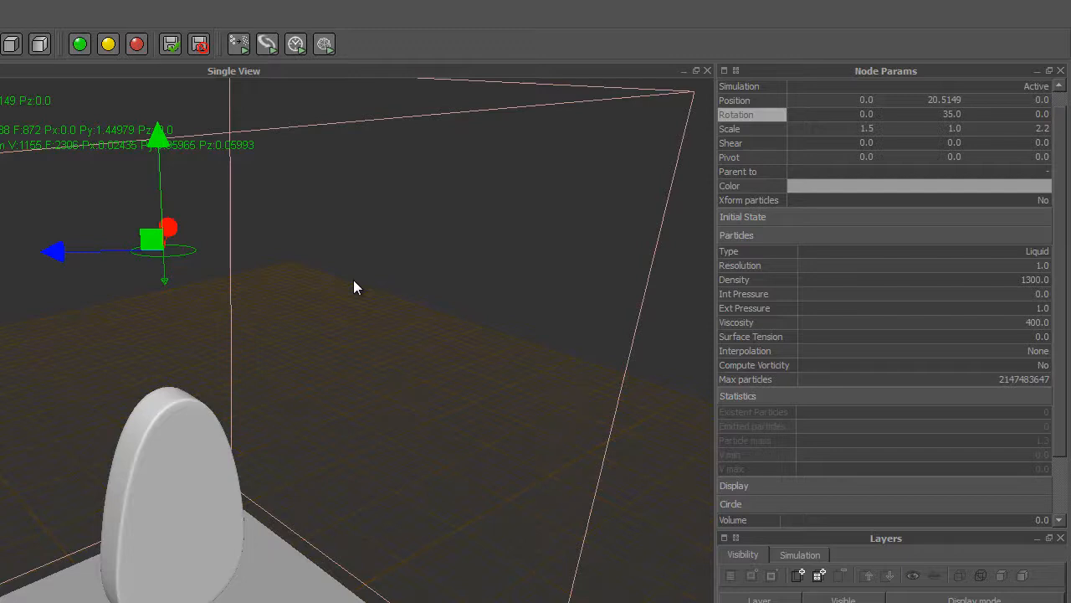
pyautogui.click(1038, 280)
pyautogui.write('1500')
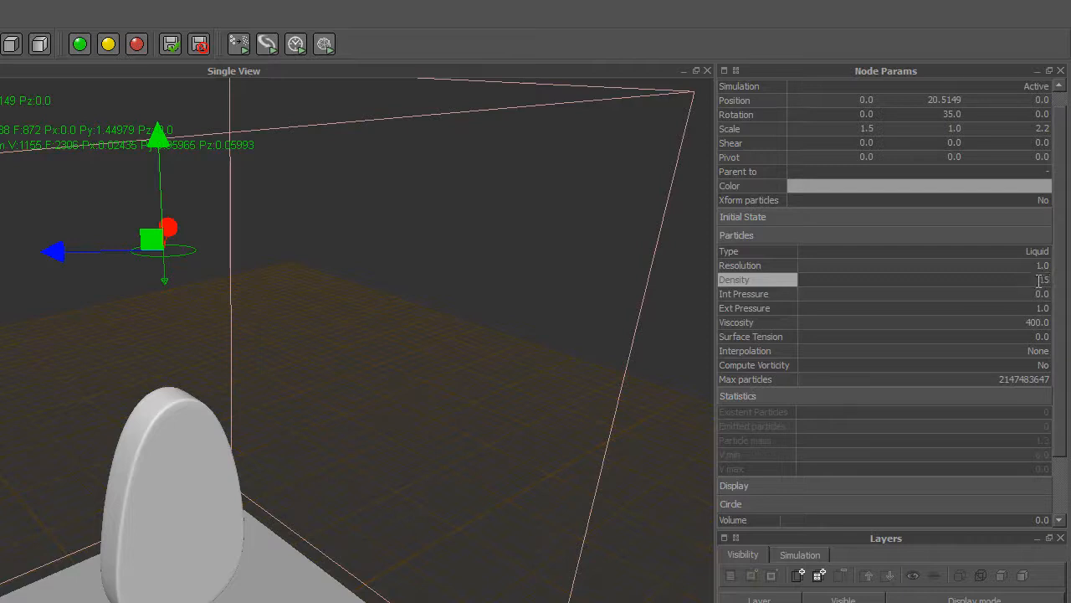
pyautogui.press('Return')
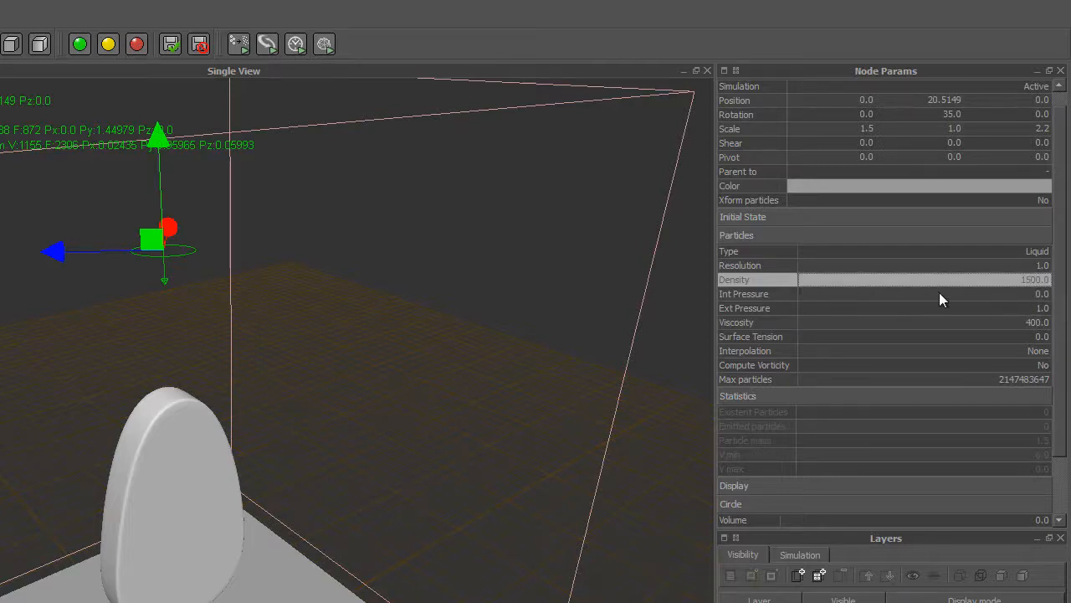
pyautogui.click(984, 294)
pyautogui.write('.0')
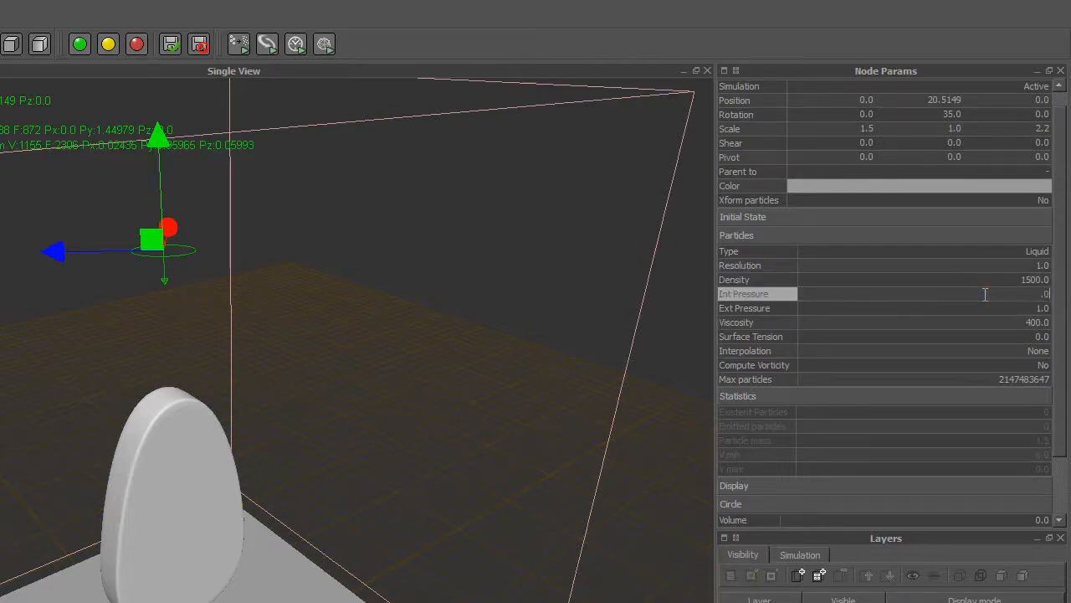
pyautogui.write('1')
pyautogui.press('Return')
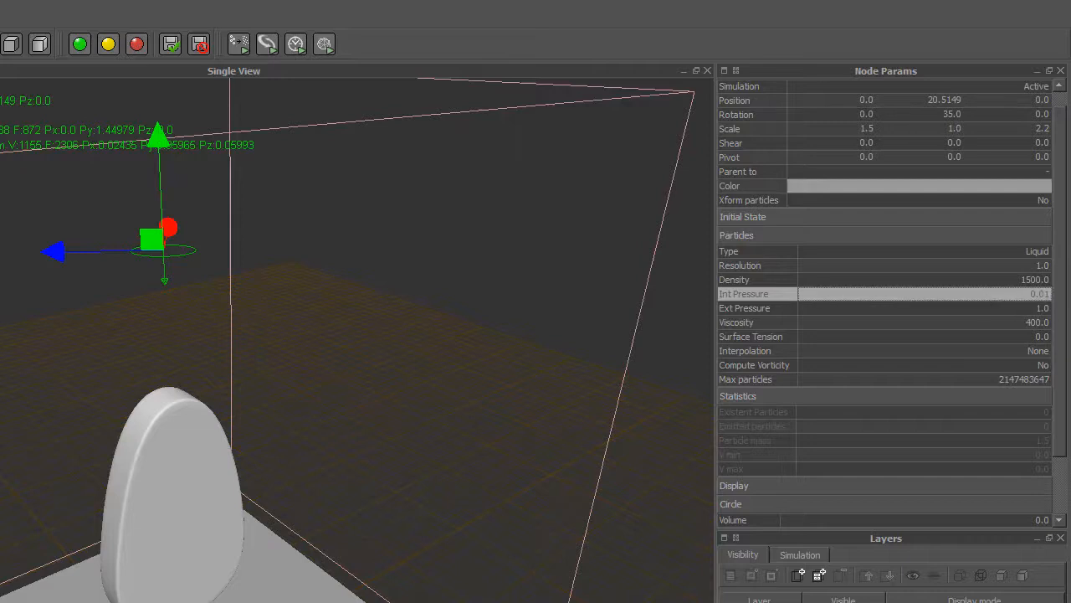
# Step: Set the Circle emitter's viscosity to 150
pyautogui.click(1036, 322)
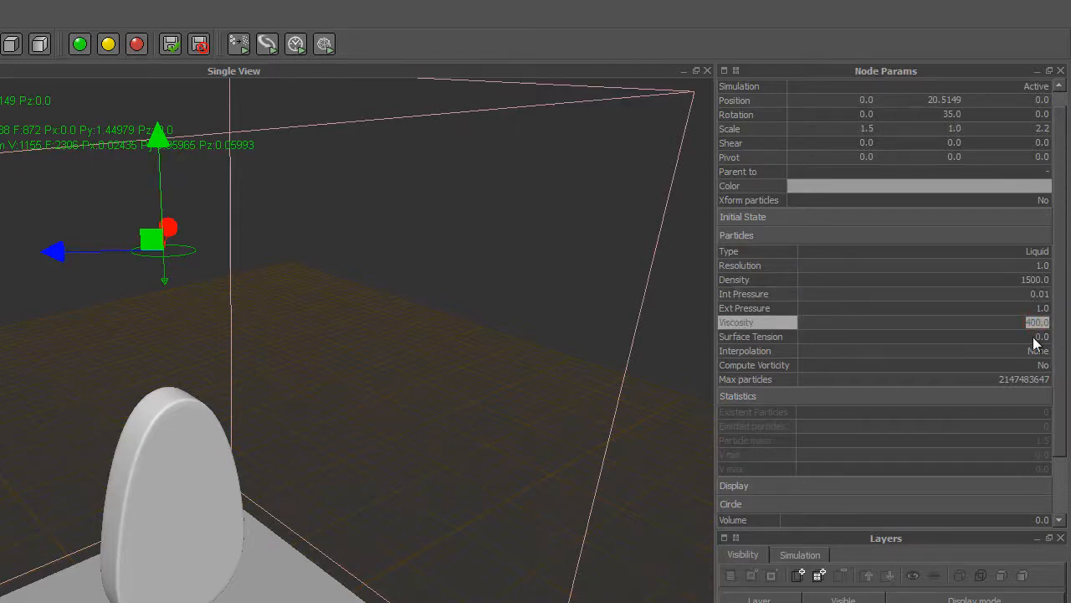
pyautogui.write('150')
pyautogui.press('Return')
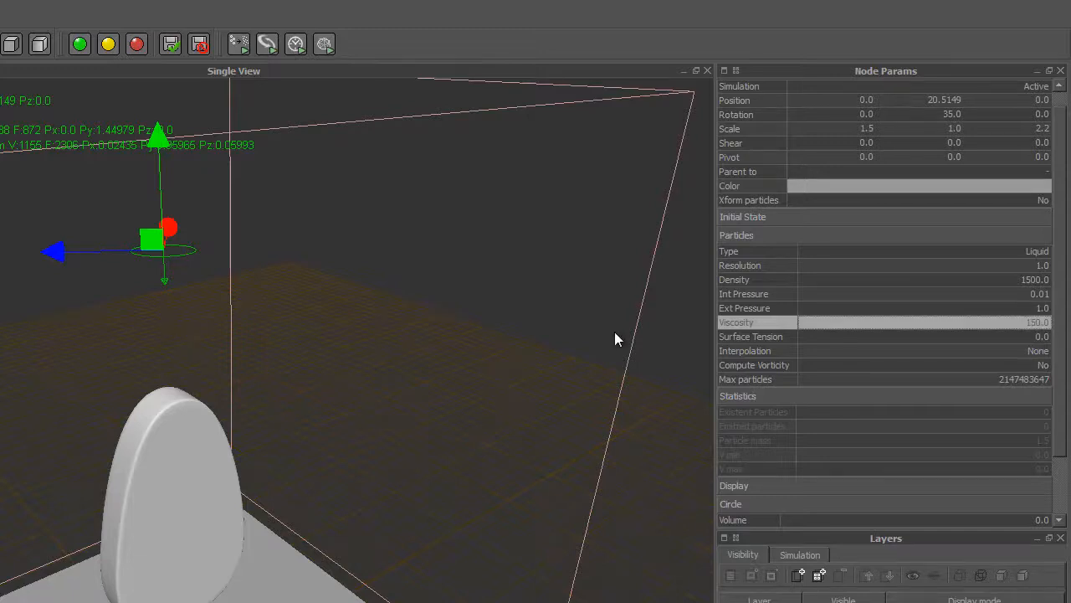
# Step: Set both the V random and H random values of the Circle emitter to 1.0
pyautogui.scroll(-2, 822, 363)
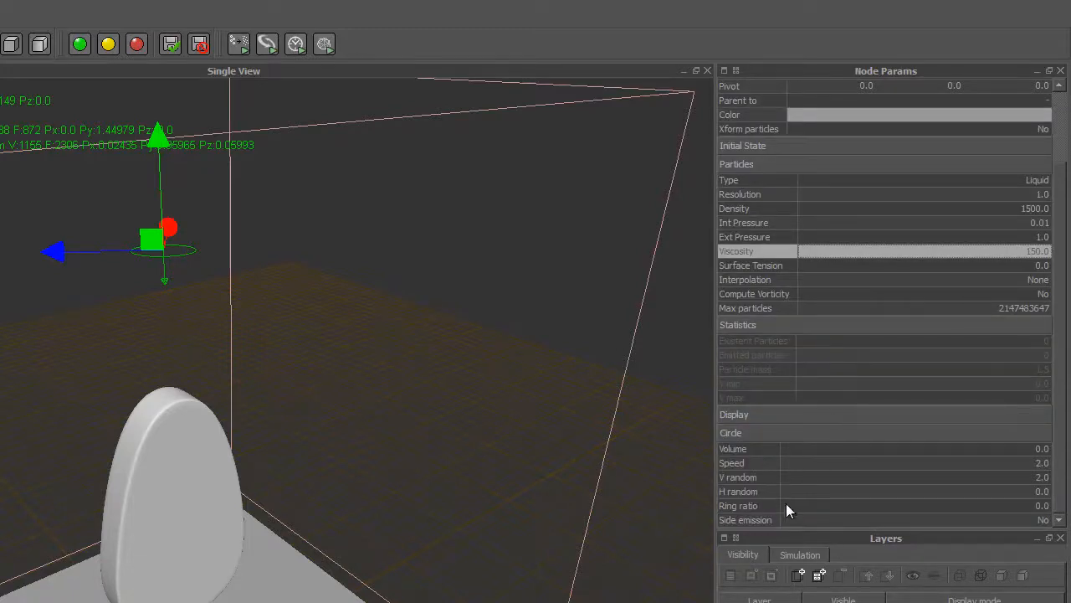
pyautogui.doubleClick(1038, 476)
pyautogui.write('1')
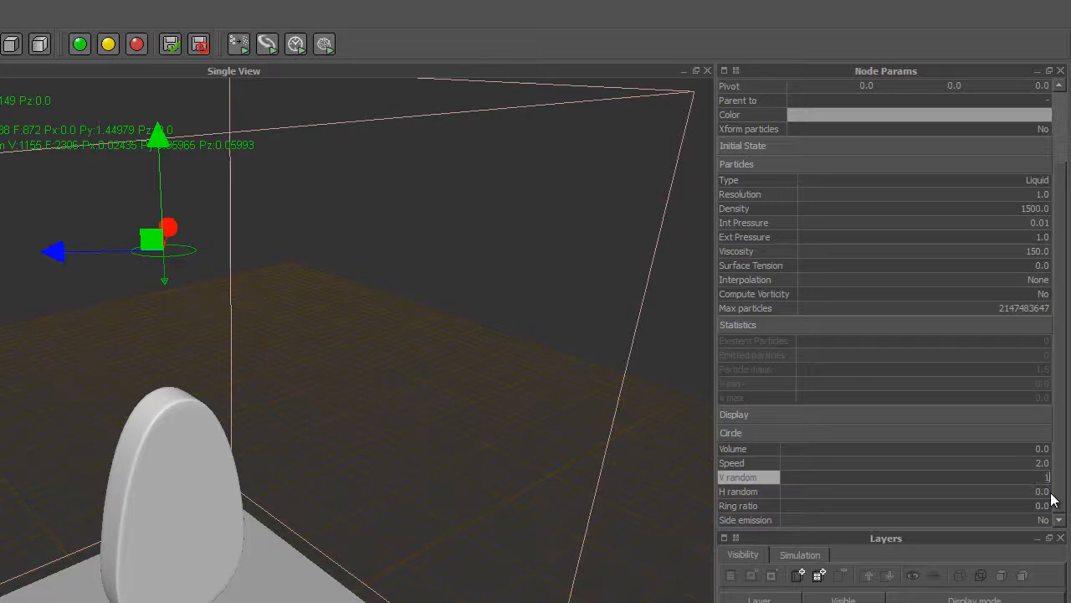
pyautogui.press('Tab')
pyautogui.write('1')
pyautogui.press('Return')
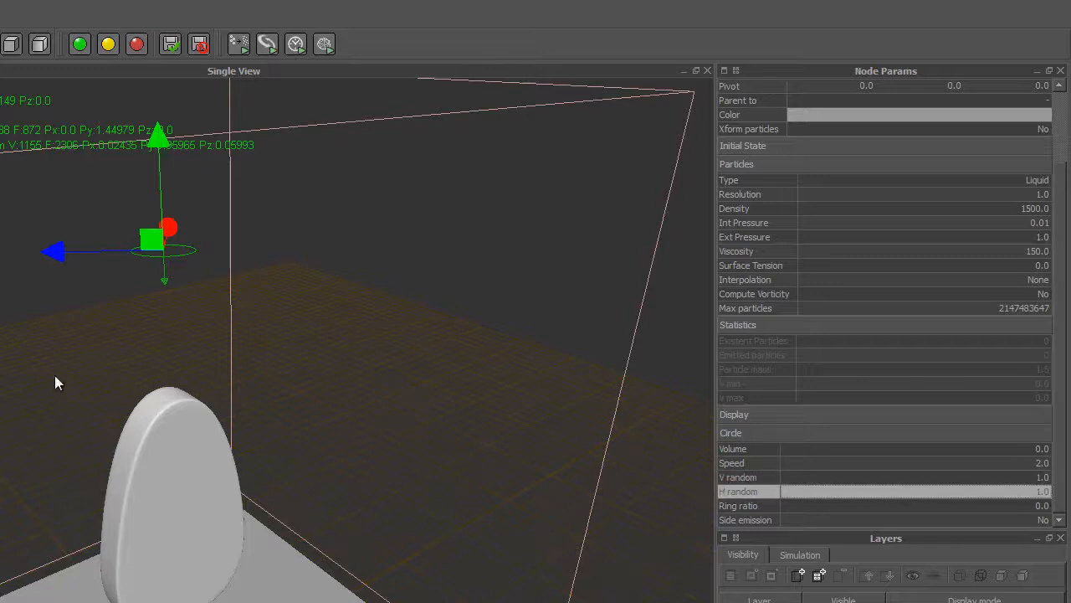
# Step: Set the ice cream object's particle friction to 0.32 in its particle fluid interaction settings
pyautogui.click(211, 496)
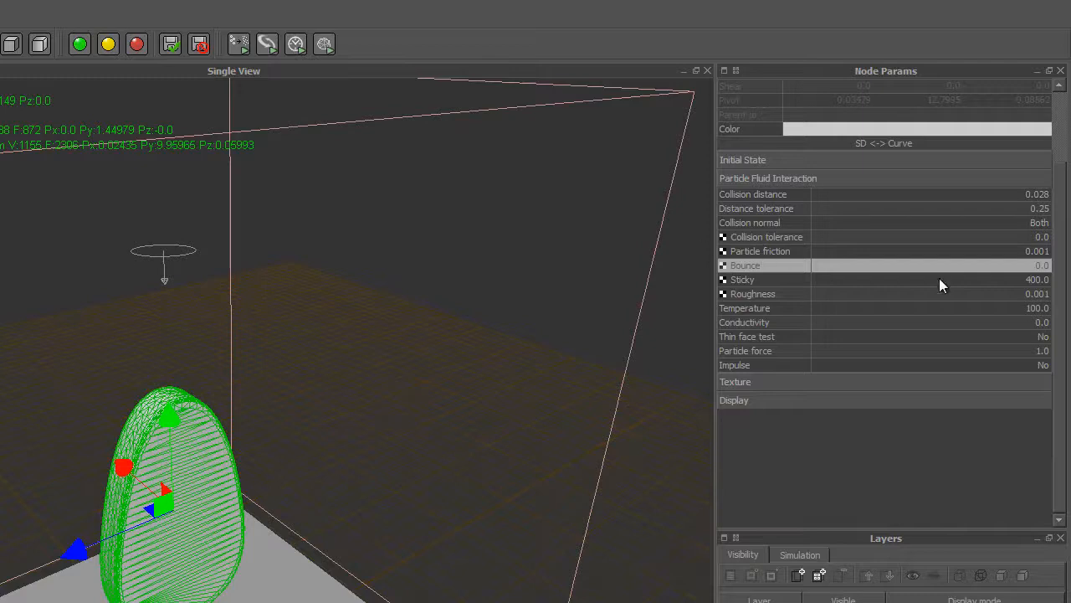
pyautogui.doubleClick(1037, 252)
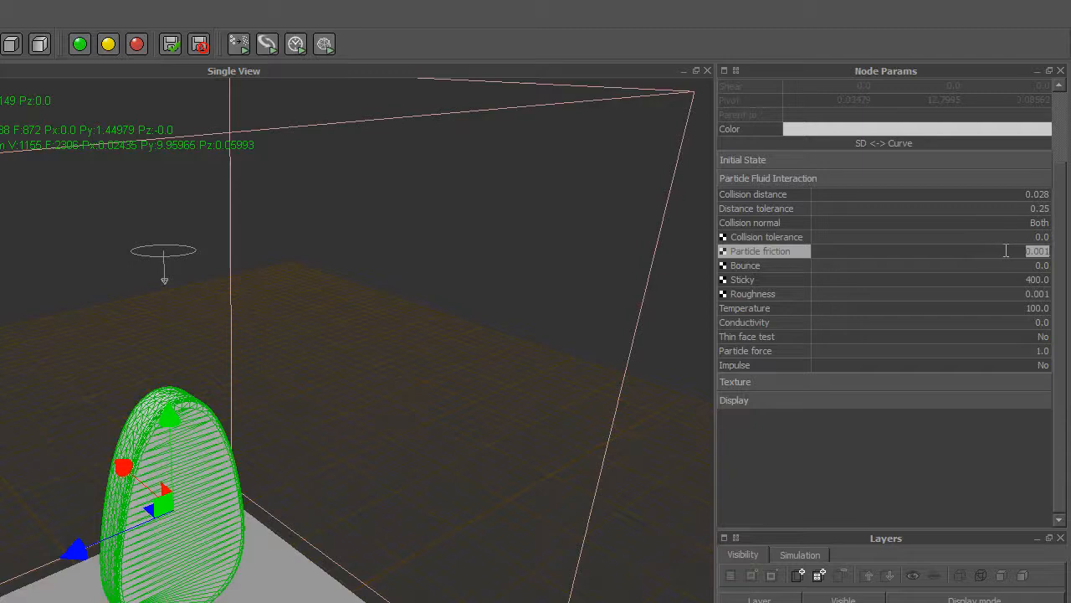
pyautogui.click(1036, 252)
pyautogui.moveTo(1050, 251); pyautogui.dragTo(1037, 251)
pyautogui.write('32')
pyautogui.press('Return')
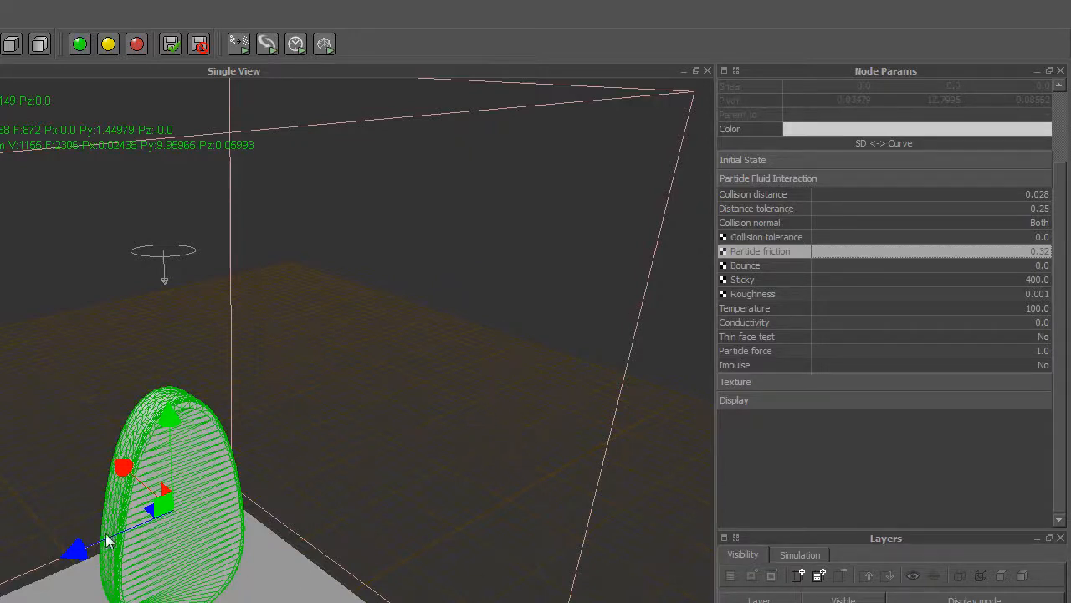
# Step: Set the ice cream object's collision distance to 0.02 and its distance tolerance to 0.03
pyautogui.keyDown('alt'); pyautogui.moveTo(107, 536); pyautogui.dragTo(70, 464, button='right'); pyautogui.keyUp('alt')
pyautogui.keyDown('alt'); pyautogui.moveTo(75, 459); pyautogui.dragTo(163, 386); pyautogui.keyUp('alt')
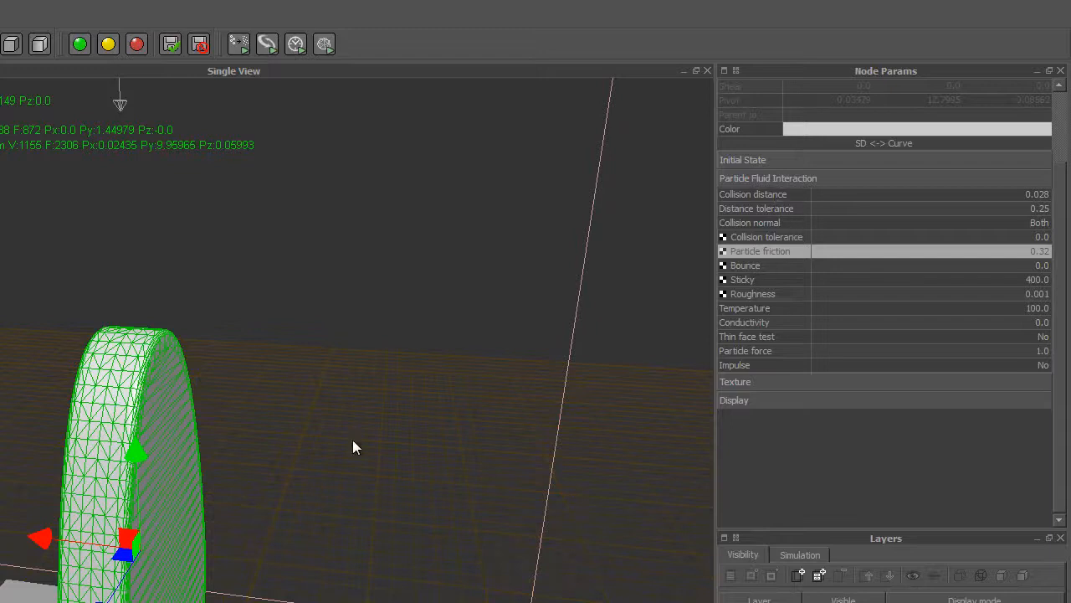
pyautogui.doubleClick(1038, 194)
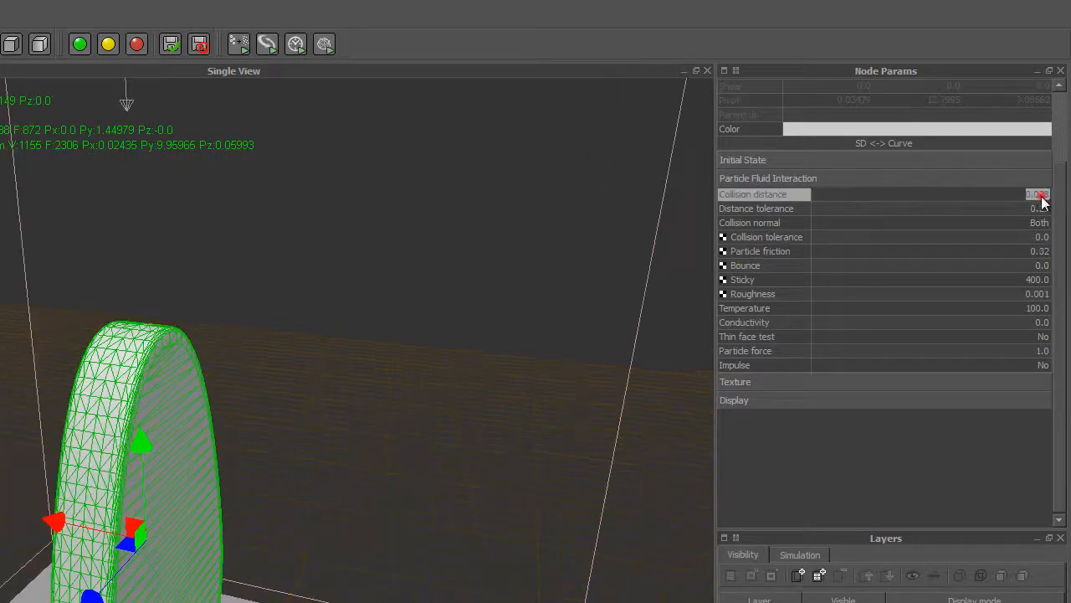
pyautogui.write('0.02')
pyautogui.press('Return')
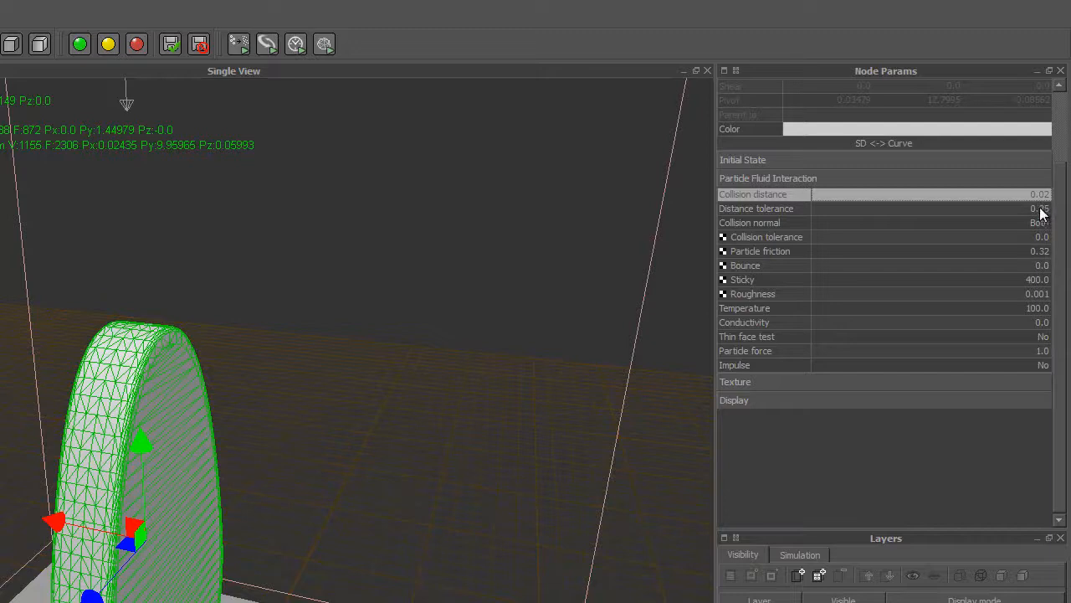
pyautogui.doubleClick(1040, 208)
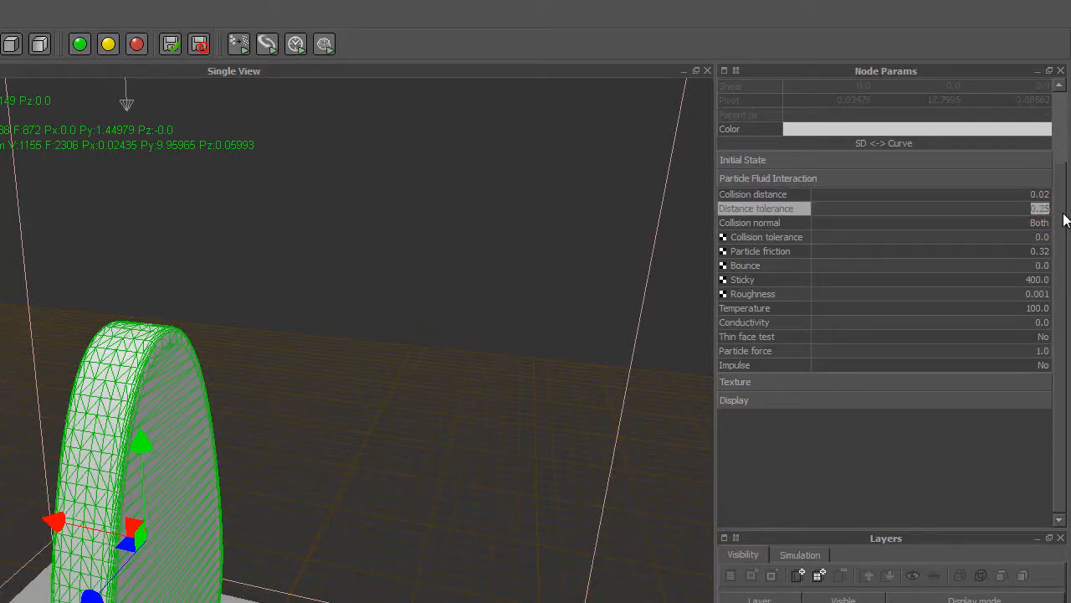
pyautogui.write('0.03')
pyautogui.press('Return')
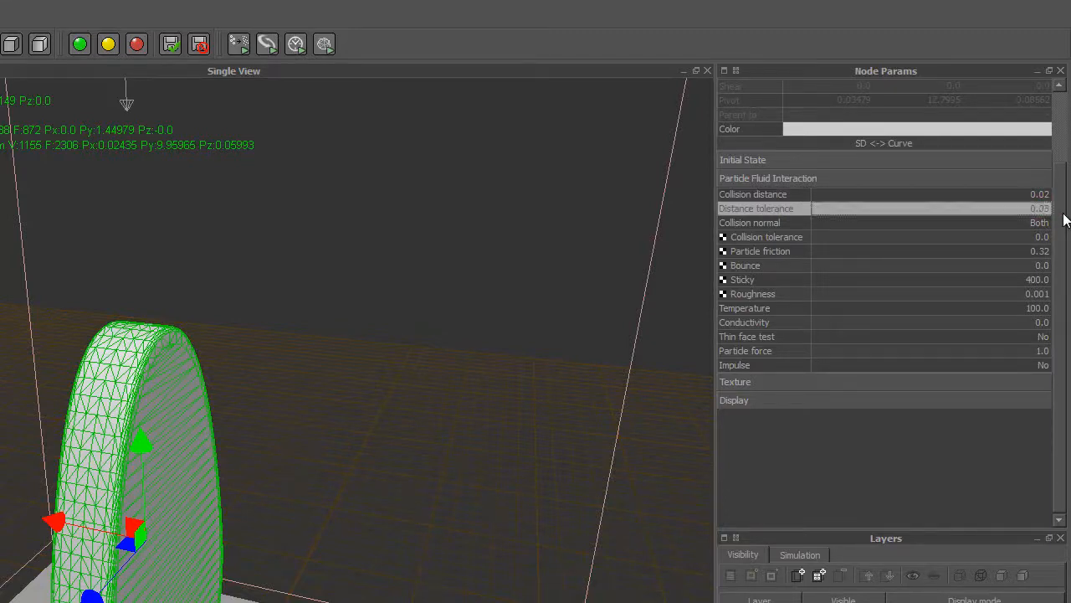
# Step: Set the ice cream object's bounce to 0.001 and its sticky value to 250
pyautogui.doubleClick(1053, 268)
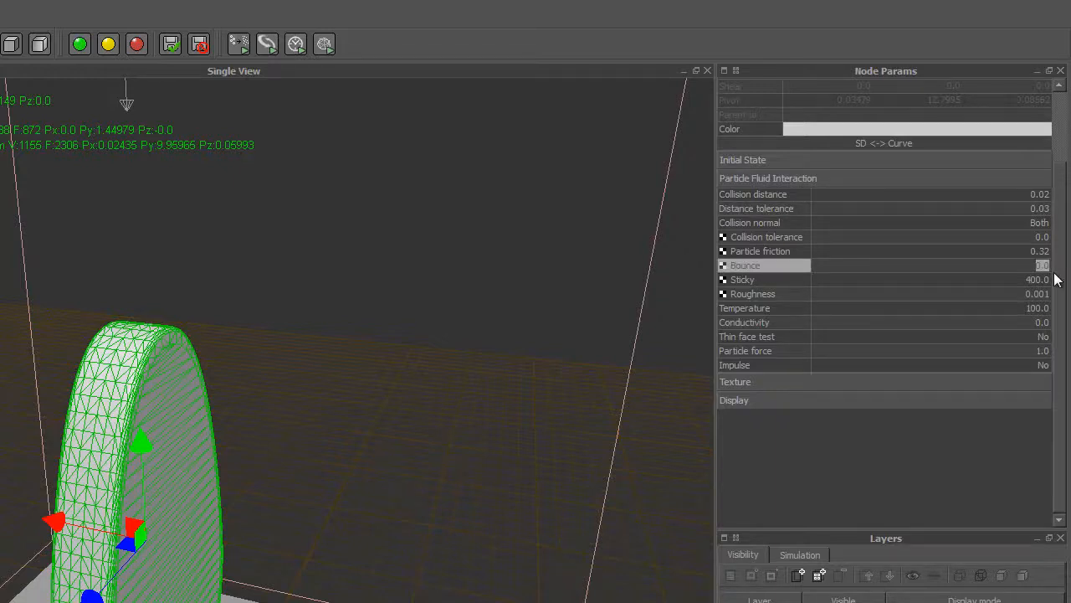
pyautogui.write('0.001')
pyautogui.press('Return')
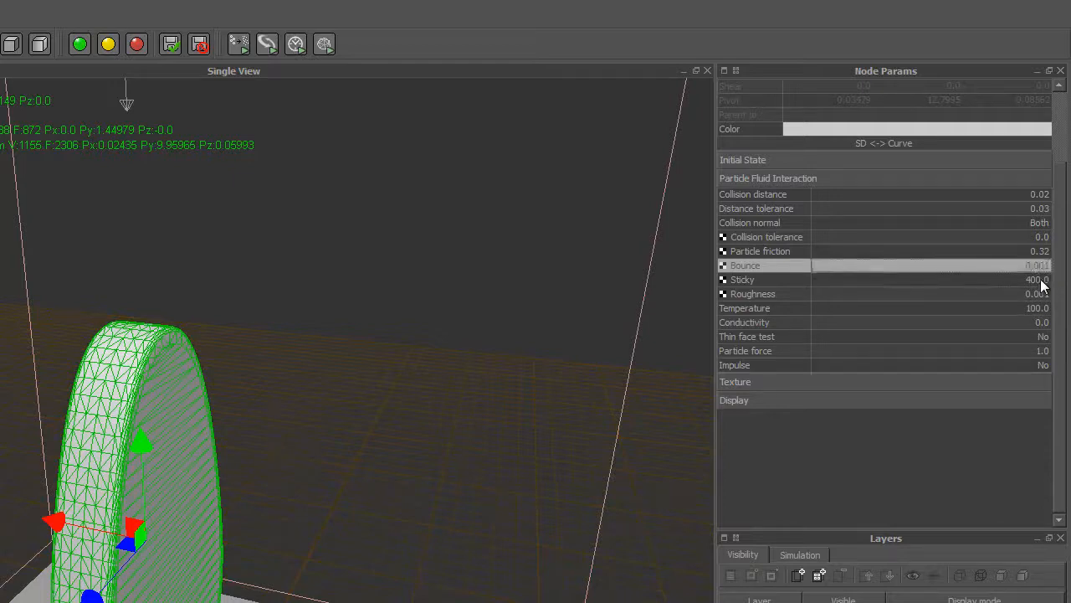
pyautogui.doubleClick(1050, 281)
pyautogui.write('250')
pyautogui.press('Return')
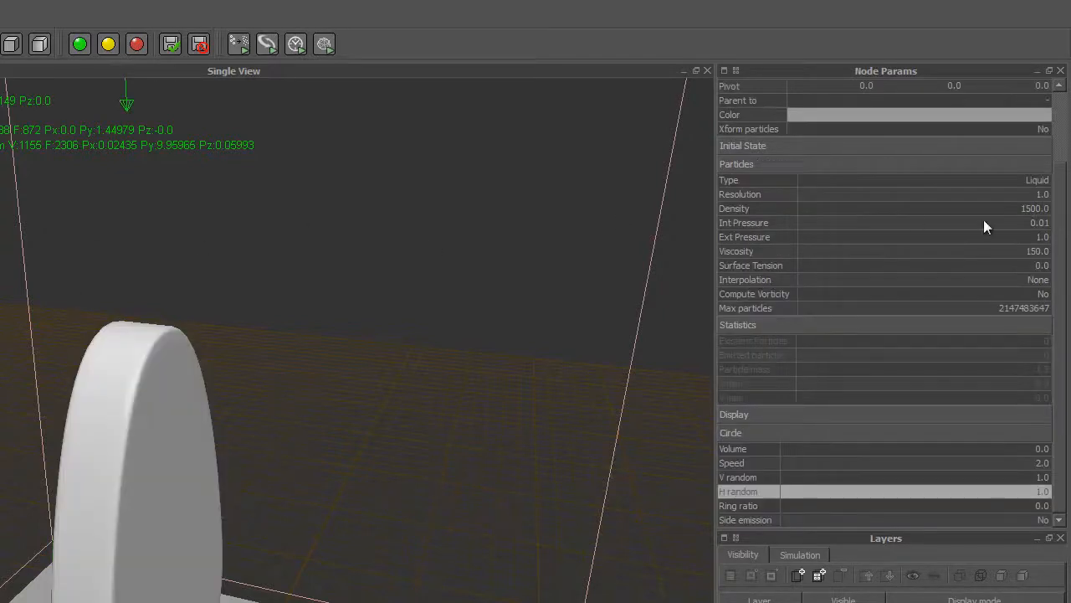
# Step: Set the Circle emitter's speed to 8.0 so the chocolate pours faster onto the ice cream bar
pyautogui.keyDown('alt'); pyautogui.moveTo(411, 513); pyautogui.dragTo(218, 227); pyautogui.keyUp('alt')
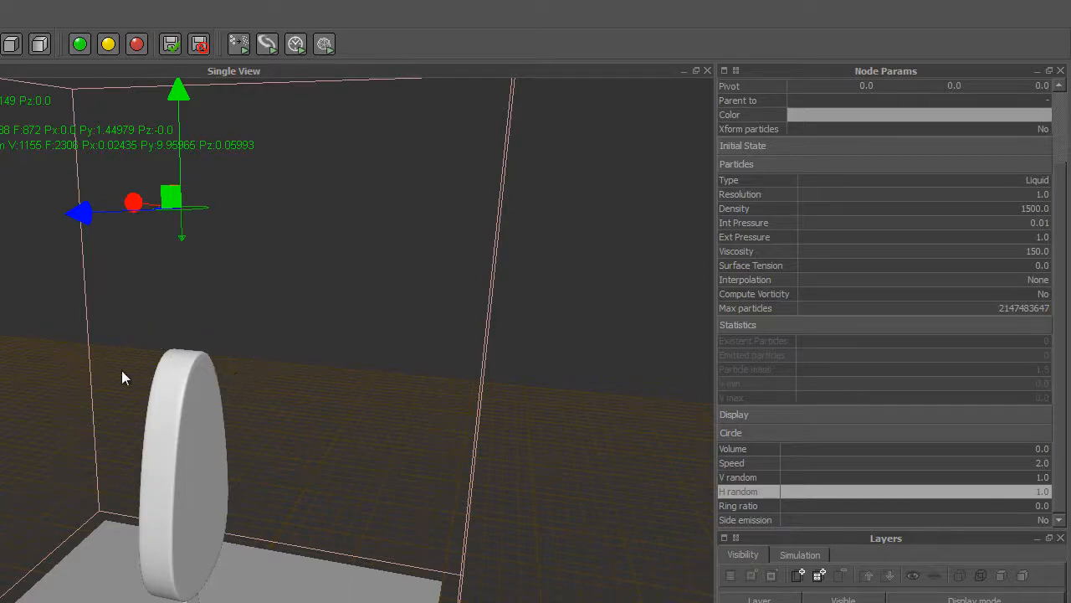
pyautogui.keyDown('alt'); pyautogui.moveTo(118, 402); pyautogui.dragTo(105, 372); pyautogui.keyUp('alt')
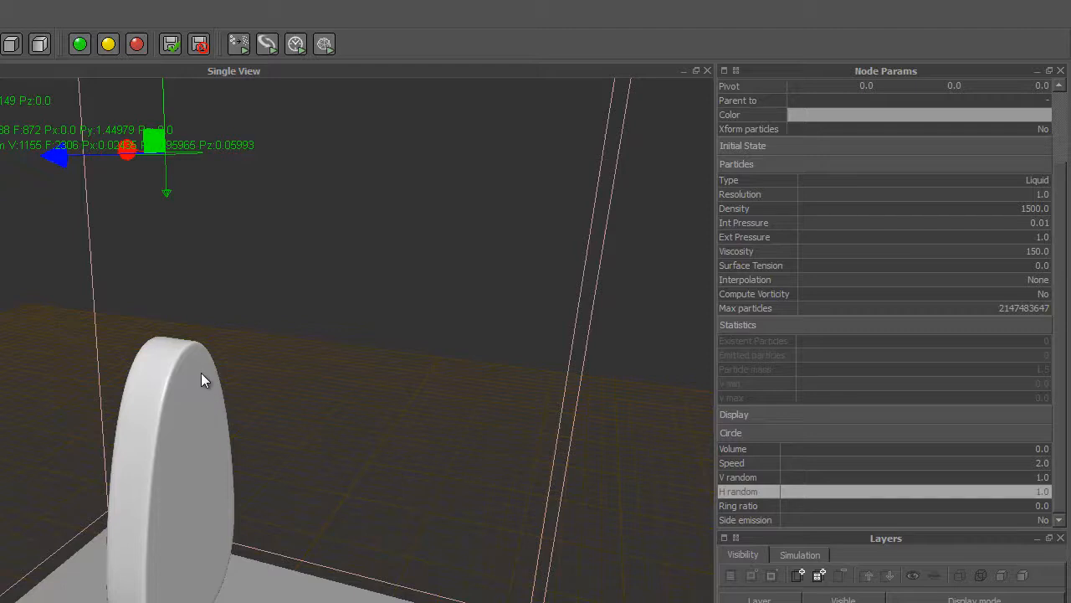
pyautogui.keyDown('alt'); pyautogui.moveTo(253, 413); pyautogui.dragTo(176, 436); pyautogui.keyUp('alt')
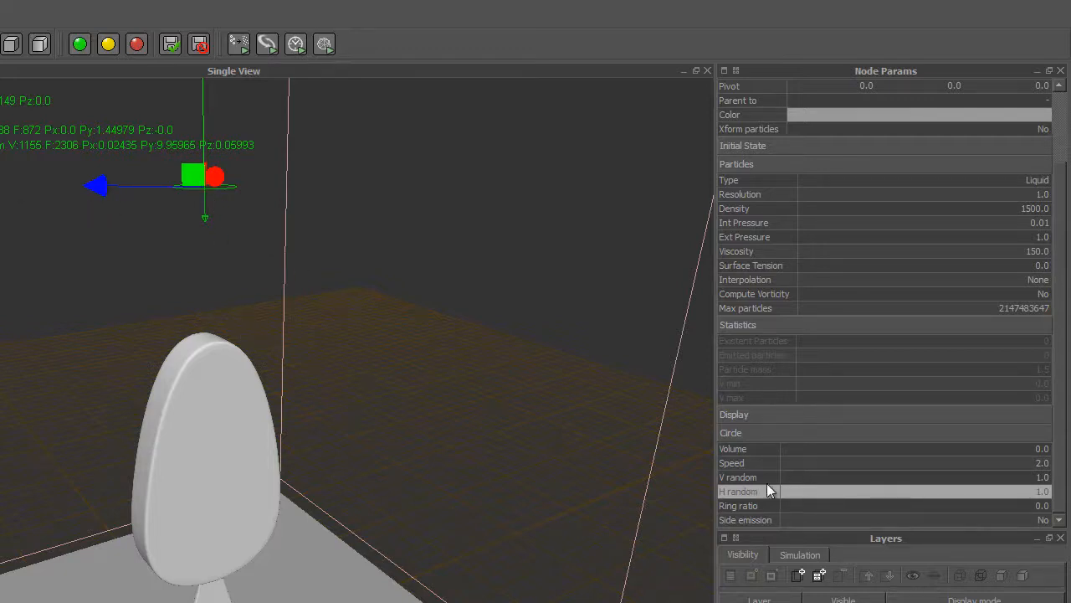
pyautogui.doubleClick(1041, 467)
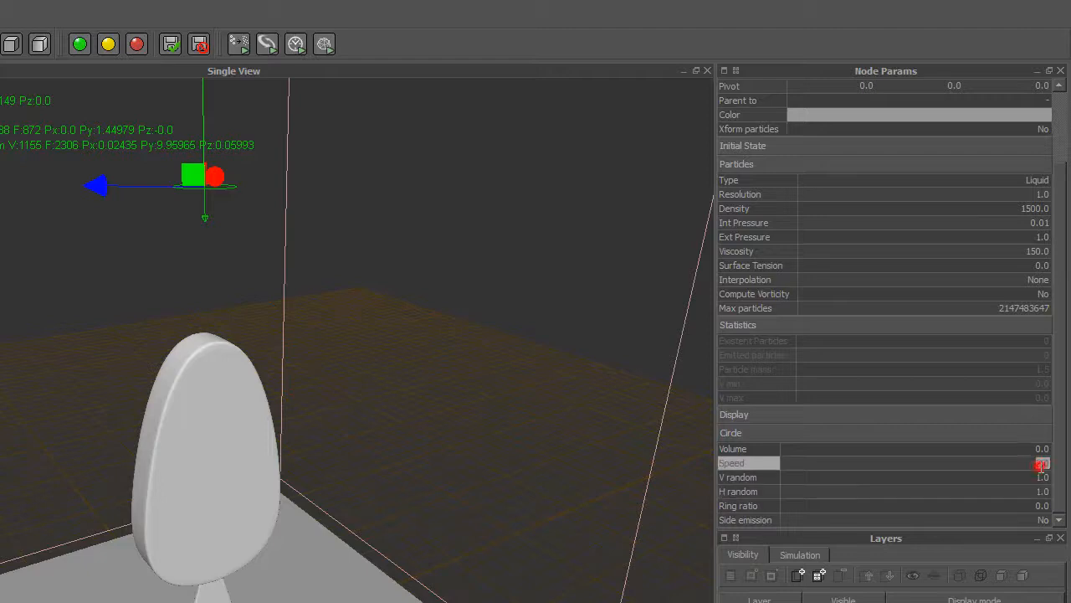
pyautogui.write('8')
pyautogui.press('Return')
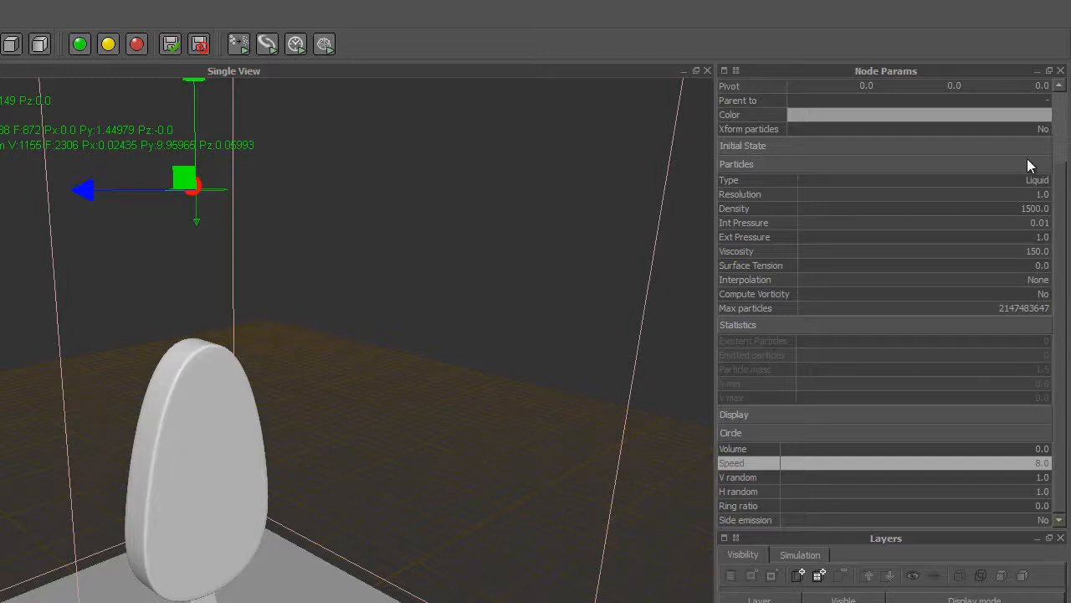
# Step: Try a particle resolution of 10.0 on the Circle emitter
pyautogui.doubleClick(1045, 195)
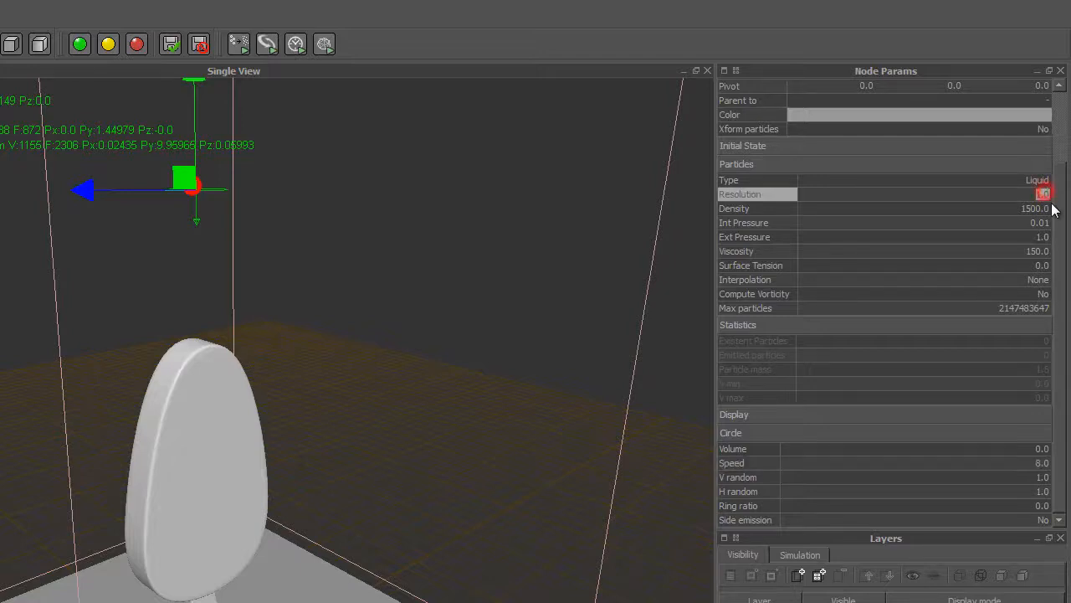
pyautogui.write('10')
pyautogui.press('Return')
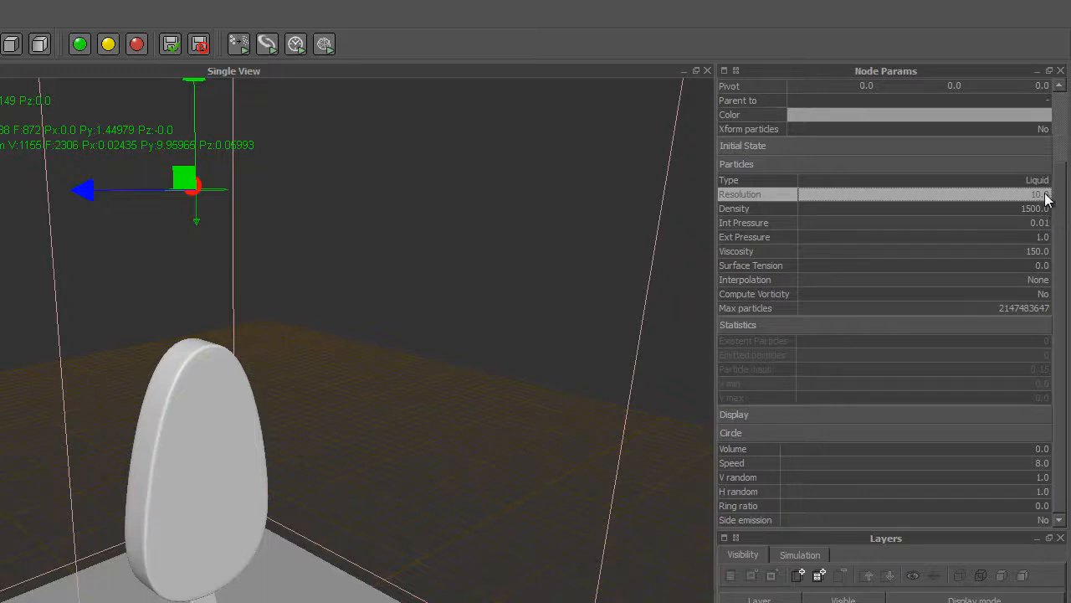
# Step: Set the Circle emitter's particle resolution to 0.5
pyautogui.doubleClick(1045, 195)
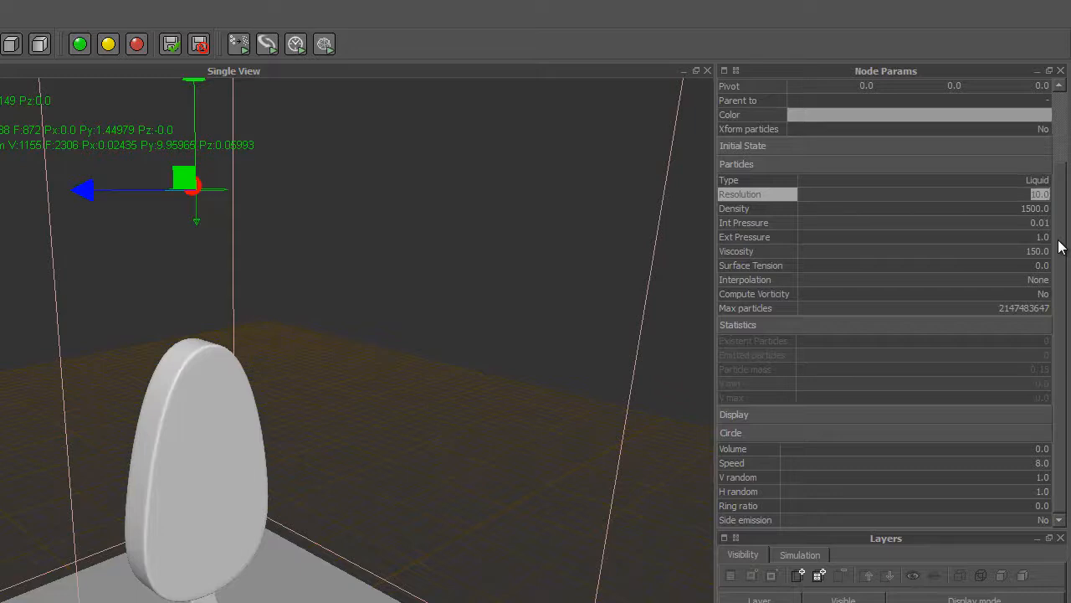
pyautogui.write('0.5')
pyautogui.press('Return')
pyautogui.keyDown('alt'); pyautogui.moveTo(387, 249); pyautogui.dragTo(352, 273); pyautogui.keyUp('alt')
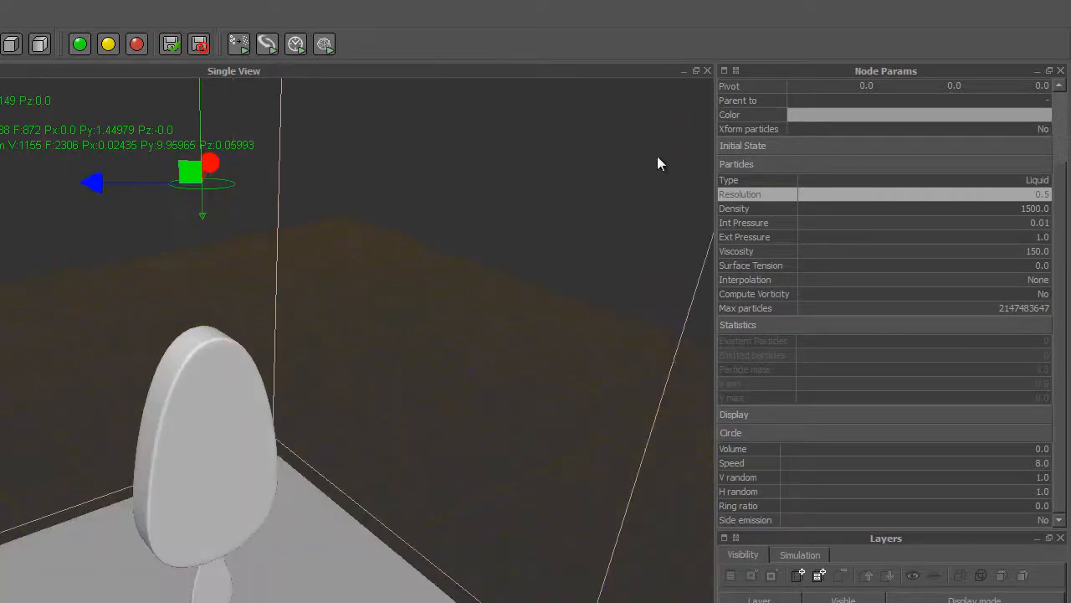
pyautogui.keyDown('alt'); pyautogui.moveTo(470, 485); pyautogui.dragTo(470, 464); pyautogui.keyUp('alt')
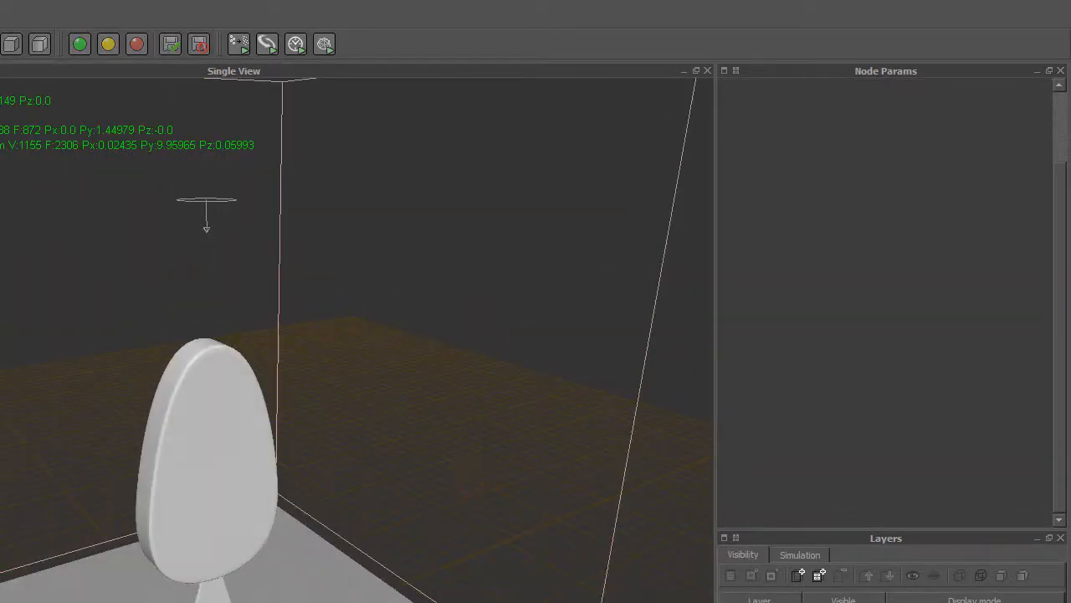